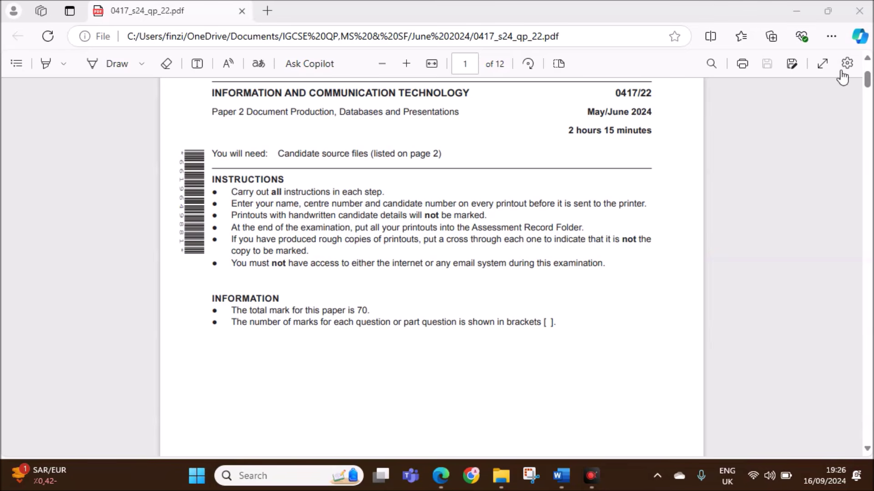
# - Go to Task 3 on page 6 of the exam paper and read the date, currency and import instructions for question 13
pyautogui.moveTo(869, 87); pyautogui.dragTo(867, 226)
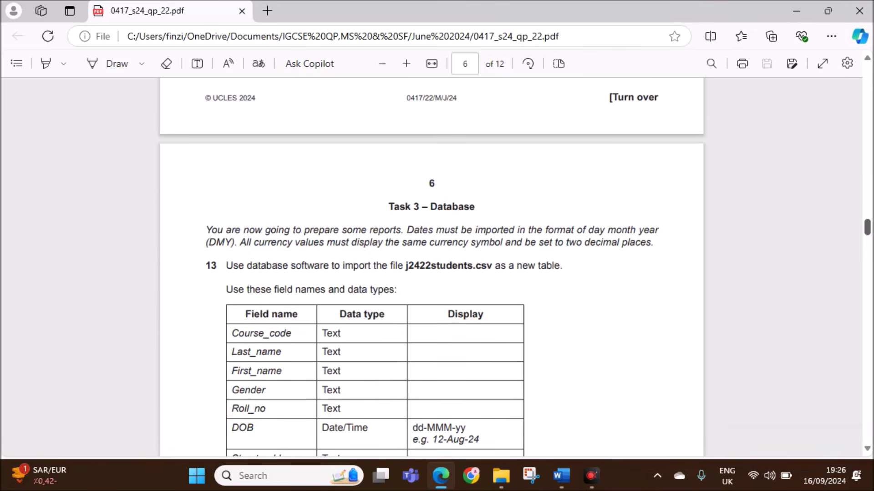
pyautogui.scroll(-3, 585, 263)
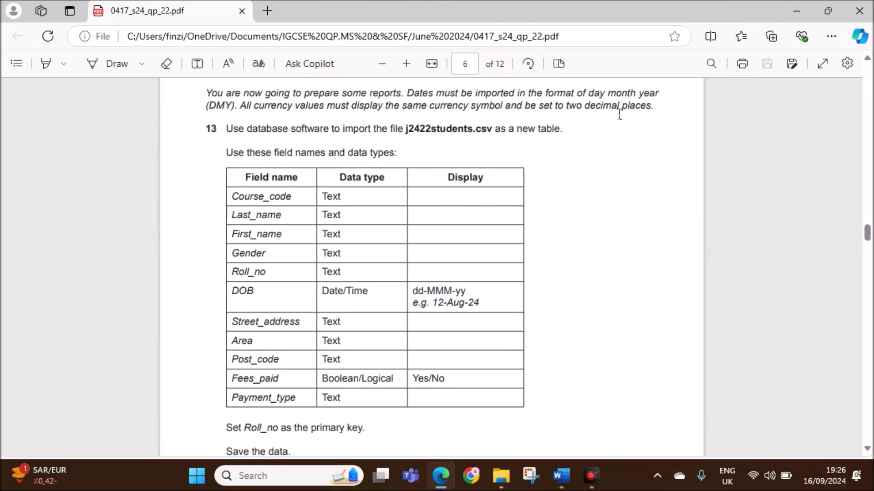
pyautogui.moveTo(417, 93); pyautogui.dragTo(659, 96)
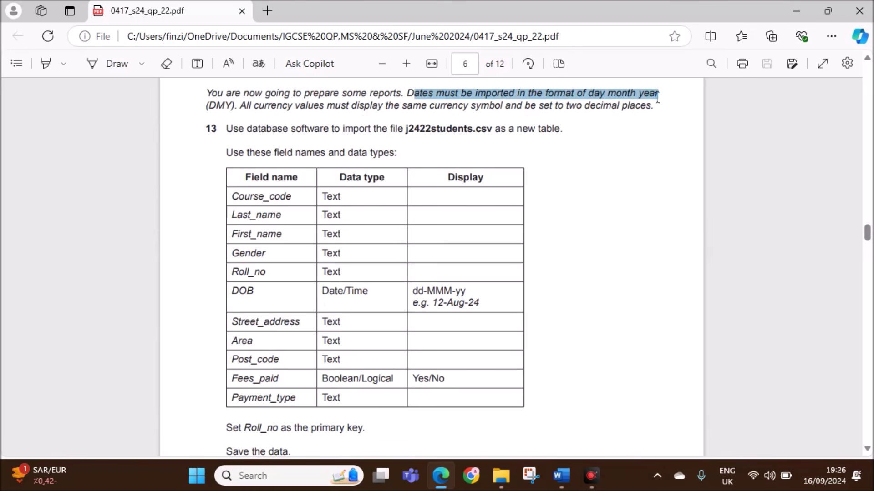
pyautogui.doubleClick(215, 104)
pyautogui.click(442, 117)
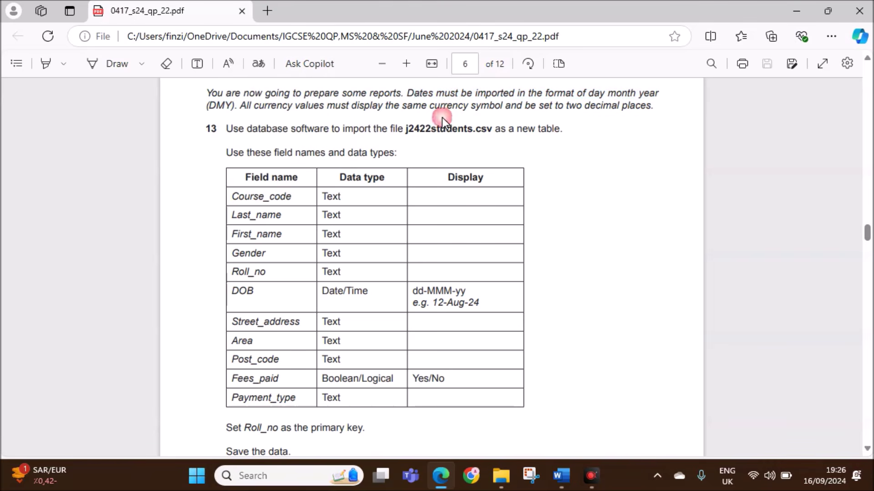
pyautogui.moveTo(429, 106); pyautogui.dragTo(541, 133)
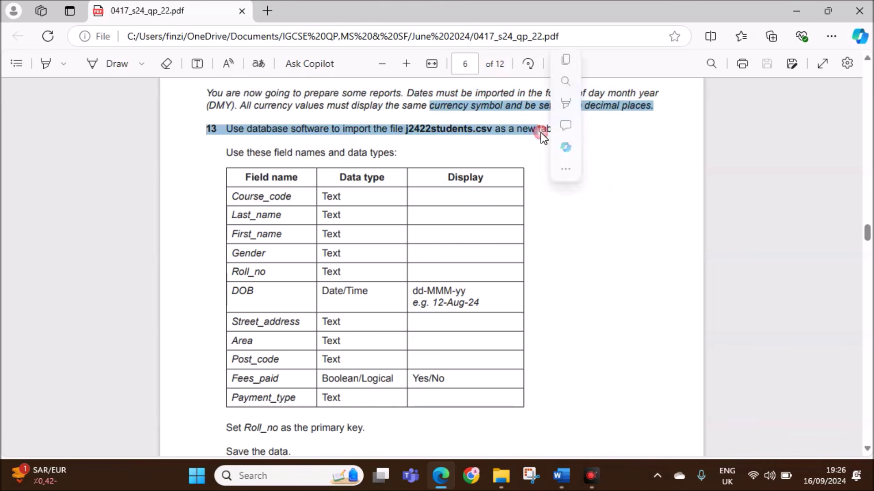
pyautogui.click(565, 209)
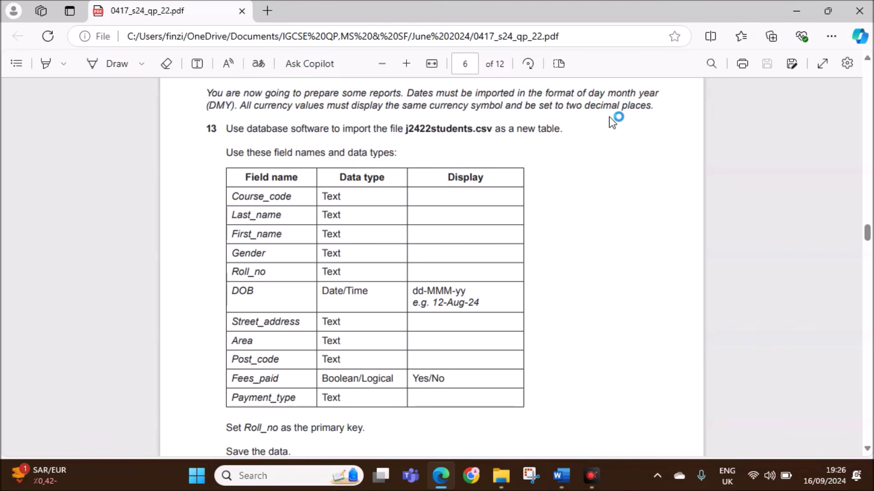
pyautogui.moveTo(373, 130); pyautogui.dragTo(489, 135)
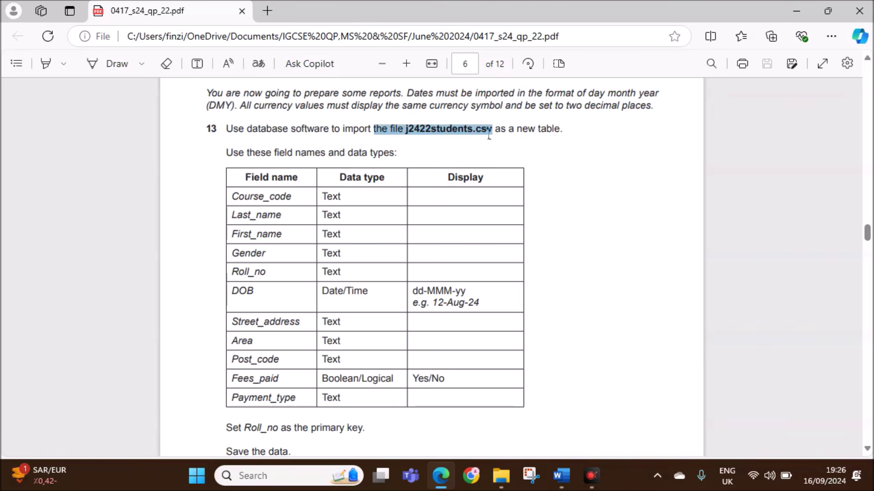
pyautogui.click(608, 211)
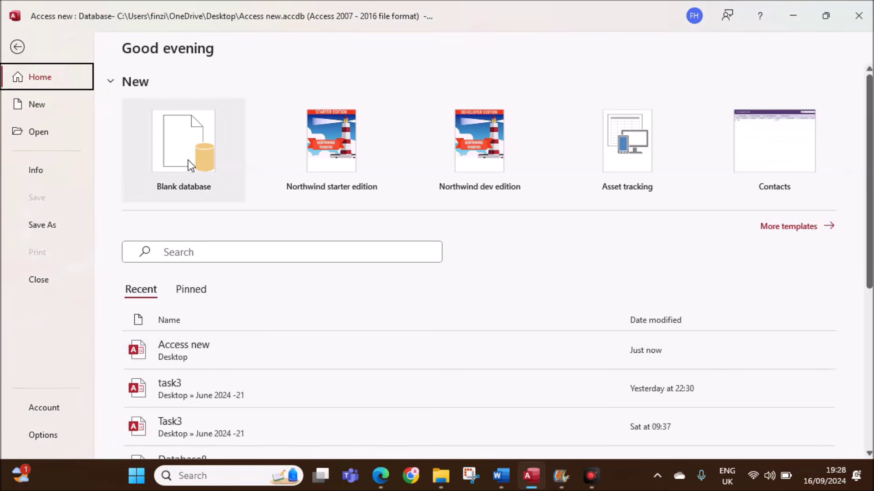
# - In Access, create a blank database named Task3 in the Desktop folder June 2024-22 and close its empty starter table
pyautogui.click(215, 181)
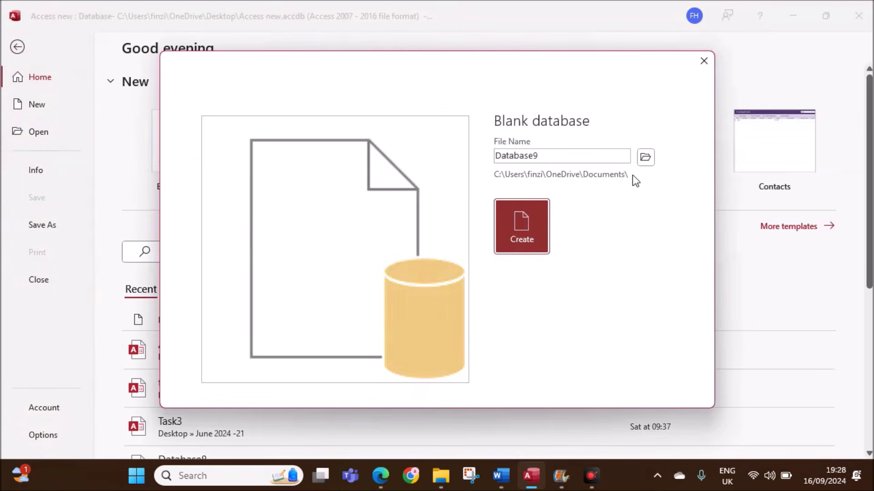
pyautogui.doubleClick(564, 156)
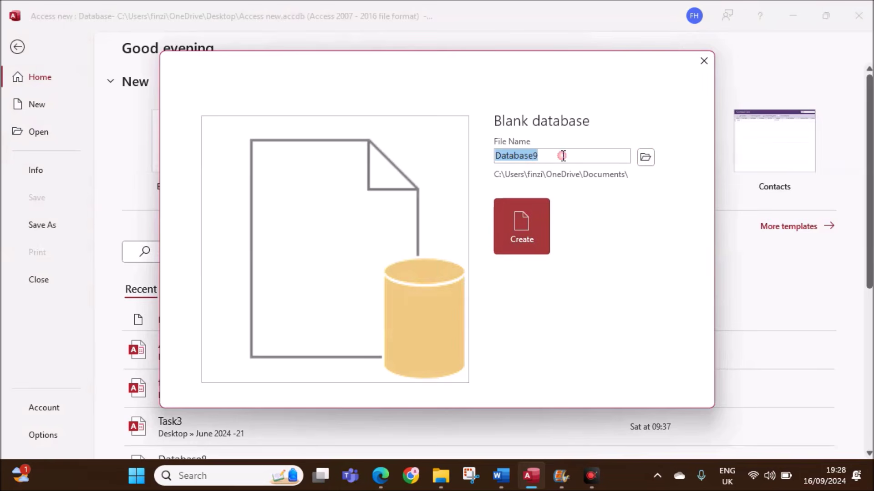
pyautogui.write('Task3')
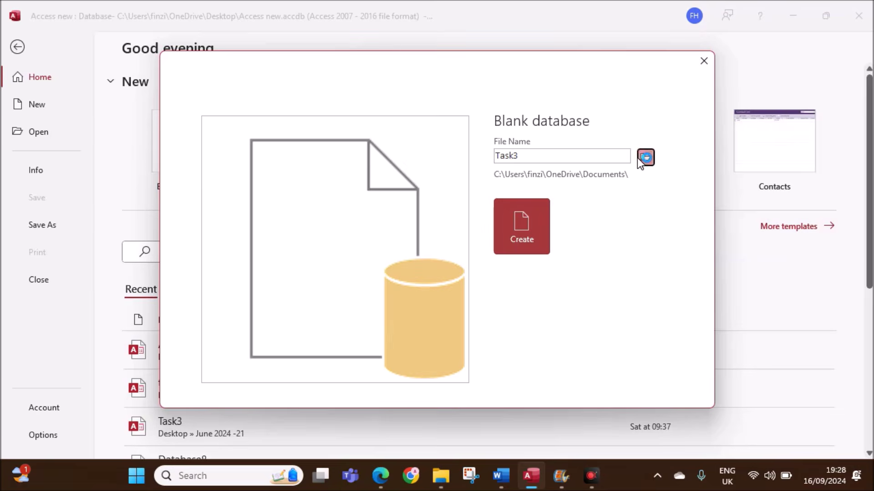
pyautogui.click(639, 157)
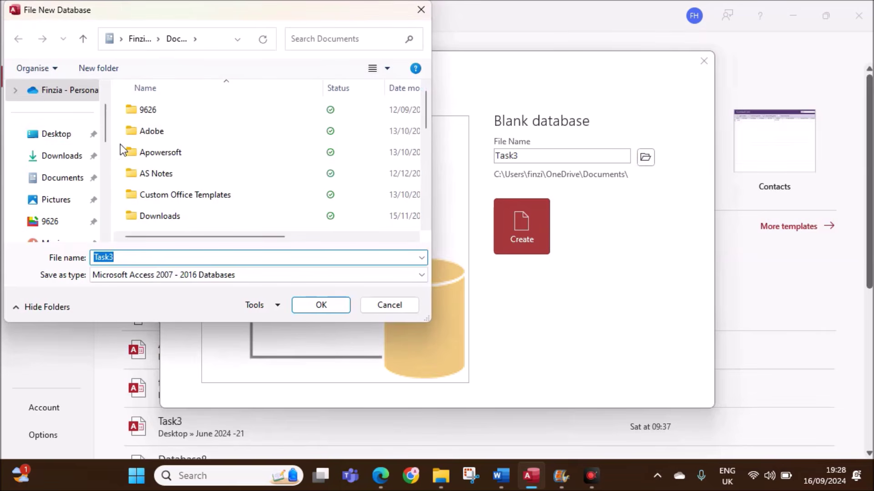
pyautogui.click(90, 135)
pyautogui.doubleClick(186, 174)
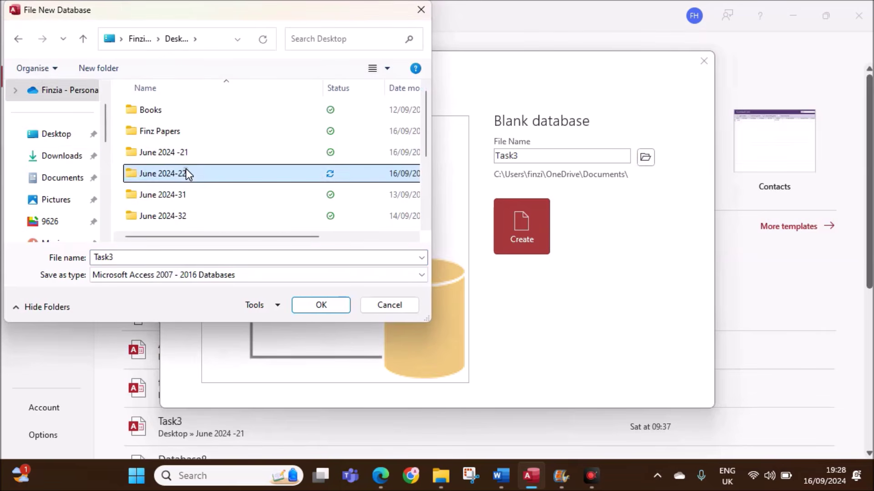
pyautogui.click(348, 305)
pyautogui.click(520, 238)
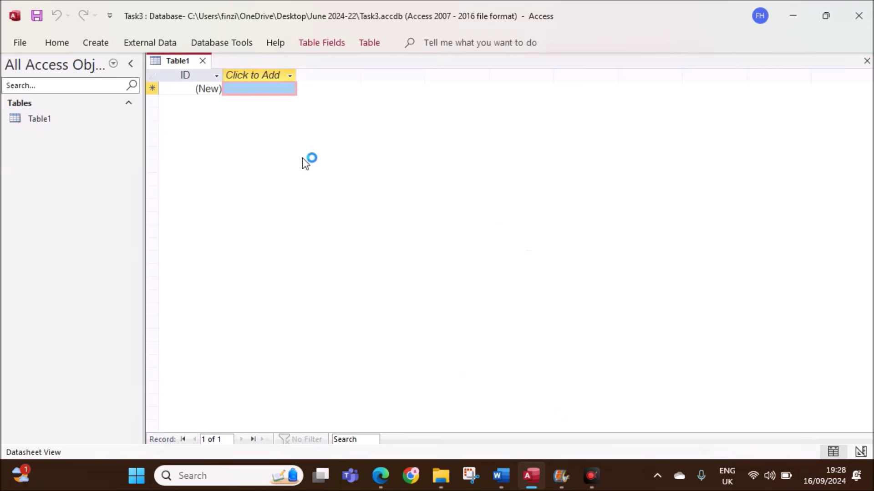
pyautogui.click(203, 62)
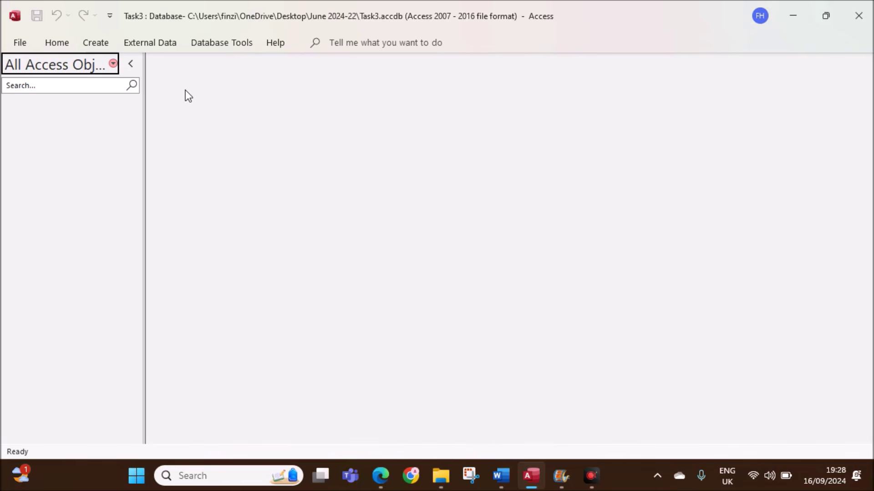
# - Start a text file import into a new table, using j2422students from the Desktop folder June 2024-22 as the source
pyautogui.click(160, 46)
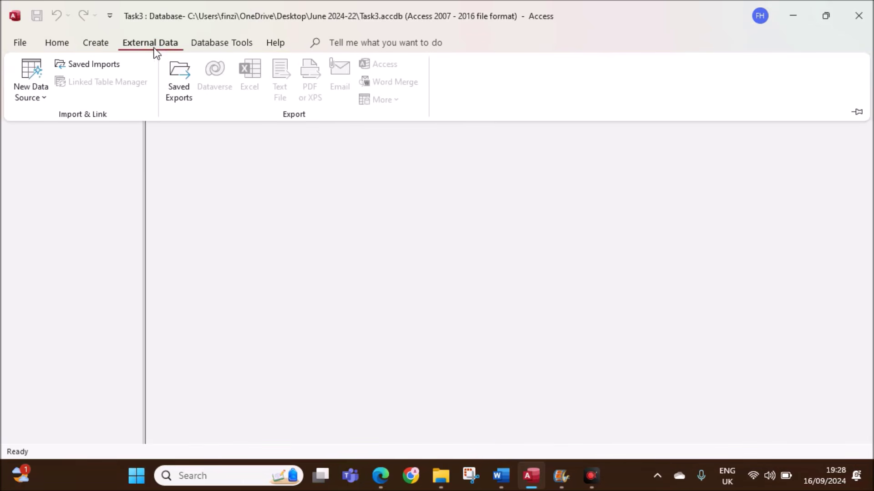
pyautogui.click(25, 100)
pyautogui.moveTo(89, 124)
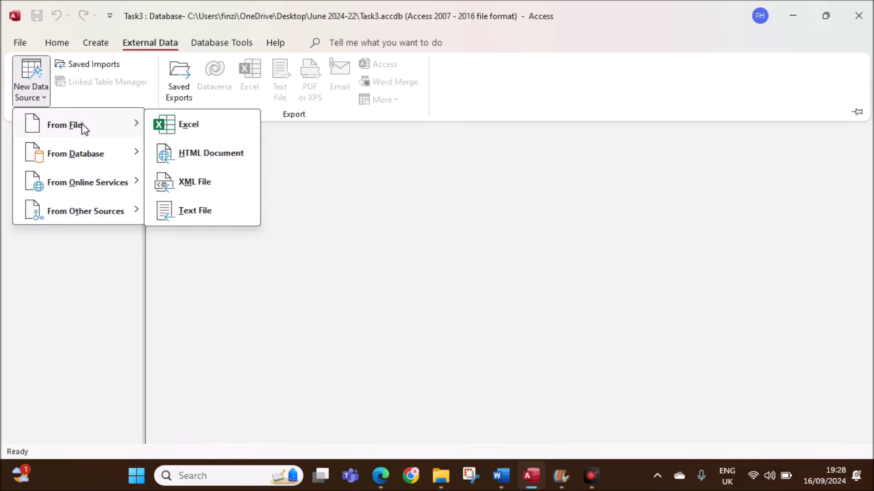
pyautogui.click(218, 209)
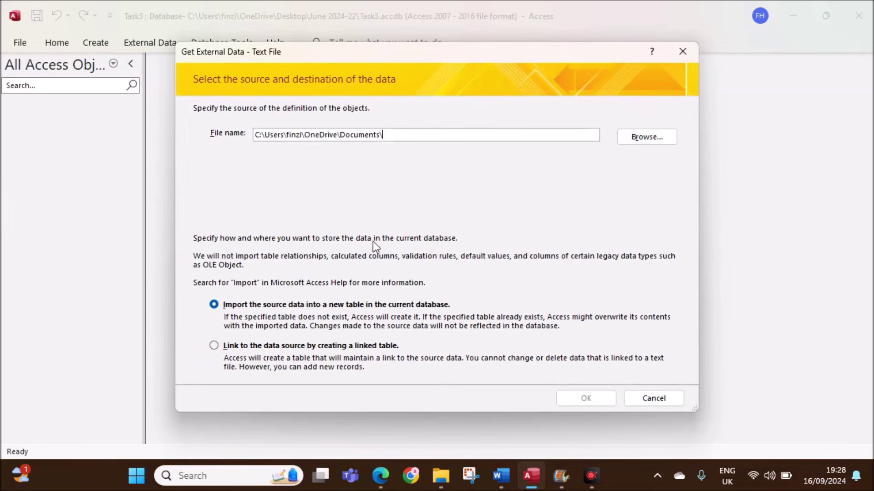
pyautogui.click(626, 138)
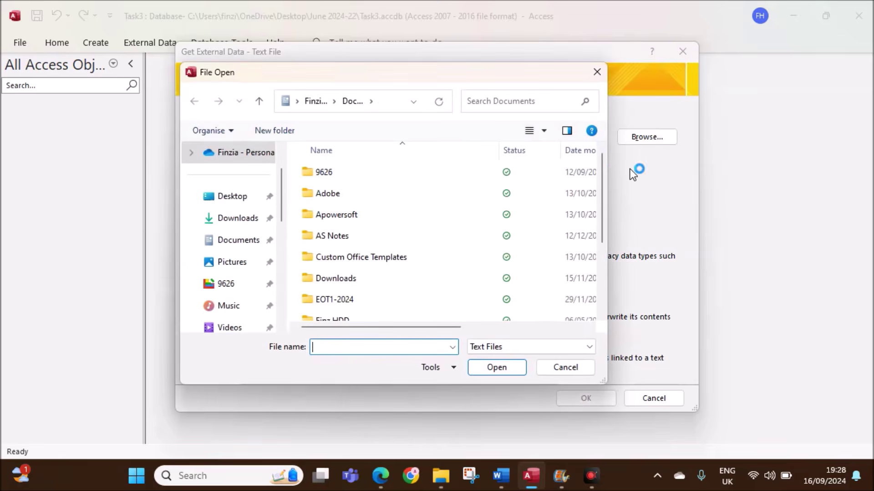
pyautogui.click(244, 197)
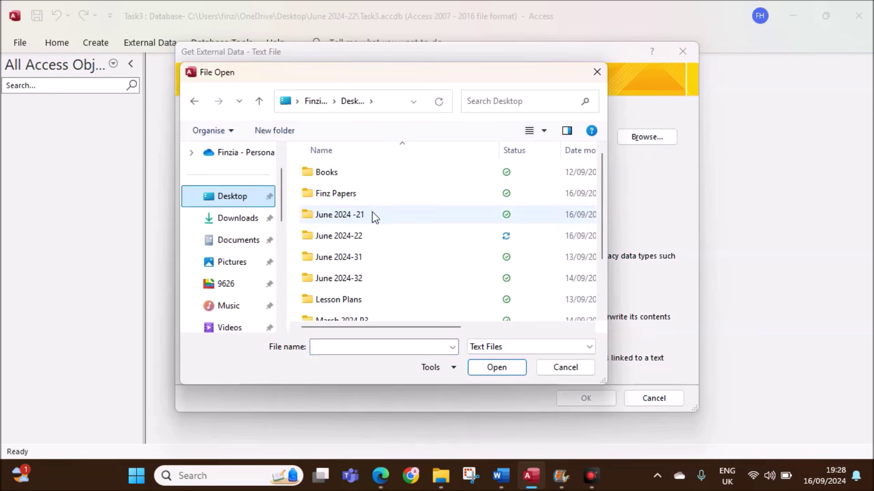
pyautogui.click(372, 215)
pyautogui.doubleClick(370, 234)
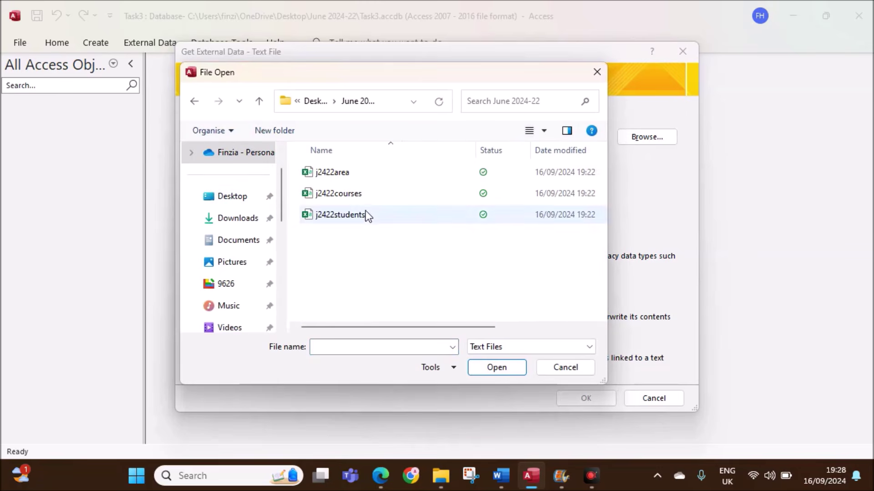
pyautogui.doubleClick(351, 216)
pyautogui.click(587, 400)
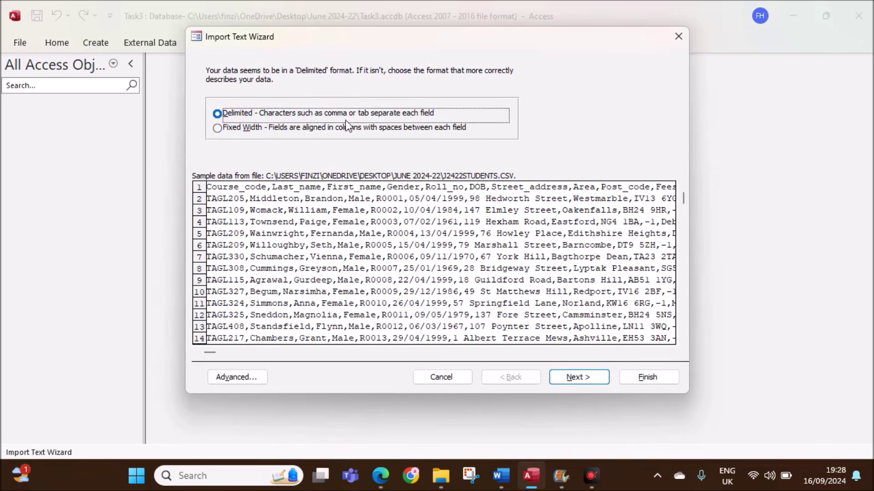
# - Keep the import delimited by commas, treat the first row as field names and accept the default field options
pyautogui.click(576, 378)
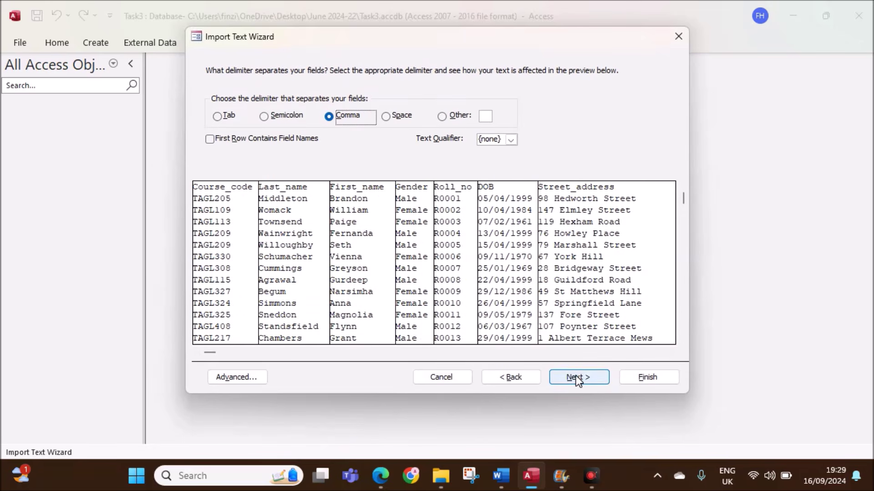
pyautogui.click(228, 140)
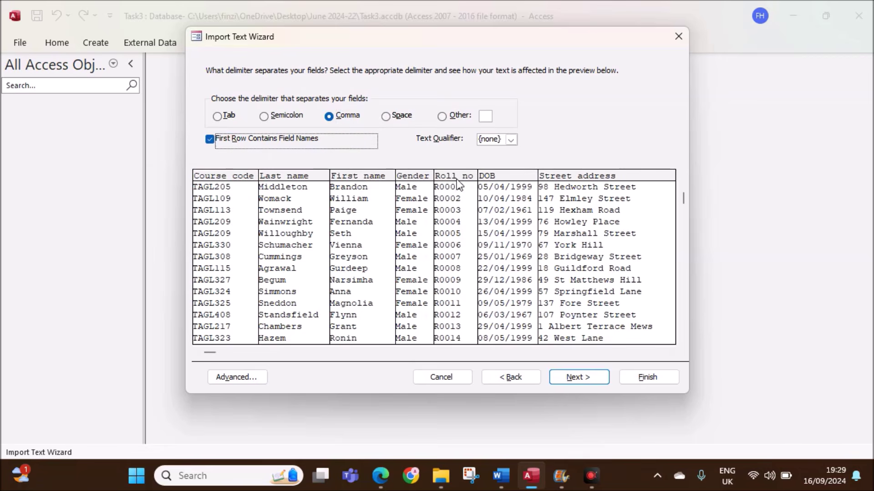
pyautogui.click(585, 372)
pyautogui.click(586, 373)
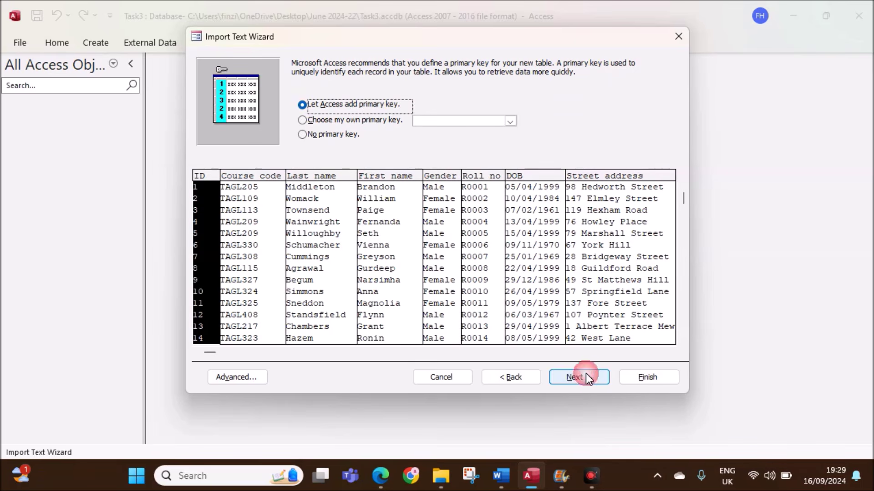
# - Choose your own primary key for the imported table, check the required field in the exam paper, and set it to Roll_no
pyautogui.click(372, 120)
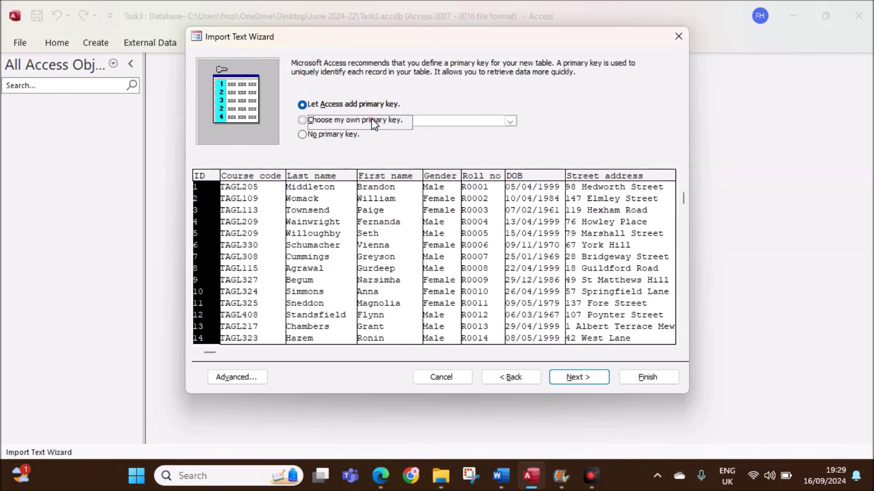
pyautogui.click(379, 454)
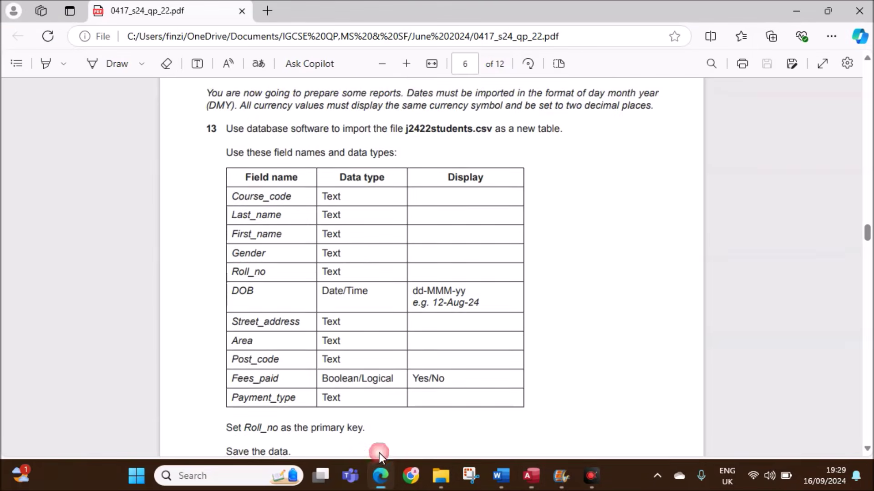
pyautogui.scroll(-2, 378, 339)
pyautogui.moveTo(240, 360); pyautogui.dragTo(276, 358)
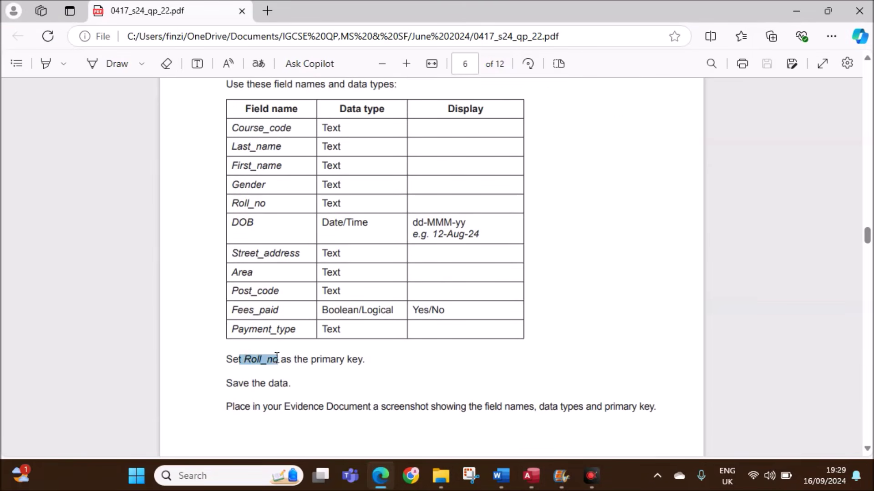
pyautogui.click(528, 469)
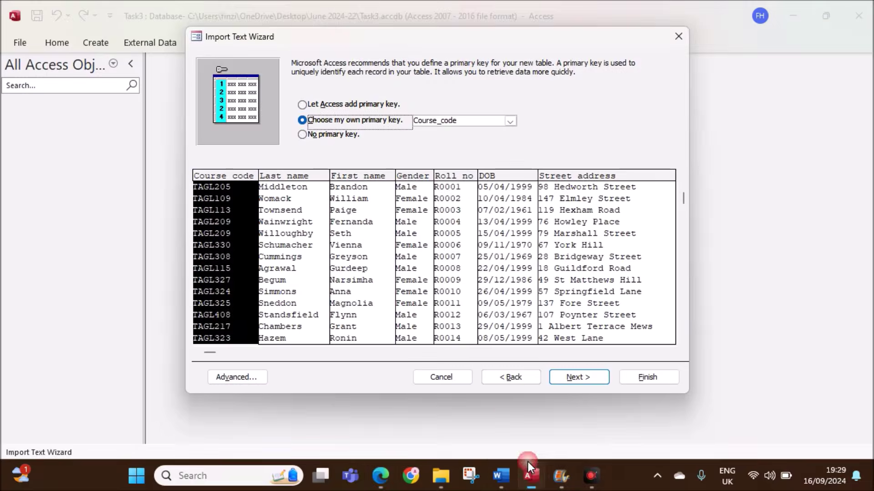
pyautogui.click(456, 204)
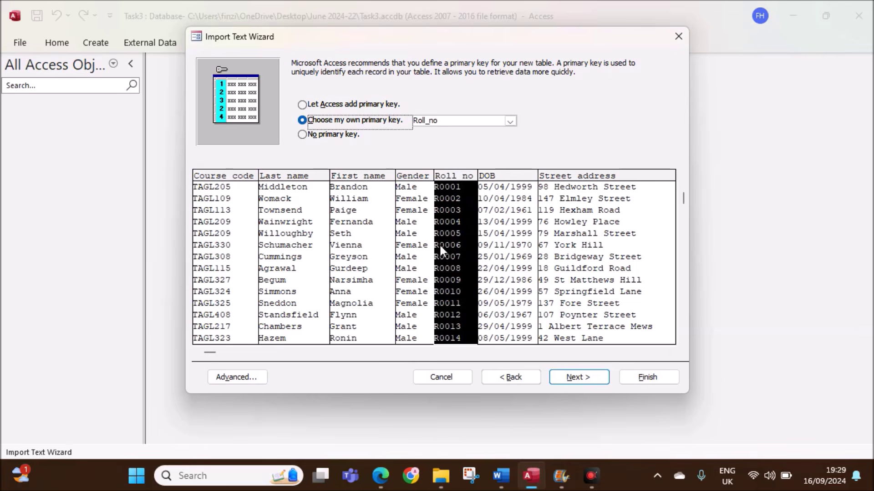
# - Open the advanced import specification and compare its field data types with the table in the exam paper PDF
pyautogui.click(230, 377)
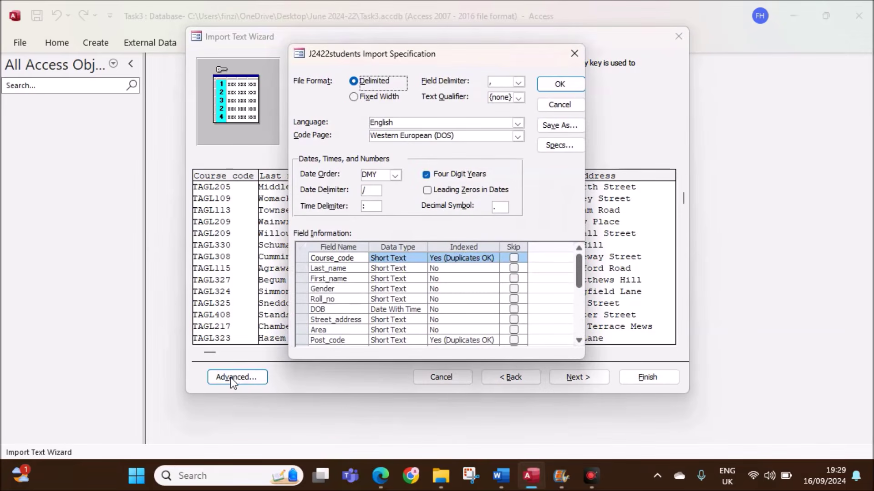
pyautogui.click(386, 474)
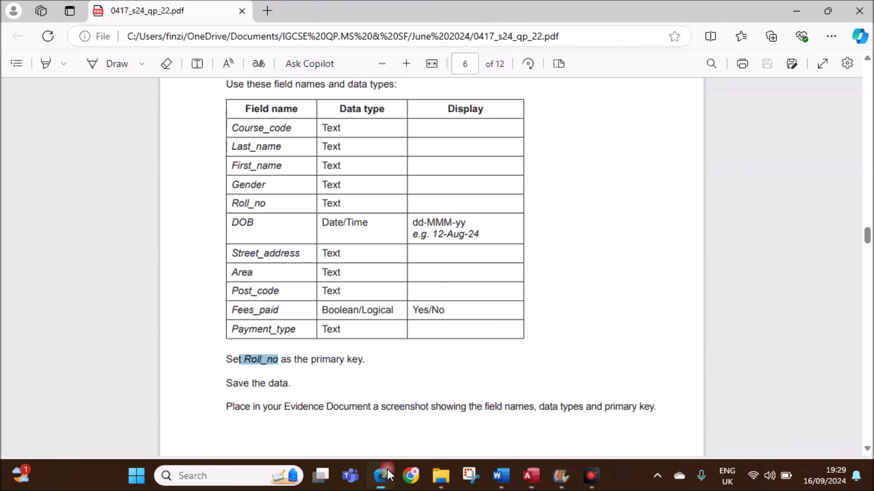
pyautogui.moveTo(321, 129); pyautogui.dragTo(338, 204)
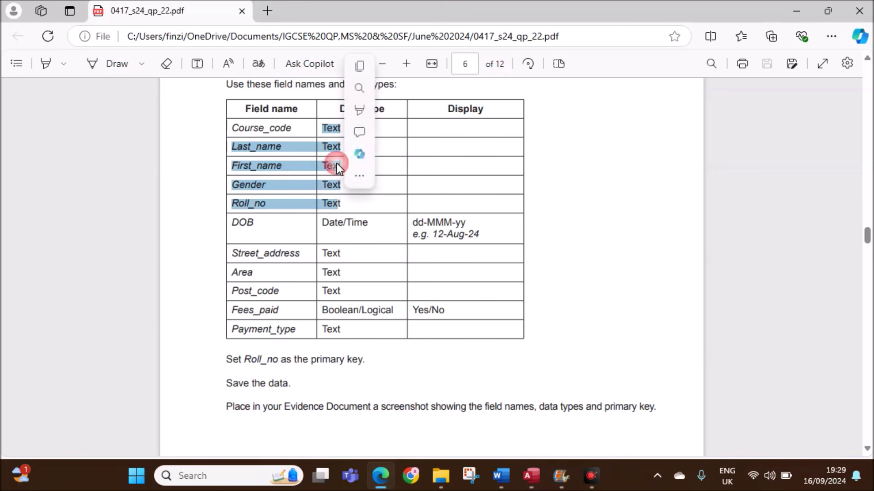
pyautogui.click(320, 198)
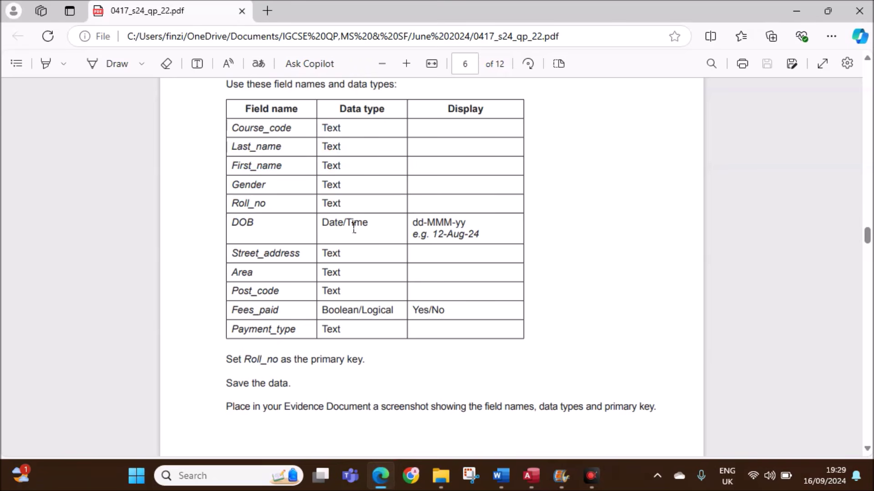
pyautogui.click(531, 476)
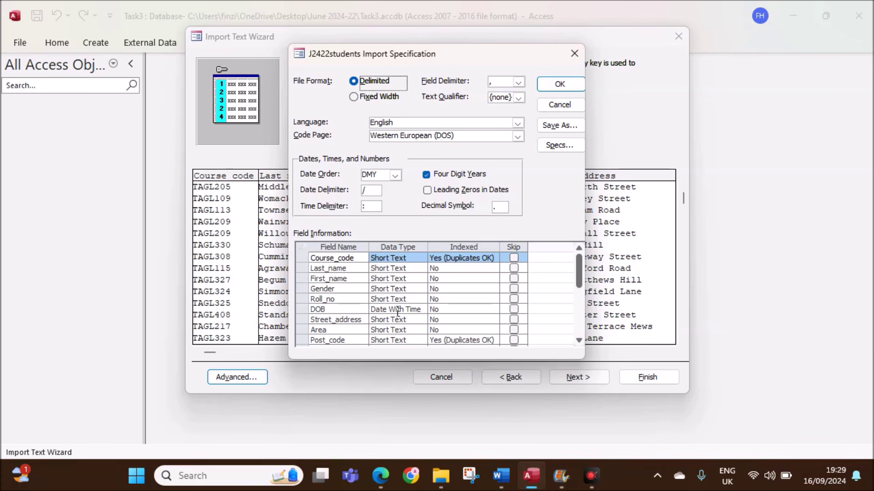
pyautogui.click(417, 313)
pyautogui.scroll(-1, 419, 316)
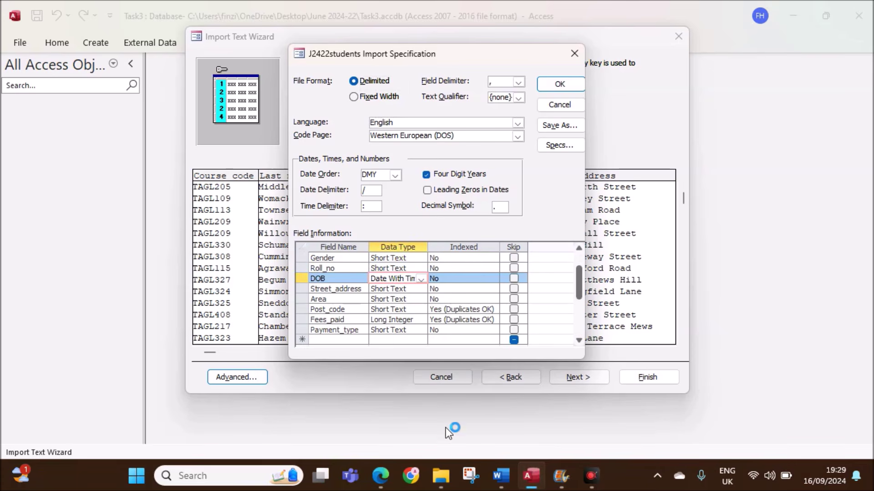
pyautogui.click(380, 474)
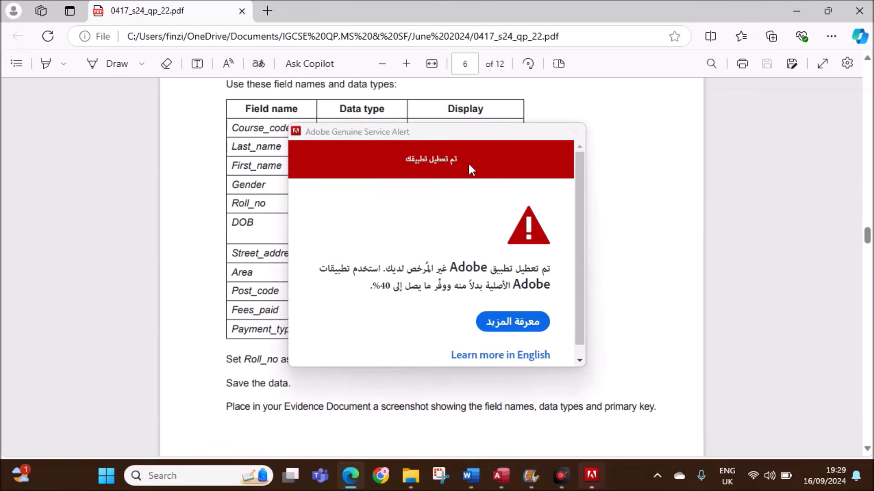
pyautogui.click(500, 475)
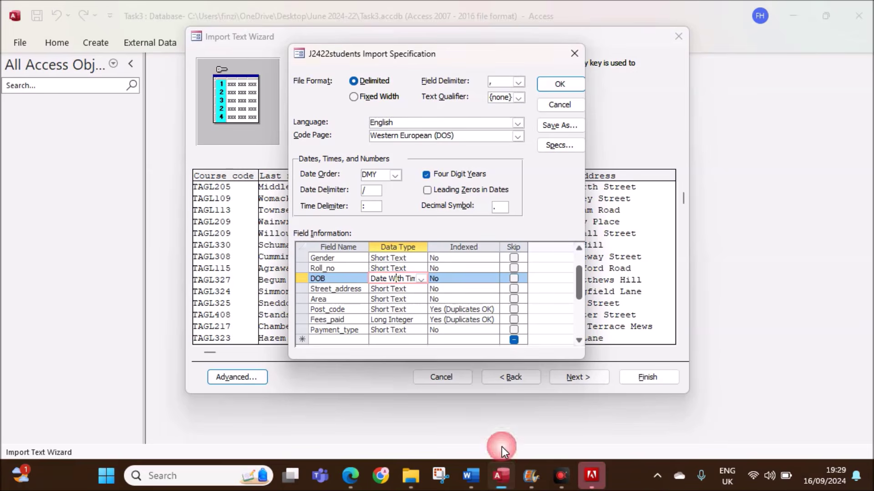
# - Set the data type of Fees_paid to Yes/No in the import specification and accept it
pyautogui.click(388, 320)
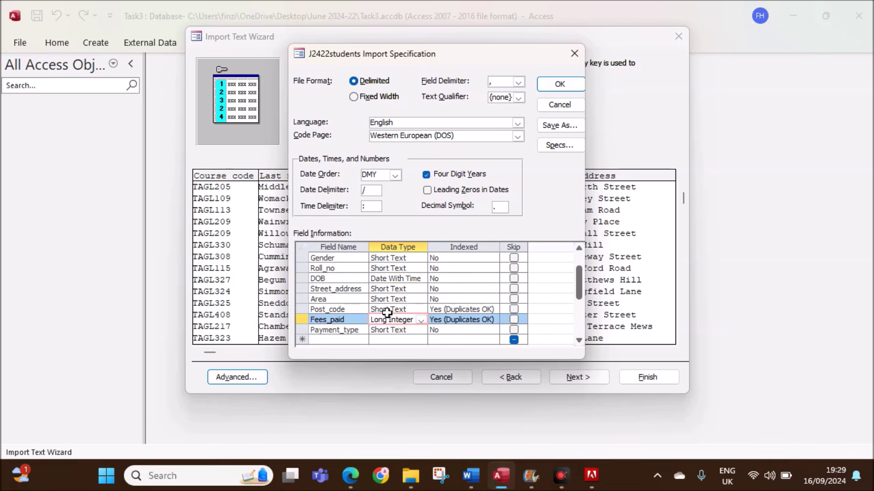
pyautogui.click(423, 321)
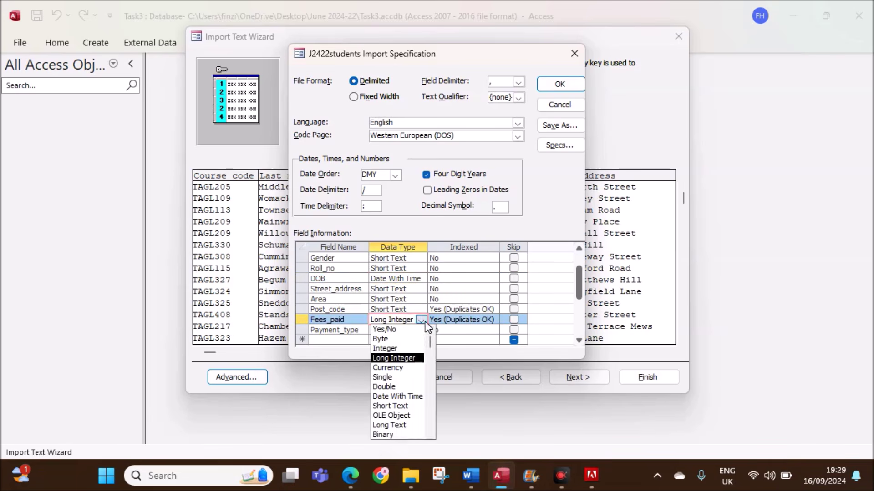
pyautogui.click(409, 330)
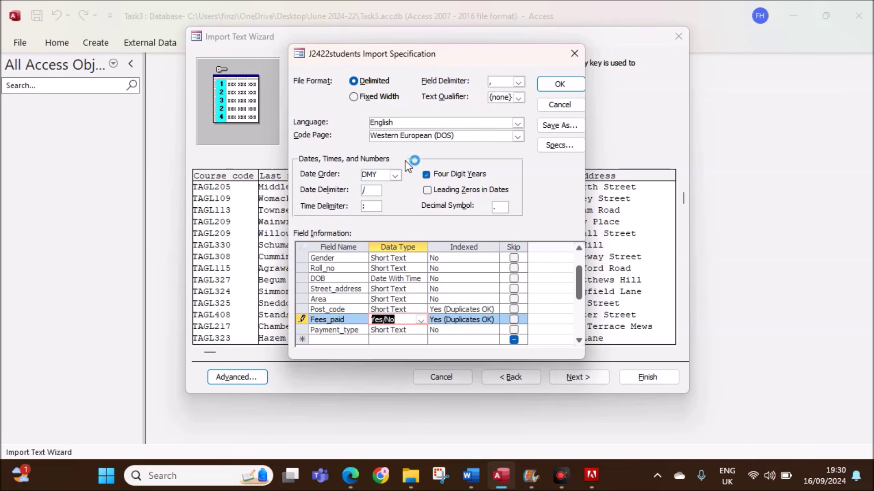
pyautogui.click(559, 84)
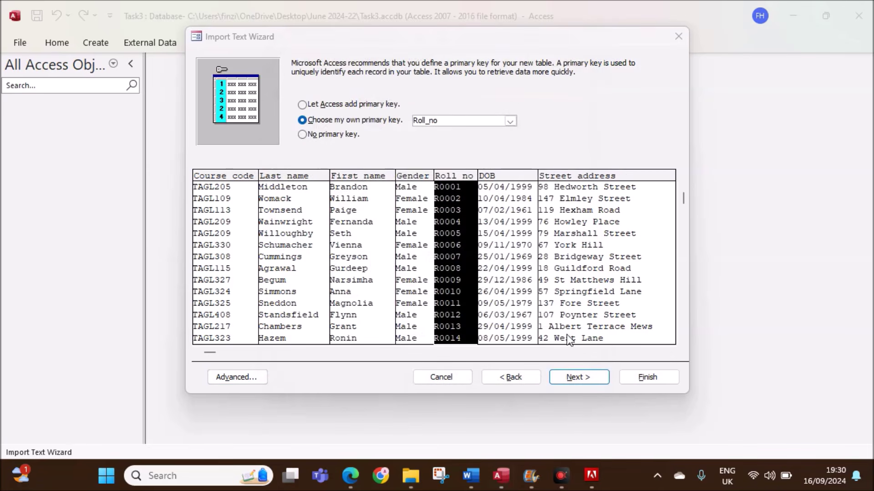
# - Finish the import into the table J2422students and close the import wizard
pyautogui.click(574, 376)
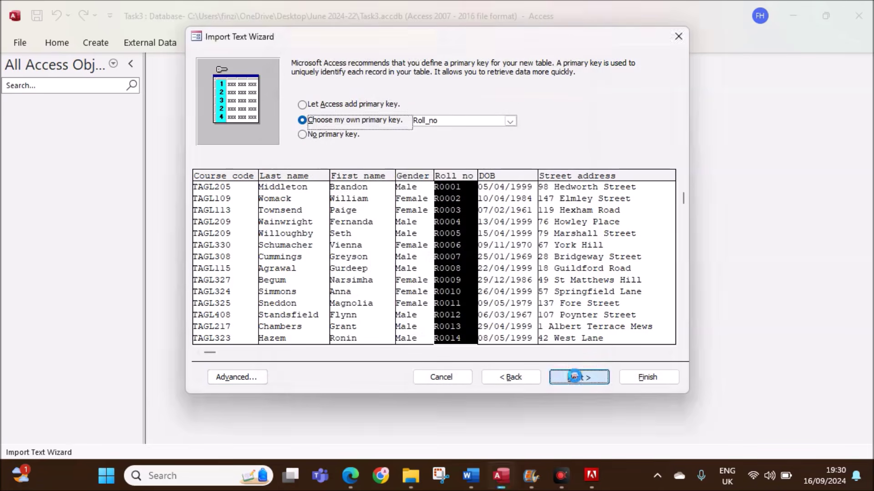
pyautogui.click(645, 378)
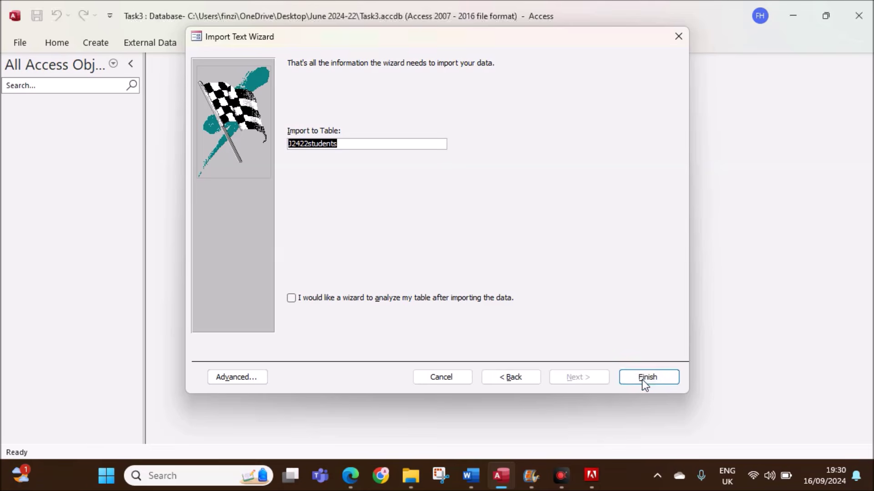
pyautogui.click(648, 400)
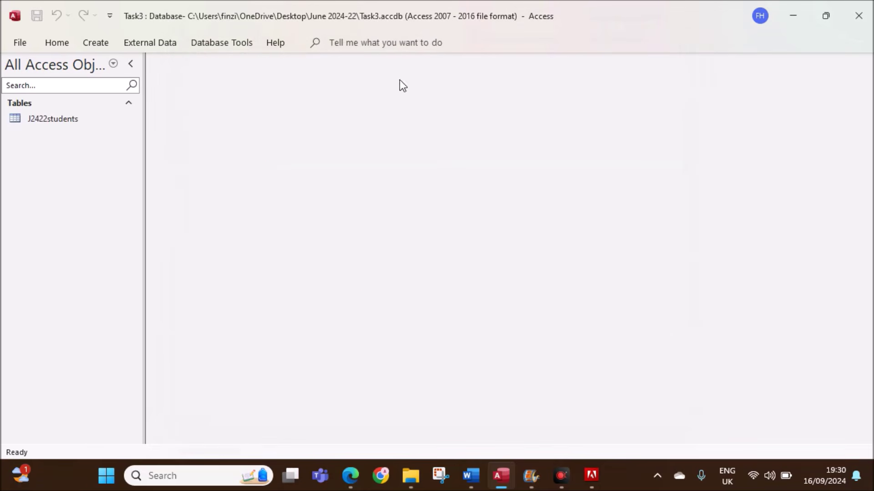
# - Open the J2422students table in Design View and check the required display formats in the exam paper
pyautogui.rightClick(47, 115)
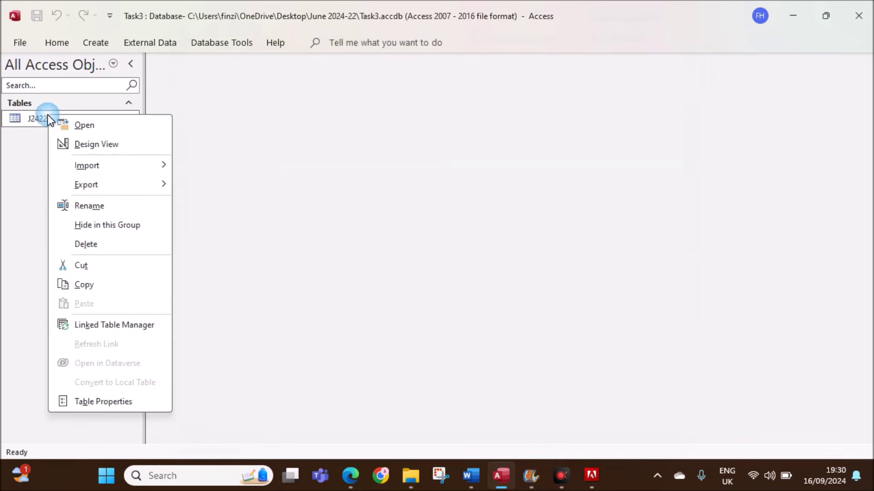
pyautogui.click(94, 145)
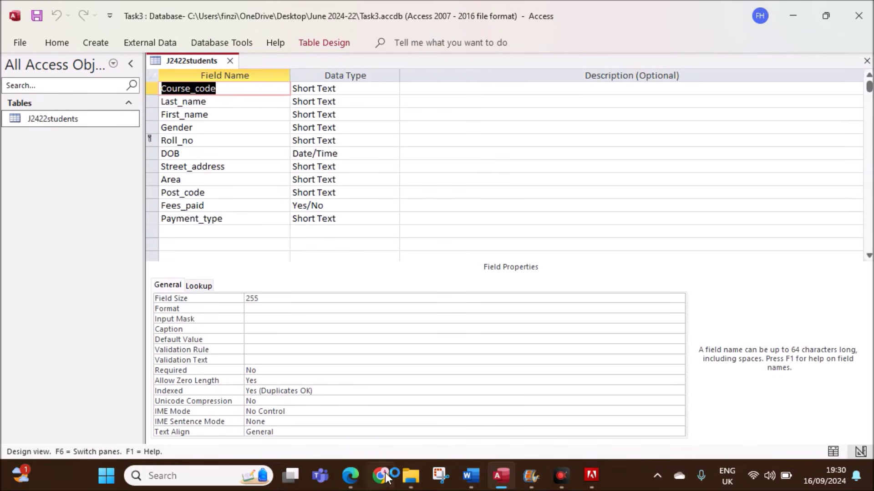
pyautogui.click(350, 475)
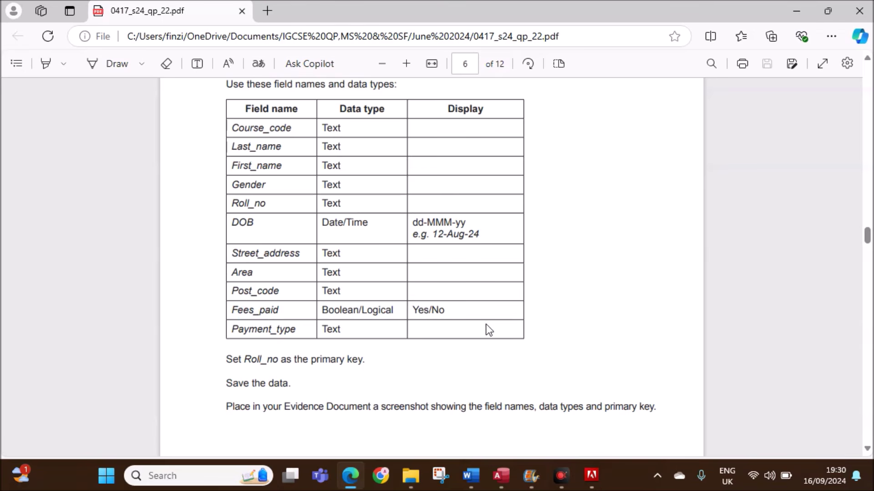
pyautogui.click(501, 475)
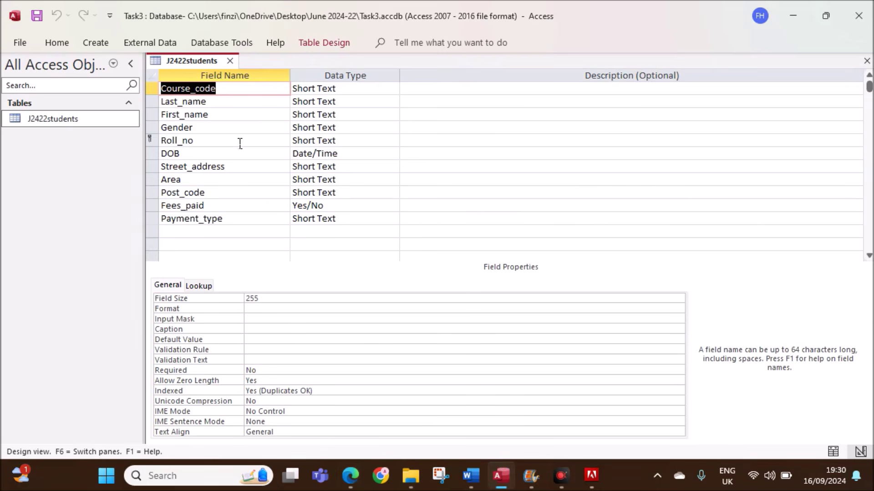
# - Set the display format of the DOB field to Medium Date
pyautogui.click(233, 155)
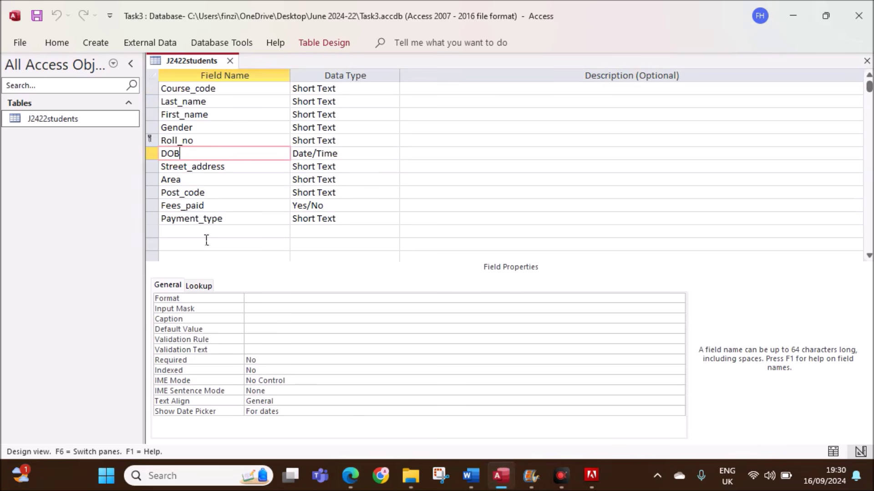
pyautogui.click(295, 297)
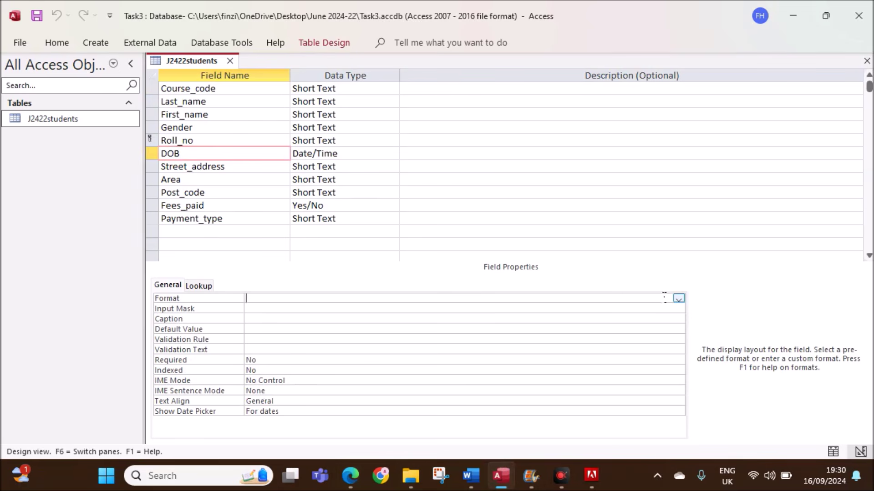
pyautogui.click(678, 299)
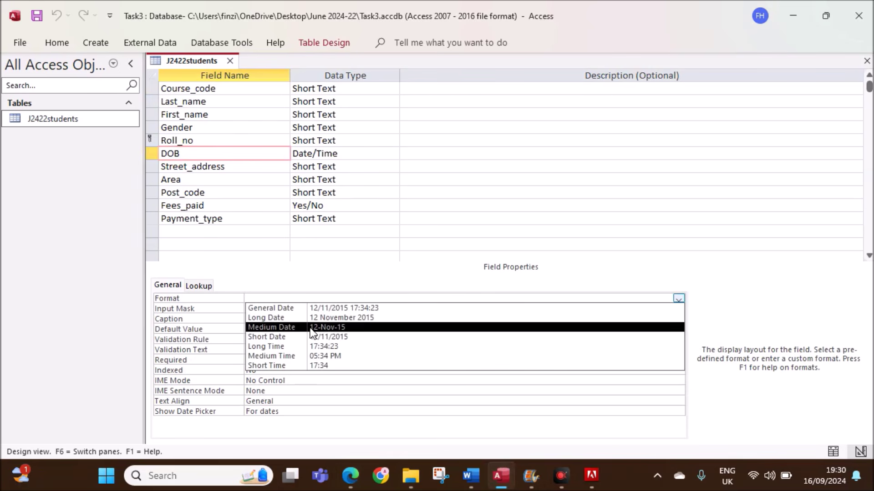
pyautogui.click(334, 328)
# - Set the Fees_paid field's format to Yes/No and its display control to Text Box
pyautogui.click(229, 204)
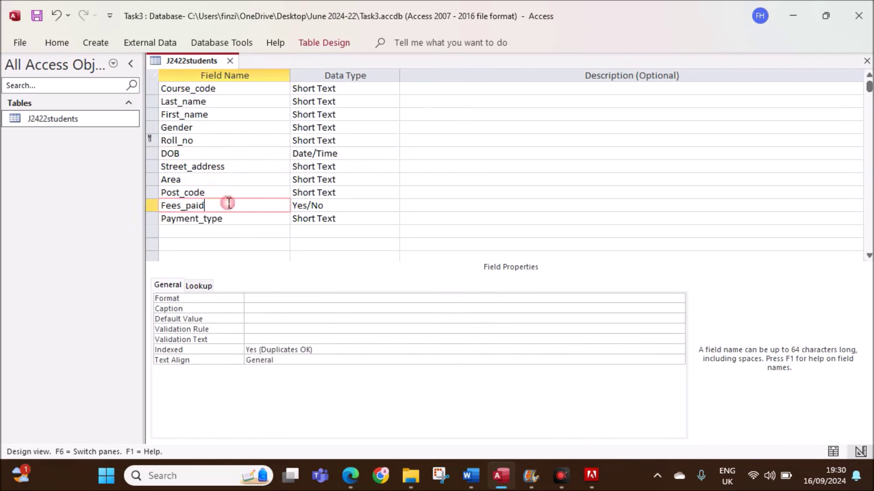
pyautogui.click(255, 300)
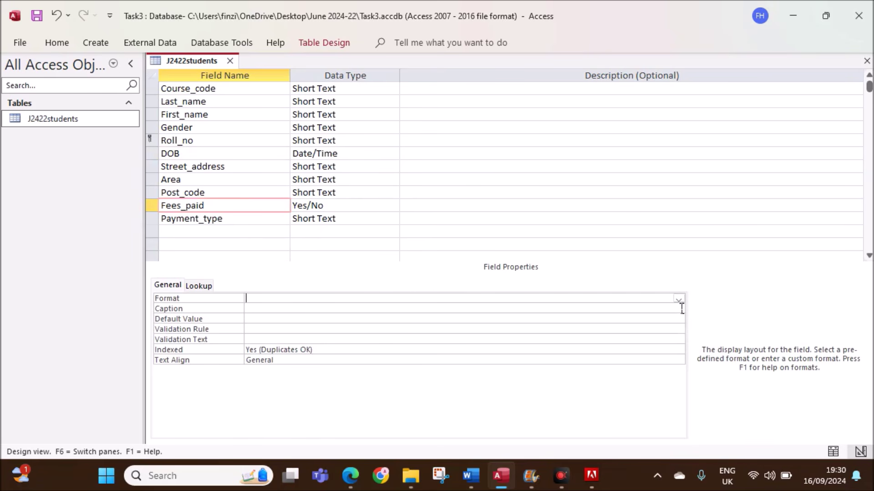
pyautogui.click(678, 299)
pyautogui.click(273, 318)
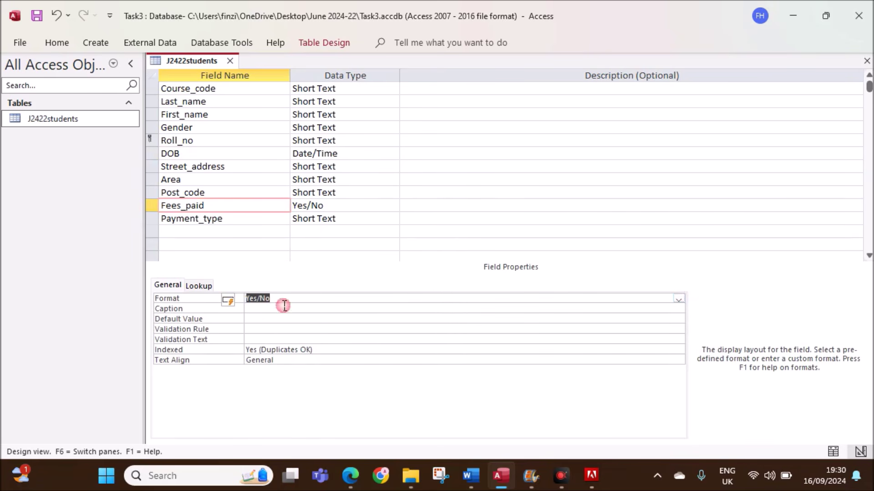
pyautogui.click(199, 287)
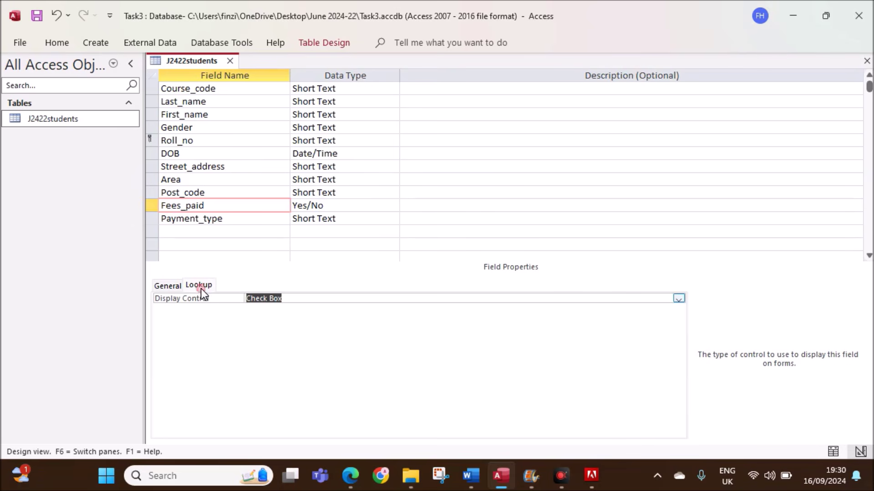
pyautogui.click(679, 299)
pyautogui.click(282, 318)
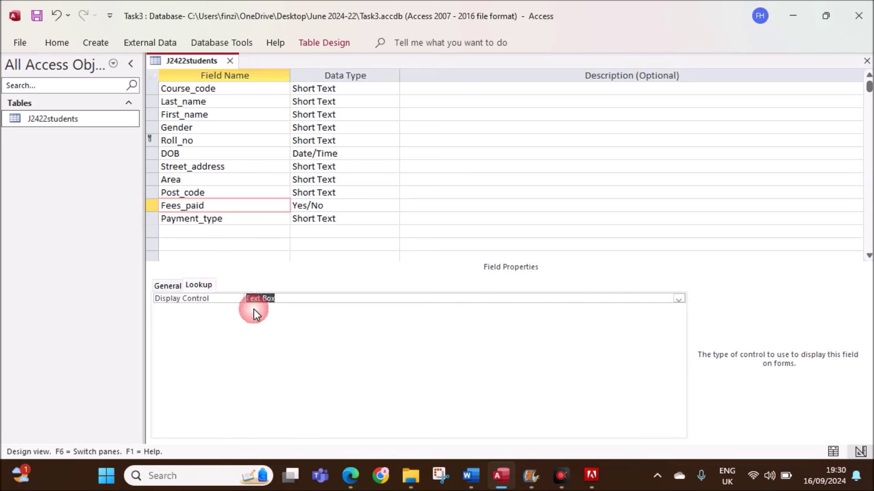
pyautogui.click(168, 283)
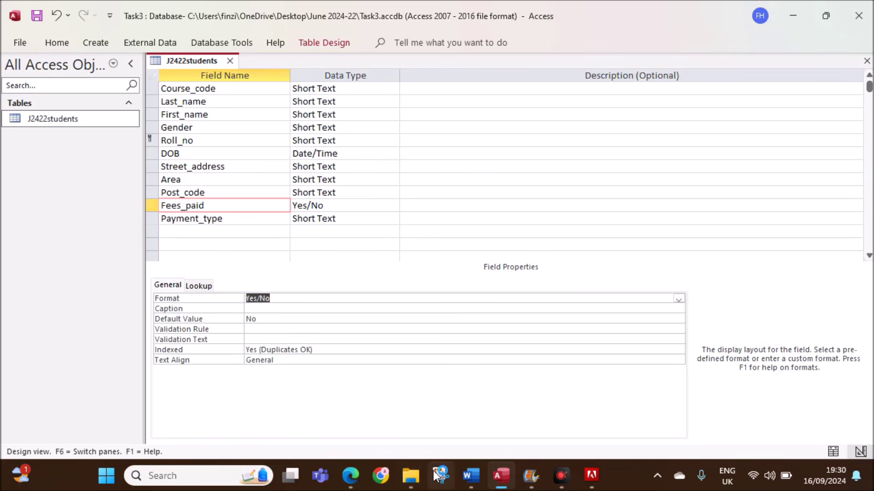
# - Check the exam paper's evidence requirement, and capture the J2422students field names, data types and primary key with Snipping Tool
pyautogui.click(357, 472)
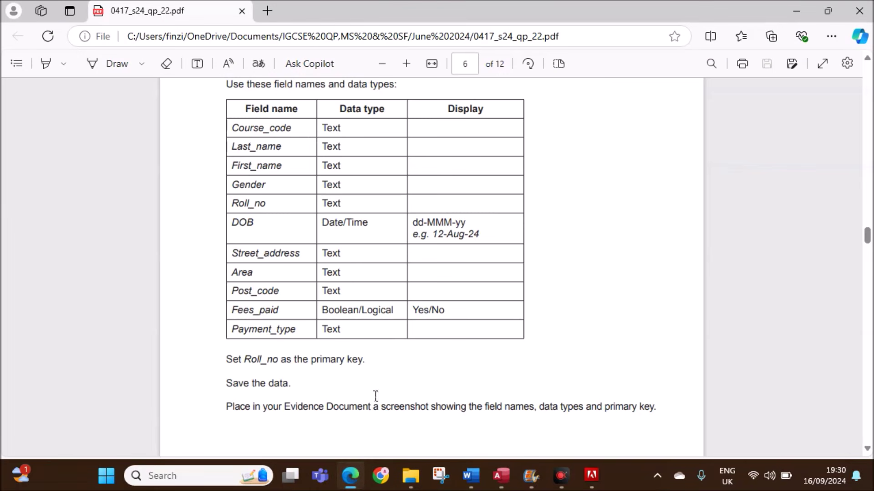
pyautogui.scroll(-2, 401, 348)
pyautogui.scroll(-2, 401, 346)
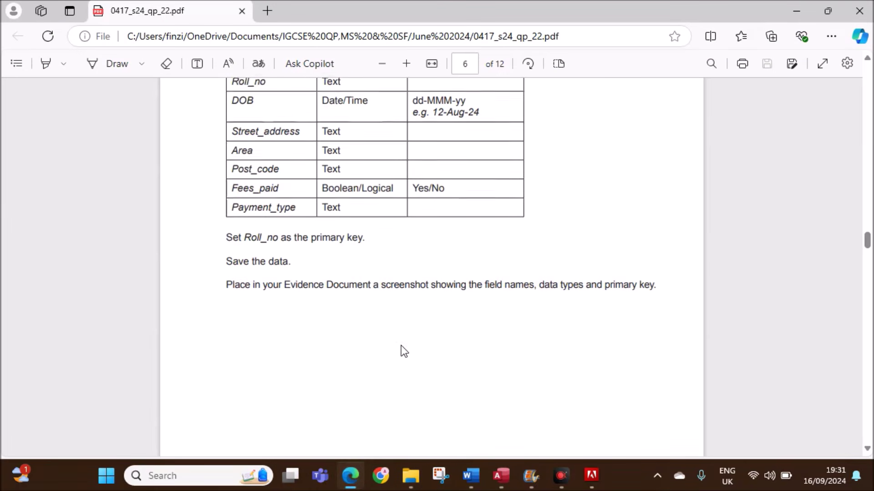
pyautogui.scroll(5, 401, 346)
pyautogui.scroll(-2, 400, 346)
pyautogui.scroll(-2, 402, 347)
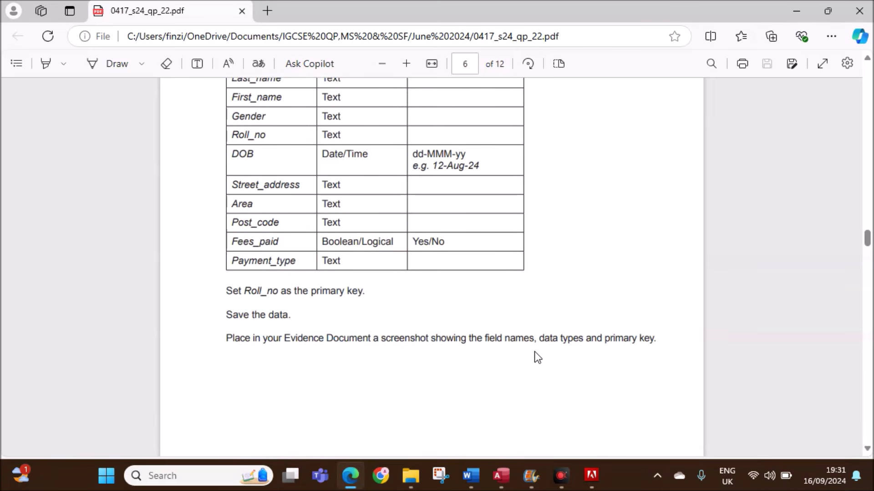
pyautogui.click(500, 476)
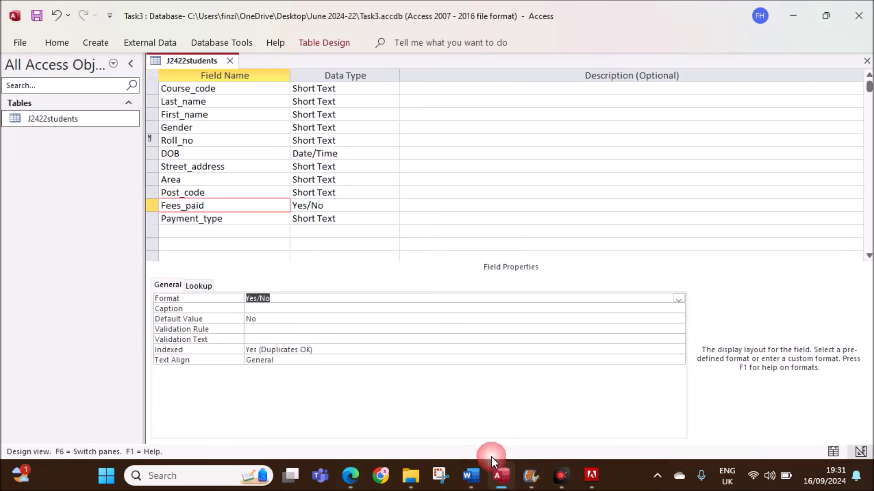
pyautogui.click(433, 206)
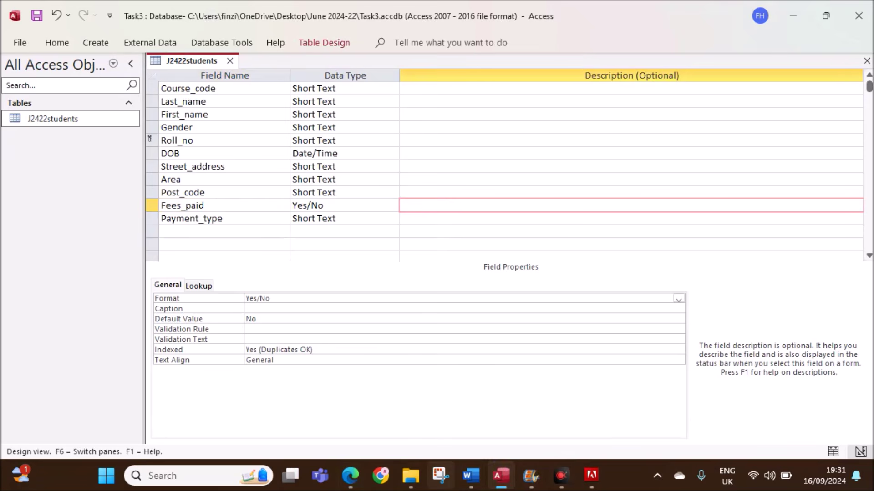
pyautogui.click(440, 476)
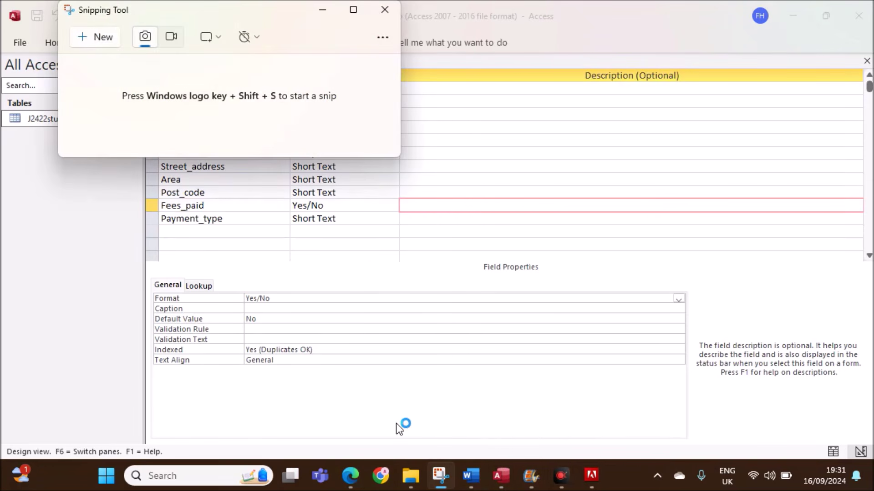
pyautogui.click(88, 41)
pyautogui.moveTo(145, 50); pyautogui.dragTo(398, 233)
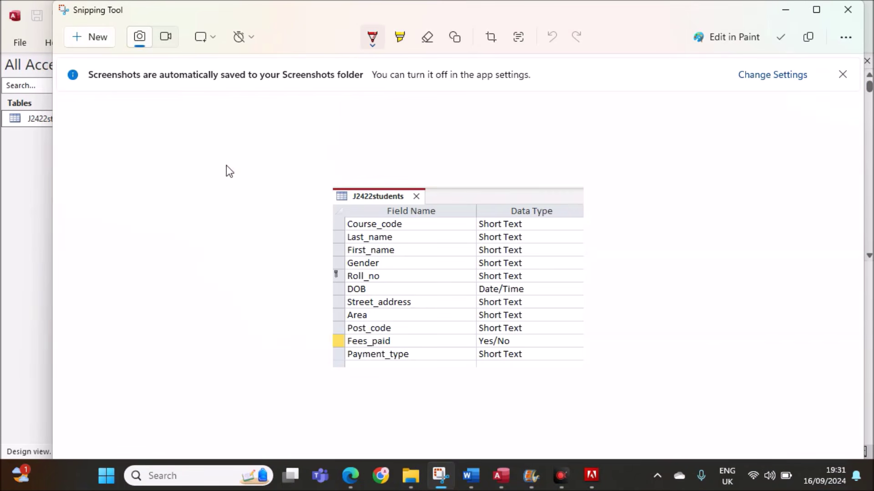
# - Switch to the j2422evidence document in Word and paste the captured table structure under the Step 13 evidence heading
pyautogui.click(816, 10)
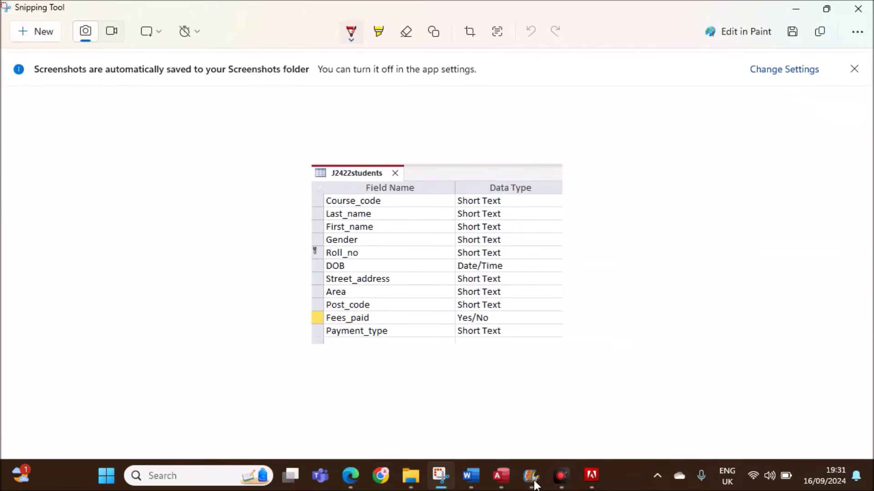
pyautogui.moveTo(480, 482)
pyautogui.click(467, 427)
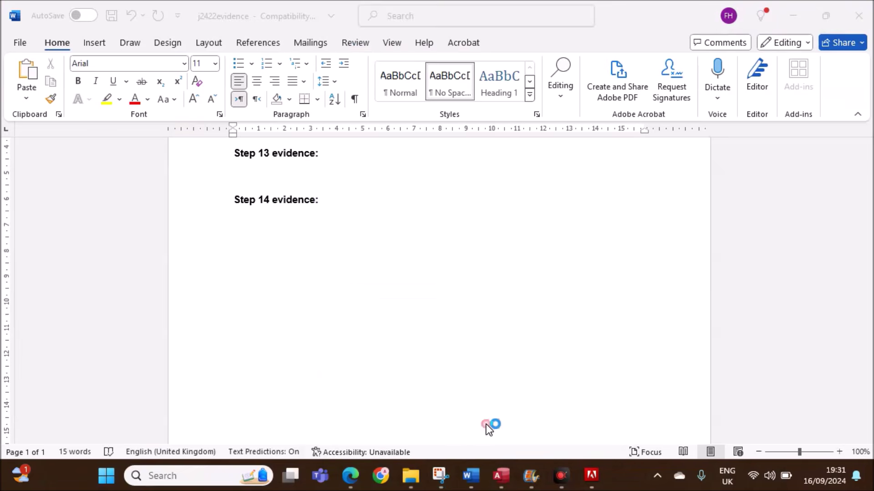
pyautogui.click(246, 175)
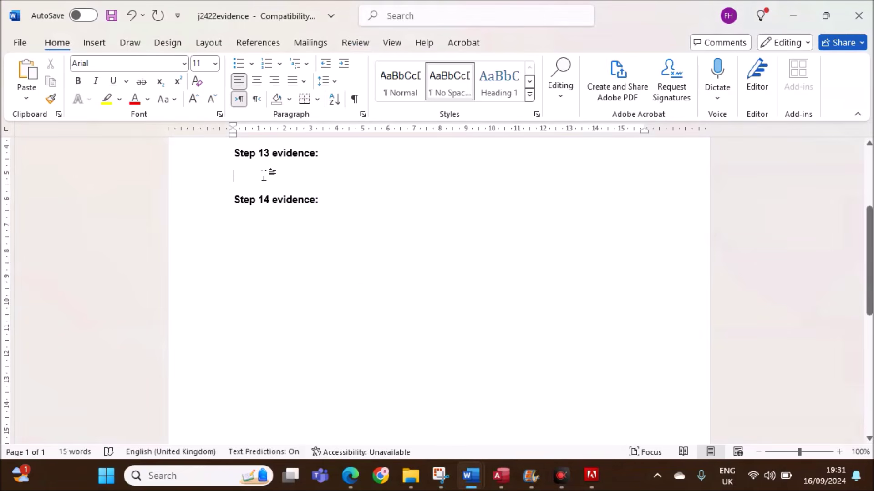
pyautogui.hotkey('ctrl', 'v')
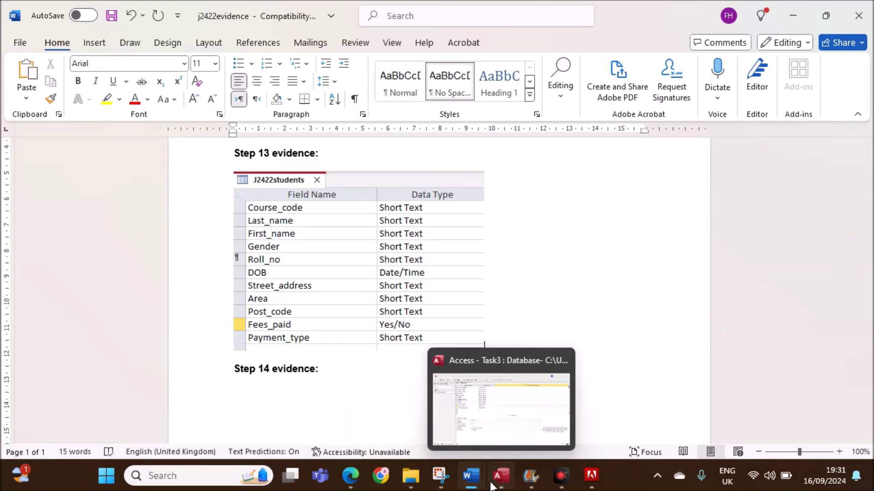
# - Check the exam paper's field requirements for j2422courses.csv, and save and close the J2422students table design in Access
pyautogui.click(351, 478)
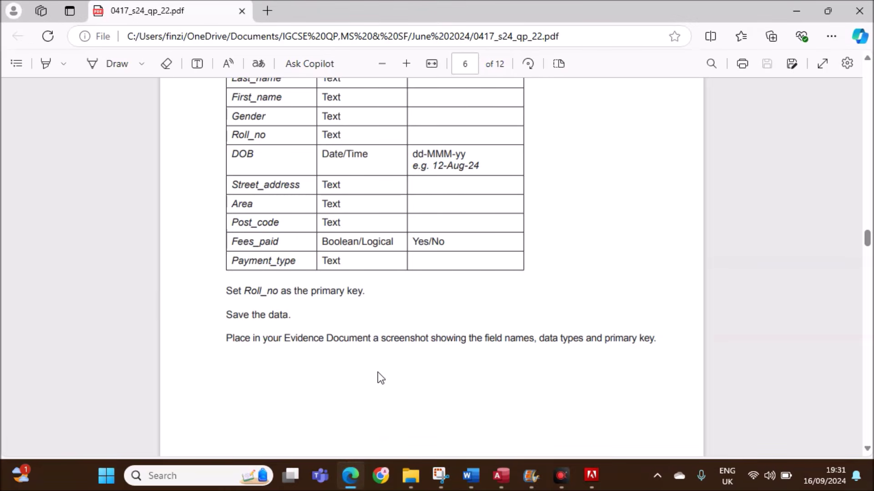
pyautogui.scroll(-10, 378, 373)
pyautogui.scroll(-2, 377, 373)
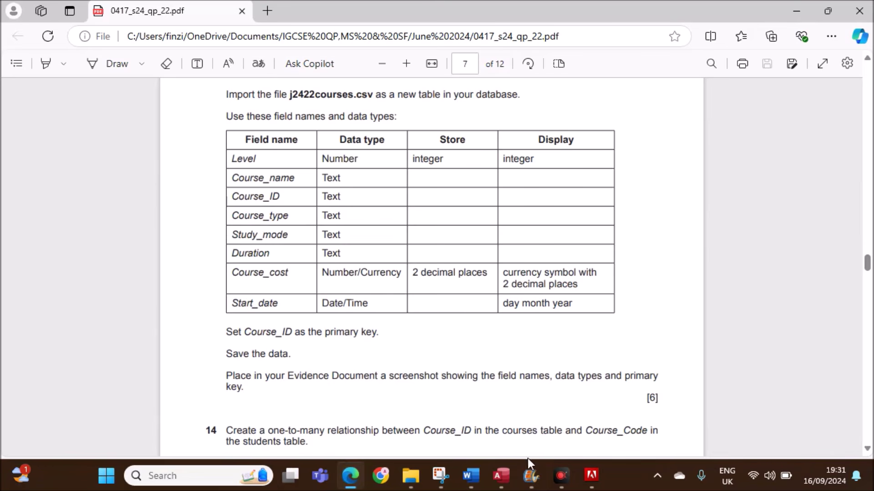
pyautogui.click(502, 474)
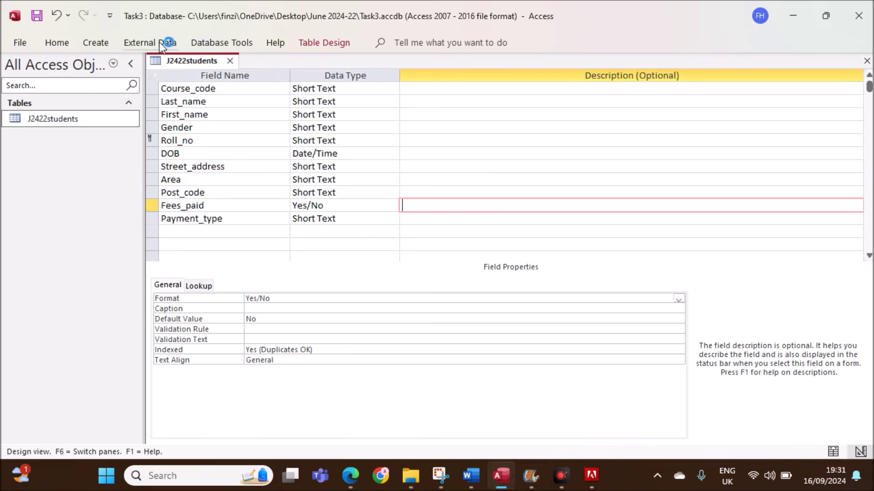
pyautogui.click(230, 60)
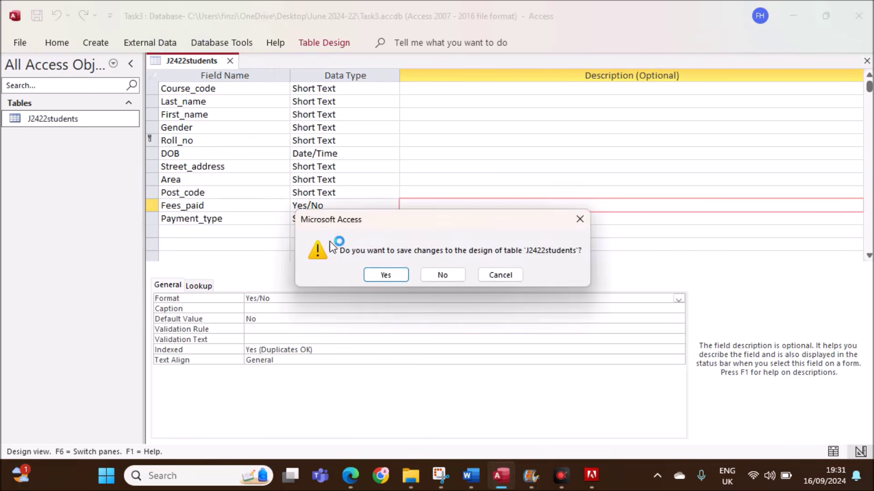
pyautogui.click(381, 276)
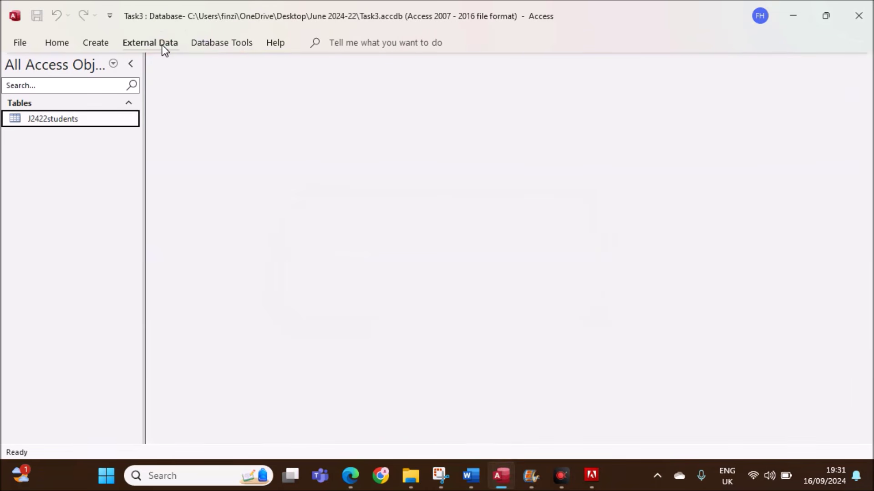
# - Start a text file import of j2422courses.csv from the June 2024-22 folder into a new table in the current database
pyautogui.click(161, 44)
pyautogui.click(40, 97)
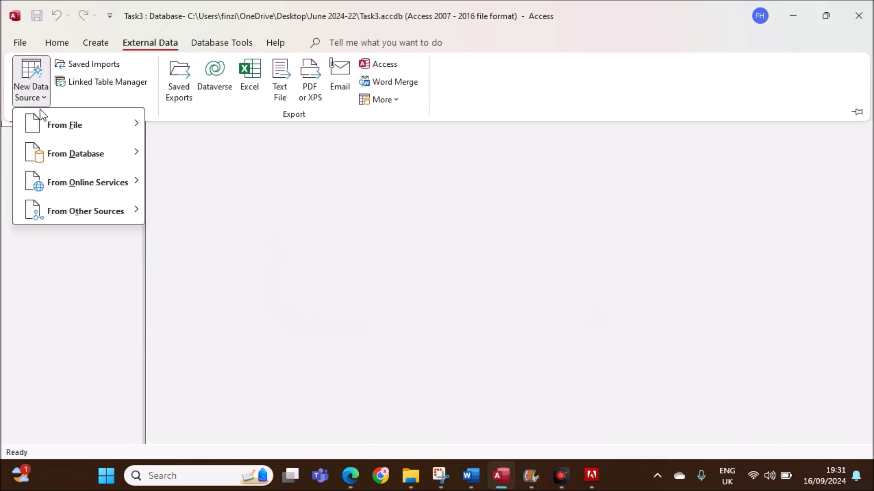
pyautogui.moveTo(61, 123)
pyautogui.click(217, 210)
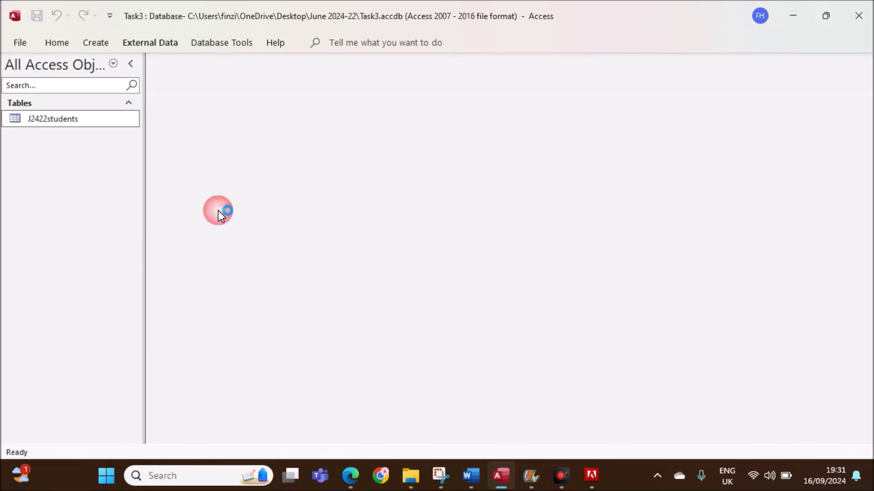
pyautogui.click(624, 138)
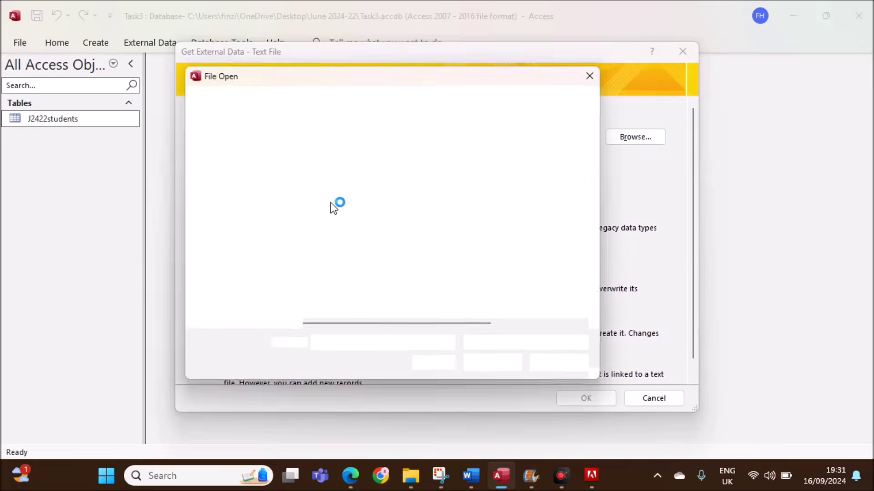
pyautogui.doubleClick(350, 194)
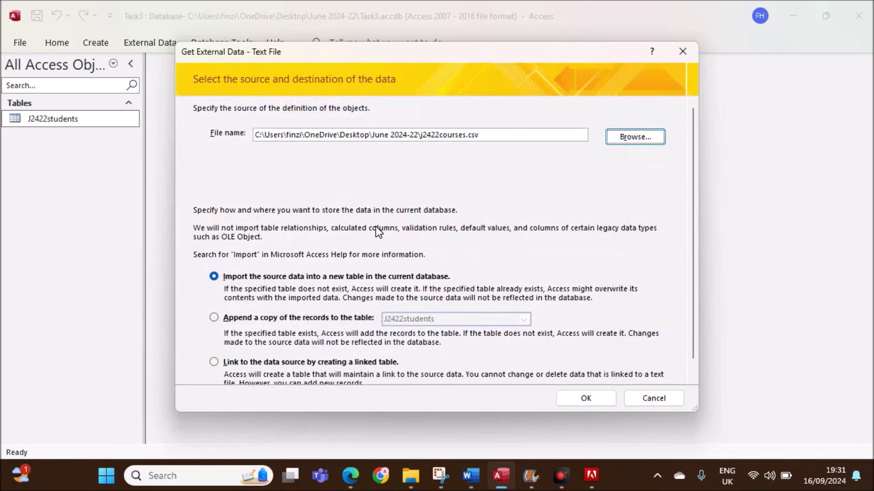
pyautogui.click(583, 399)
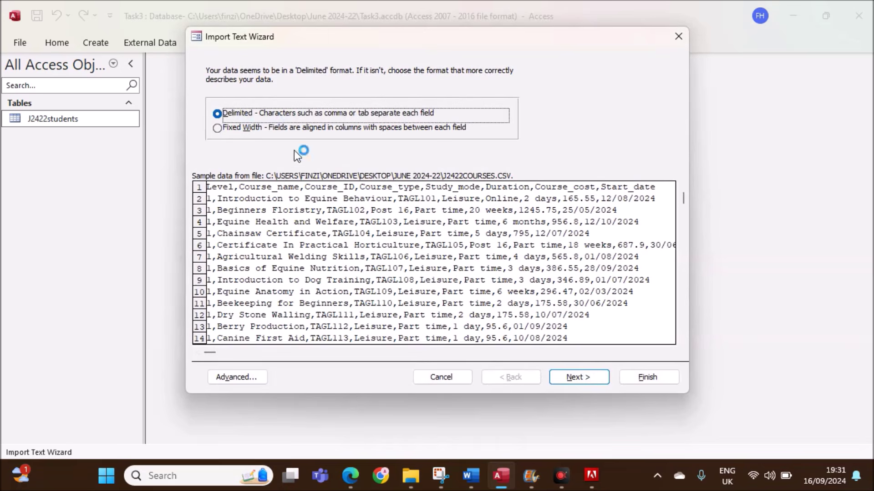
# - Accept the comma-delimited format, treat the first row as field names, and keep the default field options
pyautogui.click(588, 379)
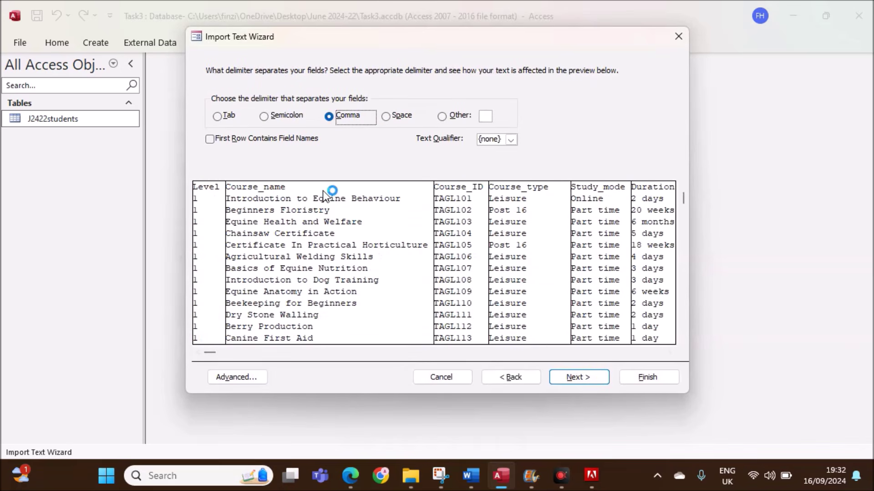
pyautogui.click(292, 140)
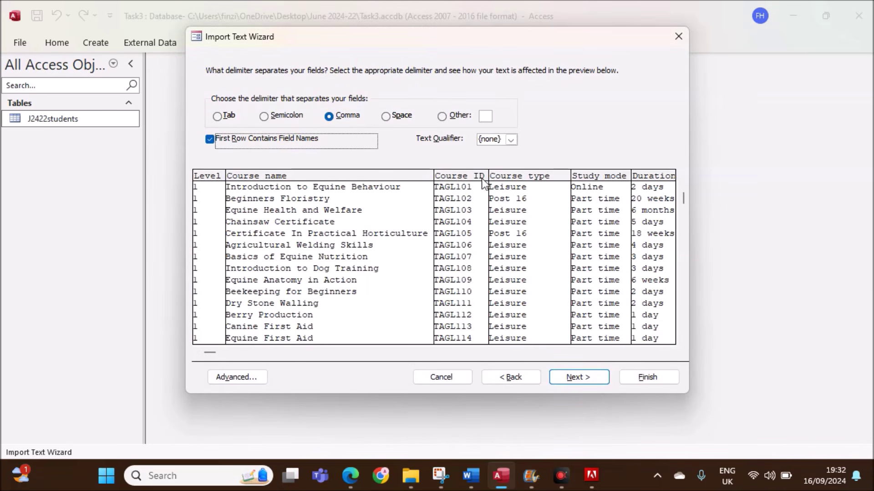
pyautogui.click(569, 381)
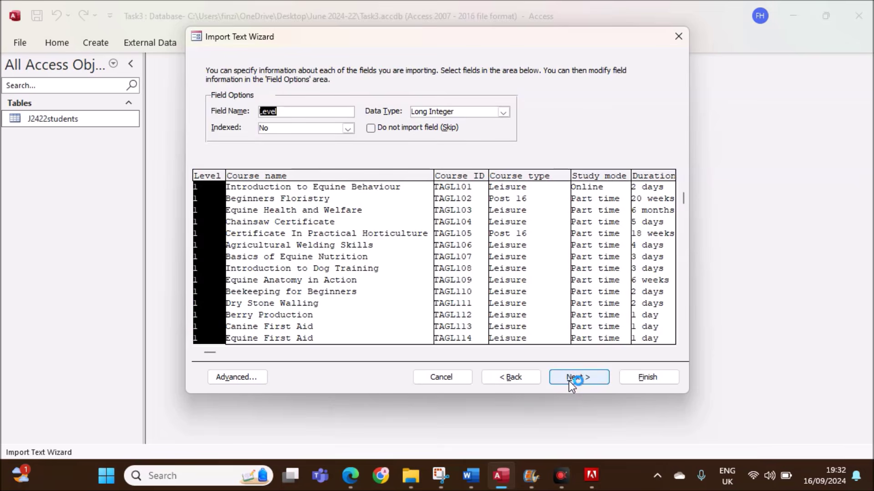
pyautogui.click(569, 381)
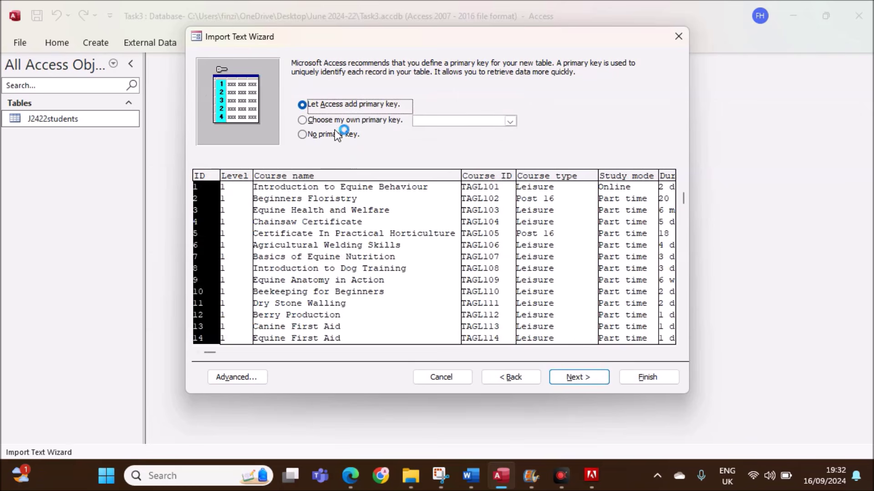
# - Check the required primary key in the exam paper and choose Course_ID as the new table's own primary key
pyautogui.click(331, 119)
pyautogui.click(350, 476)
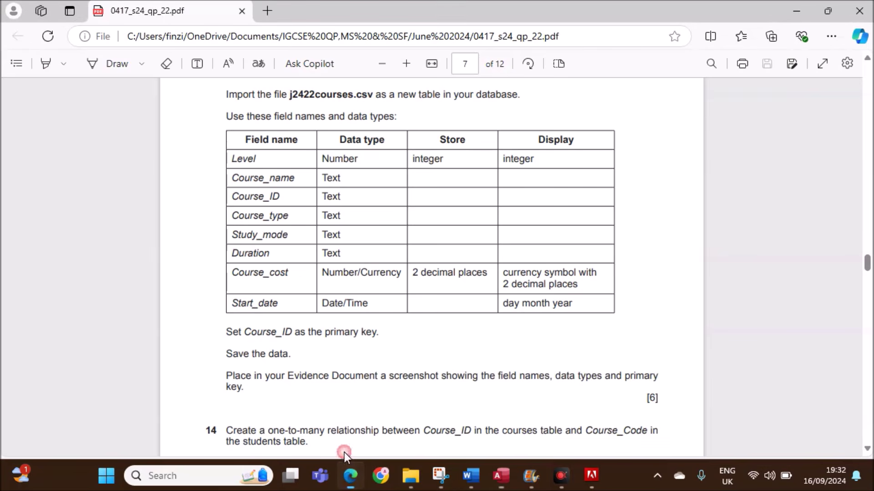
pyautogui.moveTo(249, 334); pyautogui.dragTo(295, 334)
pyautogui.click(500, 475)
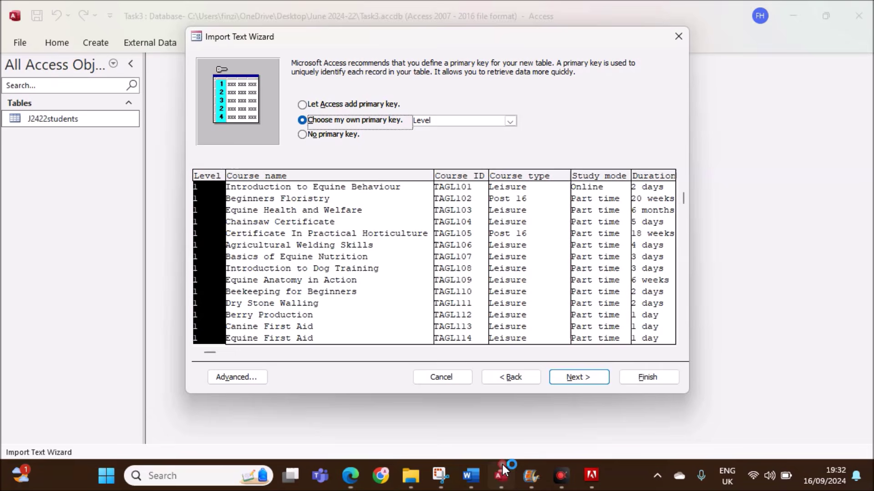
pyautogui.click(457, 267)
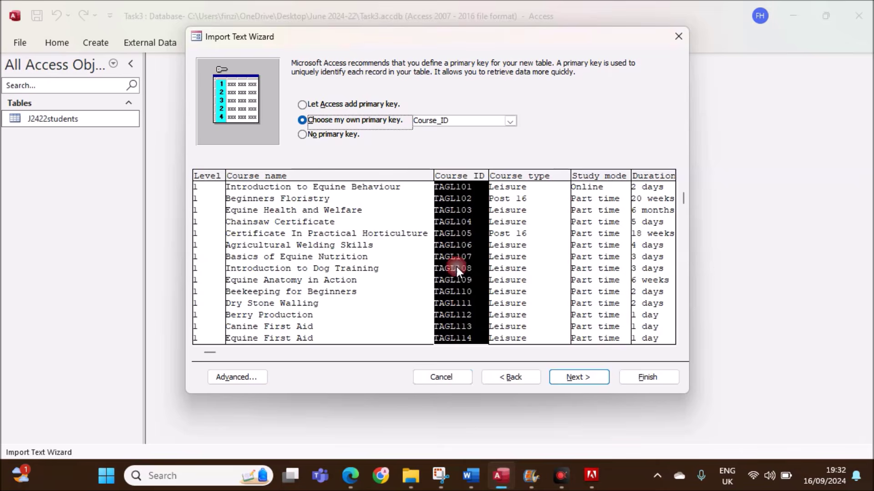
# - Check the import specification's data types against the exam paper and set Course_cost to Currency
pyautogui.click(237, 377)
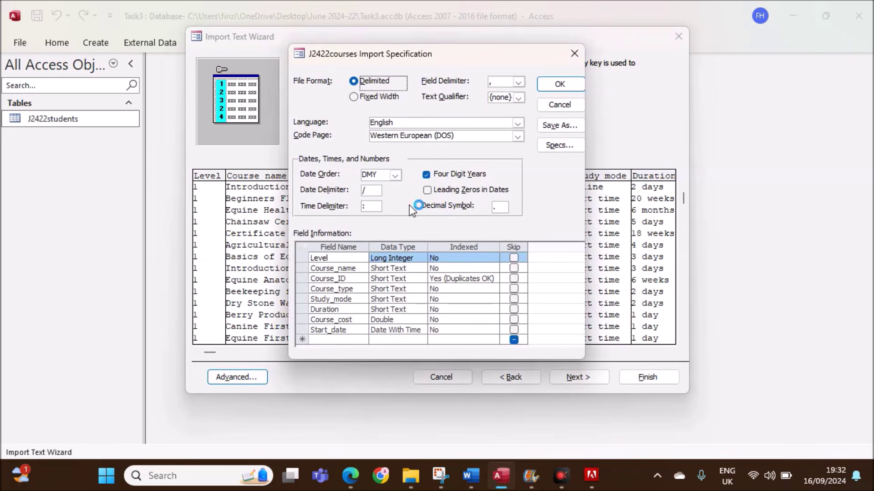
pyautogui.moveTo(429, 59); pyautogui.dragTo(355, 46)
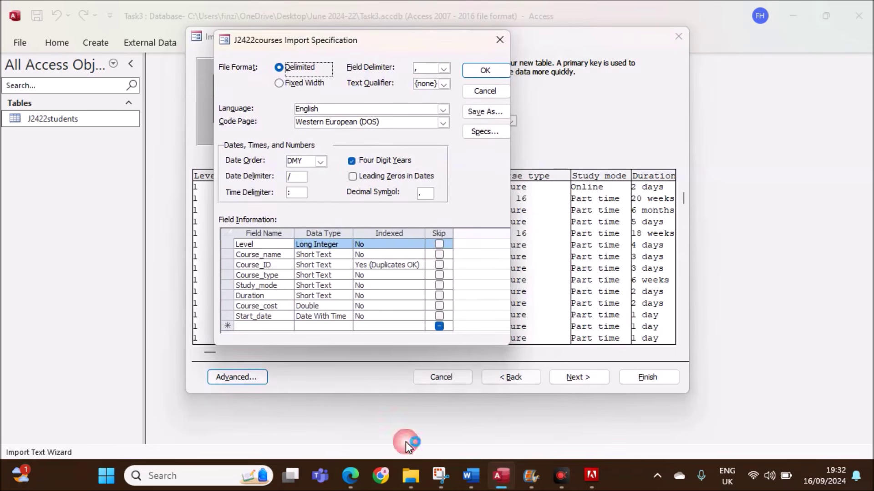
pyautogui.click(362, 481)
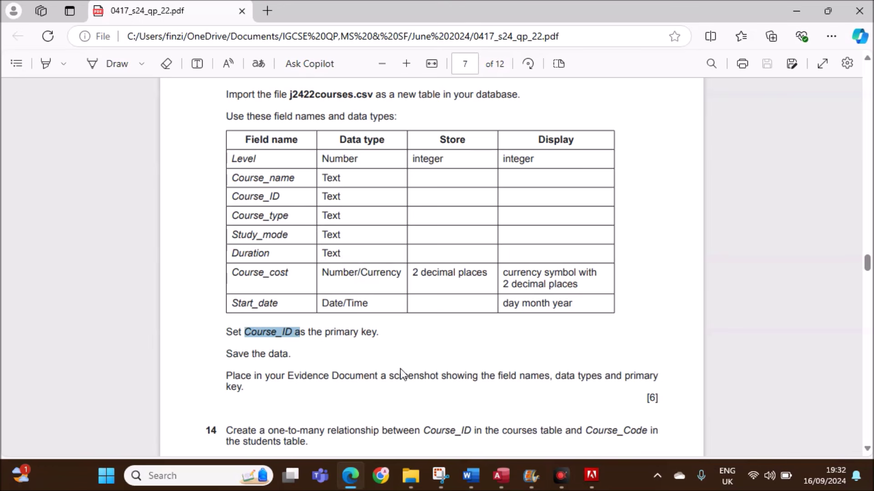
pyautogui.click(502, 478)
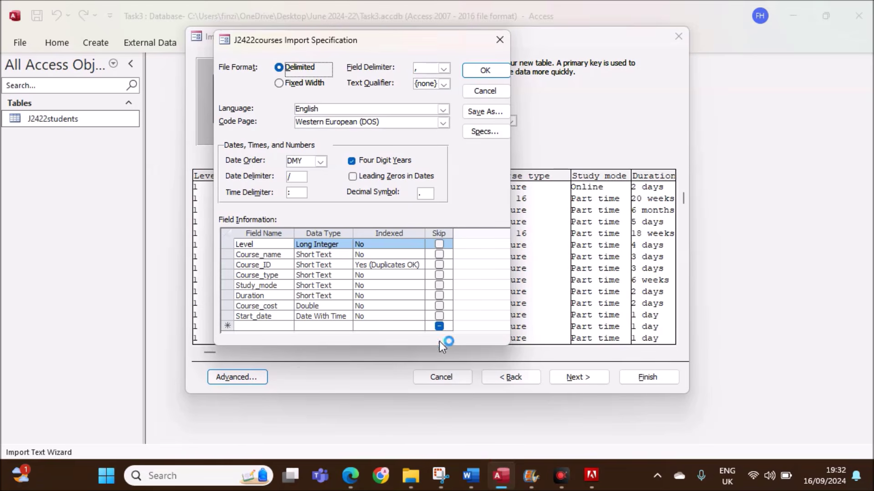
pyautogui.click(340, 245)
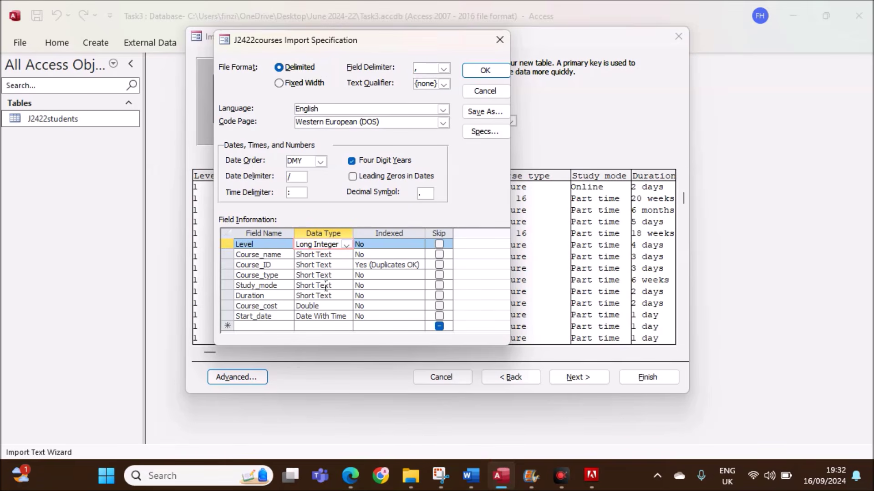
pyautogui.click(325, 306)
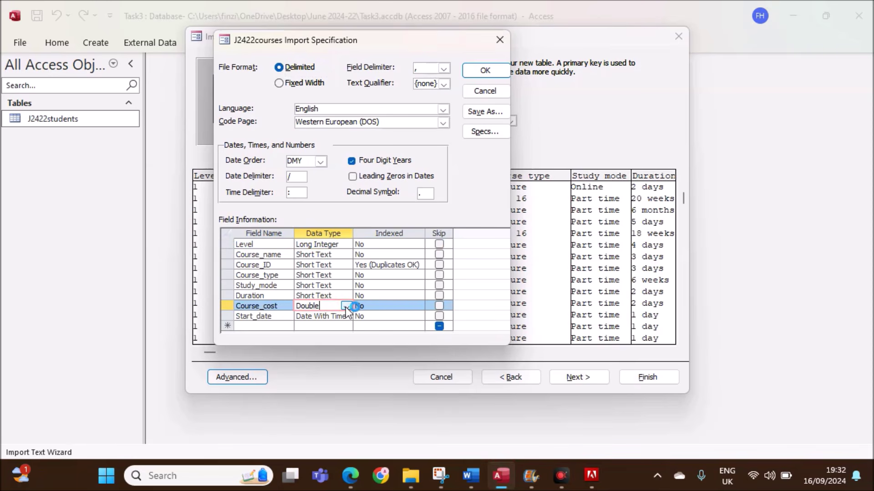
pyautogui.click(345, 307)
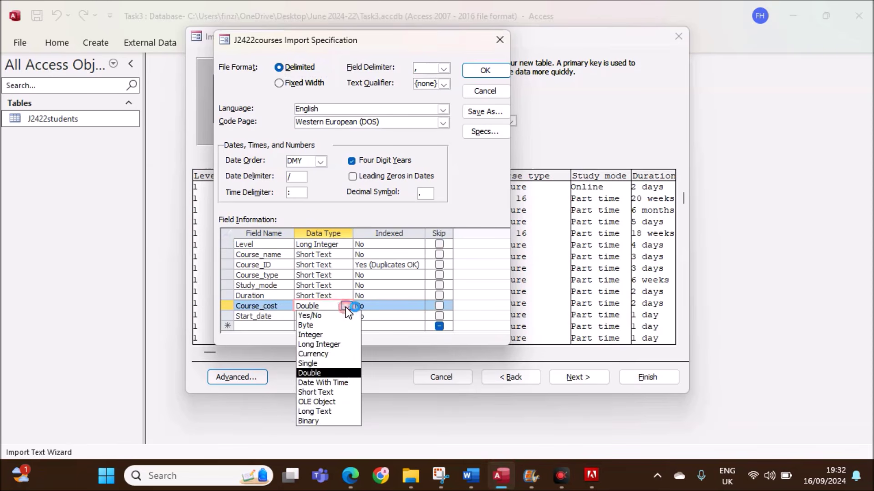
pyautogui.click(335, 353)
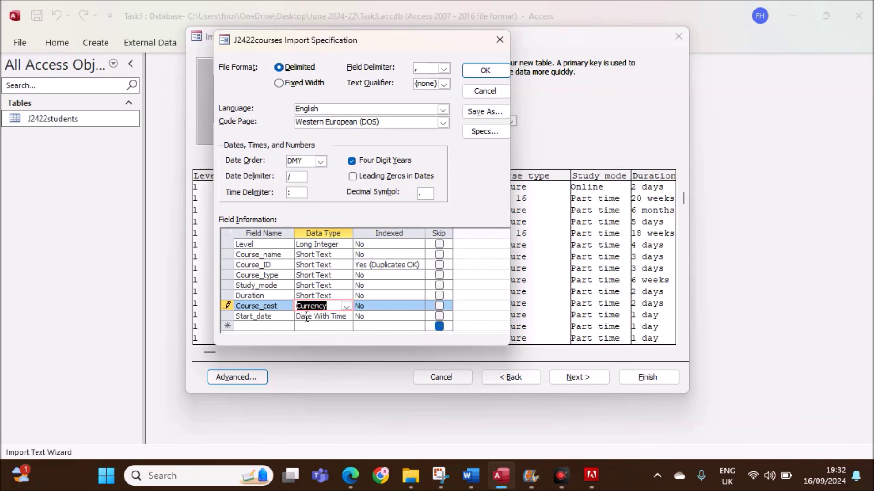
pyautogui.click(351, 474)
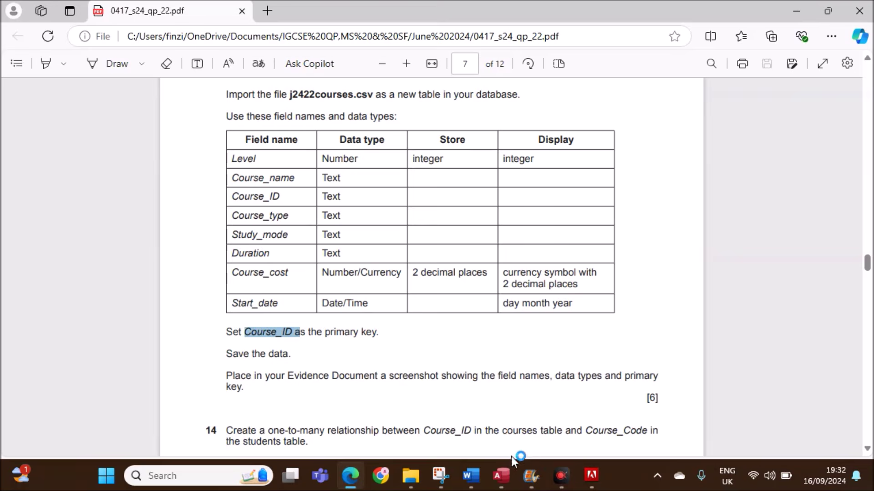
pyautogui.click(501, 474)
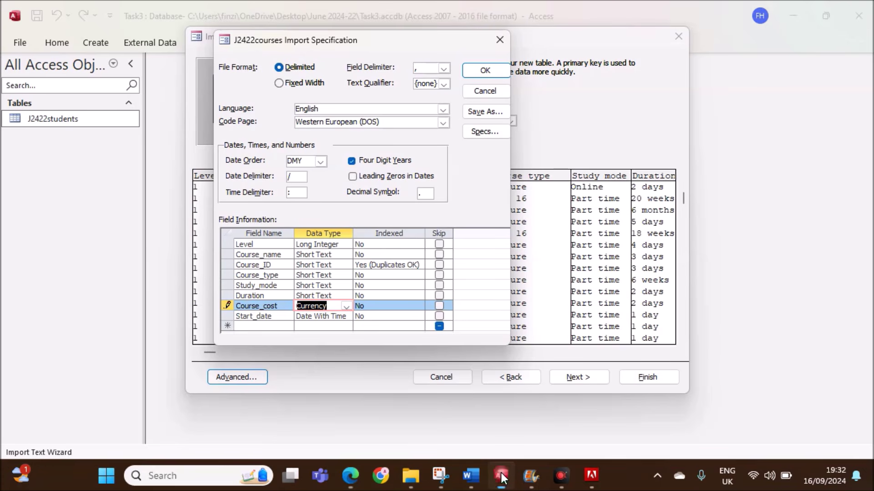
pyautogui.click(331, 306)
pyautogui.click(490, 75)
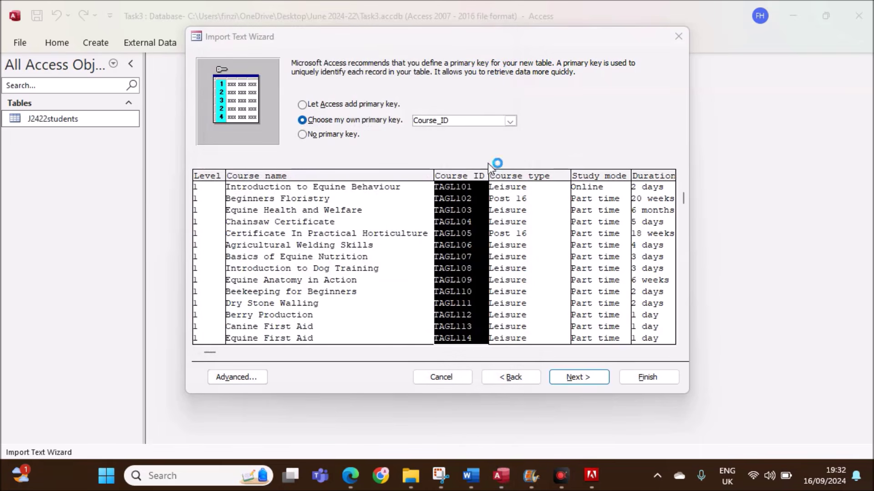
# - Finish the import into the J2422courses table without saving the import steps, and return to the exam paper's courses table requirements
pyautogui.click(563, 371)
pyautogui.click(638, 377)
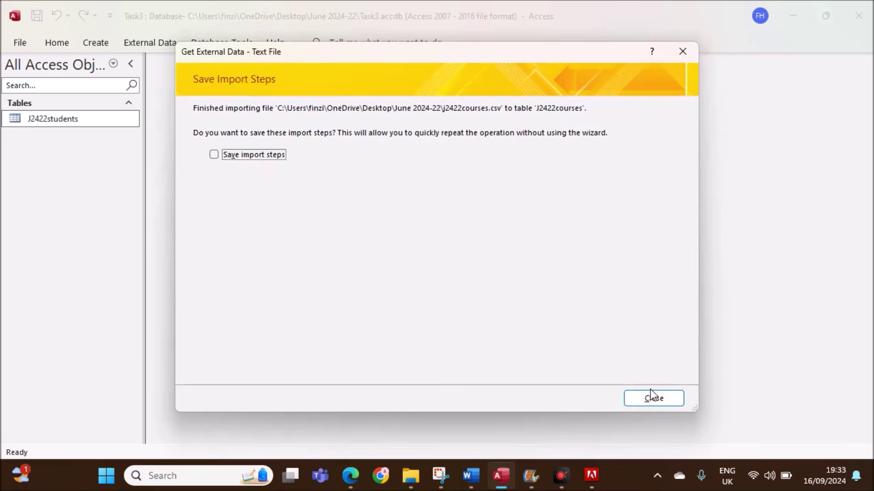
pyautogui.click(648, 392)
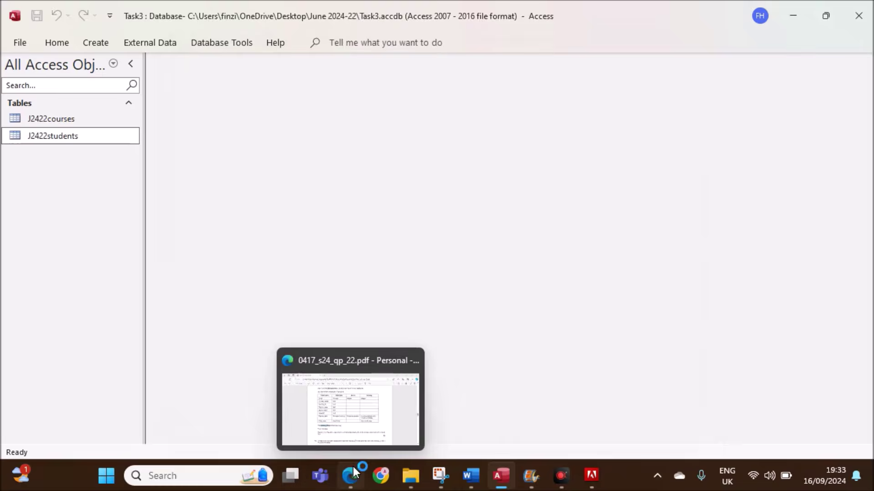
pyautogui.click(352, 465)
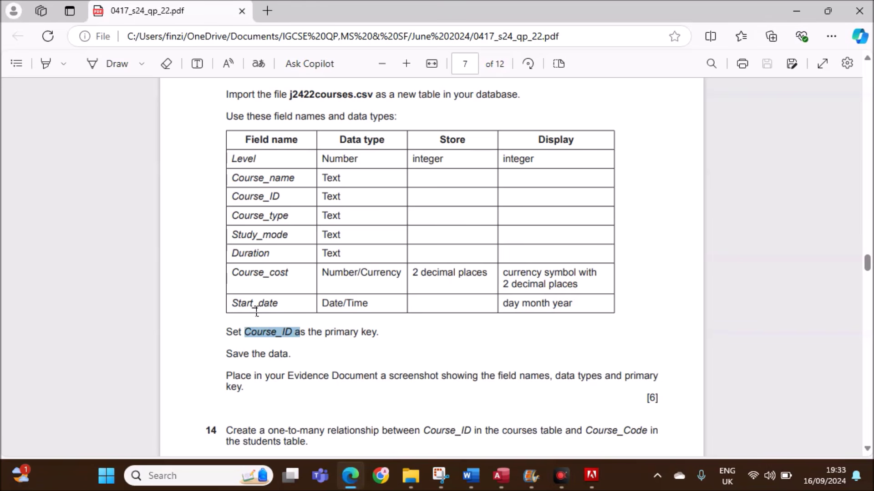
# - Switch to Access and open the J2422courses table in Design View
pyautogui.click(500, 476)
pyautogui.click(64, 122)
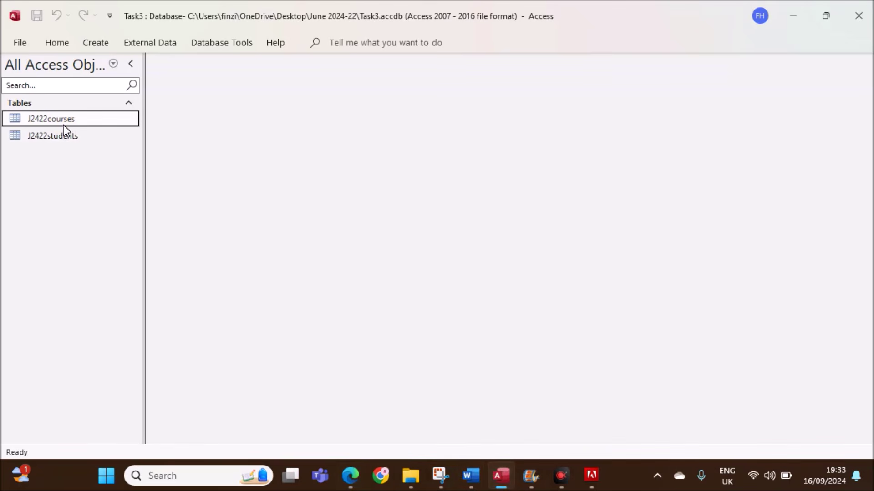
pyautogui.rightClick(64, 121)
pyautogui.click(107, 150)
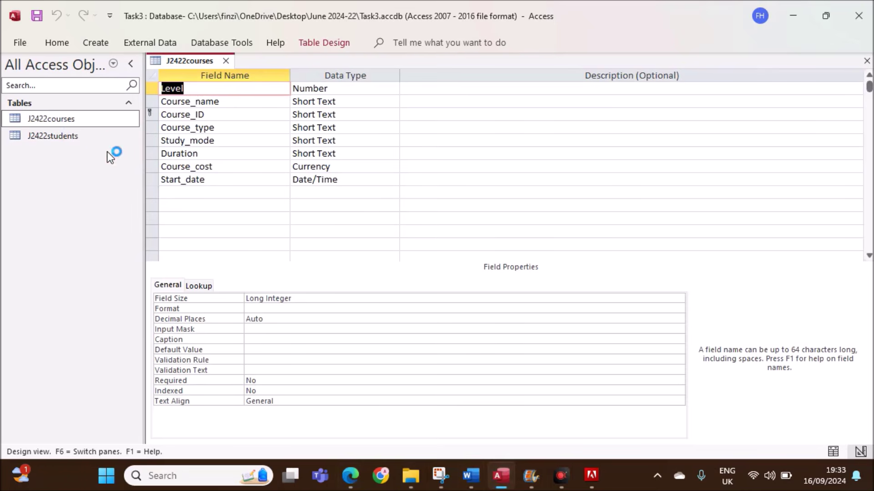
# - Set the Course_cost field's format to Currency with 2 decimal places
pyautogui.click(342, 167)
pyautogui.click(253, 166)
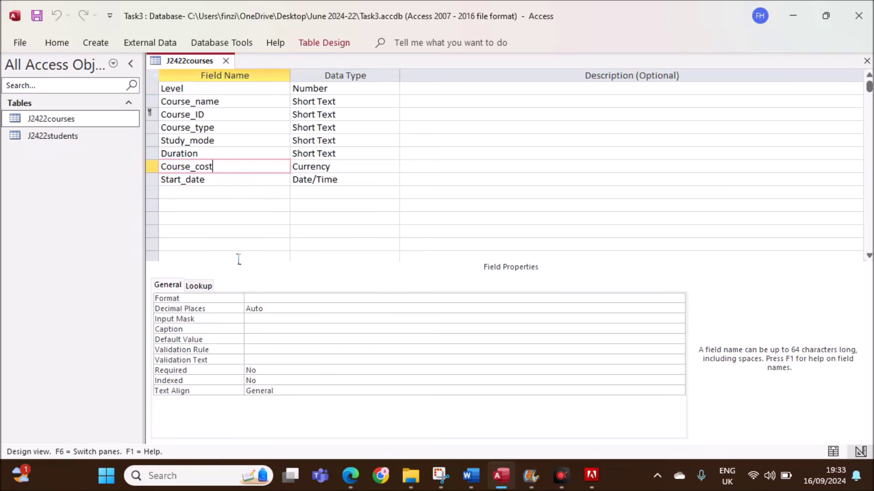
pyautogui.click(271, 299)
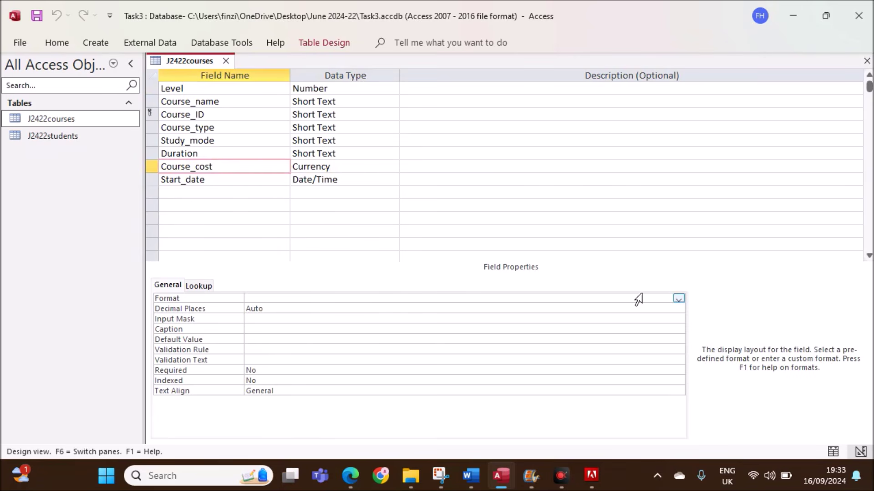
pyautogui.click(678, 299)
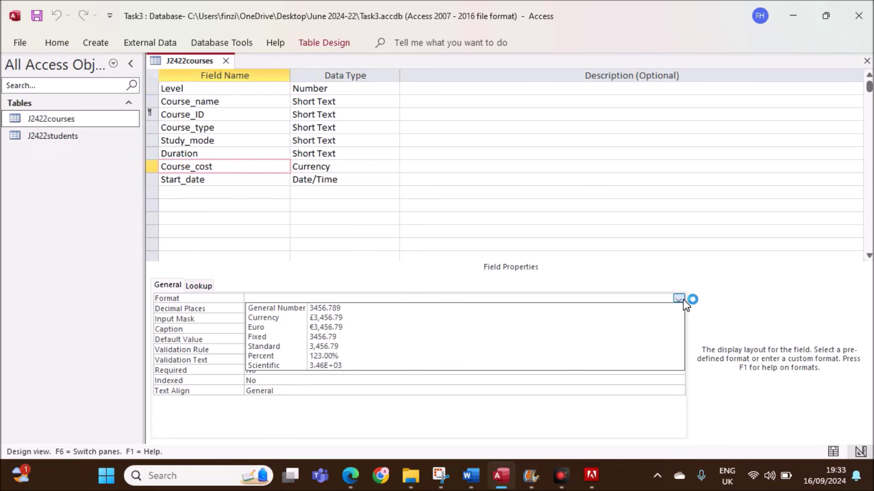
pyautogui.click(327, 318)
pyautogui.click(277, 309)
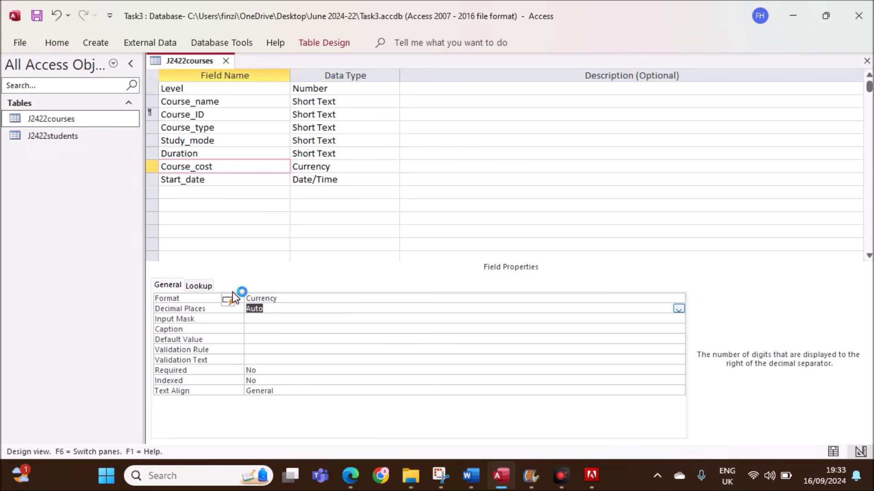
pyautogui.write('2')
# - Set the Start_date field's format to Medium Date and save the table design
pyautogui.click(263, 182)
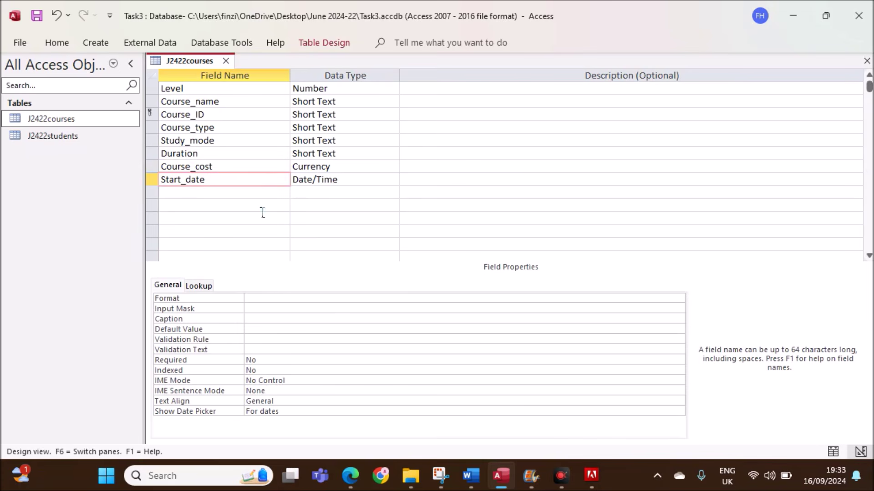
pyautogui.click(266, 299)
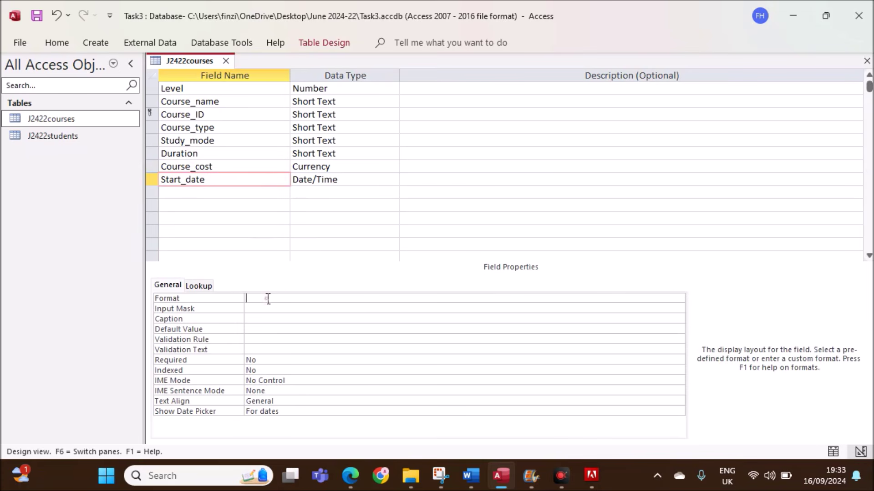
pyautogui.click(677, 298)
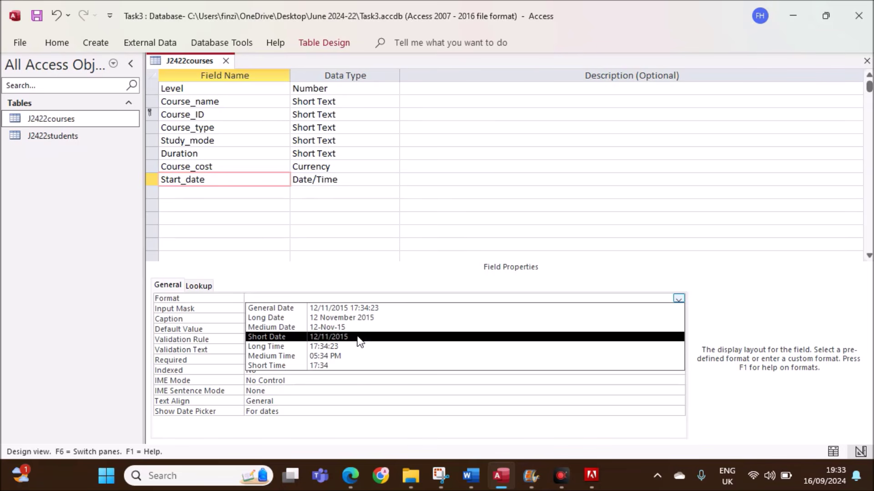
pyautogui.click(344, 328)
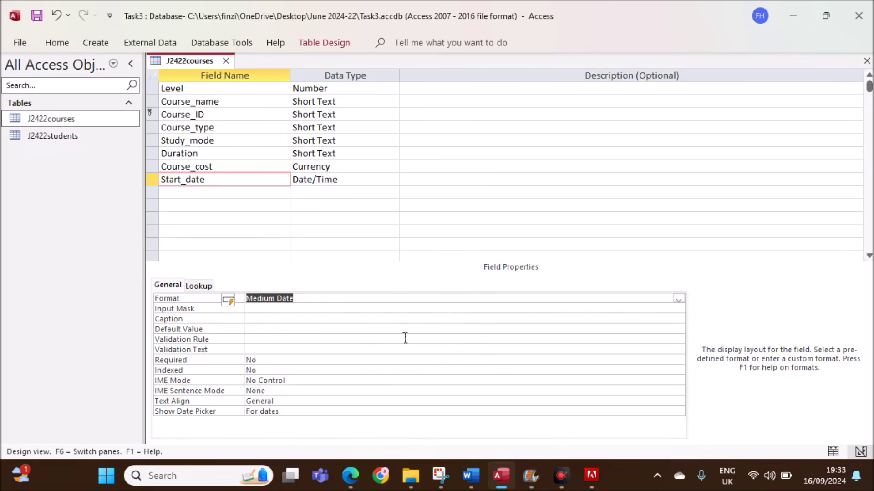
pyautogui.rightClick(196, 62)
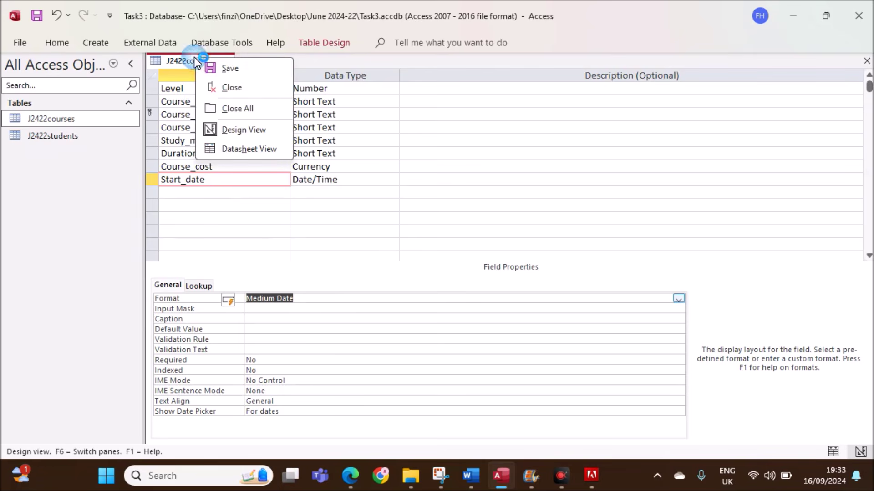
pyautogui.click(225, 69)
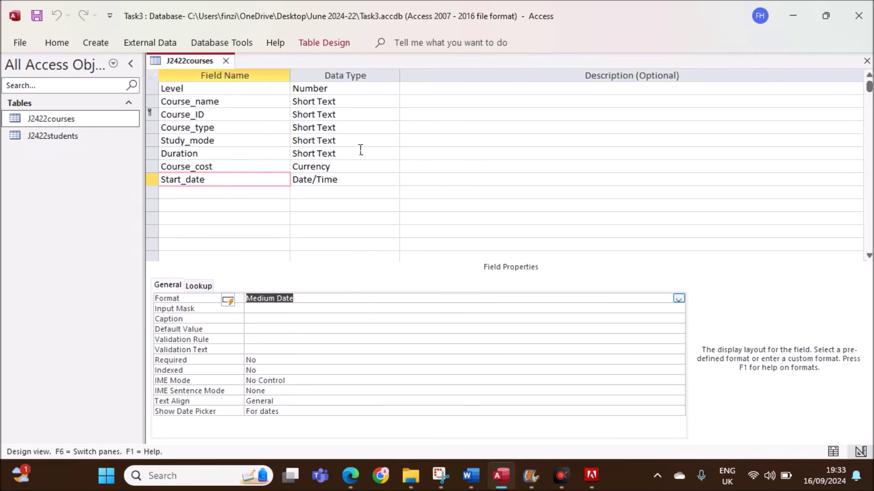
# - Capture a Snipping Tool screenshot of the J2422courses field names, data types and primary key
pyautogui.click(441, 179)
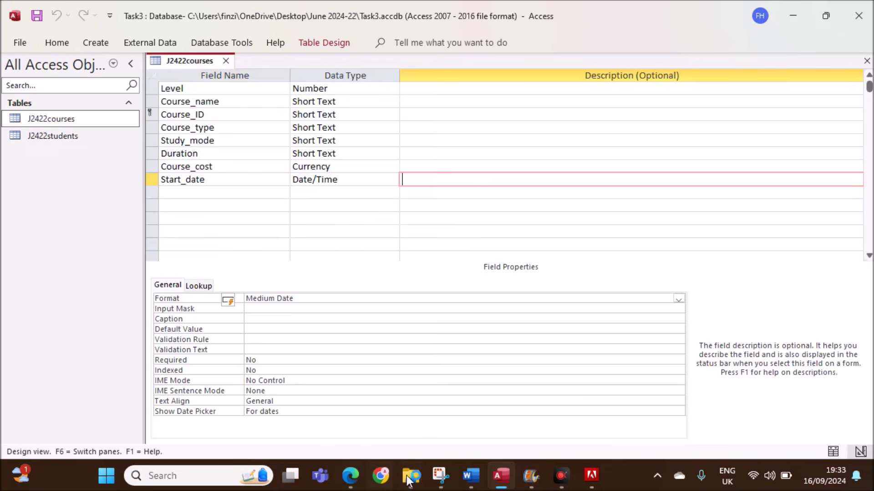
pyautogui.click(440, 476)
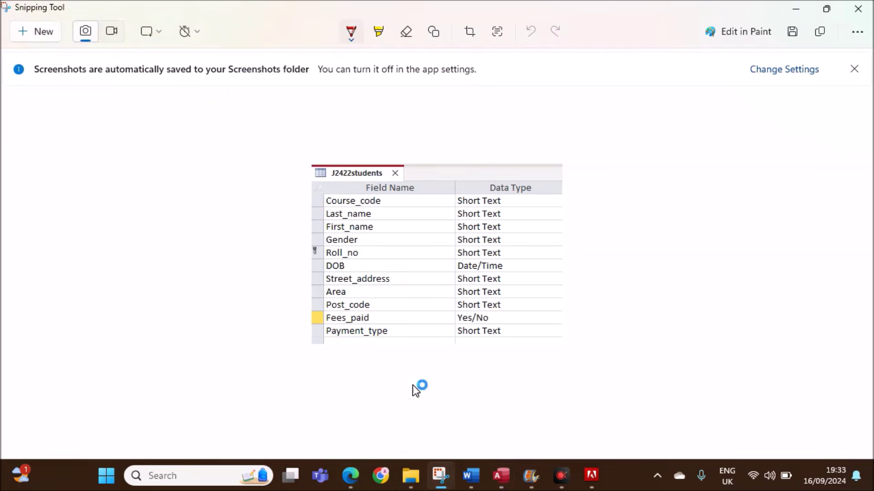
pyautogui.click(35, 34)
pyautogui.moveTo(143, 51); pyautogui.dragTo(390, 211)
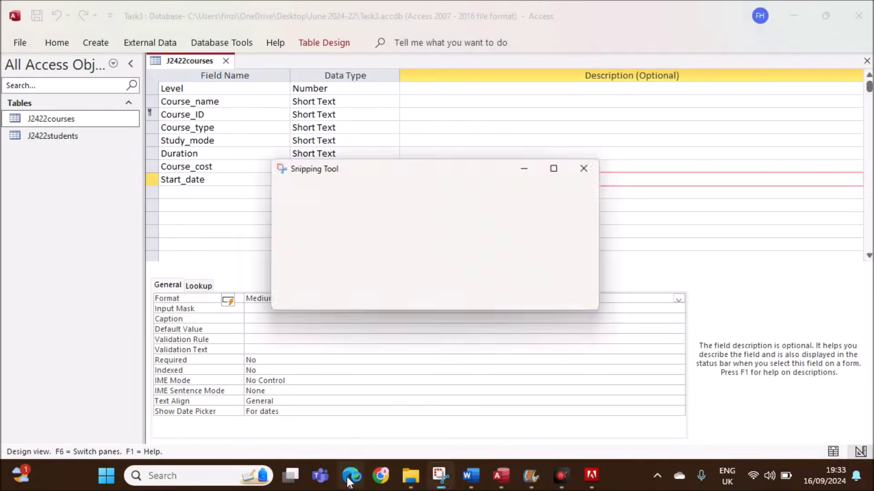
# - Paste the courses table screenshot into the j2422evidence Word document, below the students table image under Step 13 evidence
pyautogui.click(349, 477)
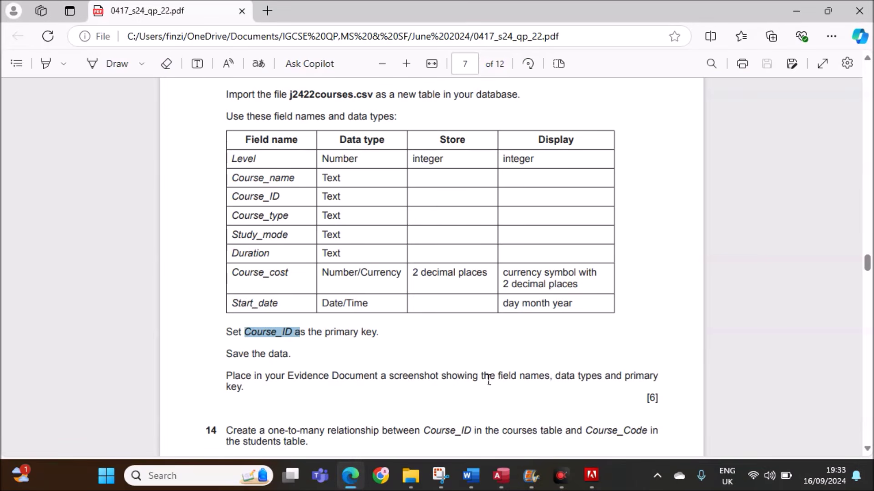
pyautogui.click(463, 471)
pyautogui.scroll(3, 259, 217)
pyautogui.scroll(-5, 258, 216)
pyautogui.click(518, 391)
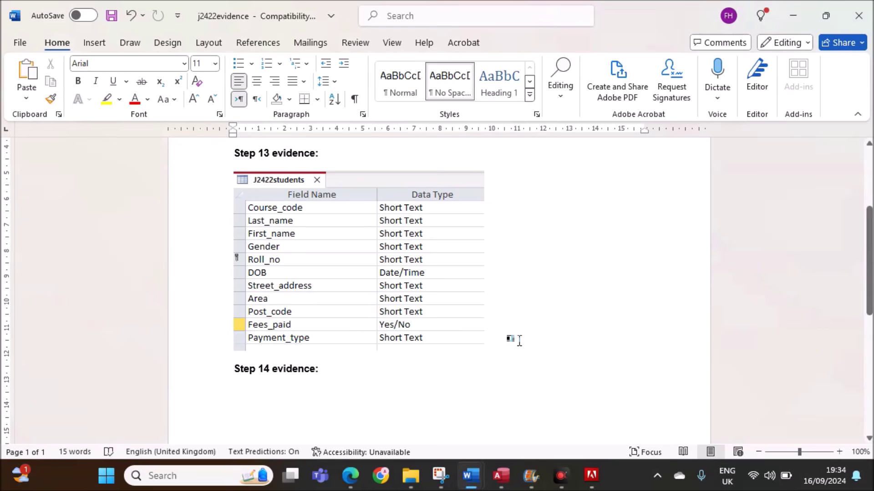
pyautogui.press('Return')
pyautogui.press('Return')
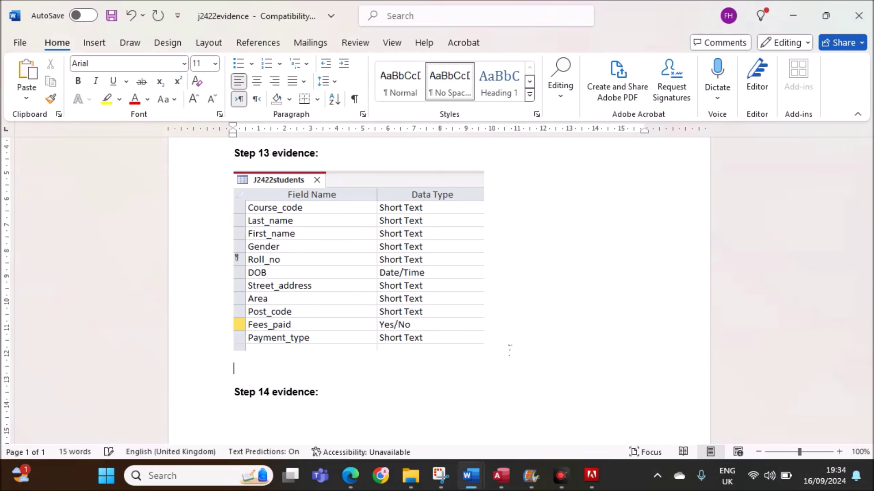
pyautogui.hotkey('ctrl', 'v')
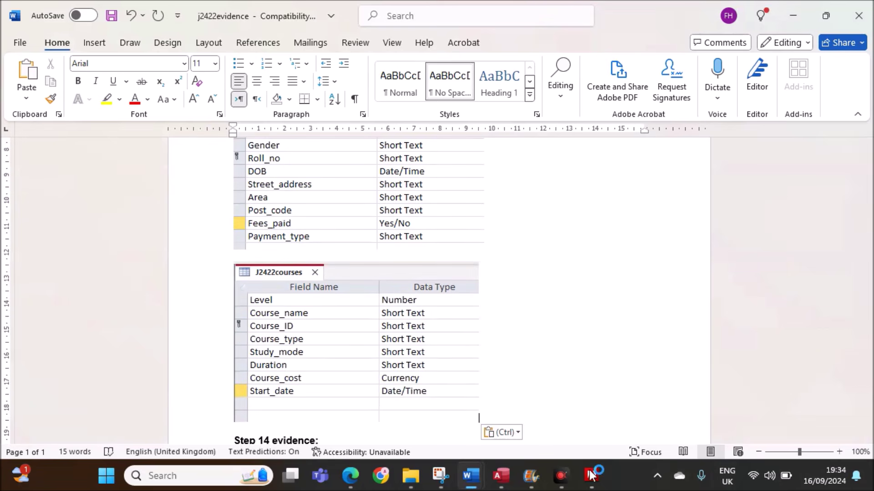
# - Return to Access, then save and close the J2422courses table
pyautogui.click(380, 476)
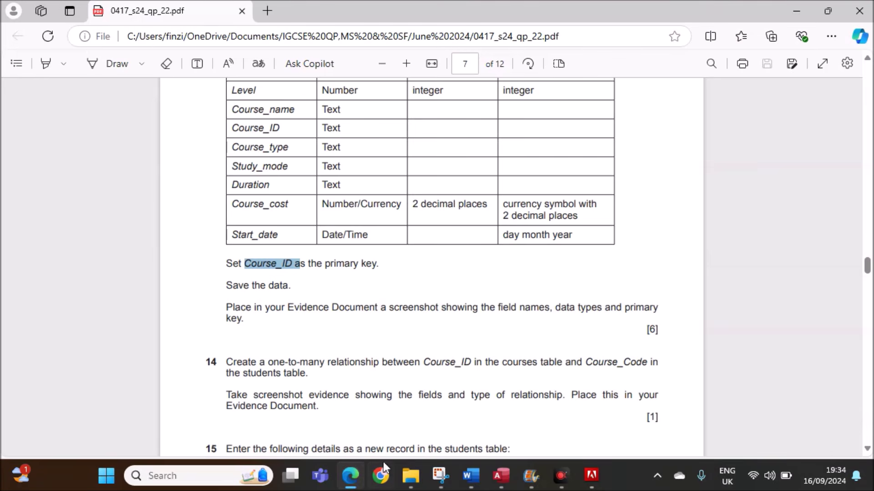
pyautogui.click(501, 475)
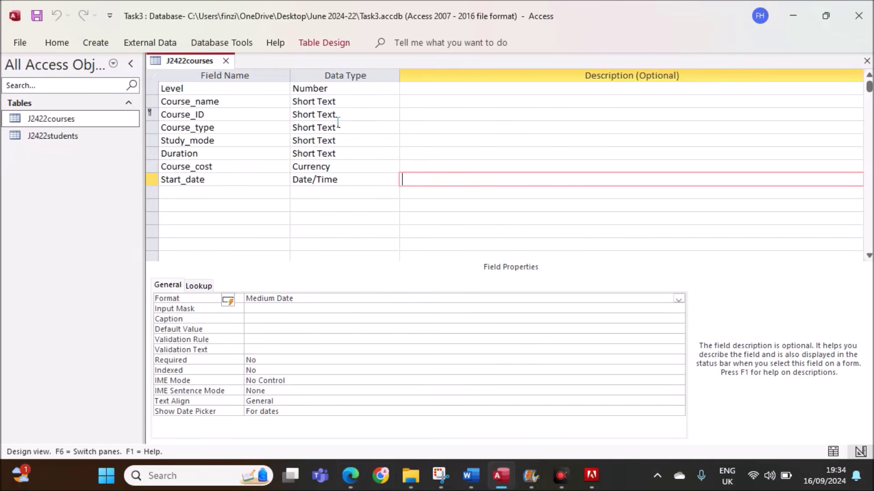
pyautogui.rightClick(209, 64)
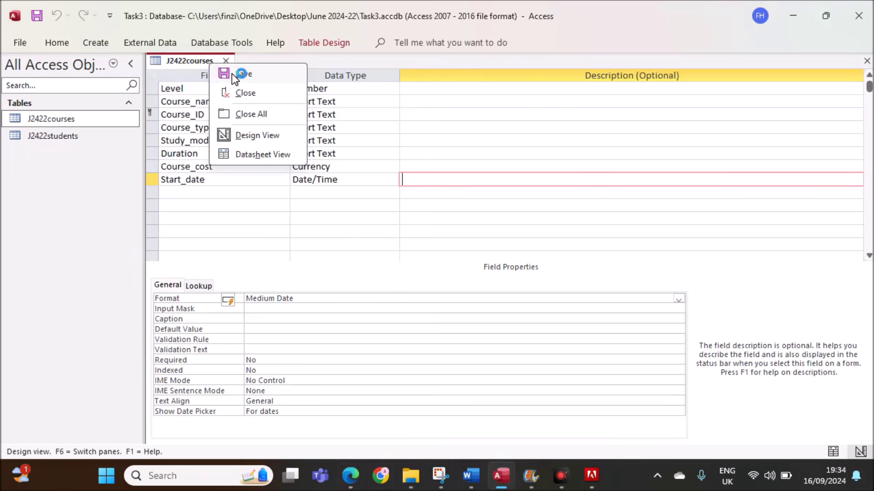
pyautogui.click(237, 75)
pyautogui.click(225, 62)
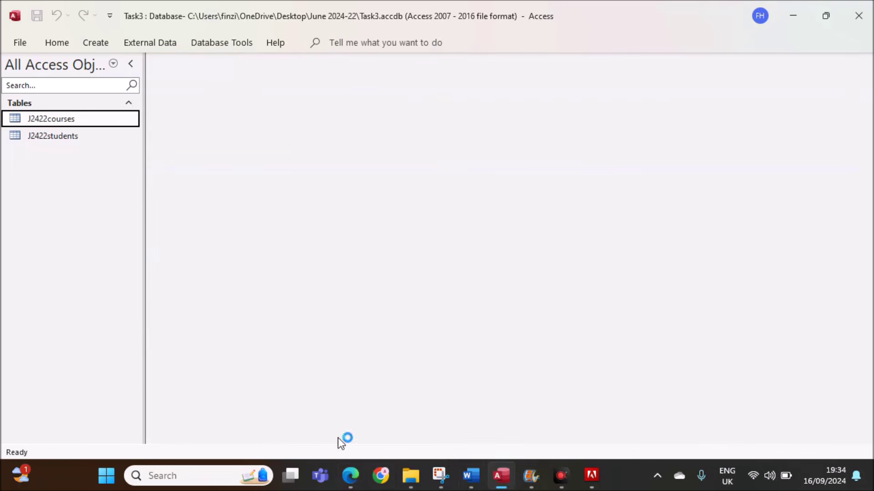
# - Read question 14 of the exam paper for the relationship and the evidence it requires
pyautogui.click(350, 476)
pyautogui.scroll(-3, 353, 372)
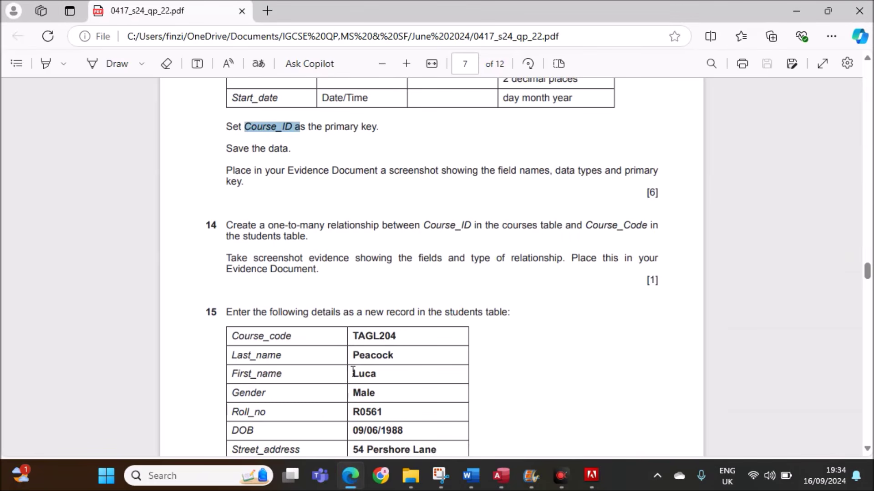
pyautogui.moveTo(309, 225); pyautogui.dragTo(651, 225)
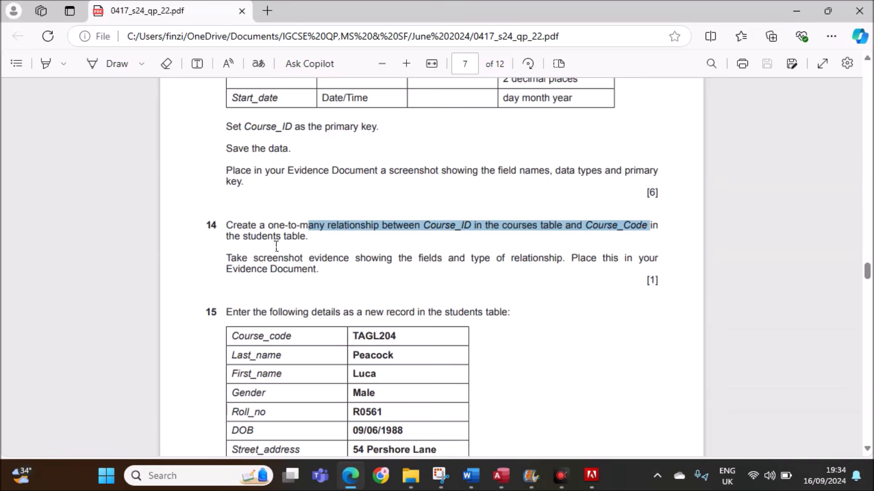
# - Add J2422courses and J2422students to the Relationships window in Access and enlarge both boxes to show all their fields
pyautogui.click(500, 475)
pyautogui.click(205, 44)
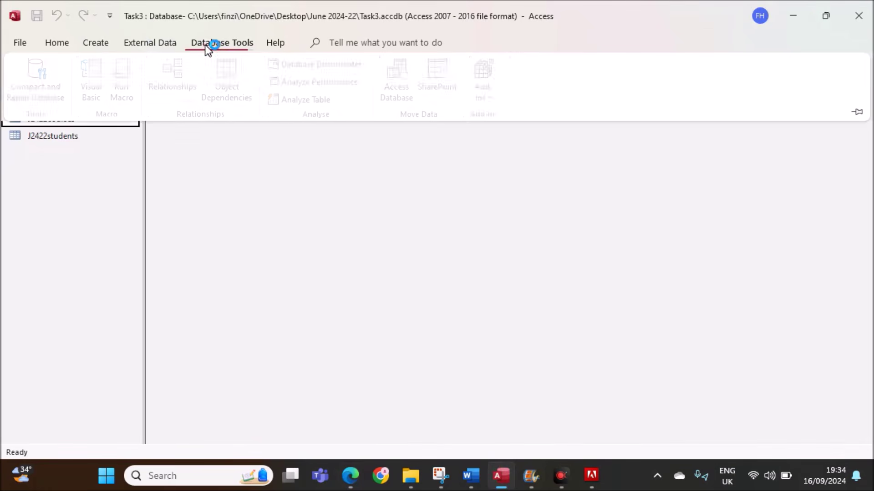
pyautogui.click(187, 82)
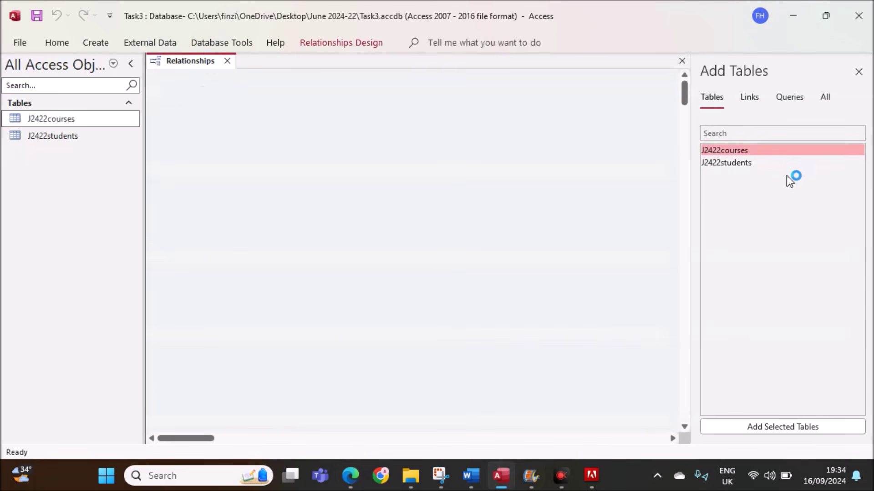
pyautogui.moveTo(741, 152); pyautogui.dragTo(313, 149)
pyautogui.moveTo(703, 162); pyautogui.dragTo(460, 180)
pyautogui.moveTo(330, 231); pyautogui.dragTo(331, 297)
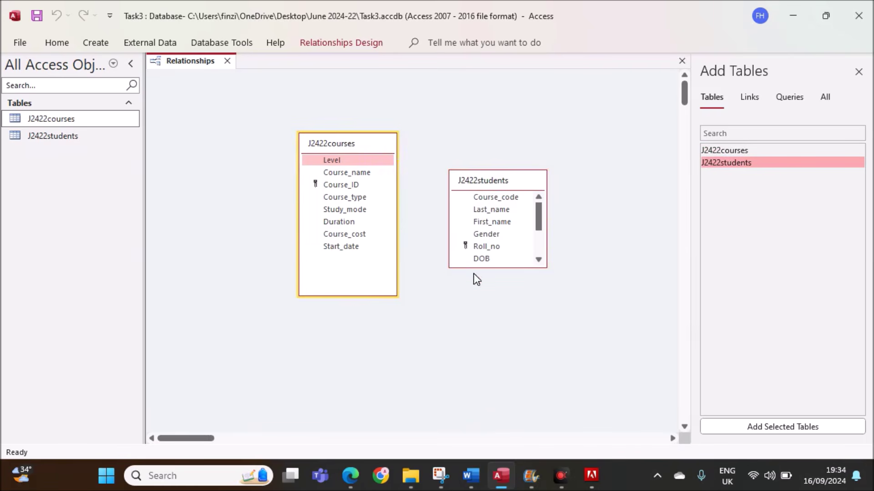
pyautogui.moveTo(497, 268); pyautogui.dragTo(500, 364)
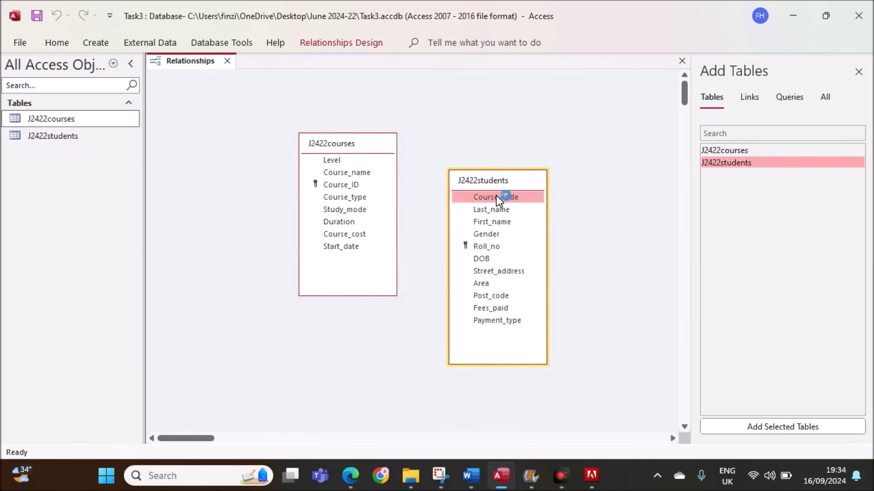
# - Move the J2422students box away from the courses box and create a relationship from Course_ID to Course_code
pyautogui.moveTo(502, 181); pyautogui.dragTo(553, 119)
pyautogui.moveTo(351, 185); pyautogui.dragTo(542, 135)
pyautogui.moveTo(452, 98); pyautogui.dragTo(476, 223)
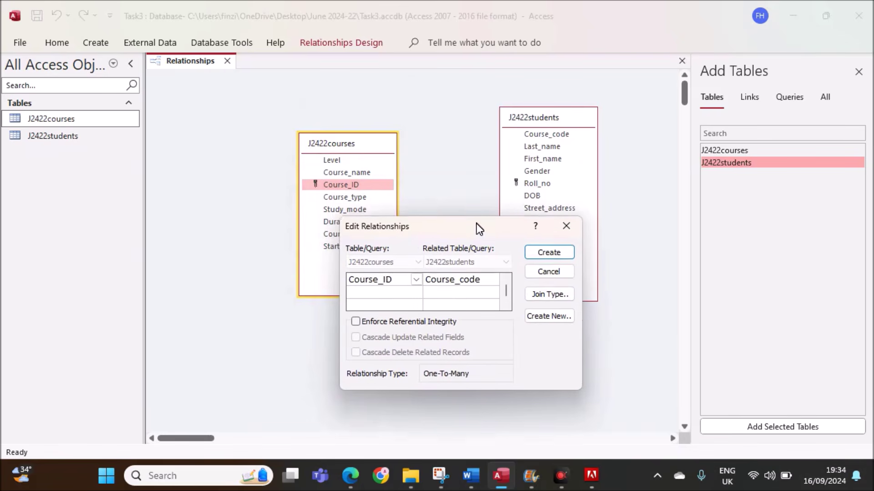
pyautogui.click(542, 253)
# - Reposition the J2422courses box and open the relationship for editing, placing the dialog clear of the join line
pyautogui.moveTo(359, 145)
pyautogui.mouseDown()
pyautogui.moveTo(323, 117)
pyautogui.moveTo(357, 87)
pyautogui.moveTo(354, 191)
pyautogui.mouseUp()
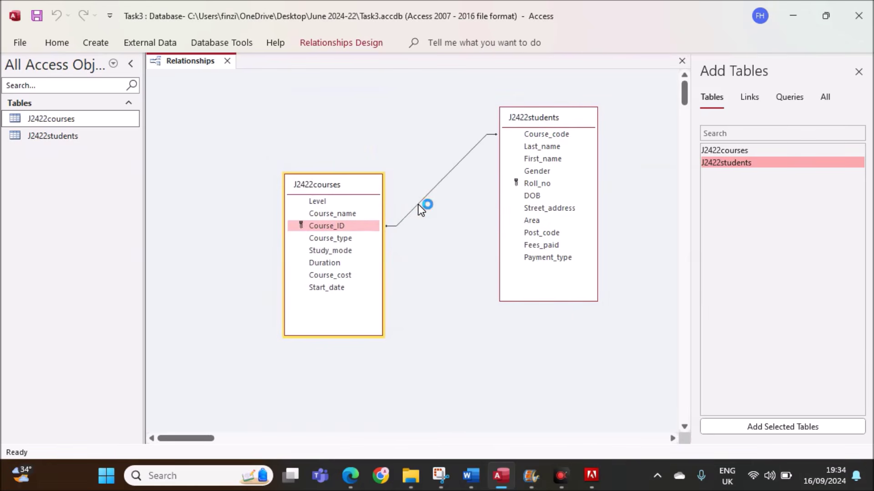
pyautogui.rightClick(419, 205)
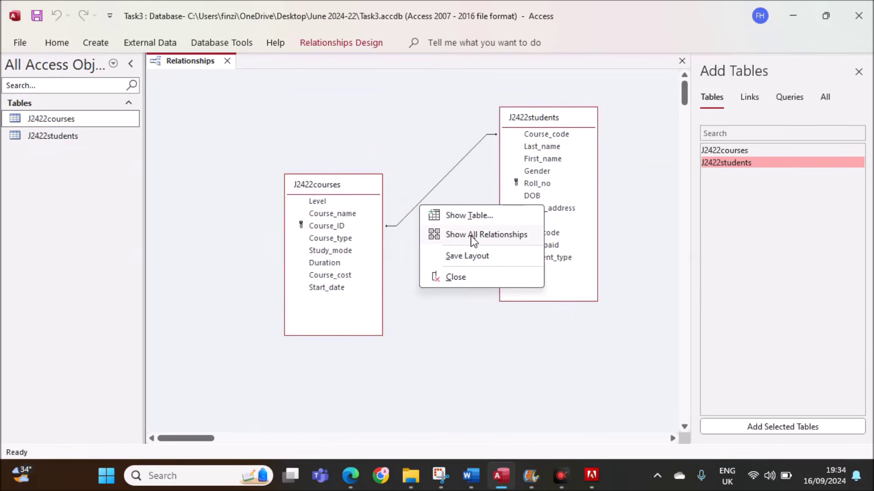
pyautogui.click(448, 182)
pyautogui.click(446, 175)
pyautogui.rightClick(445, 175)
pyautogui.click(476, 182)
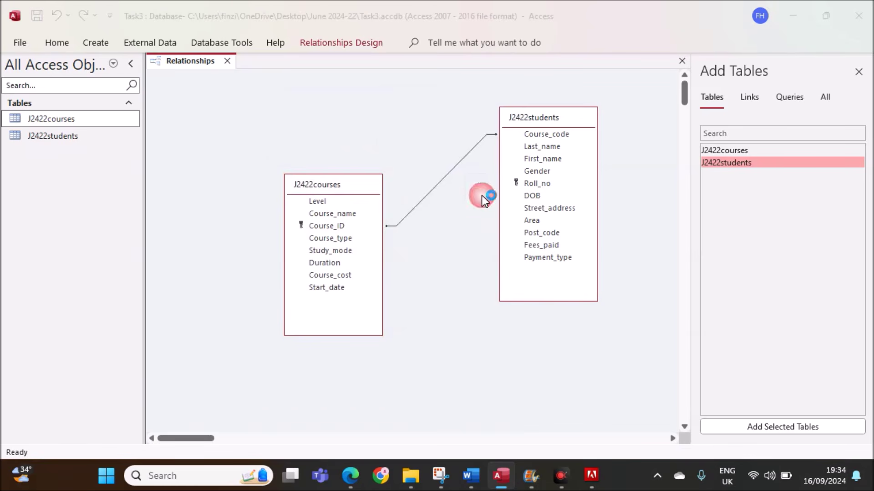
pyautogui.moveTo(433, 102); pyautogui.dragTo(511, 262)
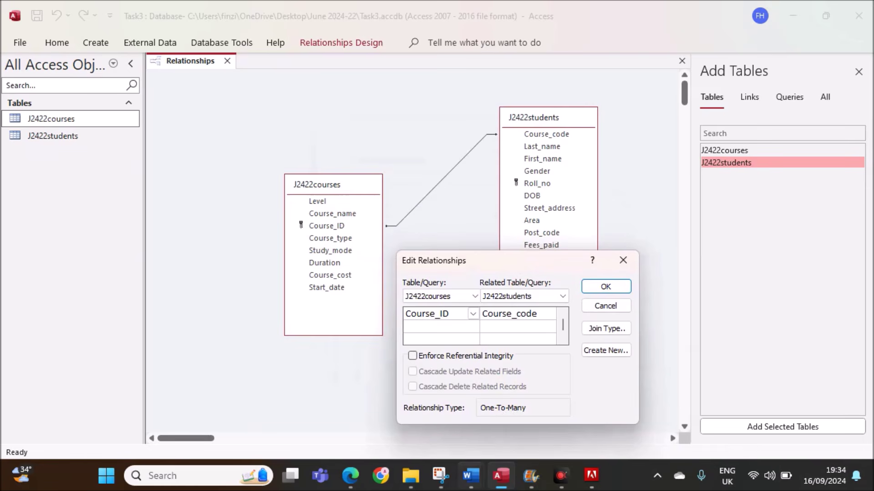
# - Capture a Snipping Tool screenshot showing both tables, their join line and the Edit Relationships dialog
pyautogui.click(439, 475)
pyautogui.click(302, 196)
pyautogui.moveTo(257, 83); pyautogui.dragTo(648, 371)
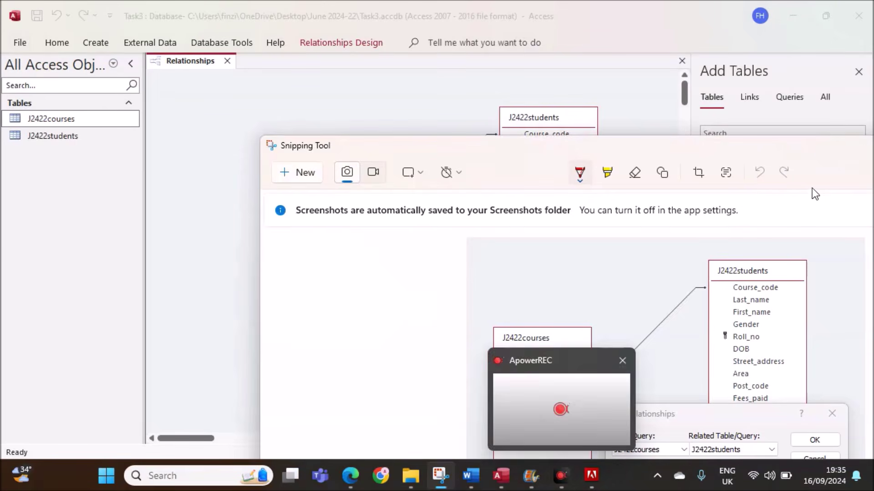
# - Paste the relationship screenshot on a new line under the "Step 14 evidence:" heading in the Word document j2422evidence
pyautogui.doubleClick(816, 152)
pyautogui.moveTo(480, 483)
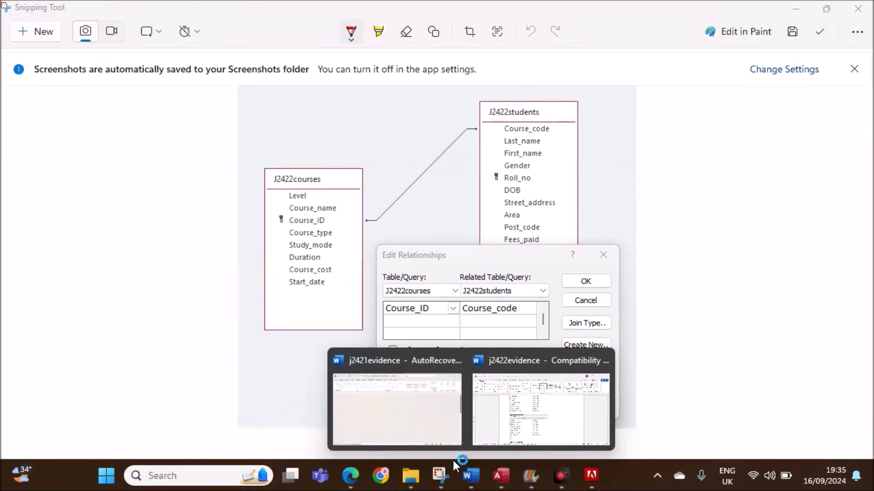
pyautogui.click(351, 477)
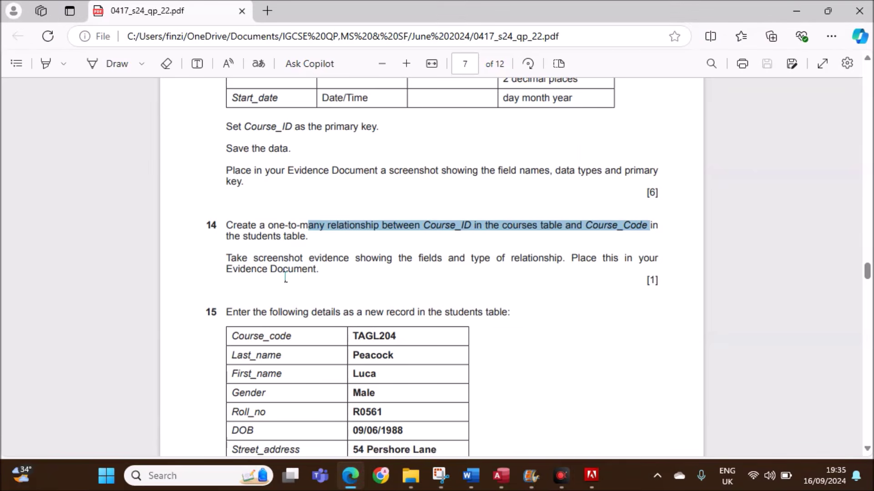
pyautogui.moveTo(483, 480)
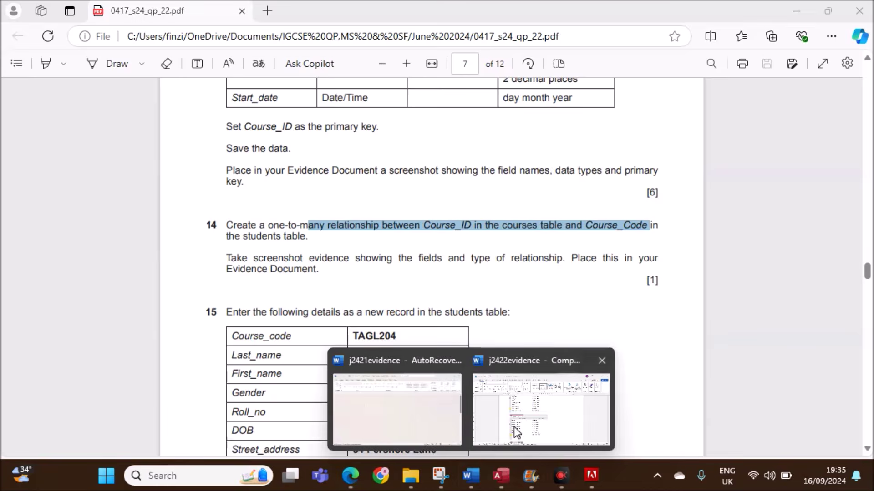
pyautogui.click(513, 432)
pyautogui.click(326, 276)
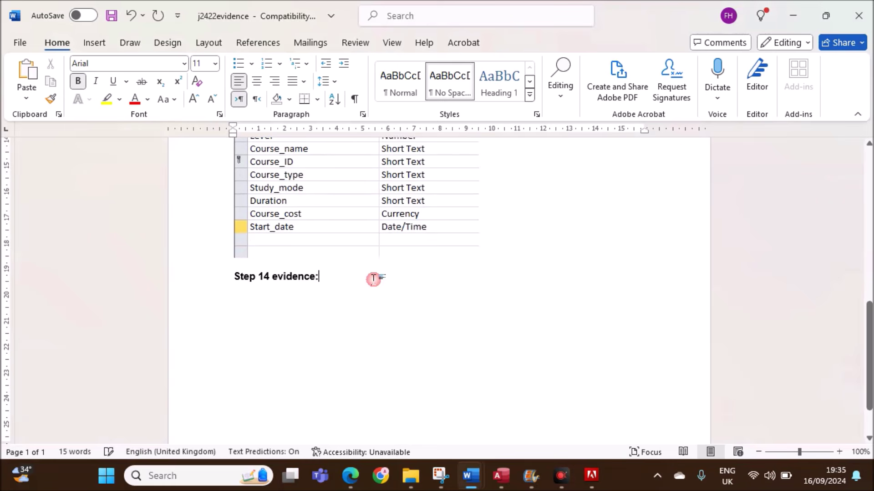
pyautogui.press('Return')
pyautogui.hotkey('ctrl', 'v')
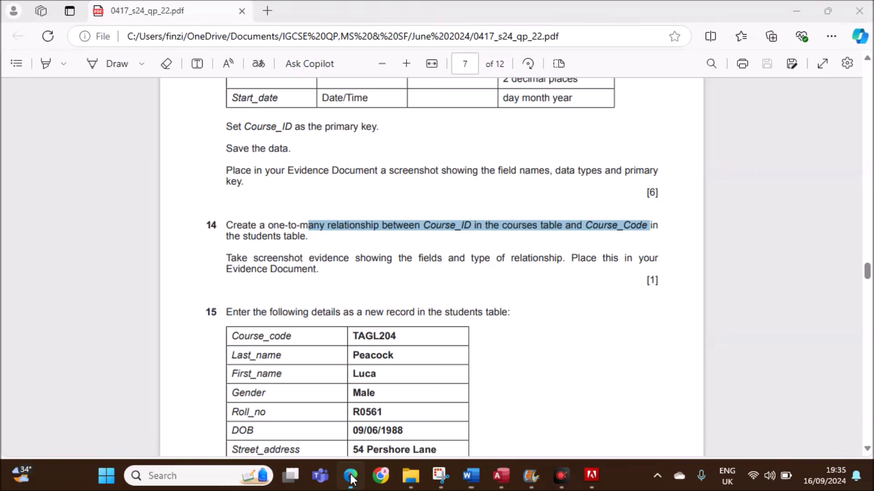
# - Bring up question 15 in the exam PDF, and in Access accept the relationship and save and close the Relationships layout
pyautogui.click(350, 475)
pyautogui.scroll(-4, 396, 373)
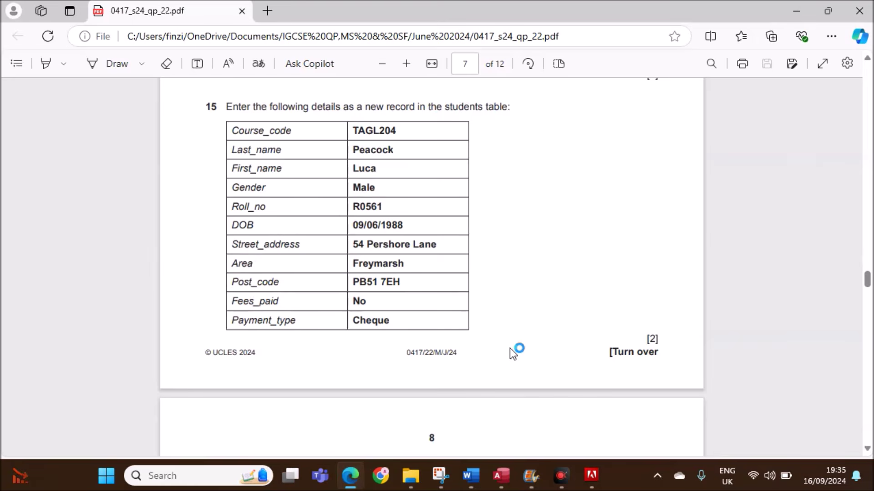
pyautogui.click(501, 475)
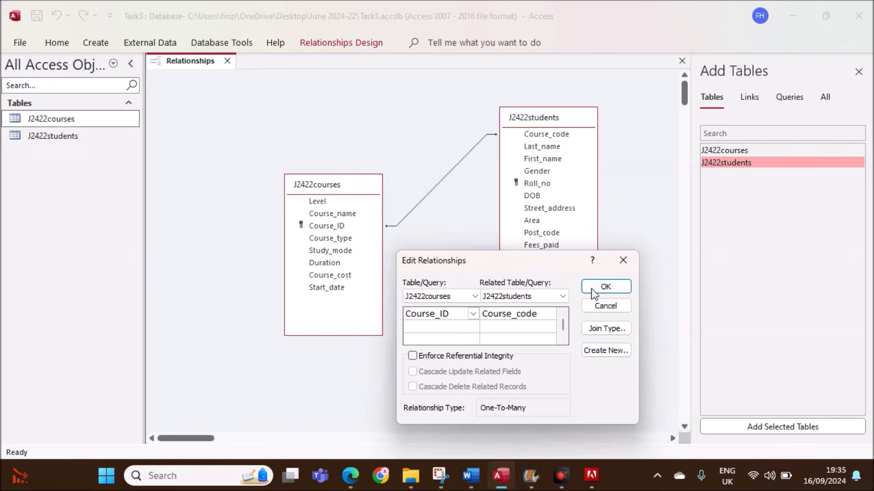
pyautogui.click(597, 285)
pyautogui.rightClick(214, 64)
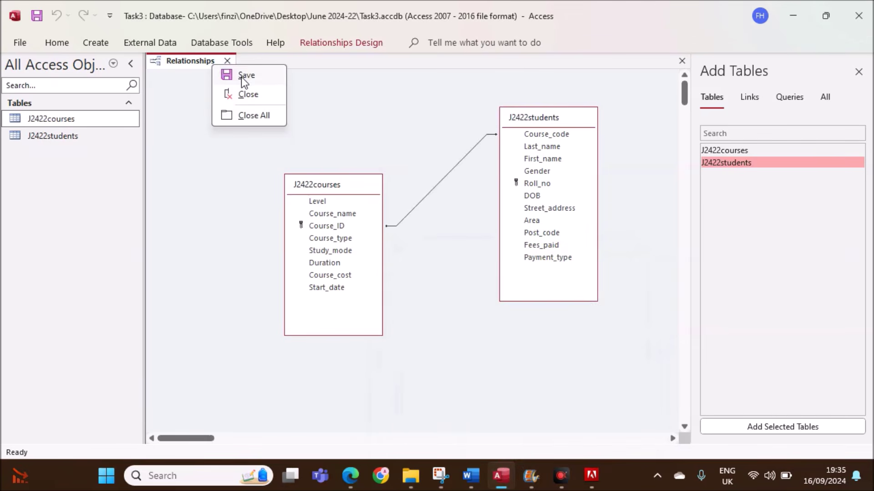
pyautogui.click(241, 76)
pyautogui.click(228, 61)
# - Start a new record in the J2422students table and copy Course_code TAGL204 into it from question 15 of the exam PDF
pyautogui.doubleClick(93, 137)
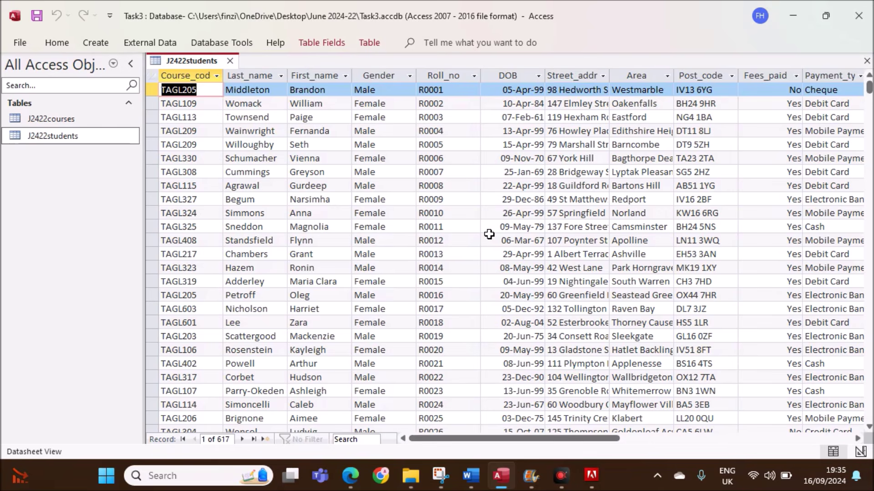
pyautogui.click(59, 42)
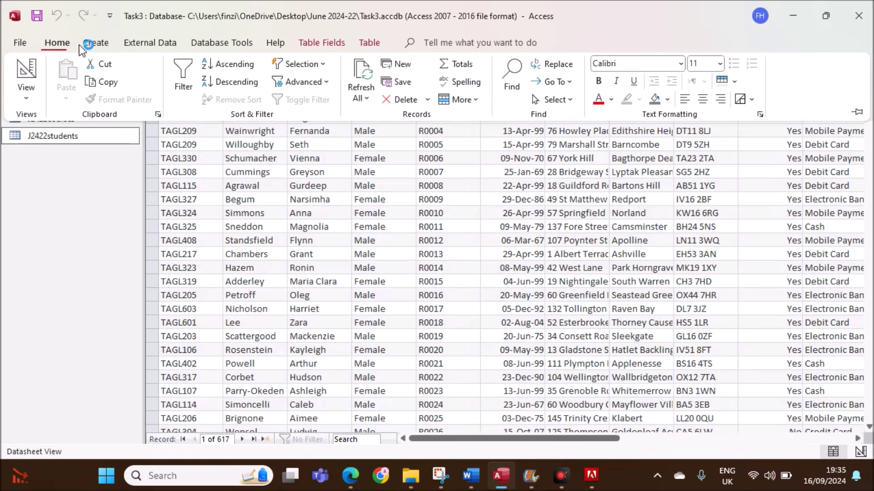
pyautogui.click(402, 67)
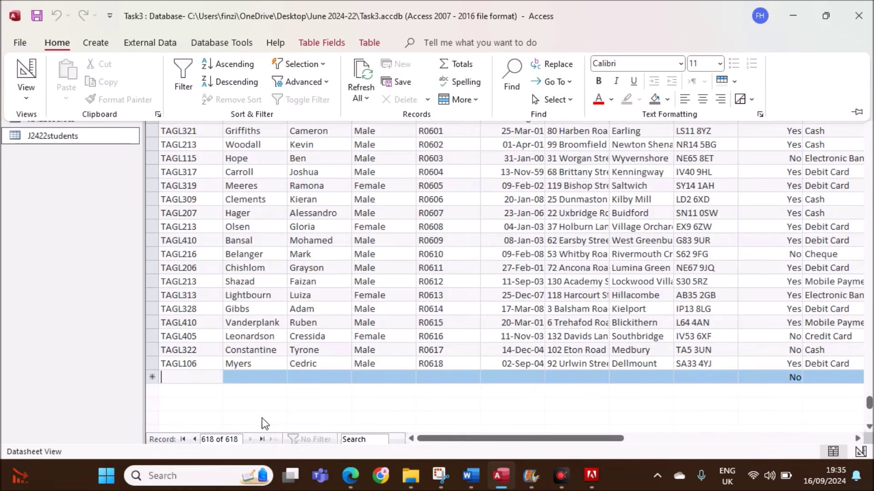
pyautogui.click(350, 475)
pyautogui.doubleClick(381, 127)
pyautogui.hotkey('ctrl', 'c')
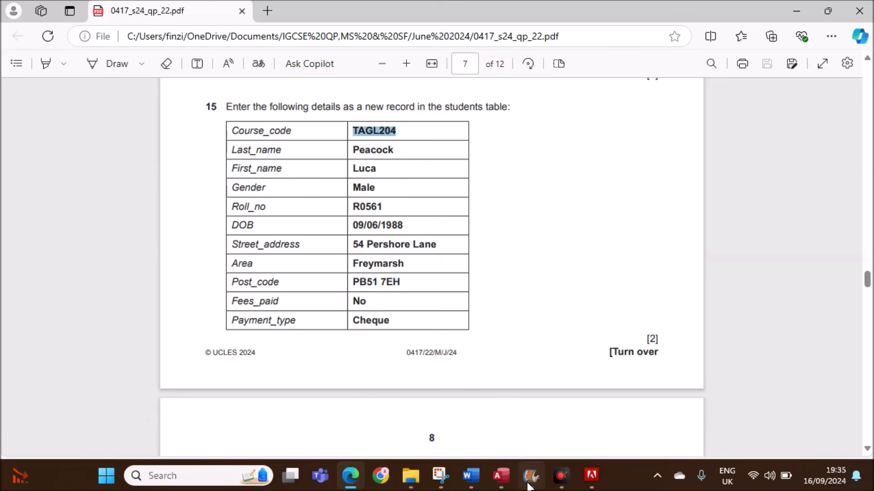
pyautogui.click(501, 475)
pyautogui.hotkey('ctrl', 'v')
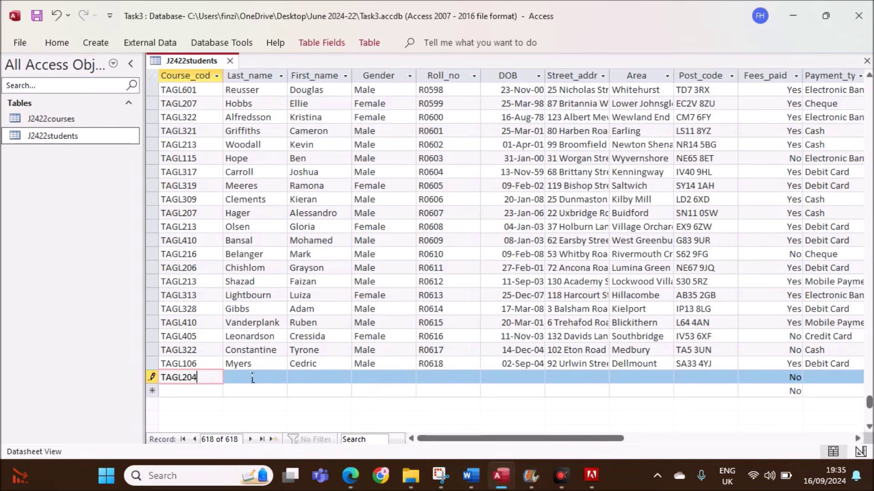
pyautogui.press('Tab')
# - Fill in the new record's Last_name and First_name in Access with the student's name from the exam PDF
pyautogui.click(350, 475)
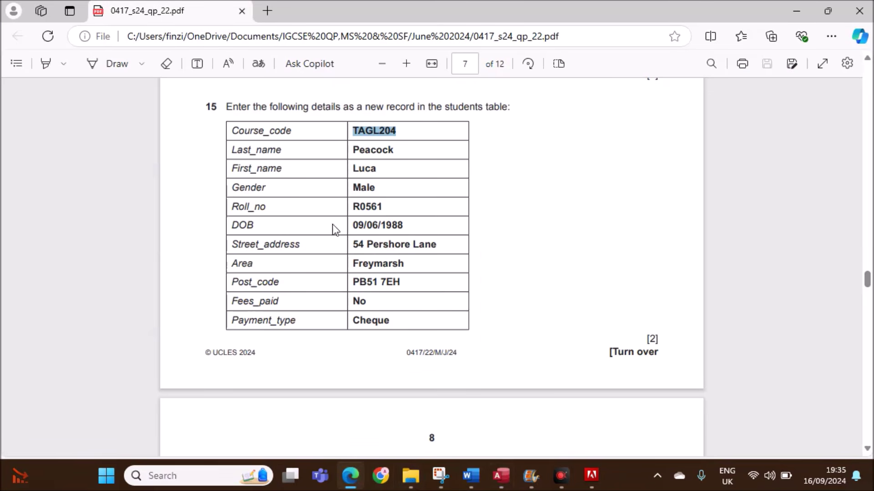
pyautogui.doubleClick(375, 155)
pyautogui.hotkey('ctrl', 'c')
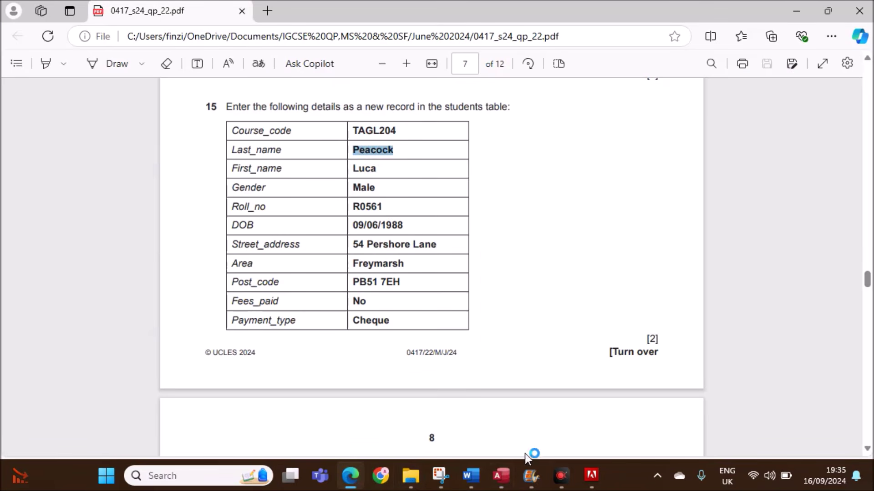
pyautogui.click(500, 475)
pyautogui.hotkey('ctrl', 'v')
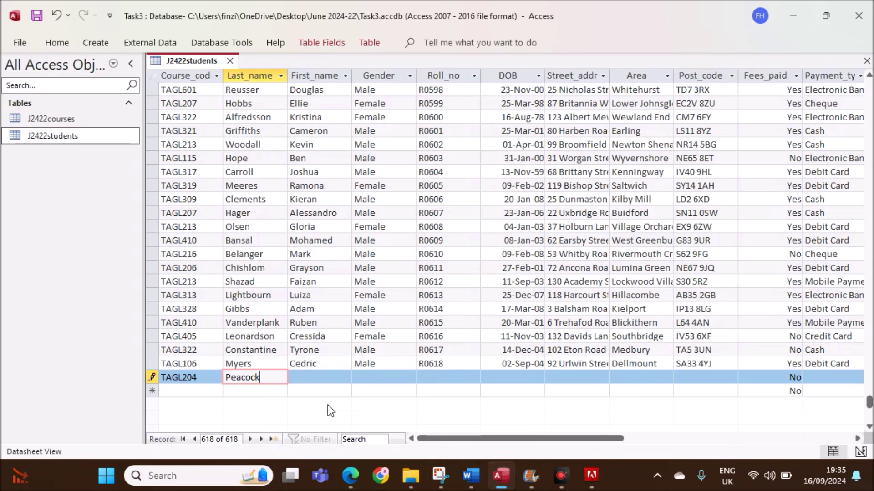
pyautogui.click(332, 378)
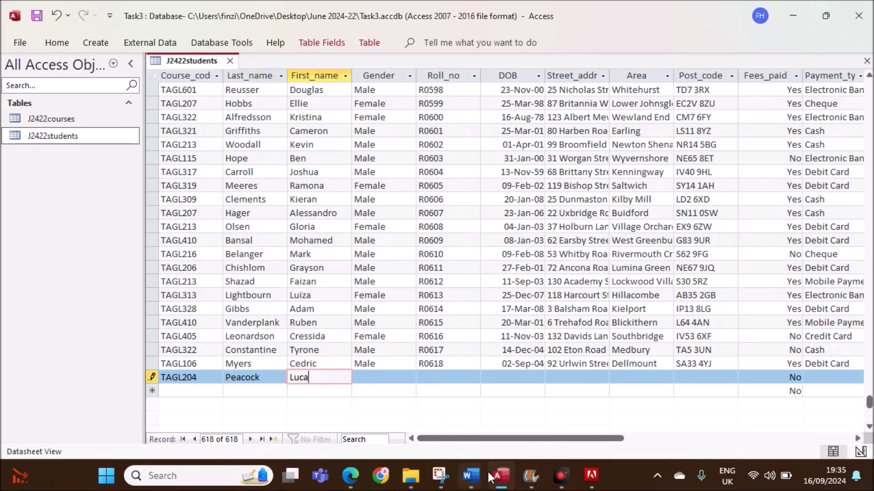
pyautogui.write('Luca')
# - Look up the gender in the exam PDF and enter Male in the new record's Gender field in Access
pyautogui.click(350, 476)
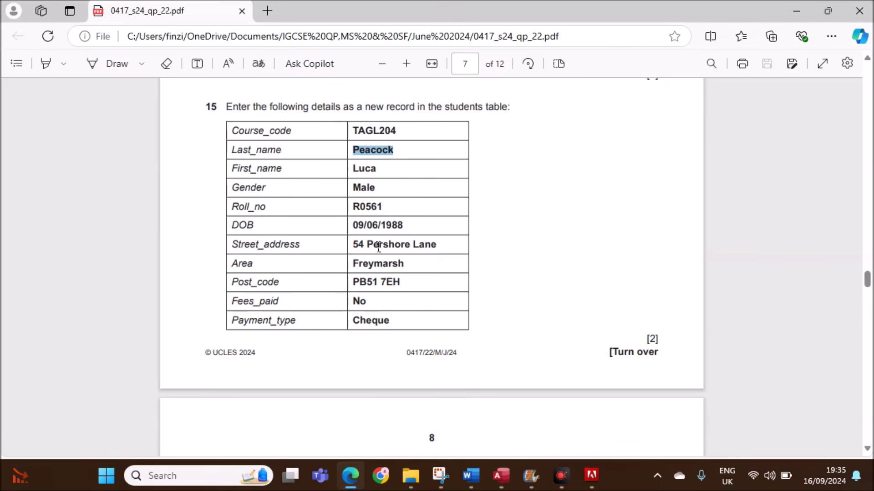
pyautogui.doubleClick(364, 187)
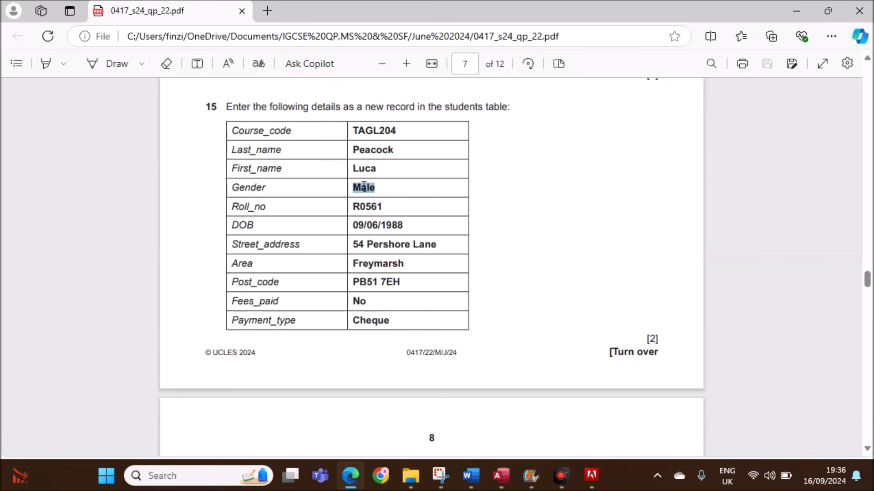
pyautogui.click(471, 475)
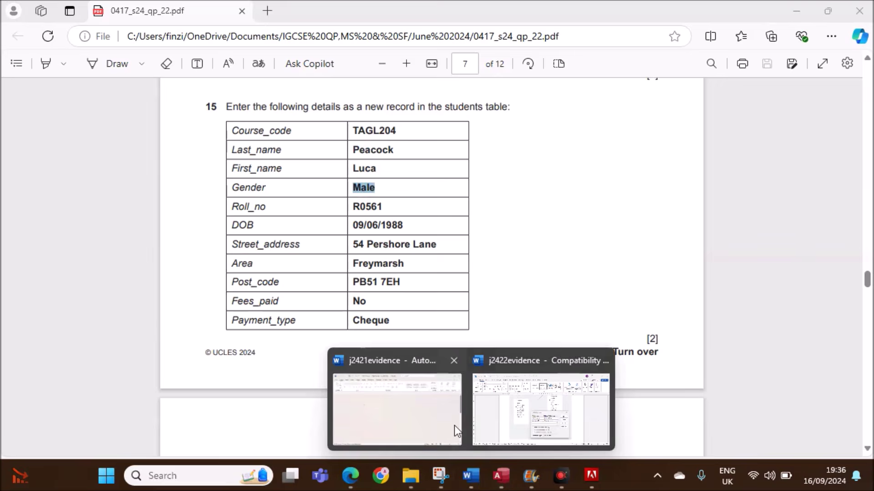
pyautogui.click(493, 469)
pyautogui.click(374, 377)
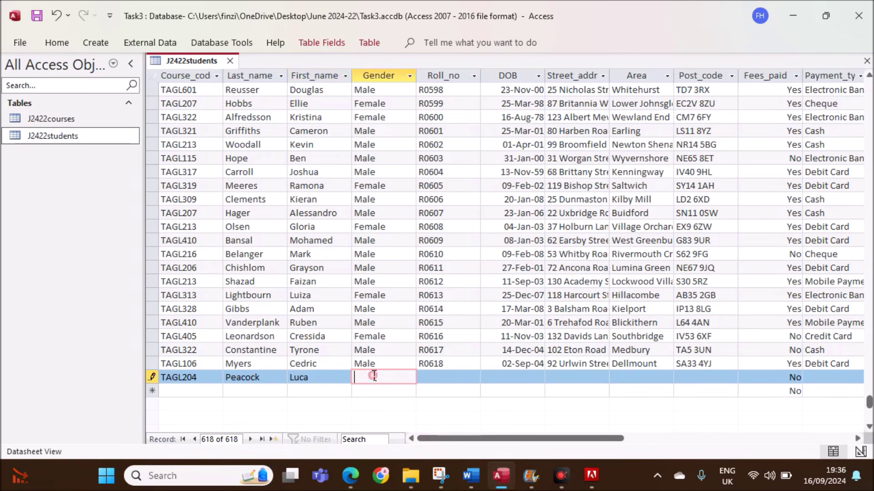
pyautogui.write('Male')
# - Copy the student's roll number from the exam PDF into the new record's Roll_no field in Access
pyautogui.click(438, 378)
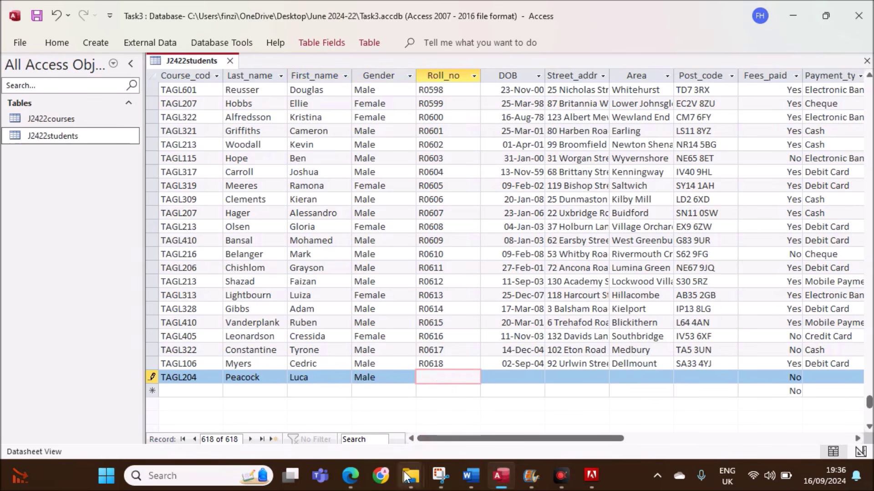
pyautogui.click(350, 476)
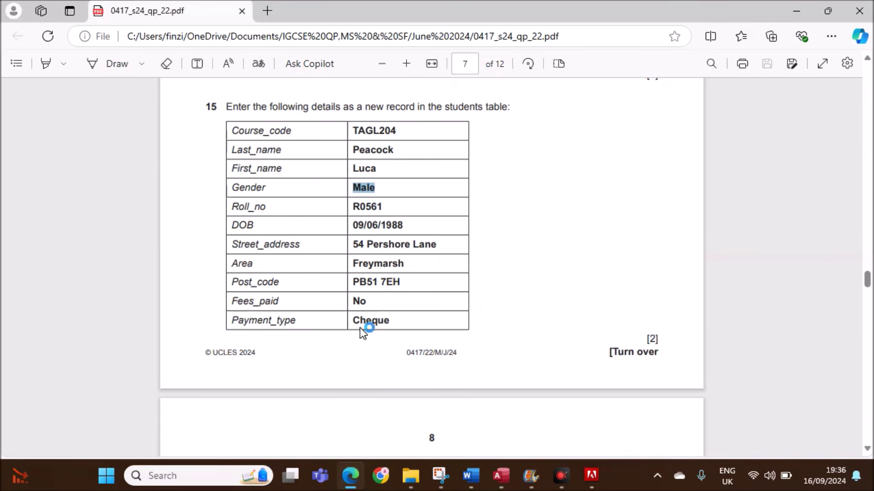
pyautogui.doubleClick(368, 207)
pyautogui.hotkey('ctrl', 'c')
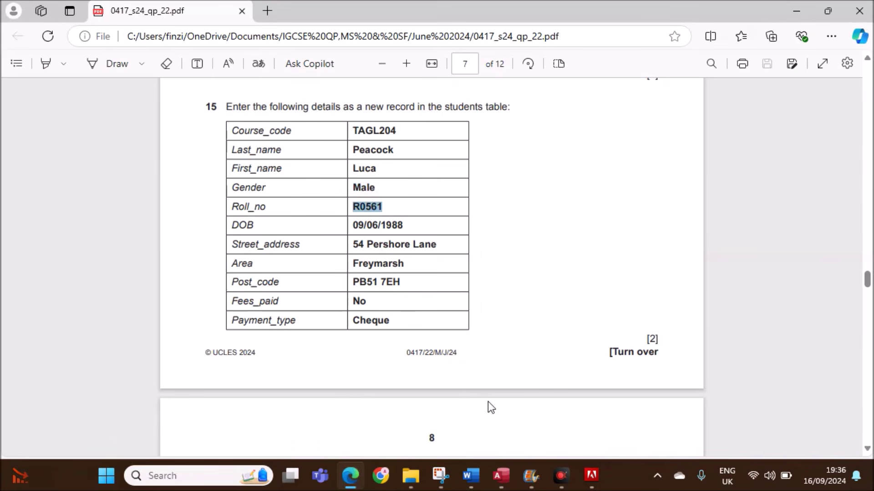
pyautogui.click(501, 476)
pyautogui.hotkey('ctrl', 'v')
# - Copy the student's date of birth from the exam PDF into the new record's DOB field in Access
pyautogui.click(503, 382)
pyautogui.click(351, 475)
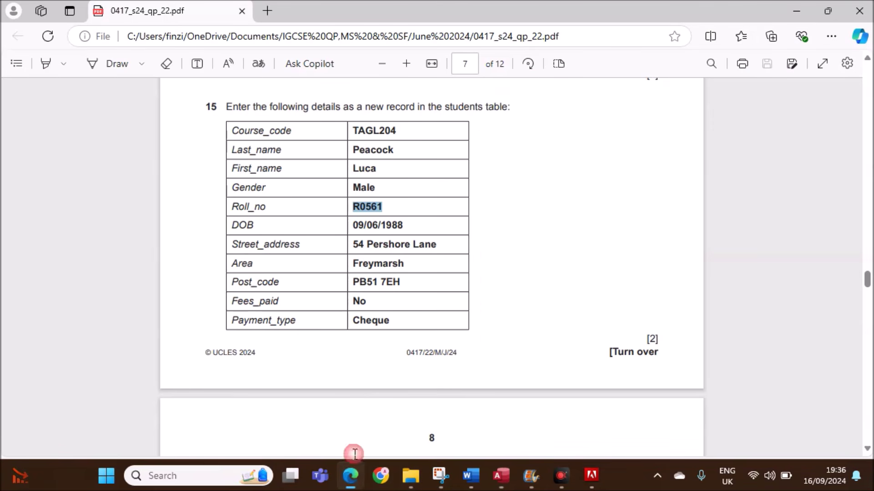
pyautogui.moveTo(354, 226); pyautogui.dragTo(403, 228)
pyautogui.hotkey('ctrl', 'c')
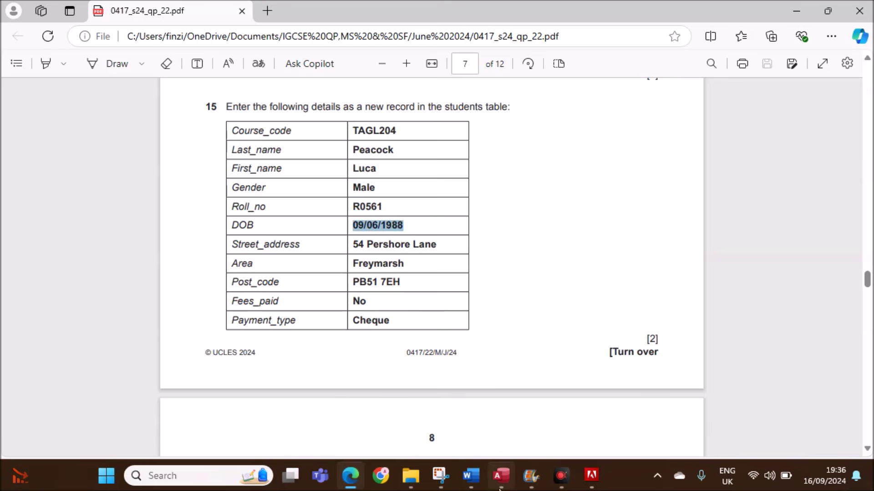
pyautogui.click(501, 476)
pyautogui.hotkey('ctrl', 'v')
pyautogui.press('Tab')
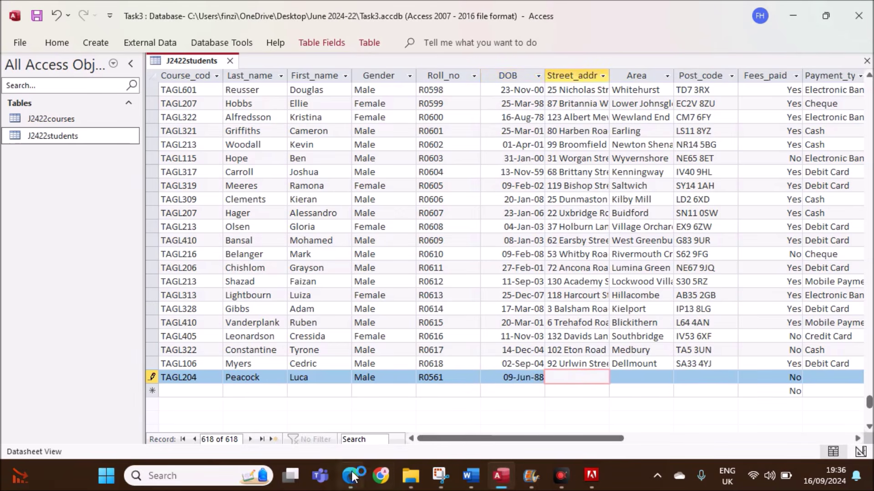
# - Copy the complete street address from the exam PDF into the new record's Street_address field in Access
pyautogui.moveTo(350, 476)
pyautogui.click(345, 384)
pyautogui.moveTo(353, 244)
pyautogui.mouseDown()
pyautogui.moveTo(461, 245)
pyautogui.moveTo(353, 240)
pyautogui.mouseUp()
pyautogui.click(448, 243)
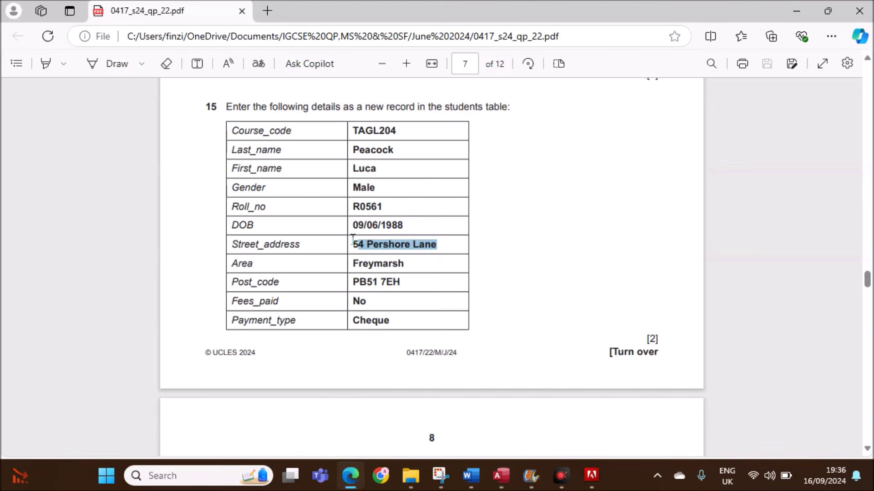
pyautogui.click(356, 244)
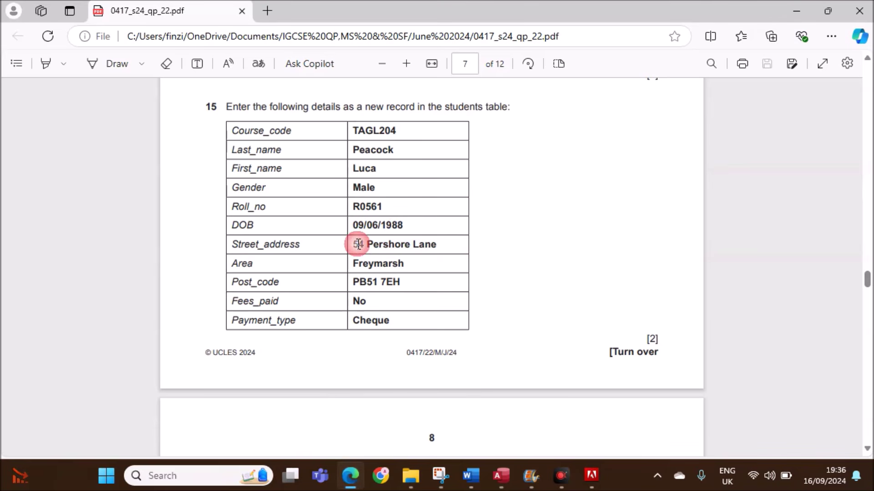
pyautogui.moveTo(357, 245); pyautogui.dragTo(422, 245)
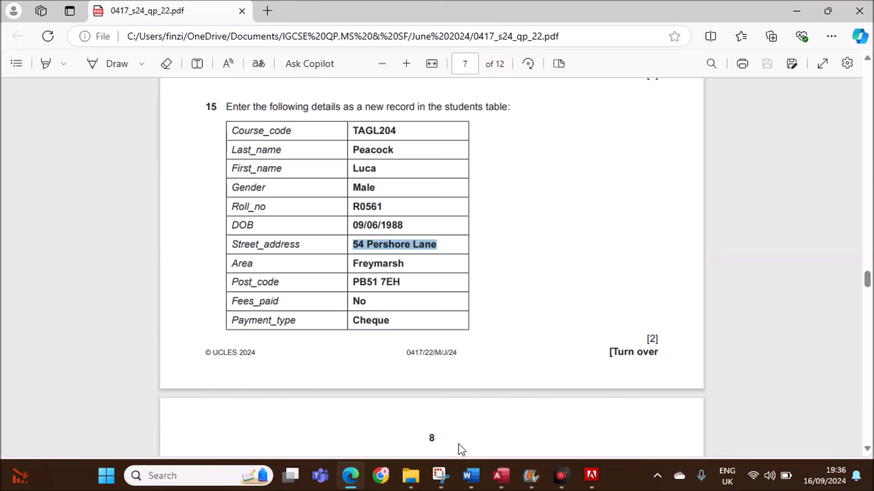
pyautogui.click(499, 476)
pyautogui.hotkey('ctrl', 'v')
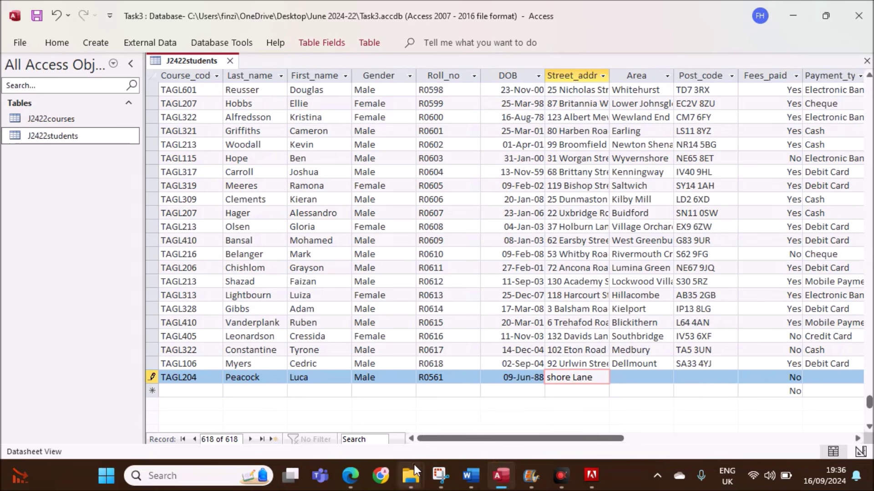
# - Copy the student's area from the exam PDF into the new record's Area field in Access
pyautogui.click(351, 476)
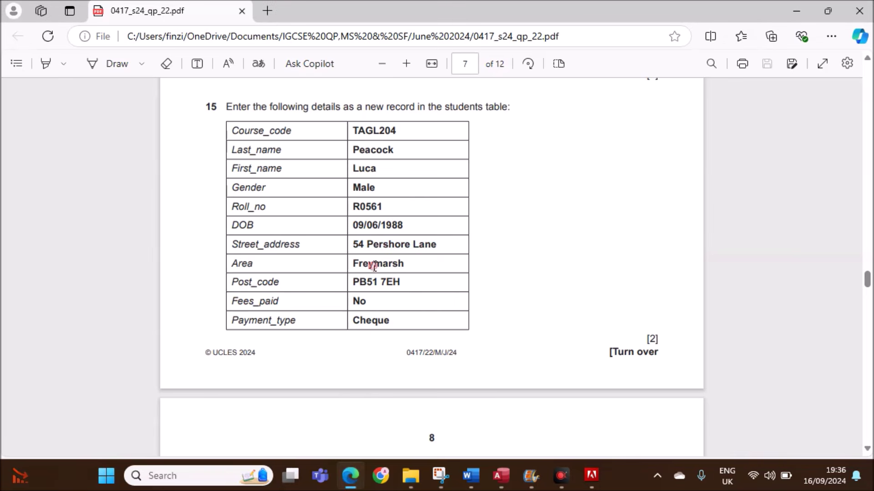
pyautogui.doubleClick(377, 263)
pyautogui.hotkey('ctrl', 'c')
pyautogui.click(501, 475)
pyautogui.click(636, 378)
pyautogui.hotkey('ctrl', 'v')
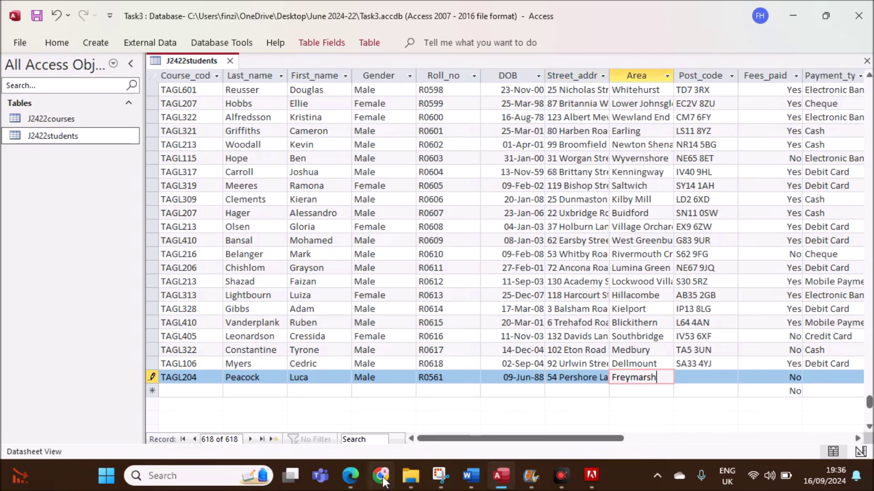
# - Copy the student's post code from the exam PDF into the new record's Post_code field in Access
pyautogui.click(350, 476)
pyautogui.moveTo(353, 282); pyautogui.dragTo(402, 283)
pyautogui.click(501, 476)
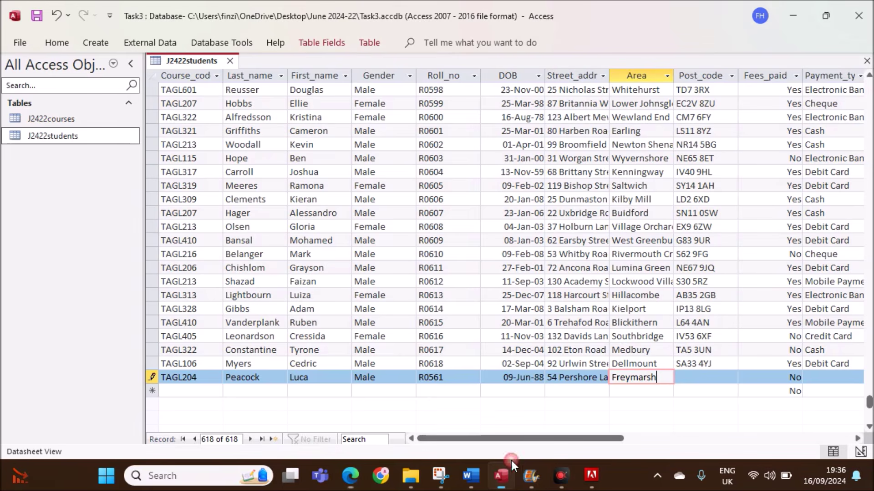
pyautogui.click(704, 378)
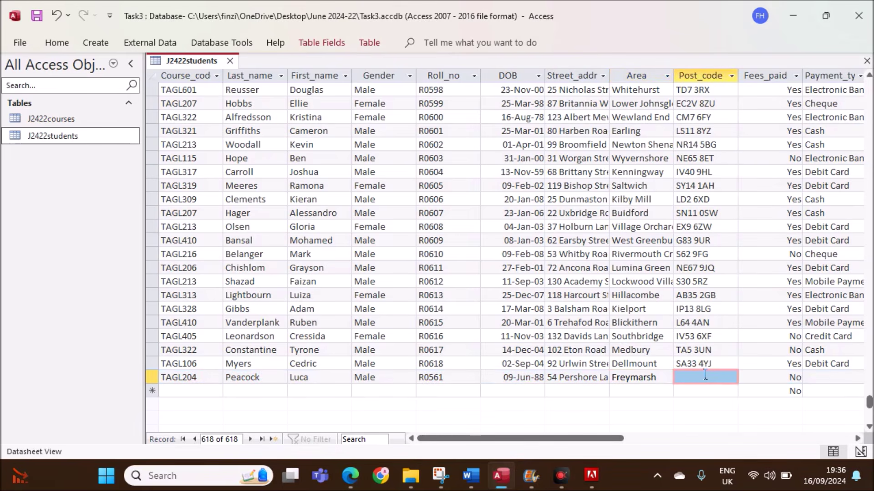
pyautogui.hotkey('ctrl', 'v')
# - Copy the payment type Cheque from the exam PDF into the new record's Payment_type field in Access, leaving Fees_paid as No
pyautogui.click(350, 475)
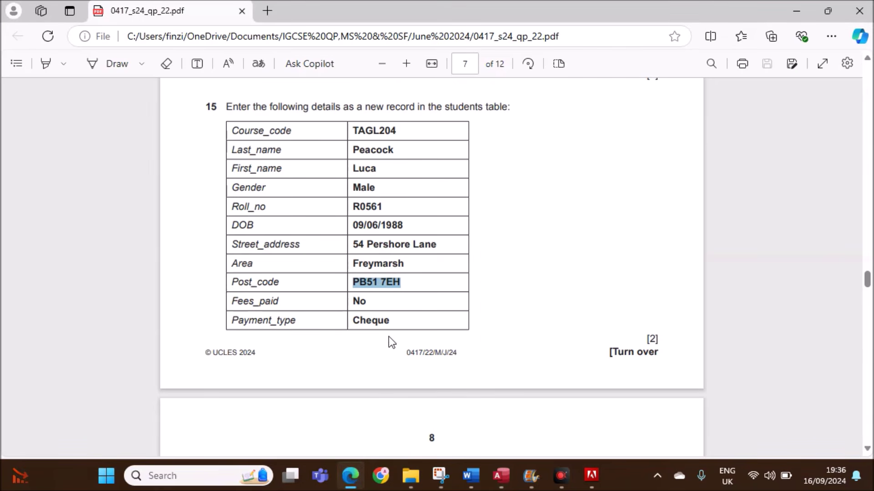
pyautogui.doubleClick(378, 319)
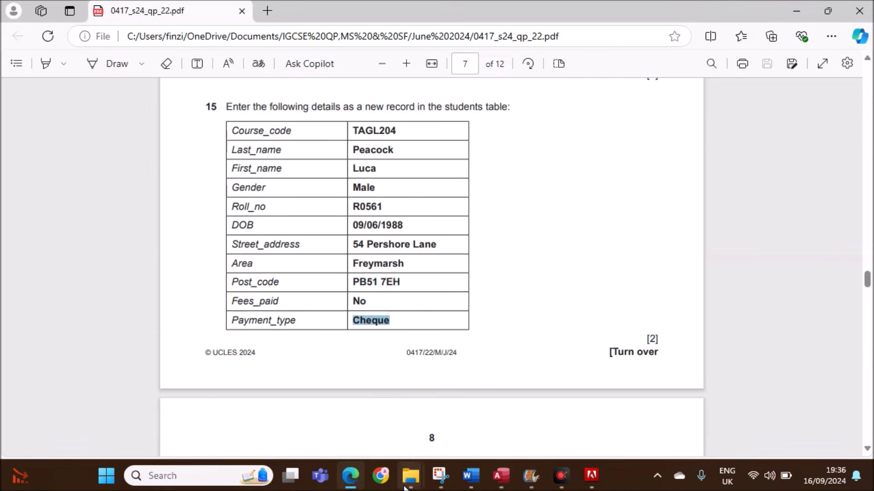
pyautogui.click(500, 476)
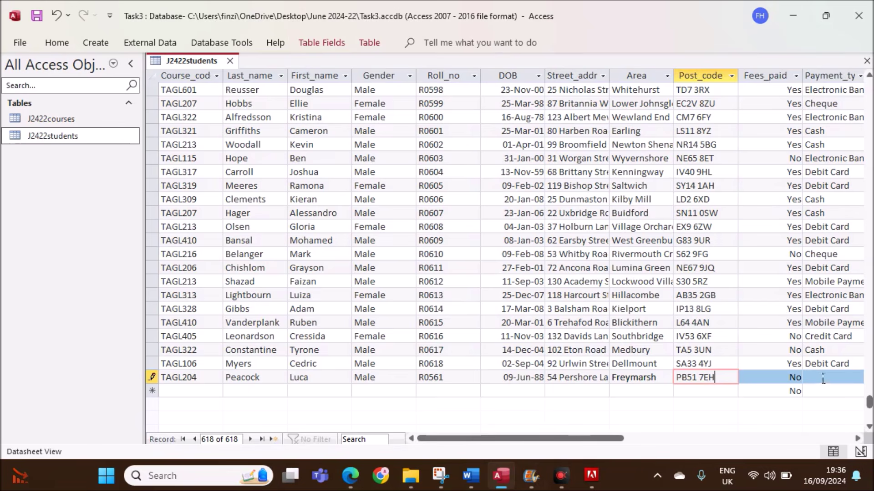
pyautogui.press('Tab')
pyautogui.press('Tab')
pyautogui.hotkey('ctrl', 'v')
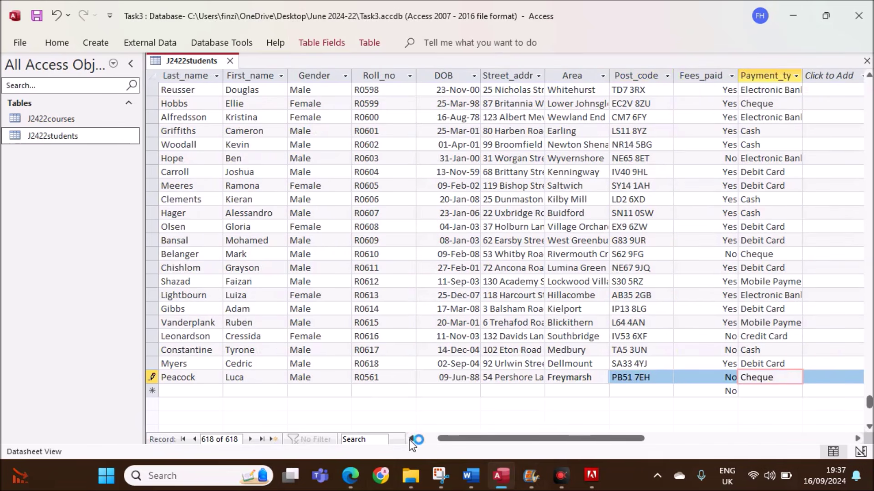
pyautogui.moveTo(441, 439); pyautogui.dragTo(383, 446)
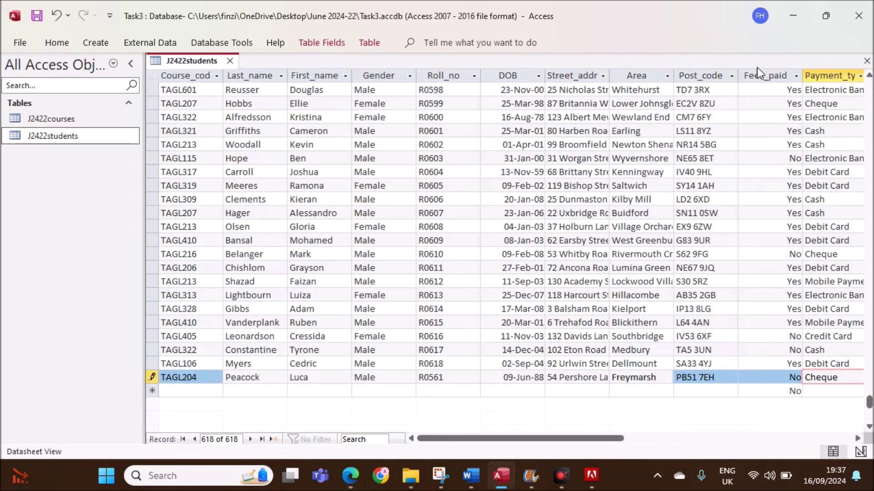
# - Check question 15 in the exam PDF against the new record, and save and close the J2422students table in Access
pyautogui.click(351, 475)
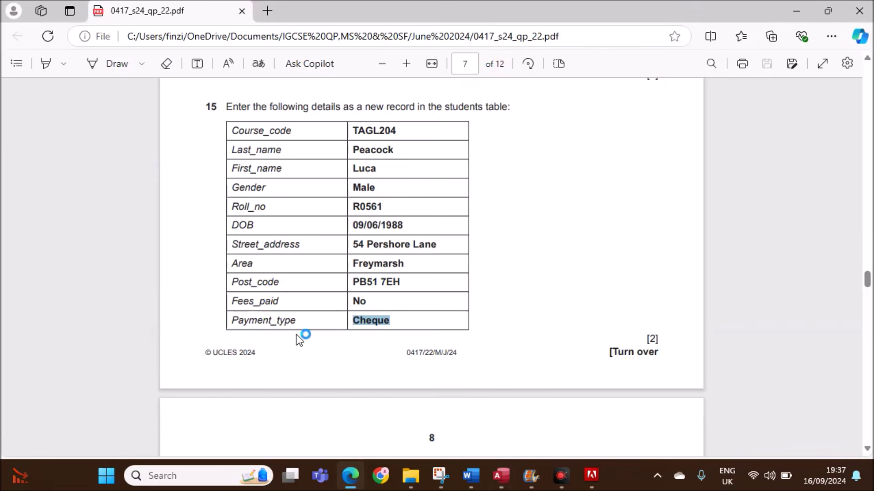
pyautogui.scroll(-5, 301, 338)
pyautogui.scroll(8, 297, 339)
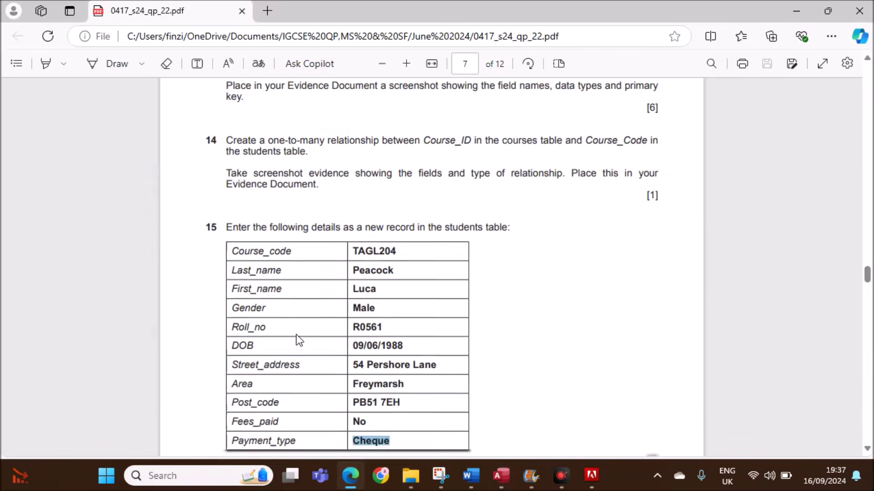
pyautogui.scroll(-3, 432, 293)
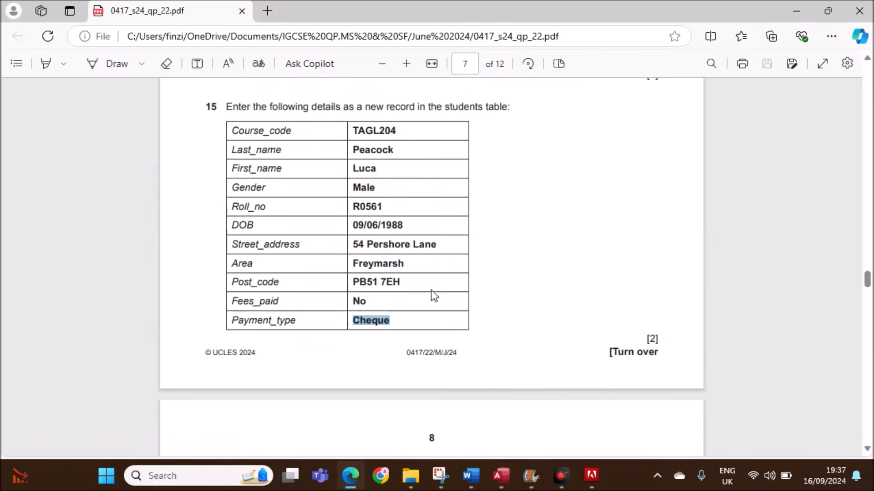
pyautogui.click(501, 475)
pyautogui.rightClick(171, 60)
pyautogui.click(205, 70)
pyautogui.click(230, 61)
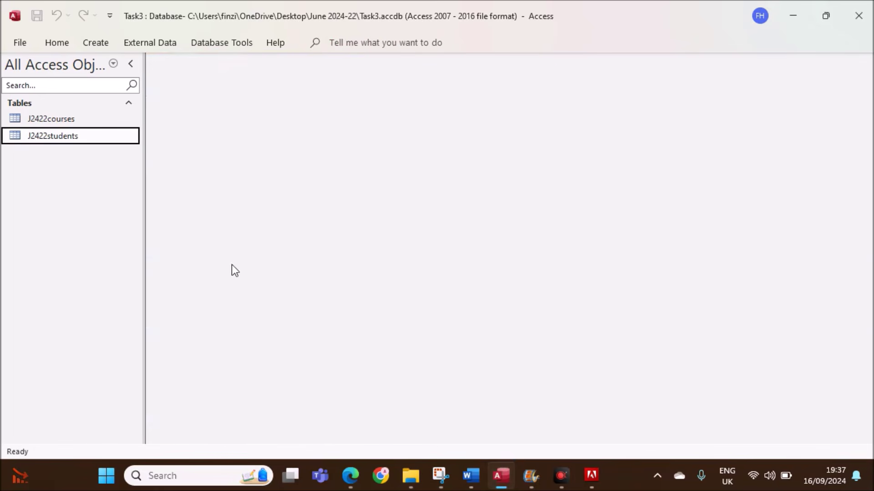
# - Read question 16 in the exam PDF for the tabular report's selection criteria and Late_payment field requirements
pyautogui.click(350, 476)
pyautogui.scroll(-5, 358, 391)
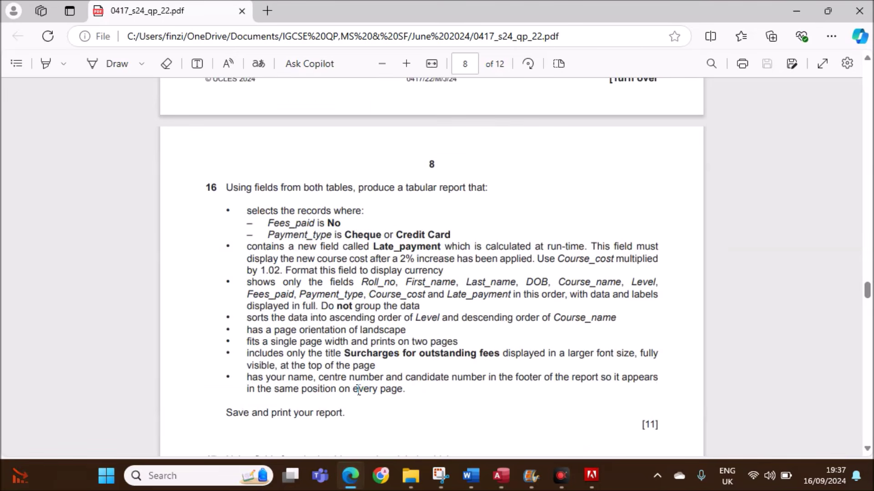
pyautogui.scroll(-1, 358, 390)
pyautogui.moveTo(236, 115); pyautogui.dragTo(479, 122)
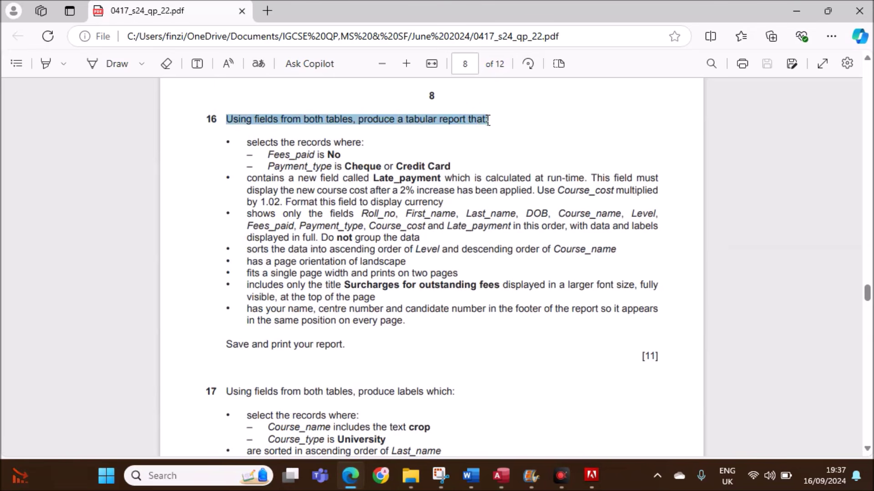
pyautogui.moveTo(247, 143); pyautogui.dragTo(452, 165)
pyautogui.moveTo(342, 178); pyautogui.dragTo(459, 178)
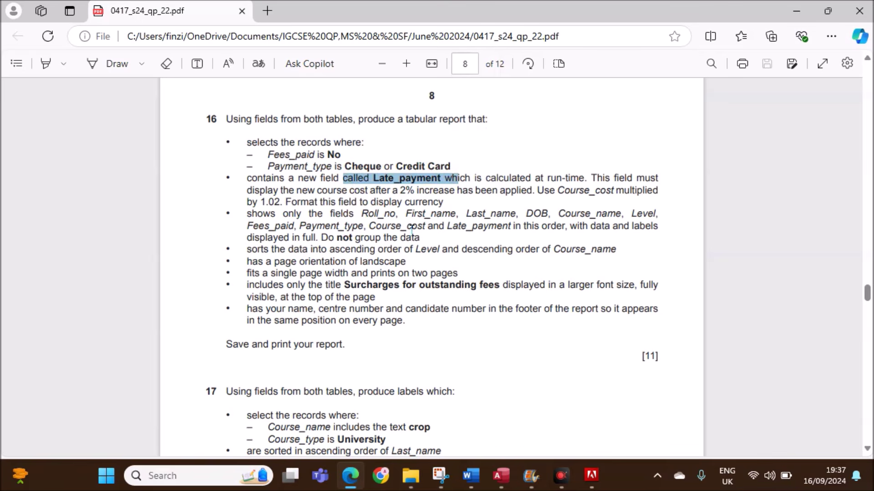
pyautogui.click(468, 202)
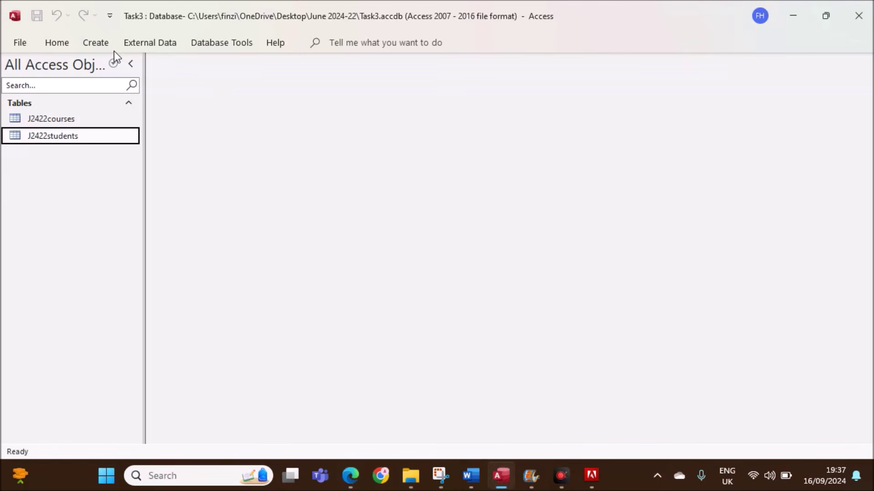
# - Create a design-view query in Access with J2422courses and J2422students, enlarging both field lists to show all fields
pyautogui.click(108, 45)
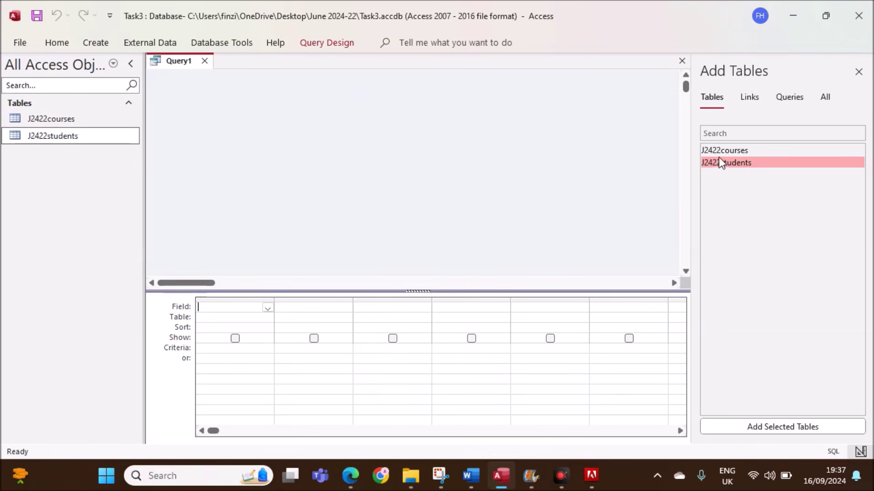
pyautogui.doubleClick(719, 151)
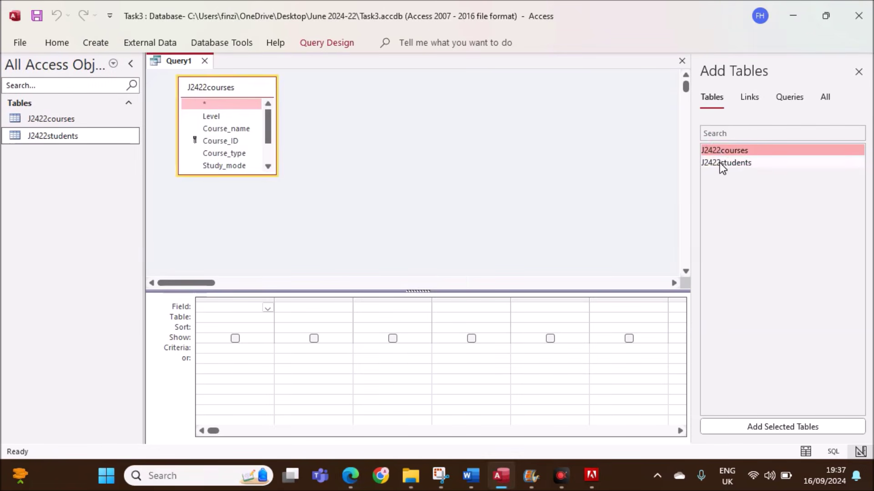
pyautogui.doubleClick(720, 163)
pyautogui.moveTo(250, 176); pyautogui.dragTo(249, 248)
pyautogui.moveTo(380, 178); pyautogui.dragTo(372, 264)
# - Highlight the bullet about the report's fields and their order in question 16 of the exam PDF
pyautogui.click(351, 476)
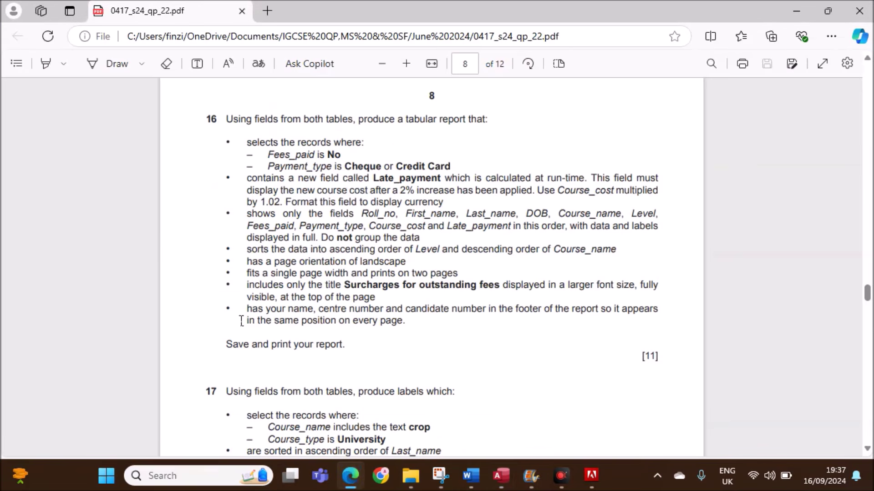
pyautogui.click(51, 63)
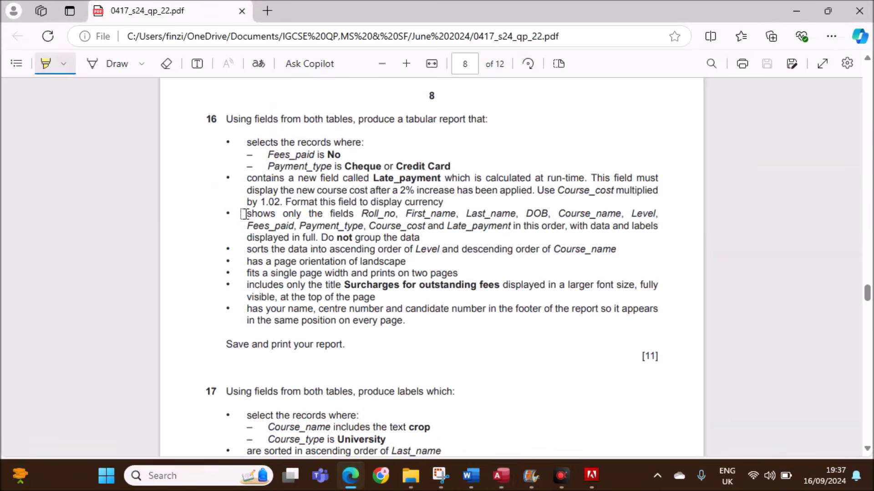
pyautogui.moveTo(247, 214); pyautogui.dragTo(421, 237)
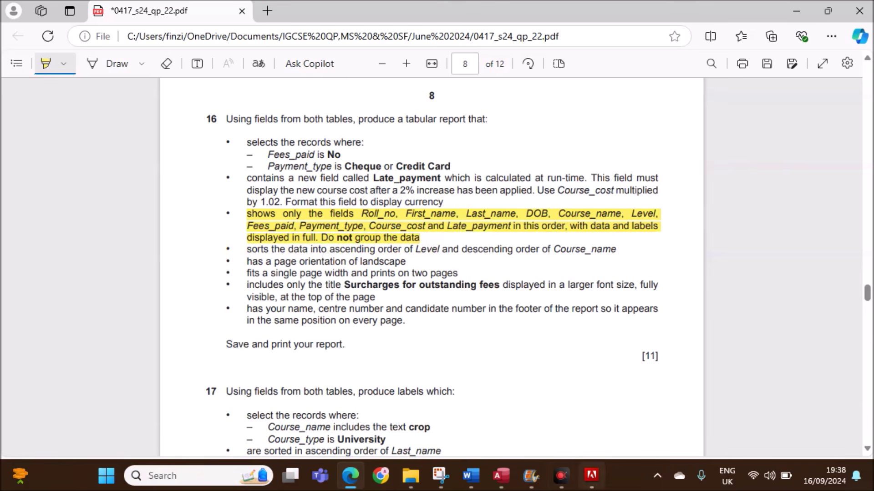
# - Add Roll_no, First_name, Last_name and DOB from J2422students to the query in Access, in that order
pyautogui.click(501, 475)
pyautogui.click(282, 141)
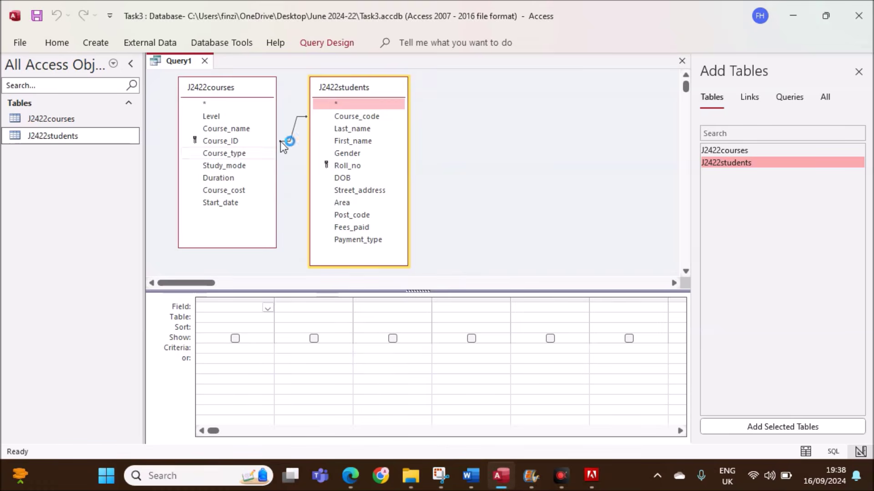
pyautogui.doubleClick(356, 165)
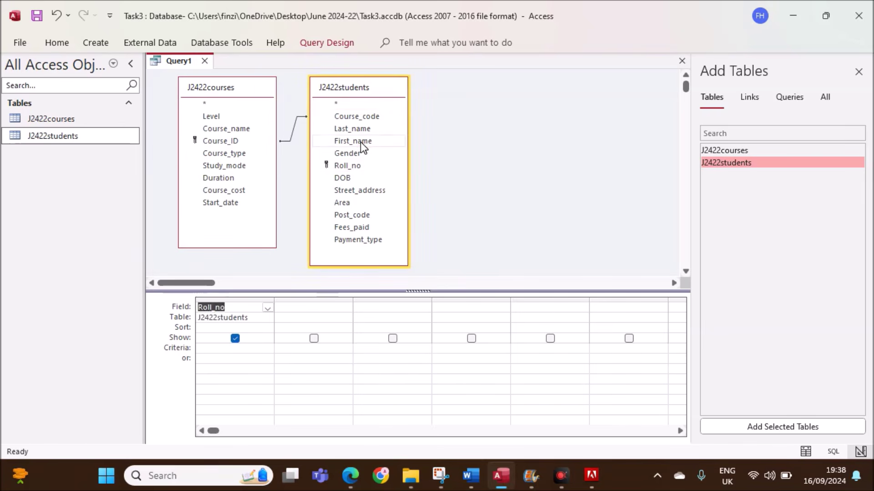
pyautogui.doubleClick(360, 142)
pyautogui.doubleClick(361, 129)
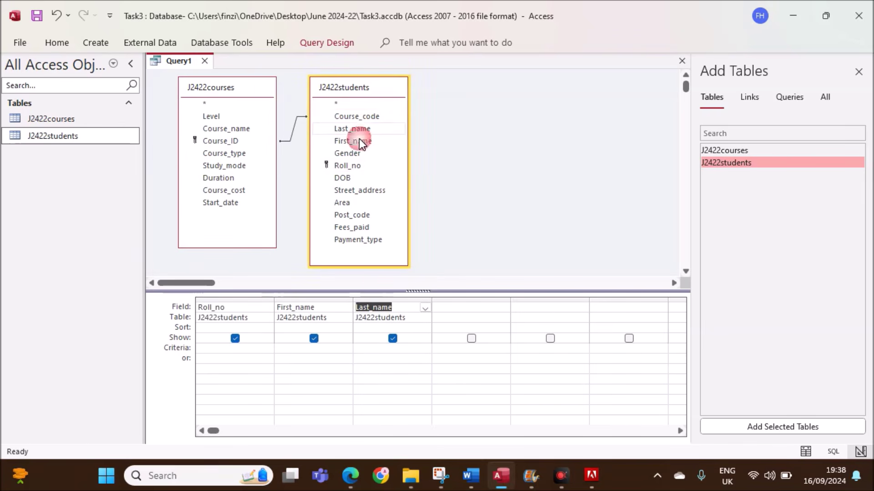
pyautogui.doubleClick(348, 178)
# - Check the required field order in the exam PDF, add Course_name and Level to the Access query, and close the table-adding pane
pyautogui.click(349, 477)
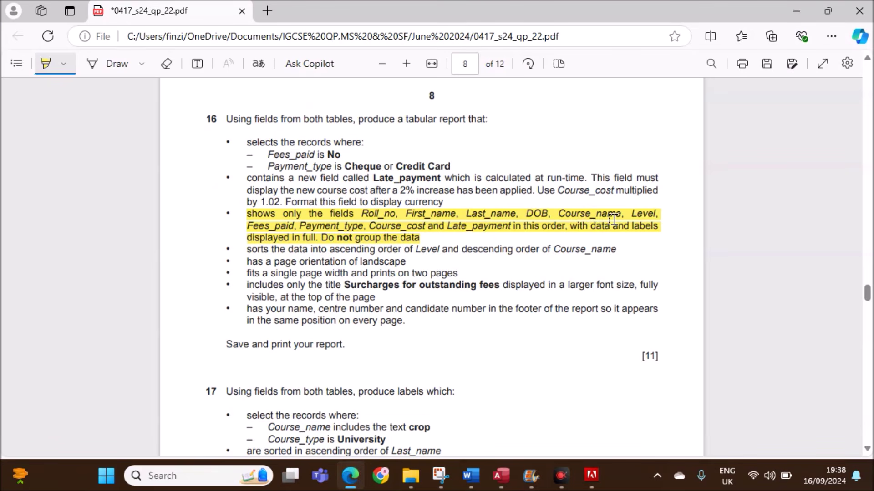
pyautogui.click(501, 475)
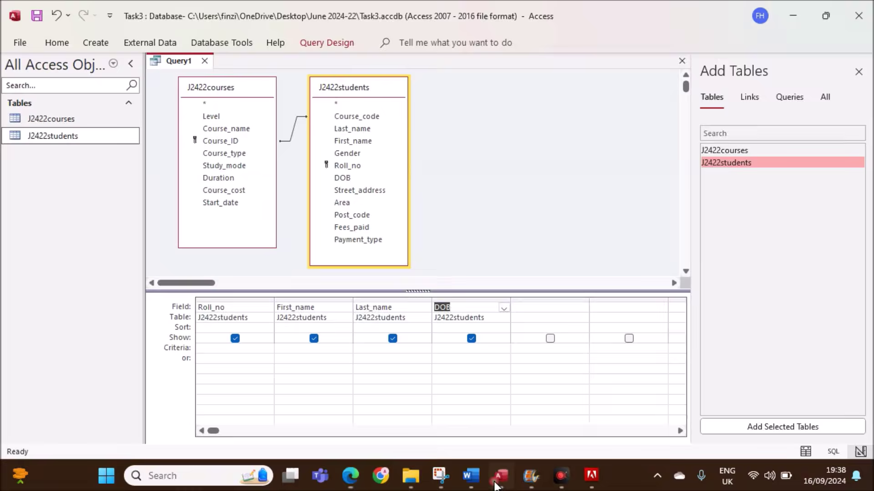
pyautogui.doubleClick(236, 128)
pyautogui.click(234, 120)
pyautogui.doubleClick(234, 120)
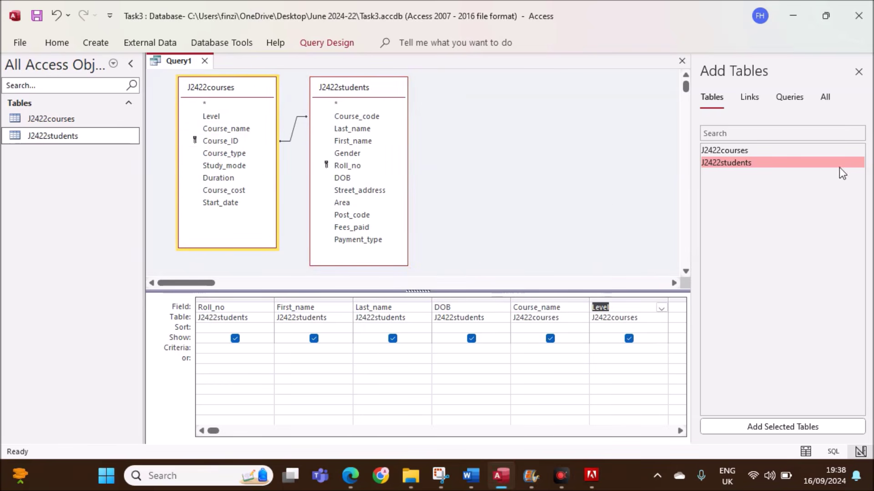
pyautogui.click(858, 72)
pyautogui.click(436, 149)
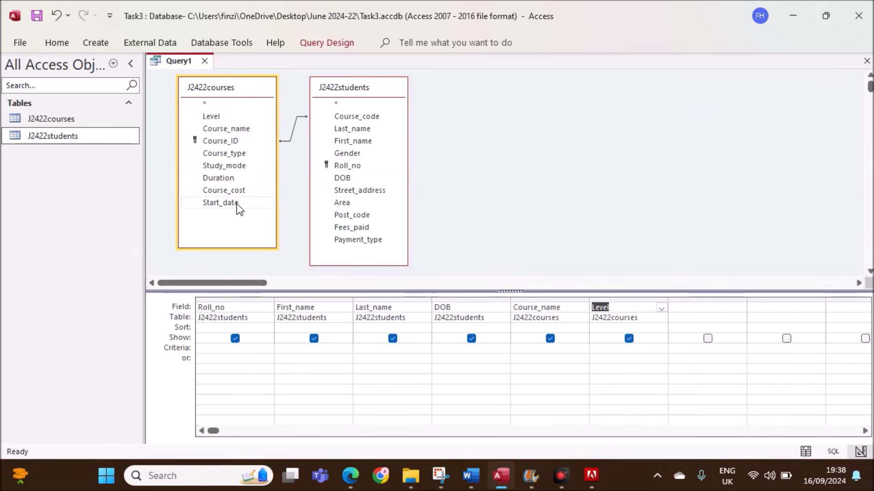
# - Add Fees_paid and Payment_type from J2422students and Course_cost from J2422courses to the query, following the field order in the exam PDF
pyautogui.doubleClick(350, 228)
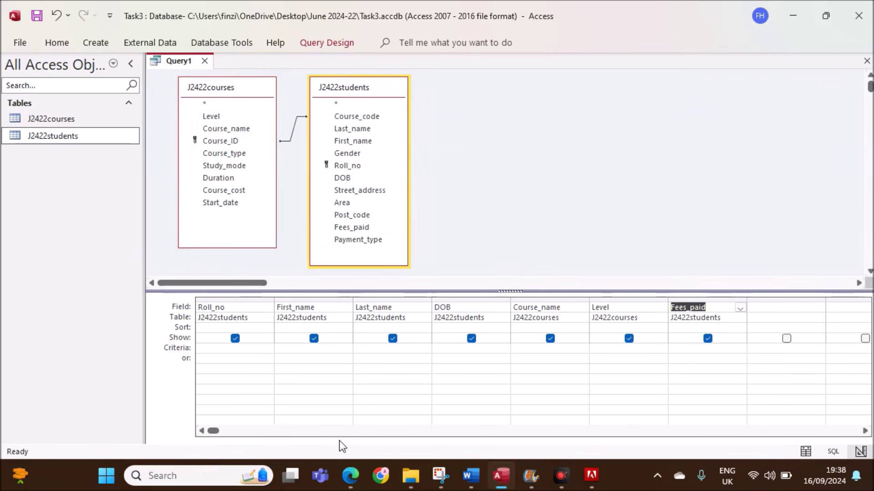
pyautogui.click(352, 477)
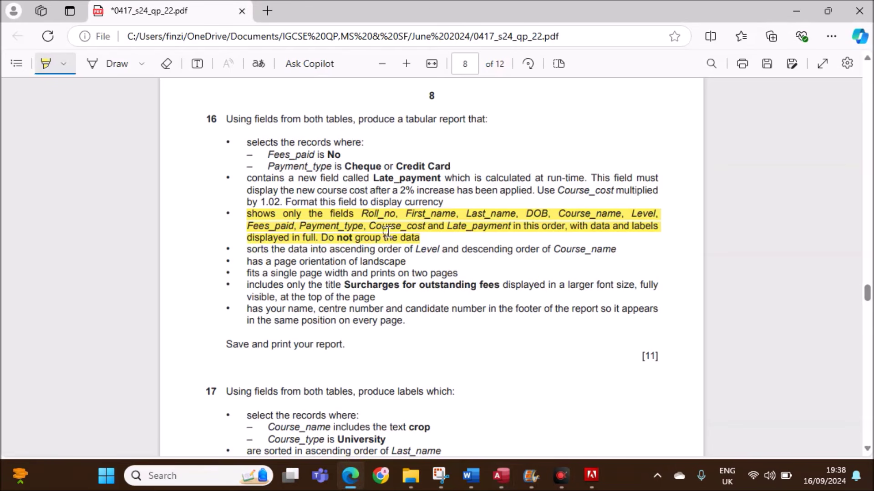
pyautogui.click(500, 476)
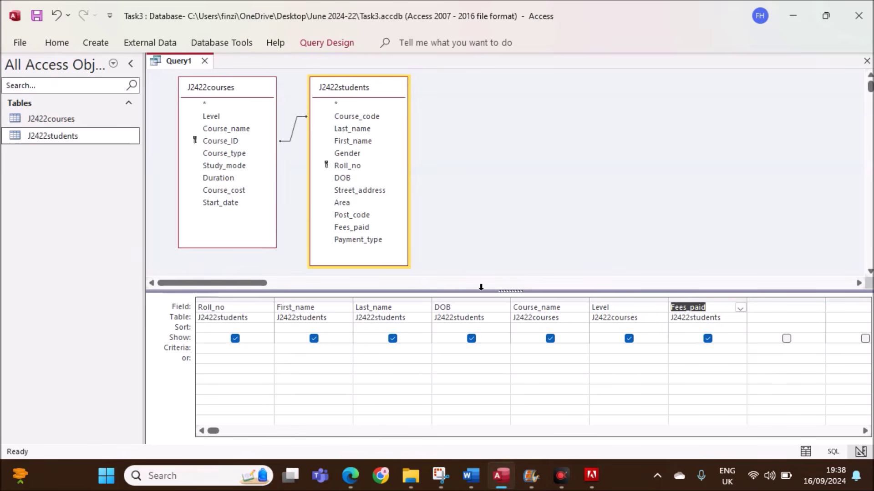
pyautogui.doubleClick(359, 240)
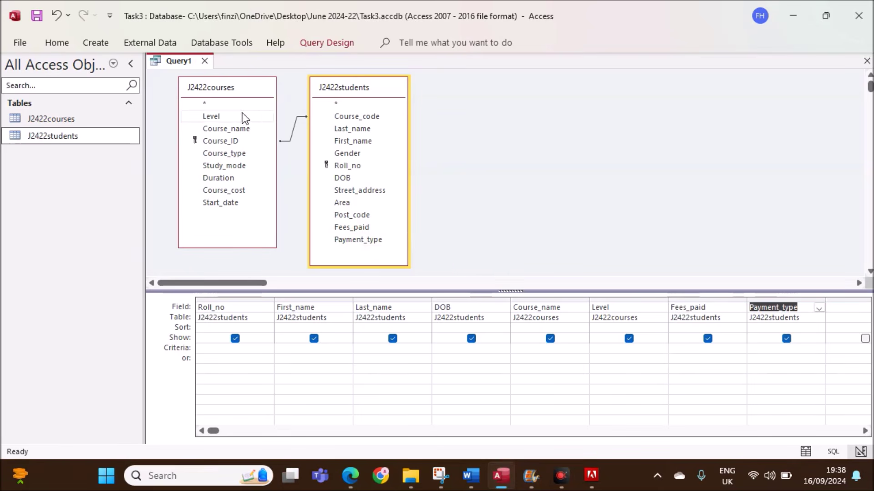
pyautogui.doubleClick(237, 192)
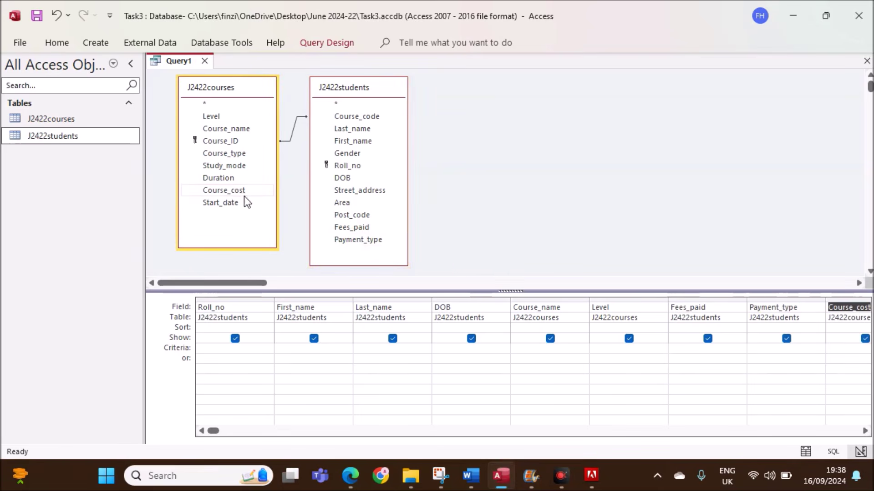
# - Check the Late_payment calculation requirements in question 16 of the exam PDF, then return to the query in Access
pyautogui.click(350, 476)
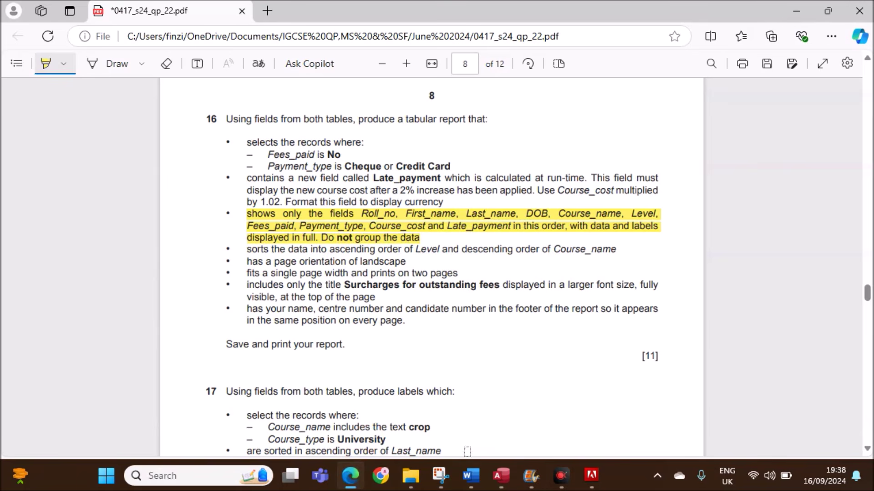
pyautogui.click(501, 475)
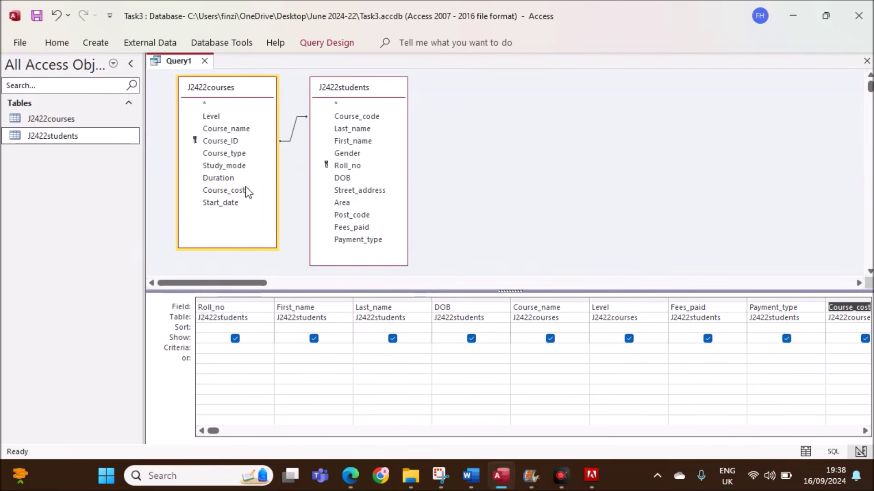
pyautogui.click(350, 475)
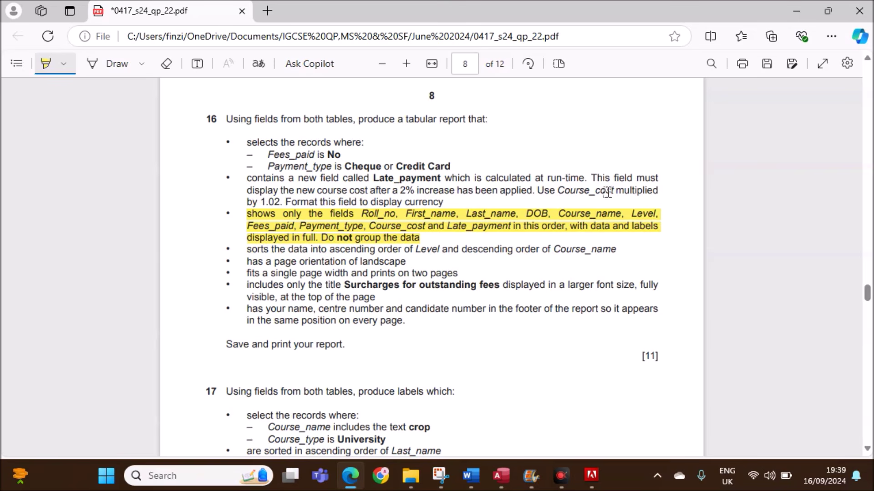
pyautogui.click(500, 477)
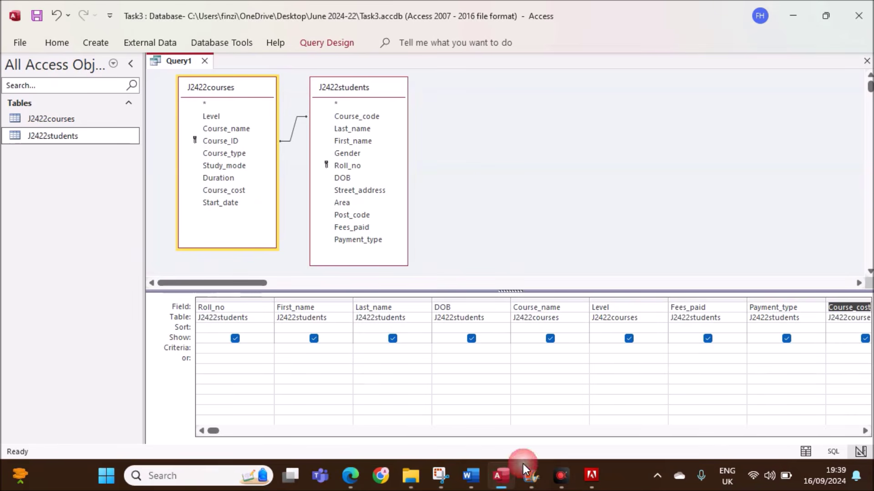
# - Add the calculated field Late_Payment:Course_cost*1.02 in the empty query column after Course_cost, widening the column to fit the expression
pyautogui.click(865, 431)
pyautogui.click(865, 431)
pyautogui.click(864, 431)
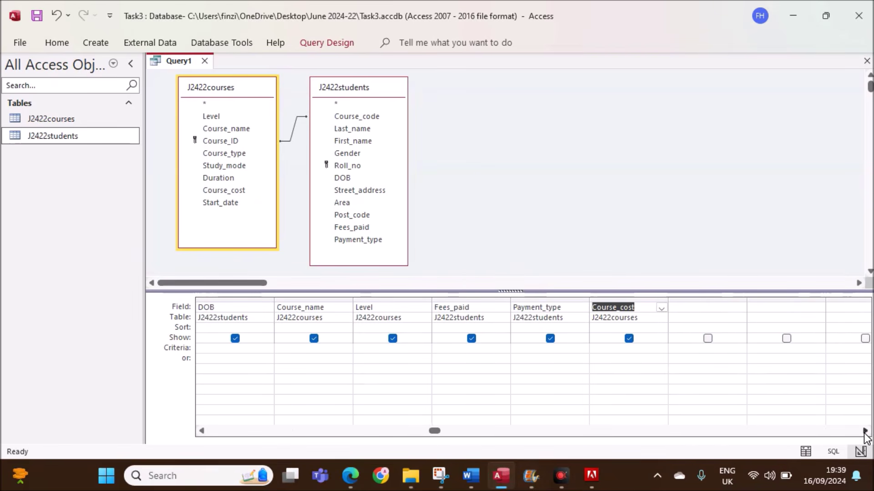
pyautogui.click(693, 308)
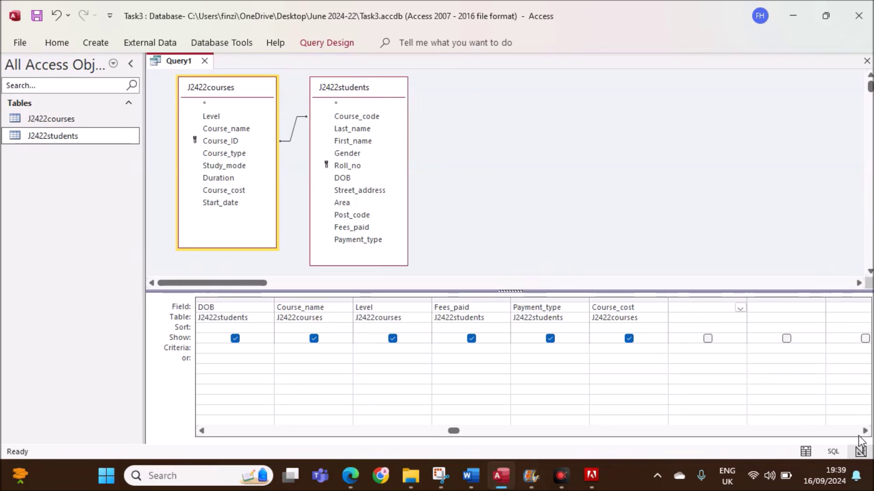
pyautogui.moveTo(746, 303); pyautogui.dragTo(789, 303)
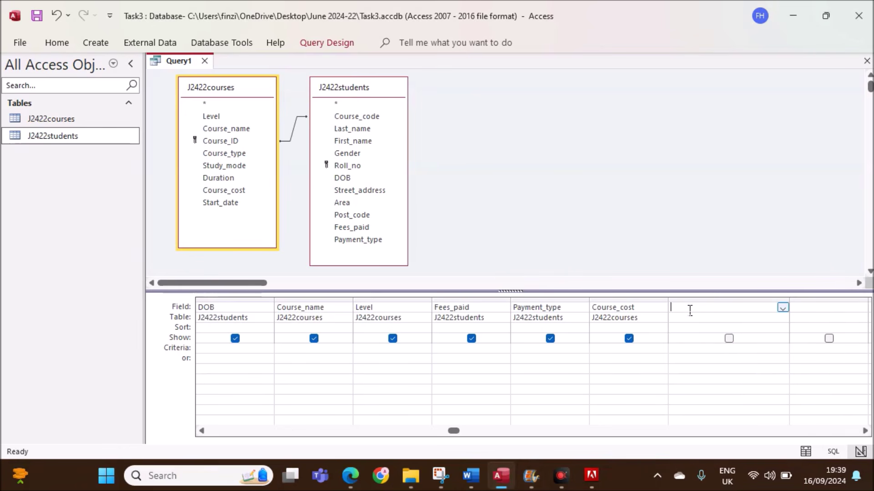
pyautogui.write('Late_Payment:Course_cp')
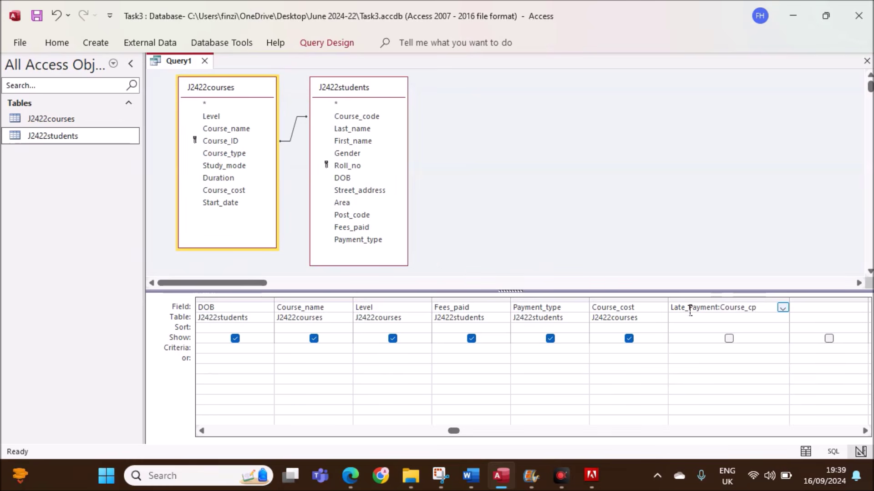
pyautogui.press('BackSpace')
pyautogui.write('ost*1.02')
pyautogui.moveTo(789, 302); pyautogui.dragTo(814, 301)
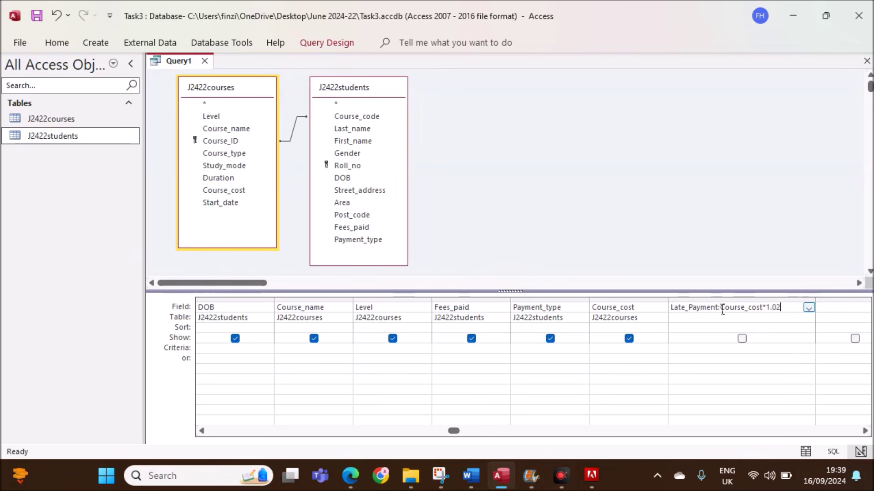
pyautogui.click(775, 319)
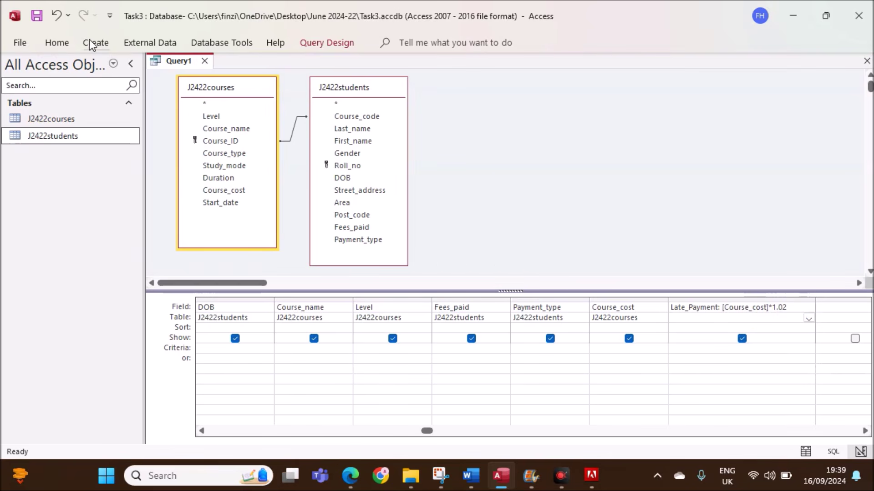
# - Run the query to check the calculated Late_Payment values, then return to Design View
pyautogui.click(321, 43)
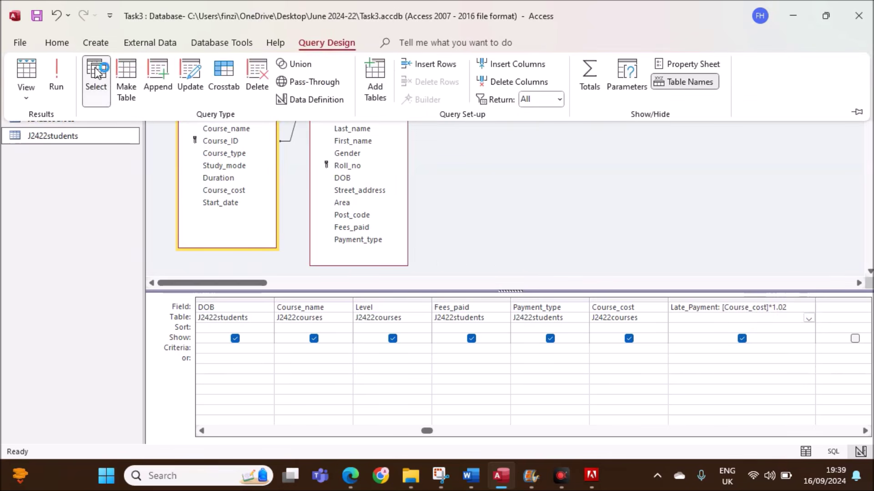
pyautogui.click(64, 75)
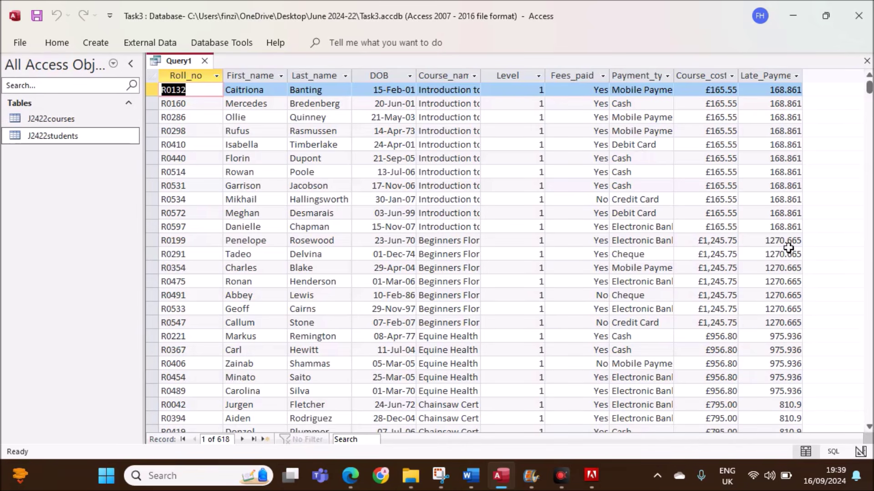
pyautogui.rightClick(181, 62)
pyautogui.click(228, 134)
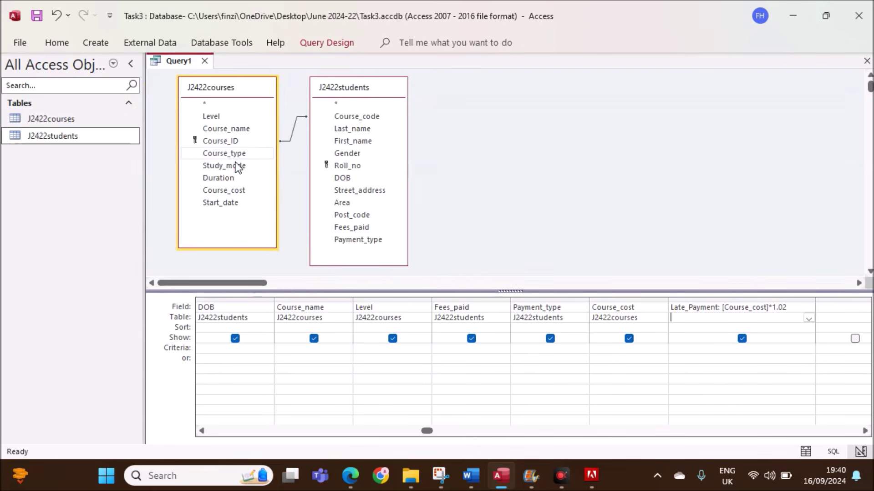
# - Highlight the Late_payment bullet in question 16 of the exam PDF and switch back to Access
pyautogui.click(357, 484)
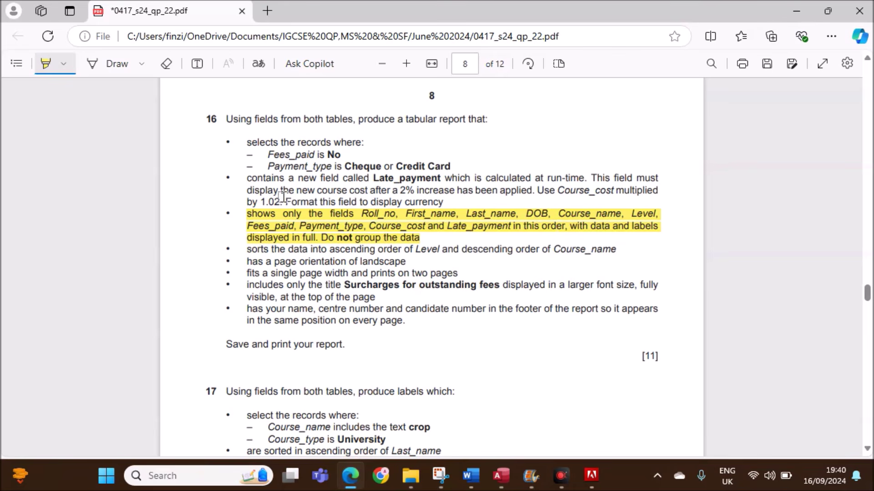
pyautogui.moveTo(245, 177); pyautogui.dragTo(444, 202)
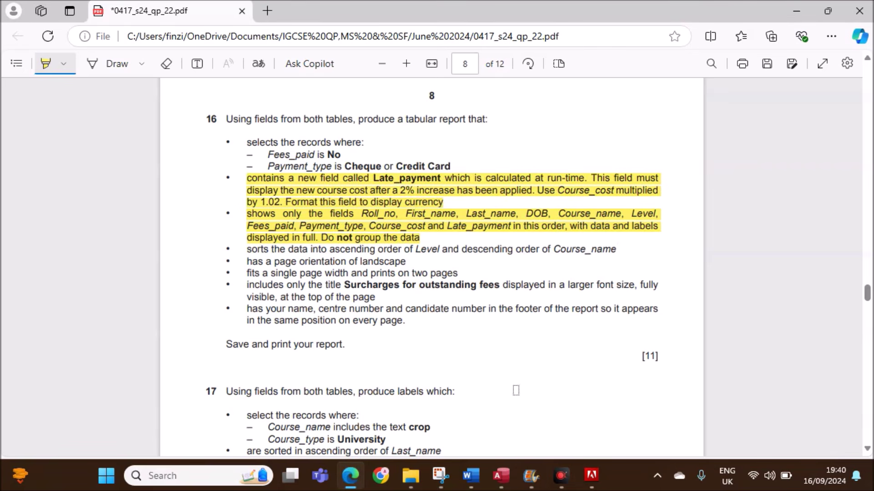
pyautogui.click(501, 471)
# - Set the Late_Payment field's Format property to Currency and close the Property Sheet
pyautogui.click(682, 308)
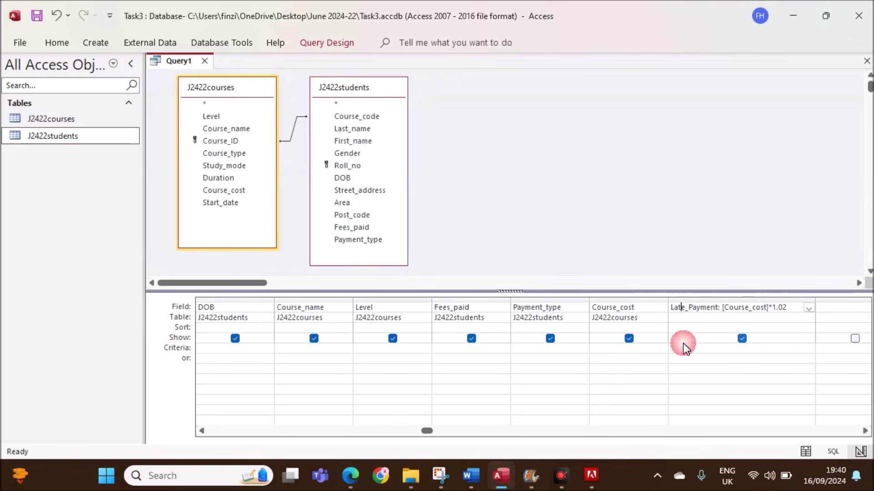
pyautogui.click(323, 47)
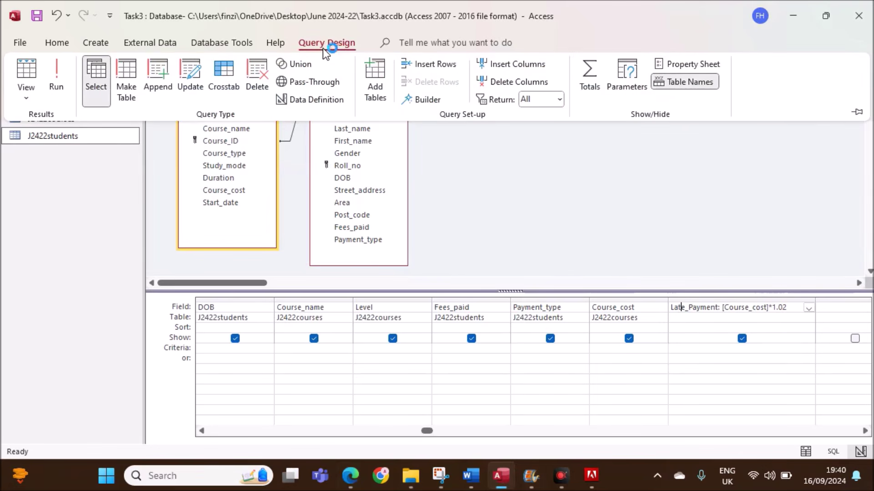
pyautogui.click(680, 63)
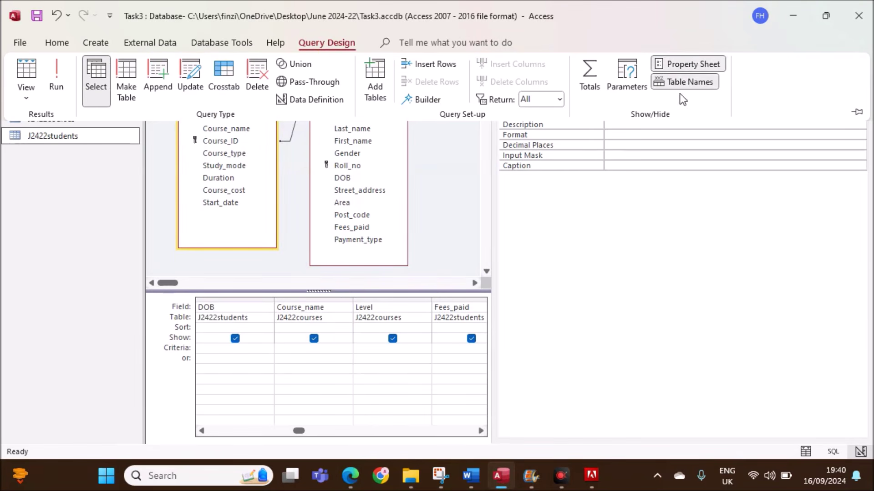
pyautogui.click(625, 133)
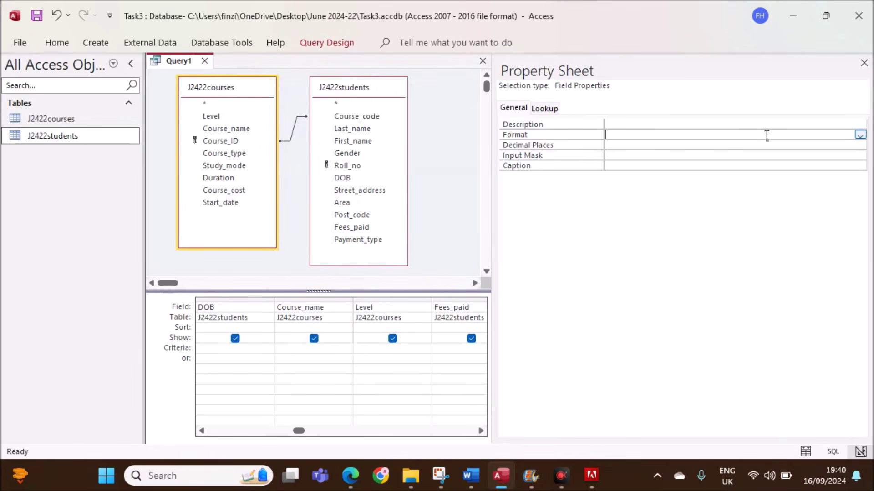
pyautogui.click(859, 135)
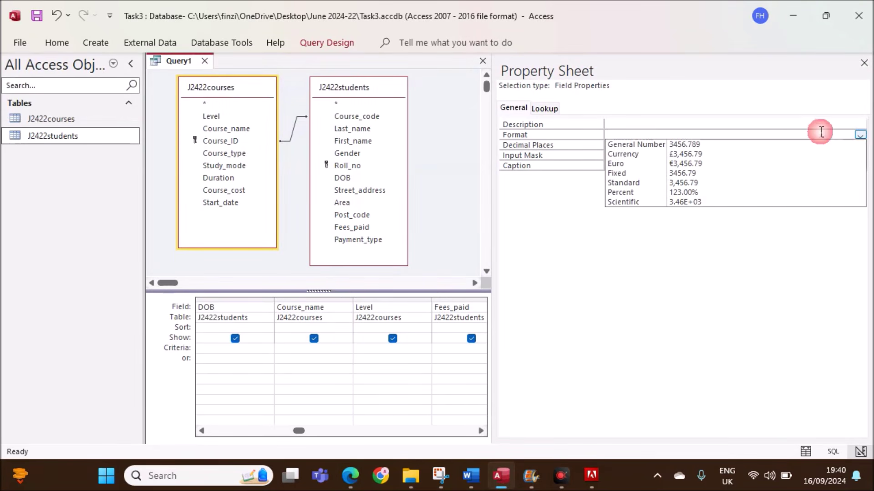
pyautogui.click(675, 156)
pyautogui.click(611, 144)
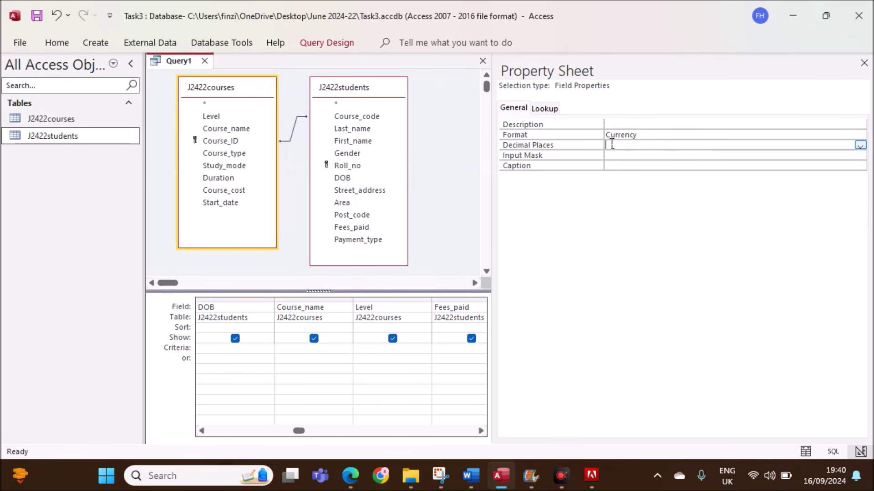
pyautogui.click(862, 64)
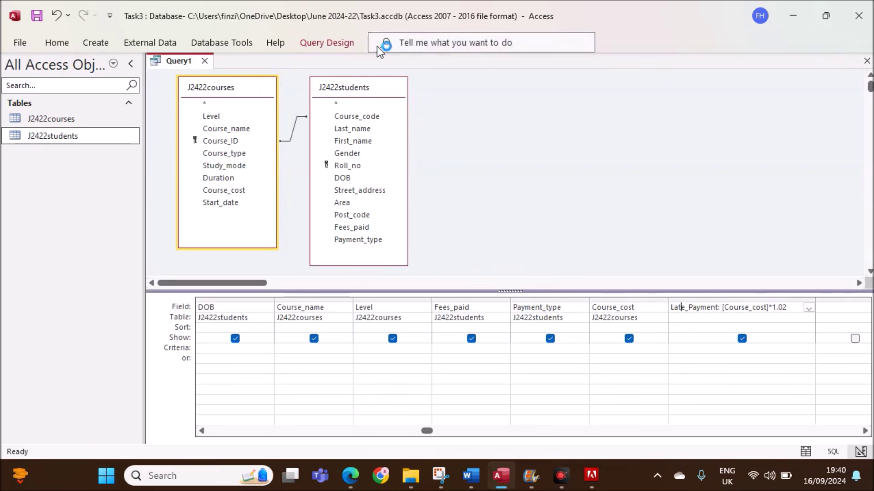
# - Run the query to check the currency format of Late_Payment, then reopen it in Design View
pyautogui.click(330, 45)
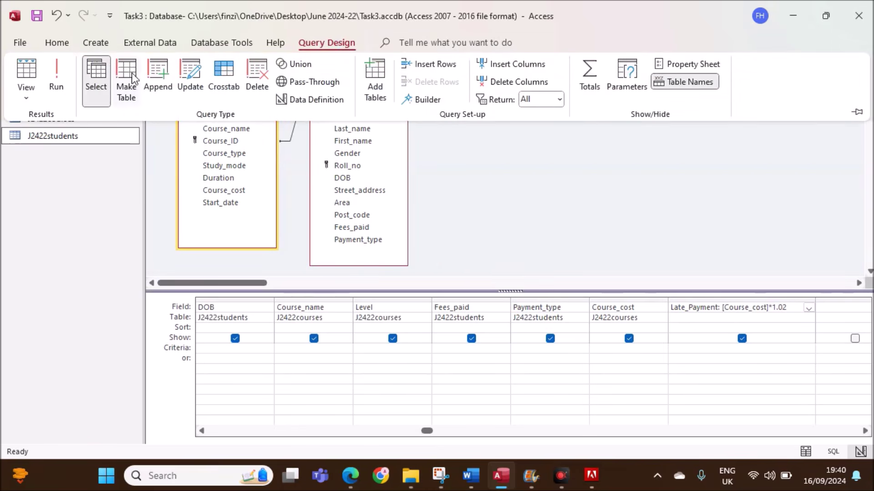
pyautogui.click(59, 84)
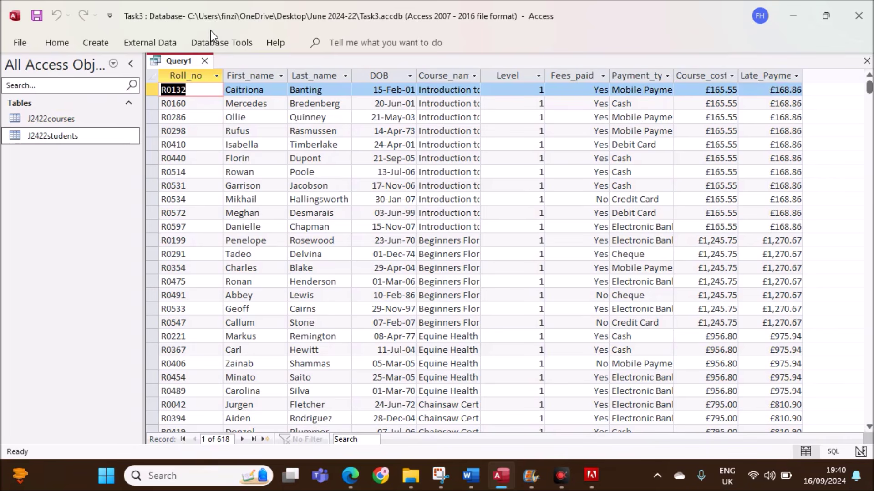
pyautogui.rightClick(179, 60)
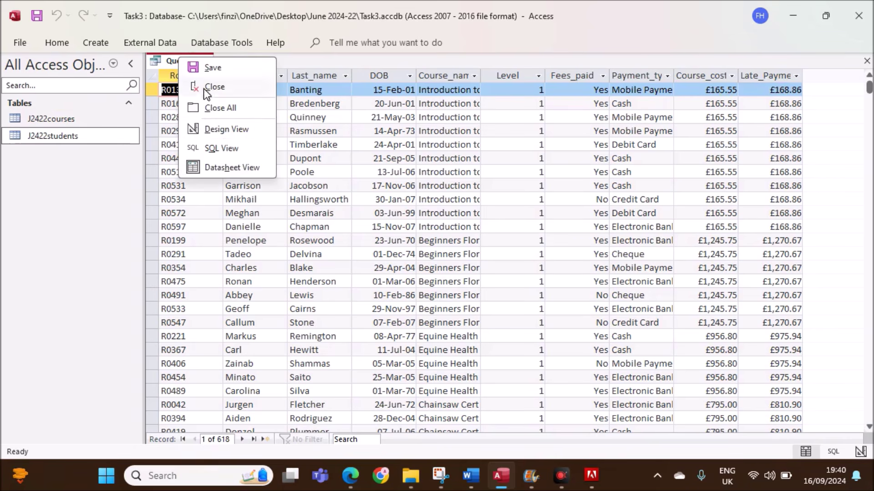
pyautogui.click(220, 130)
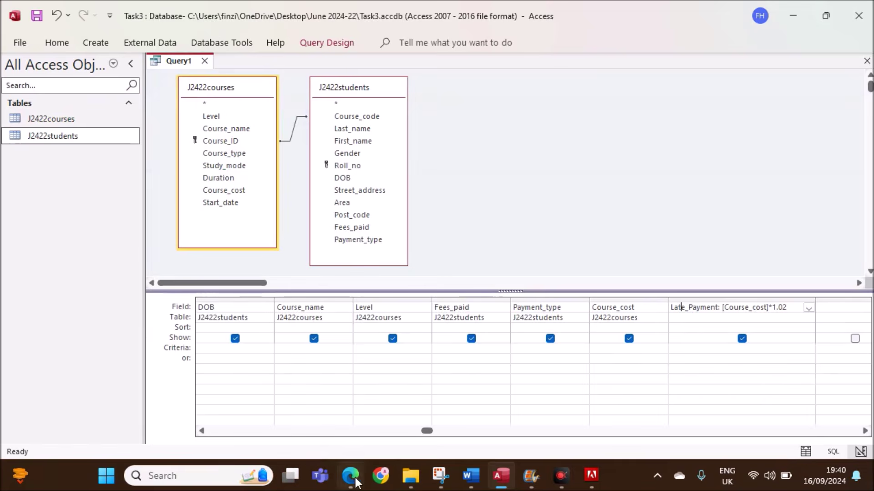
# - Highlight the record selection line and the Fees_paid is No condition in the exam PDF, then go back to Access
pyautogui.click(356, 483)
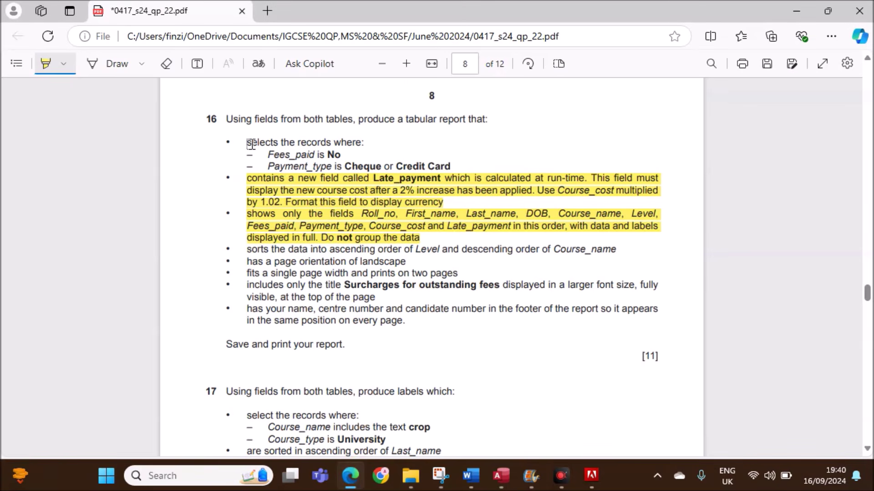
pyautogui.moveTo(246, 143); pyautogui.dragTo(346, 152)
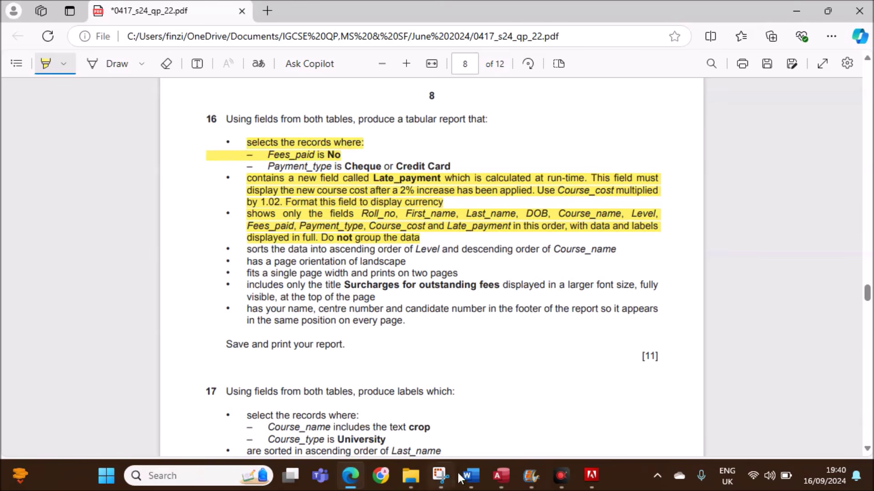
pyautogui.click(500, 476)
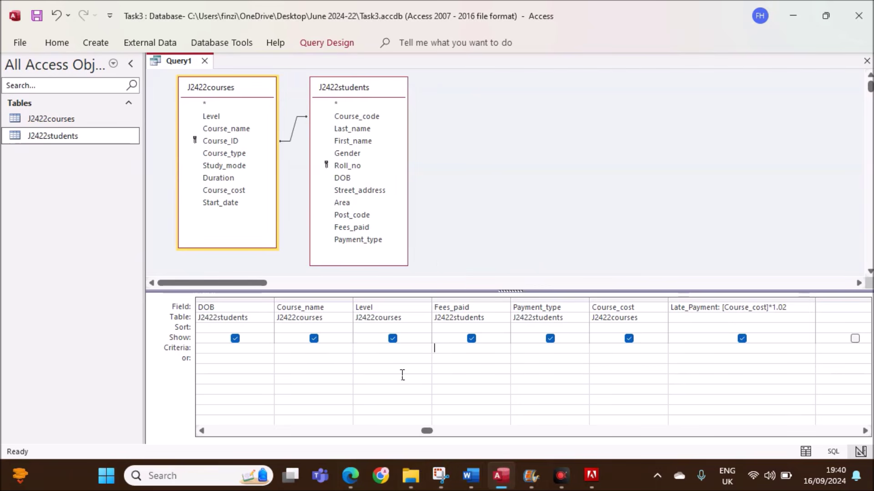
# - Set the Fees_paid criterion to No, run the query to check the records, and return to Design View
pyautogui.write('No')
pyautogui.click(321, 43)
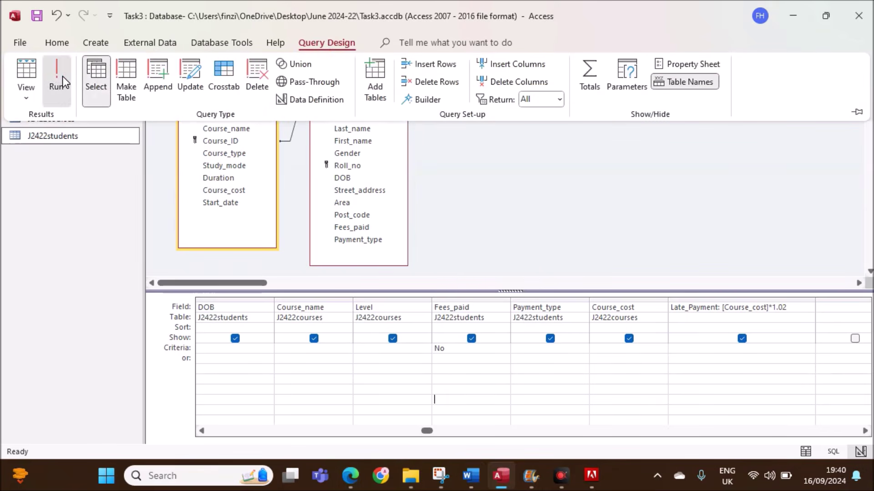
pyautogui.click(58, 77)
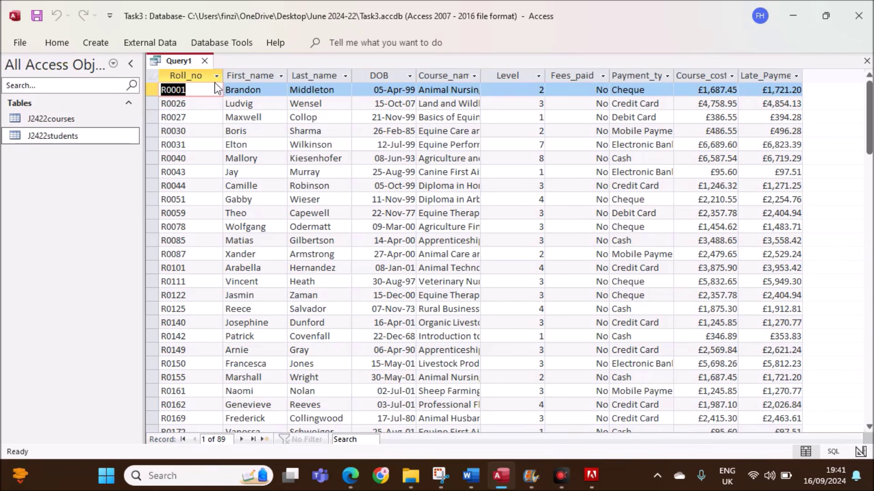
pyautogui.rightClick(180, 64)
pyautogui.click(231, 130)
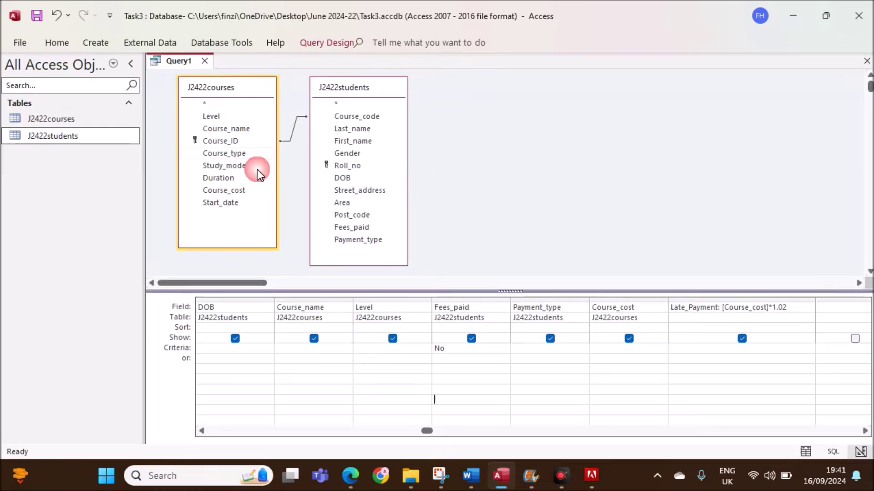
# - Highlight the condition Payment_type is Cheque or Credit Card in the exam PDF and return to the Access query
pyautogui.click(351, 475)
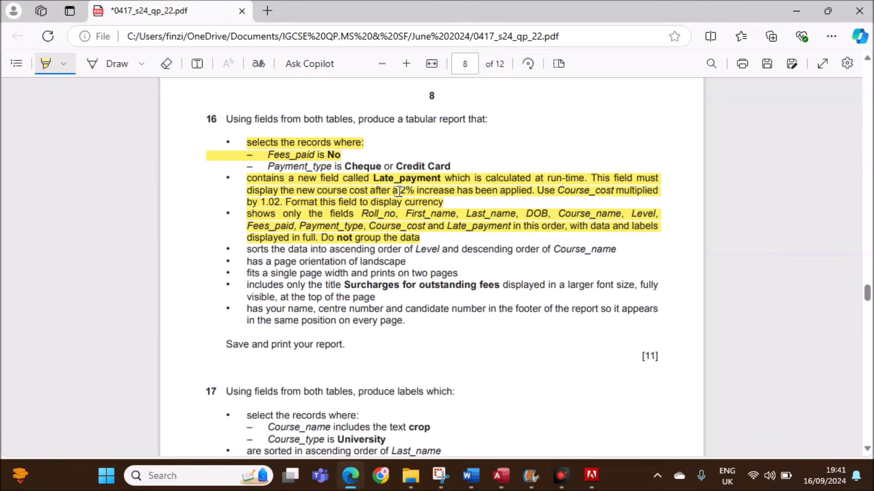
pyautogui.moveTo(269, 165); pyautogui.dragTo(460, 162)
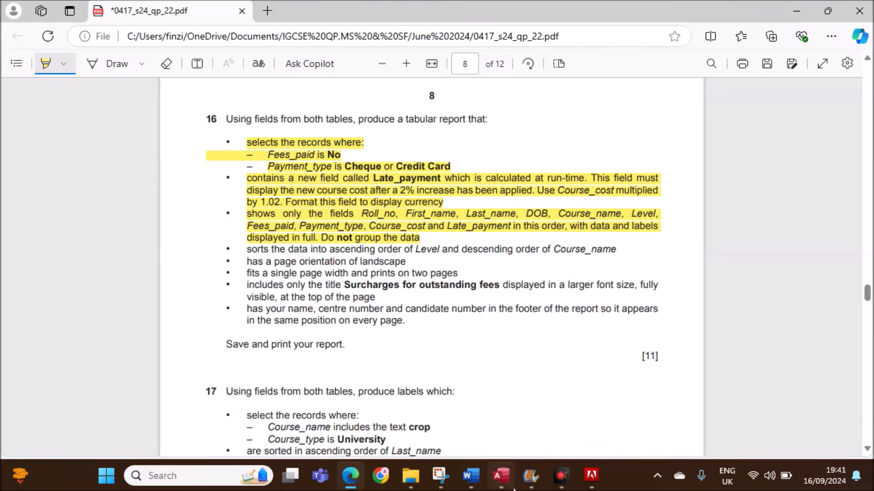
pyautogui.click(500, 476)
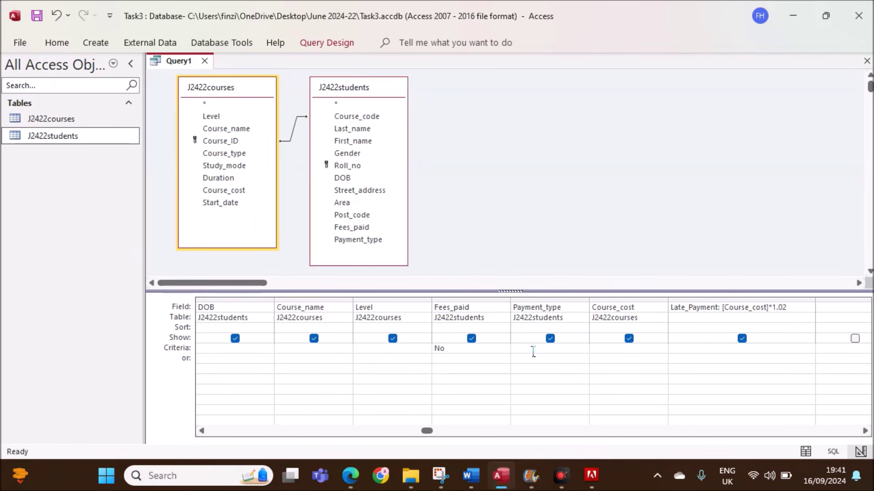
# - Set the Payment_type criterion to Cheque or Credit card and widen that column so the whole criterion fits
pyautogui.write('Cheque or Cred')
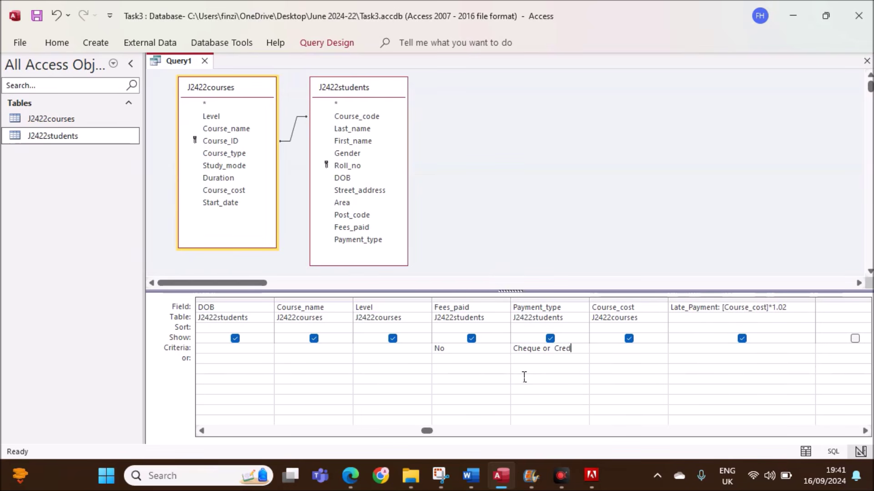
pyautogui.write('it card')
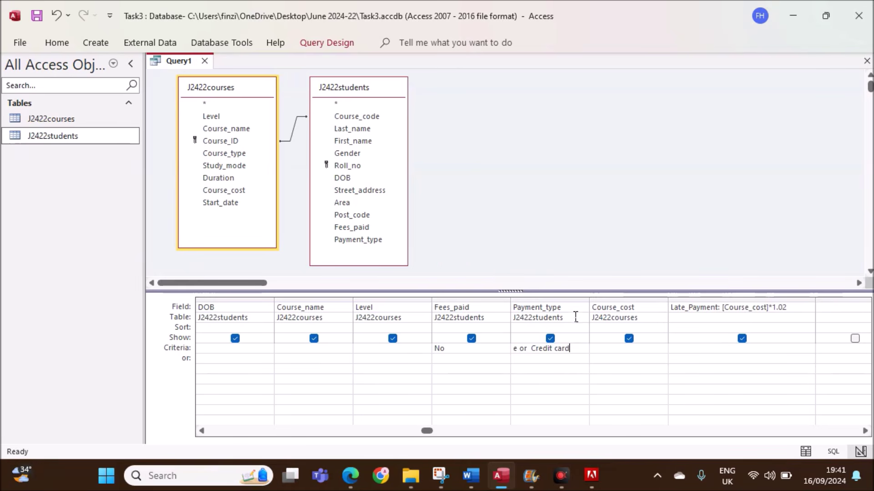
pyautogui.click(572, 375)
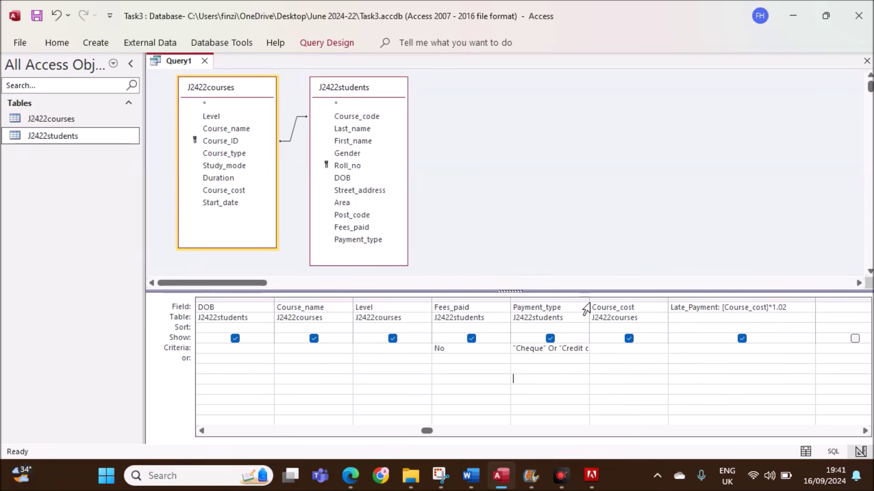
pyautogui.moveTo(590, 301); pyautogui.dragTo(620, 310)
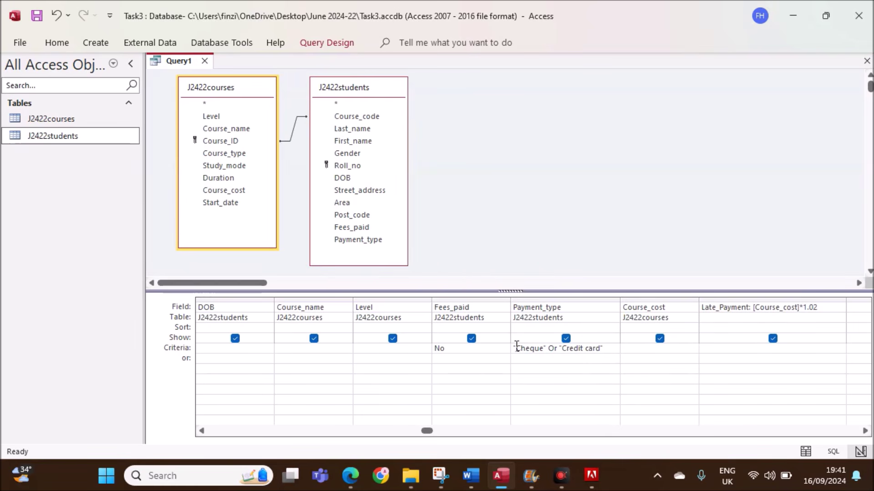
# - Run the query, look through the selected records, and check them against question 16 in the exam PDF
pyautogui.click(335, 41)
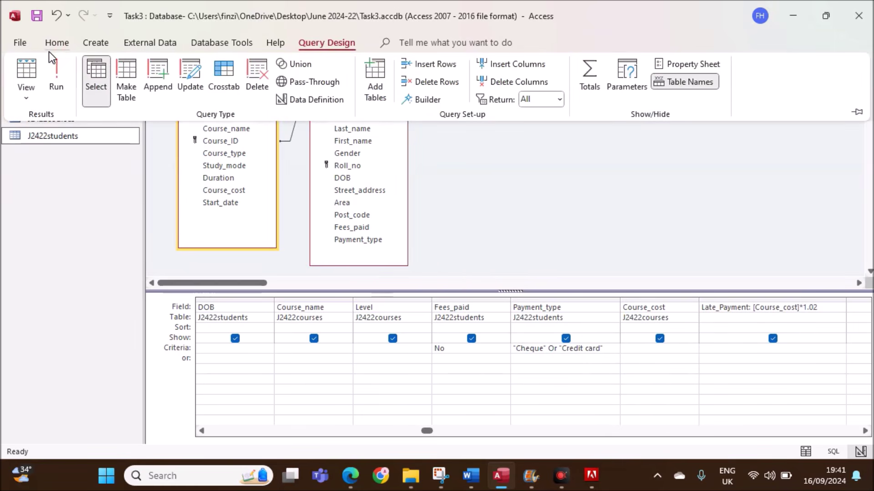
pyautogui.click(56, 88)
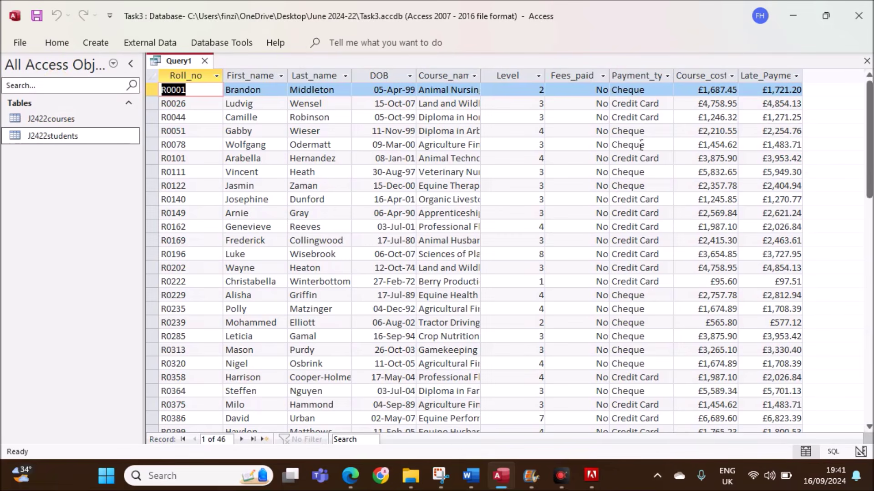
pyautogui.scroll(-7, 635, 350)
pyautogui.scroll(7, 630, 364)
pyautogui.click(350, 476)
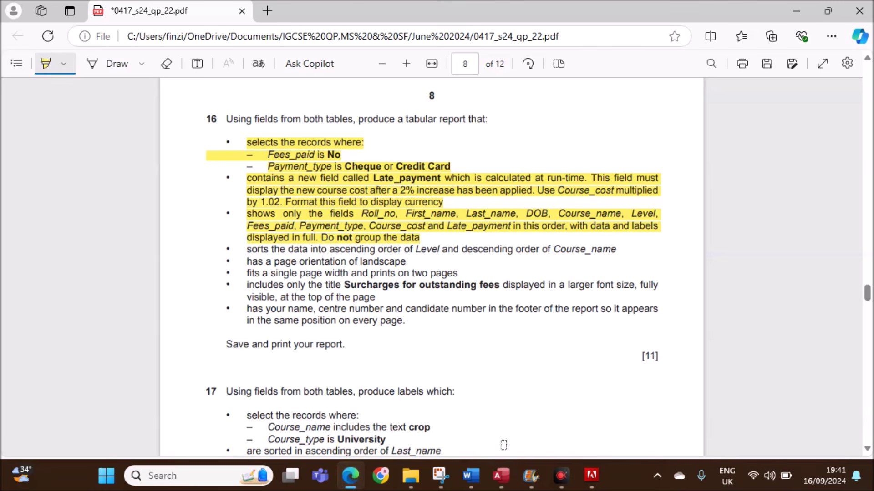
# - Return to Access, save the query as Query1 and close it
pyautogui.click(501, 475)
pyautogui.rightClick(171, 60)
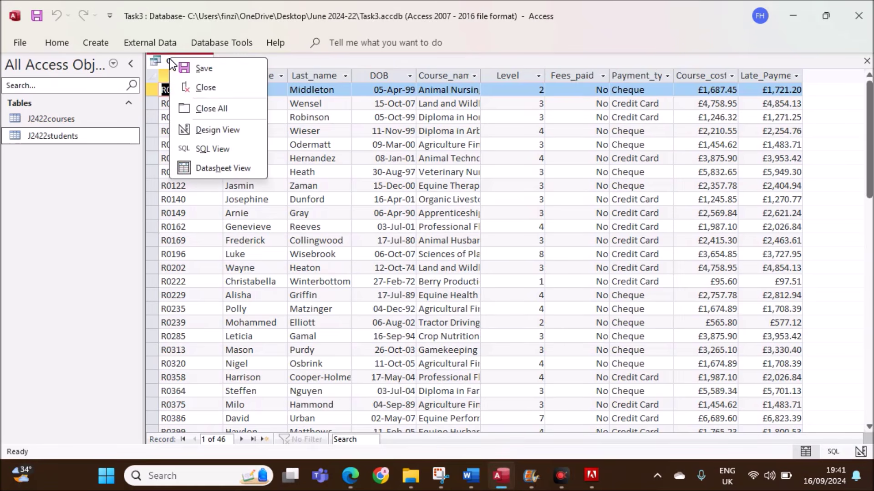
pyautogui.click(205, 70)
pyautogui.click(431, 193)
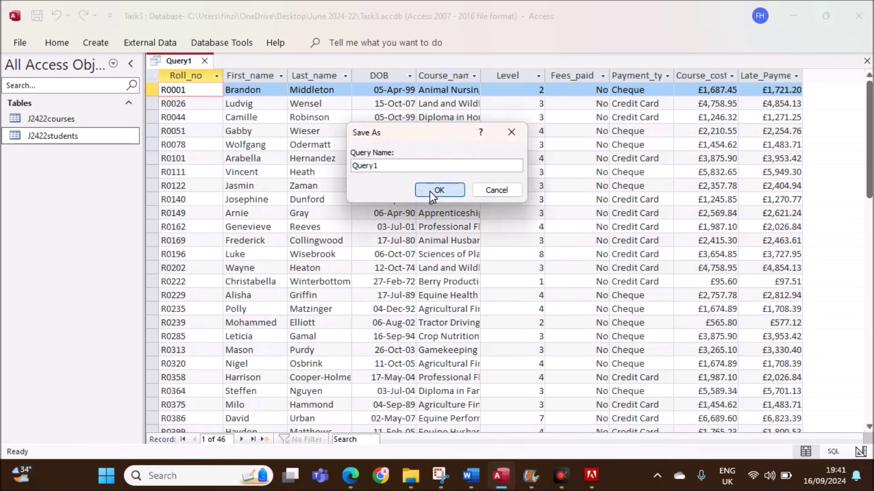
pyautogui.click(205, 61)
# - Start a Report Wizard report based on Query1 and include all of its fields
pyautogui.click(60, 170)
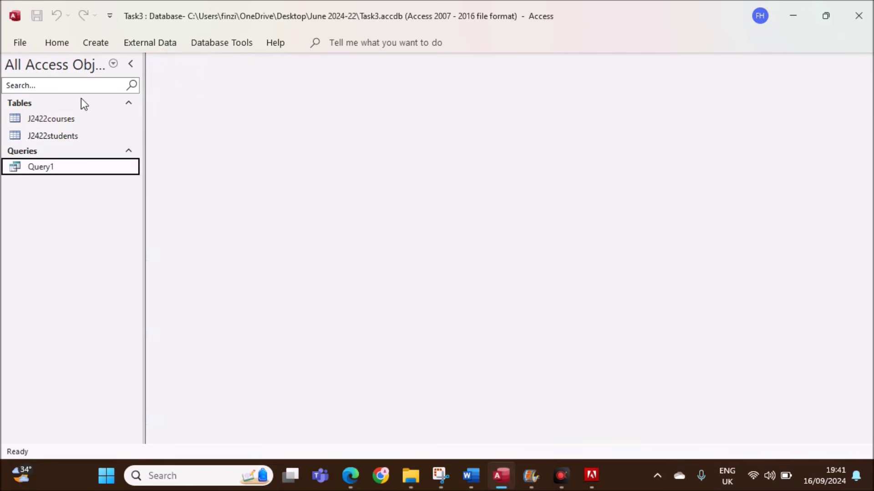
pyautogui.click(103, 47)
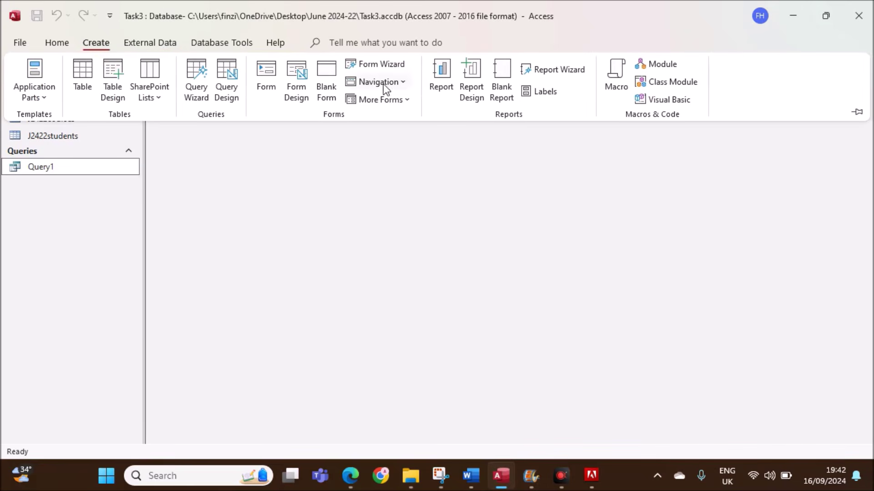
pyautogui.click(552, 69)
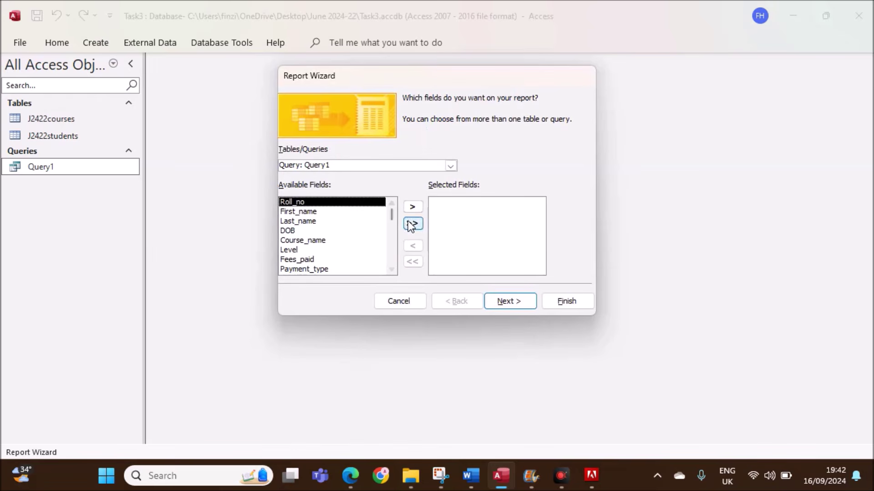
pyautogui.click(413, 224)
pyautogui.click(511, 304)
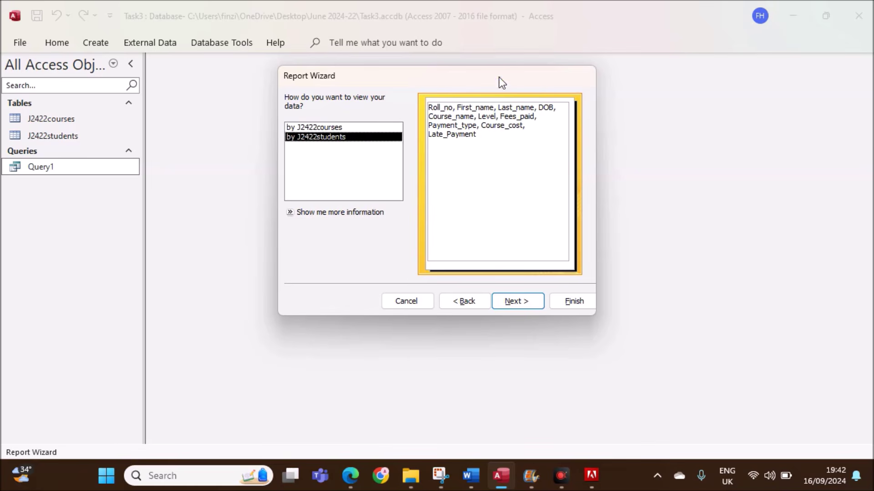
# - Compare the data views, choose by J2422students, and continue to the layout options without adding grouping or sorting
pyautogui.click(342, 128)
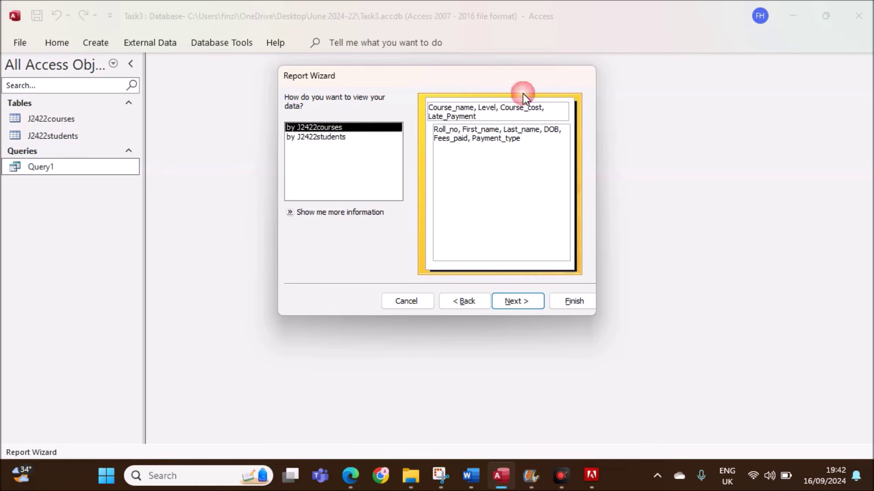
pyautogui.click(327, 138)
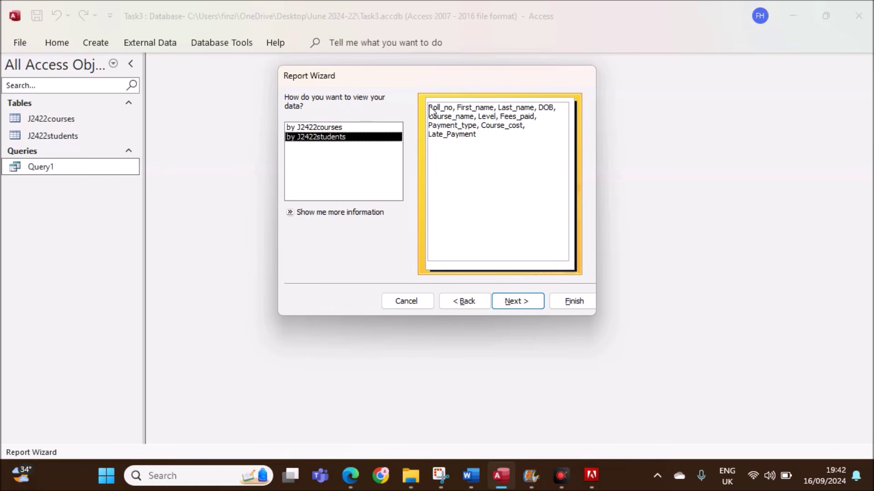
pyautogui.click(514, 301)
pyautogui.click(512, 302)
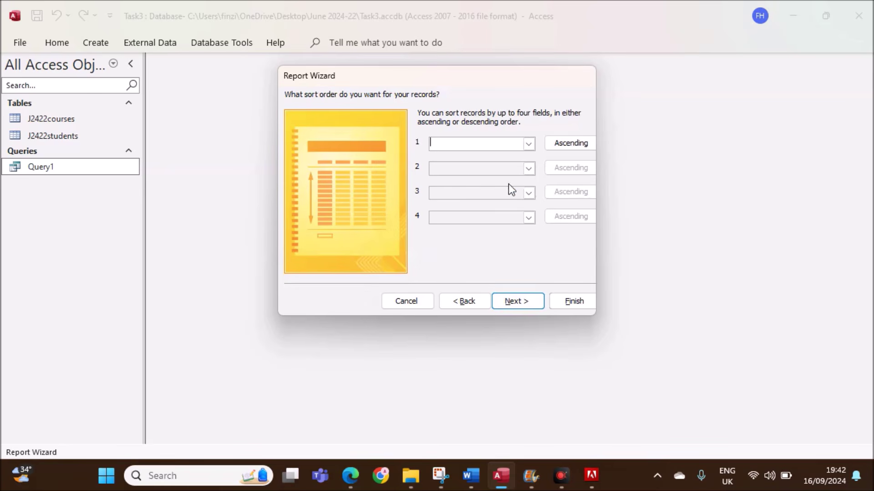
pyautogui.moveTo(443, 79); pyautogui.dragTo(348, 92)
pyautogui.click(416, 314)
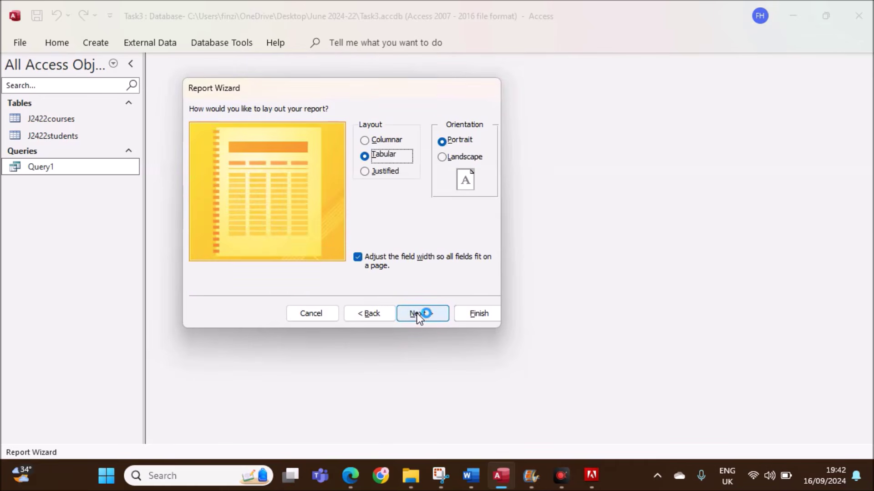
# - Highlight the landscape orientation line in the exam PDF, then set the tabular report's orientation to Landscape in the Access wizard
pyautogui.click(353, 474)
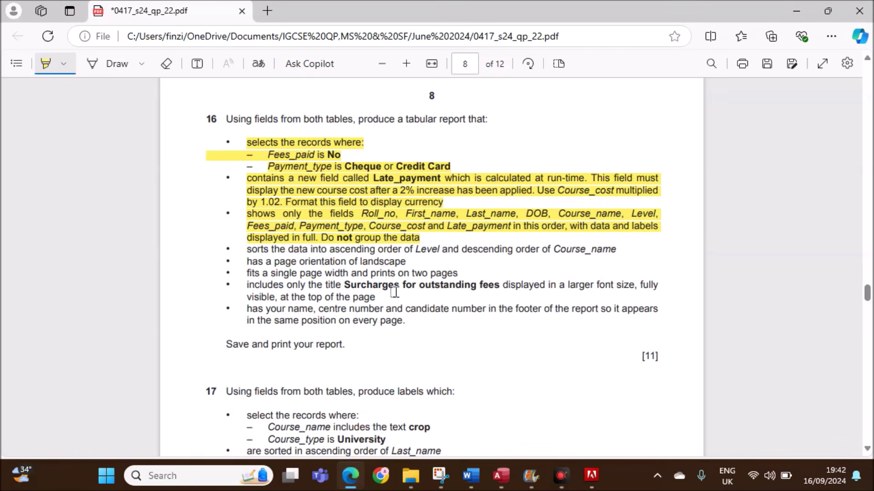
pyautogui.moveTo(247, 262); pyautogui.dragTo(404, 260)
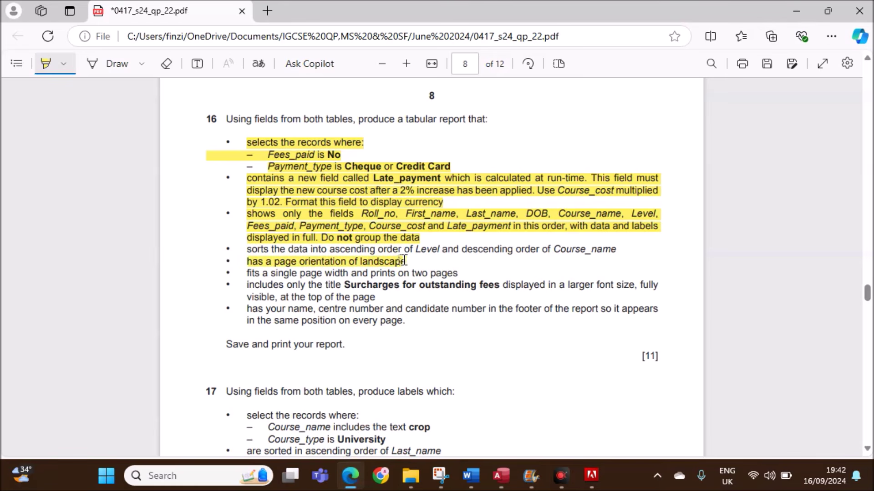
pyautogui.click(501, 475)
pyautogui.click(450, 158)
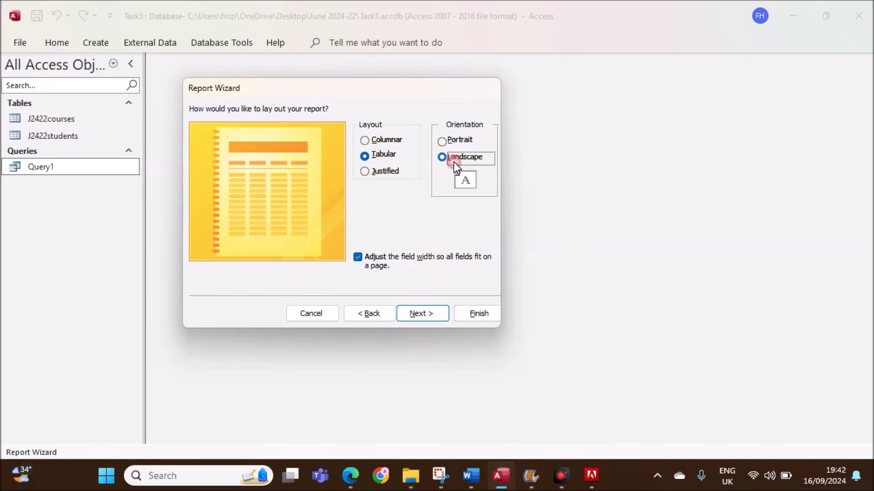
pyautogui.click(441, 315)
# - Switch to the exam PDF to look up the required report title in question 16
pyautogui.click(350, 475)
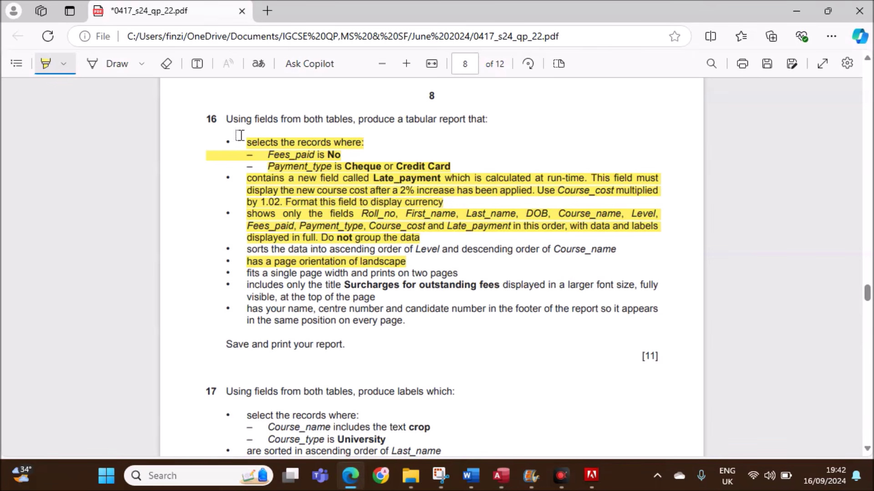
# - Turn off the highlighter and copy the report title "Surcharges for outstanding fees" from question 16
pyautogui.click(42, 64)
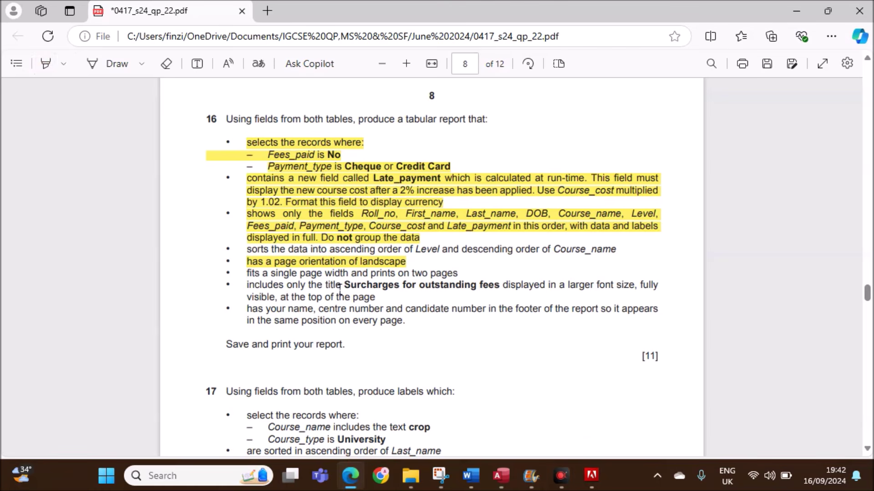
pyautogui.moveTo(346, 285); pyautogui.dragTo(500, 286)
pyautogui.hotkey('ctrl', 'c')
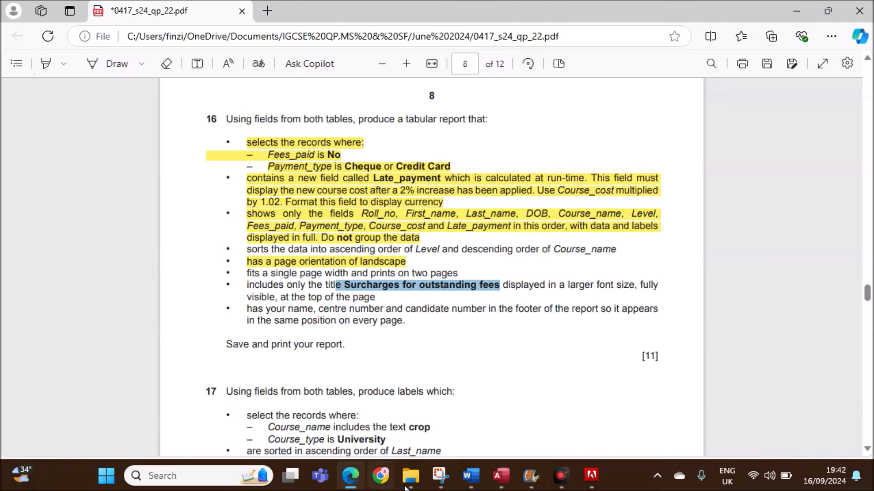
# - In Access, title the report "Surcharges for outstanding fees" and finish the Report Wizard with a preview of the report
pyautogui.click(501, 475)
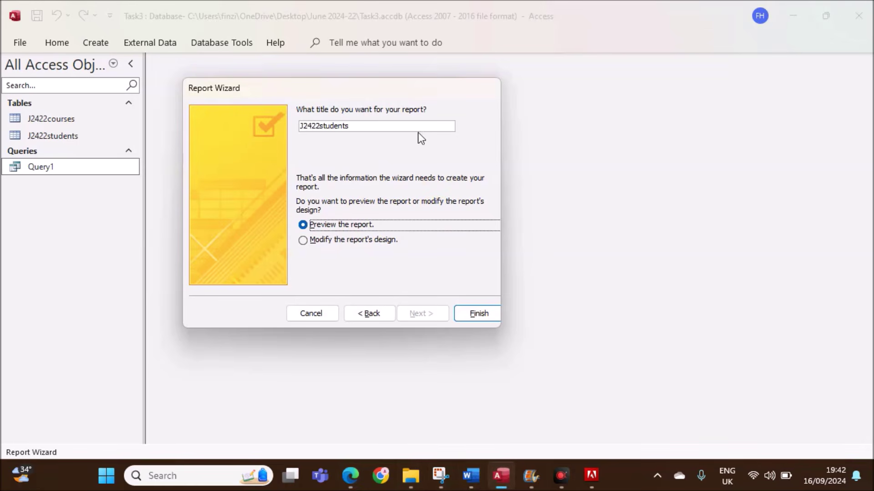
pyautogui.doubleClick(371, 129)
pyautogui.hotkey('ctrl', 'v')
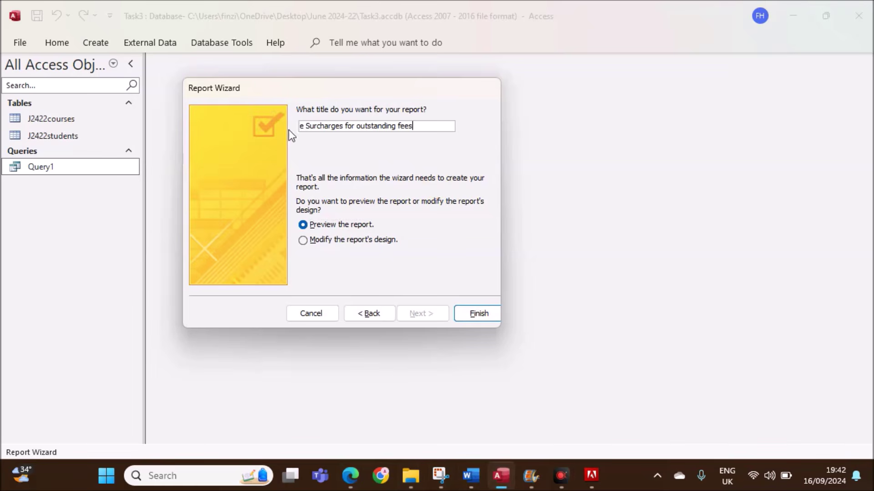
pyautogui.press('BackSpace')
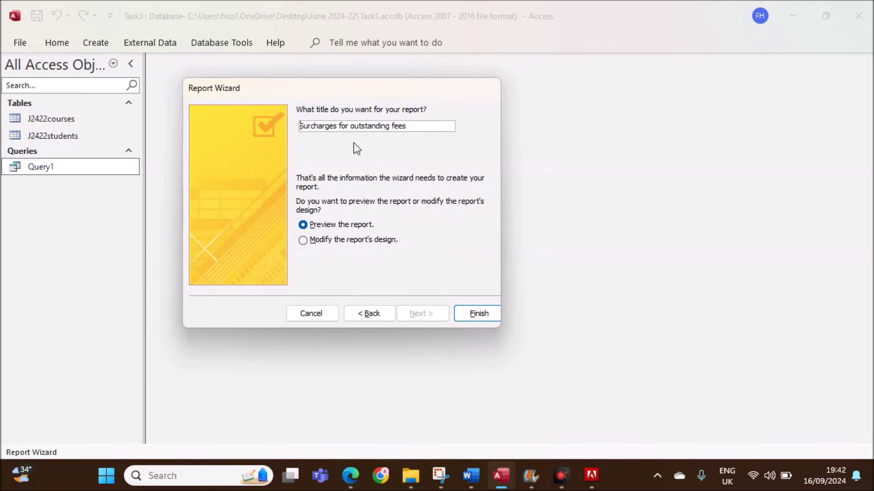
pyautogui.click(469, 315)
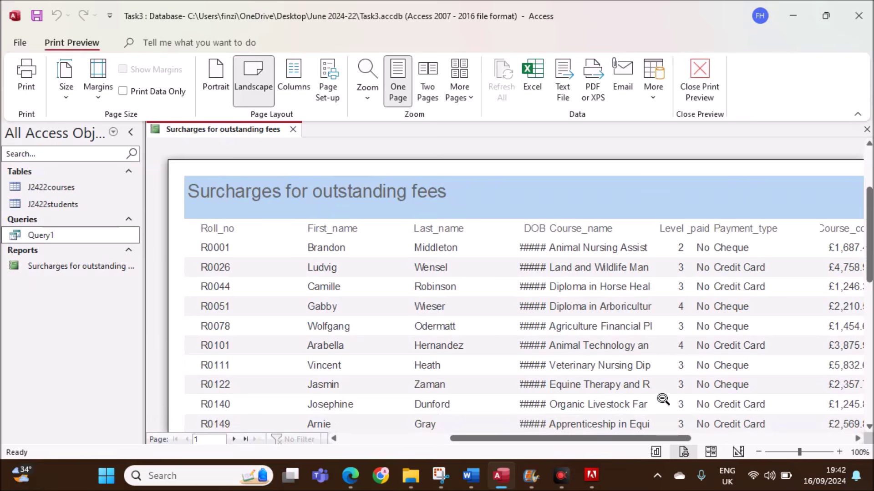
pyautogui.click(763, 454)
pyautogui.click(763, 454)
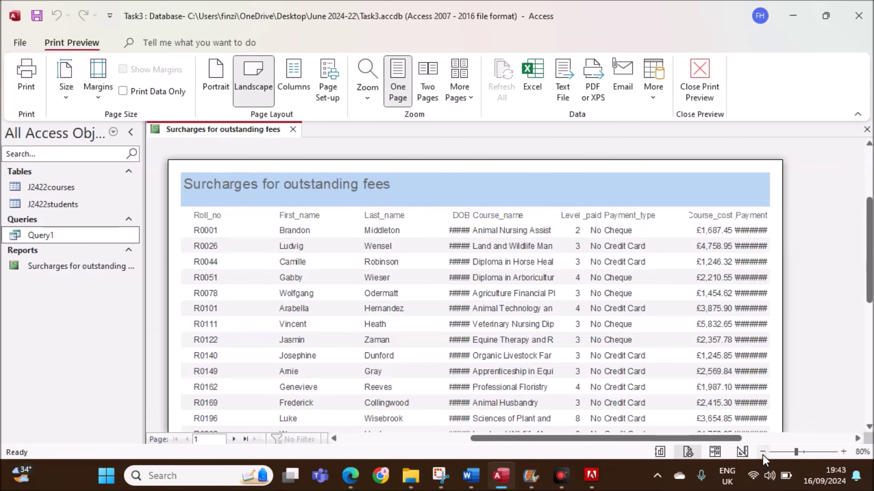
# - In the question paper PDF, highlight the question 16 requirement about sorting by Level and Course_name
pyautogui.click(350, 476)
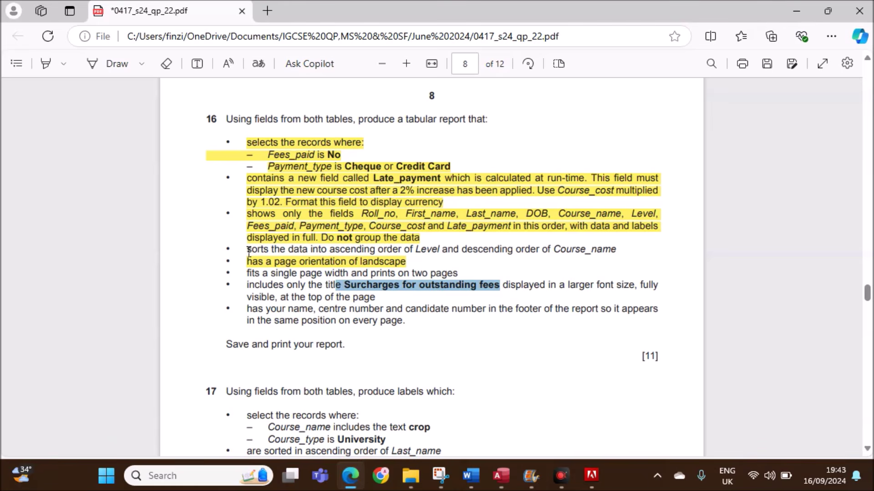
pyautogui.moveTo(249, 252); pyautogui.dragTo(618, 250)
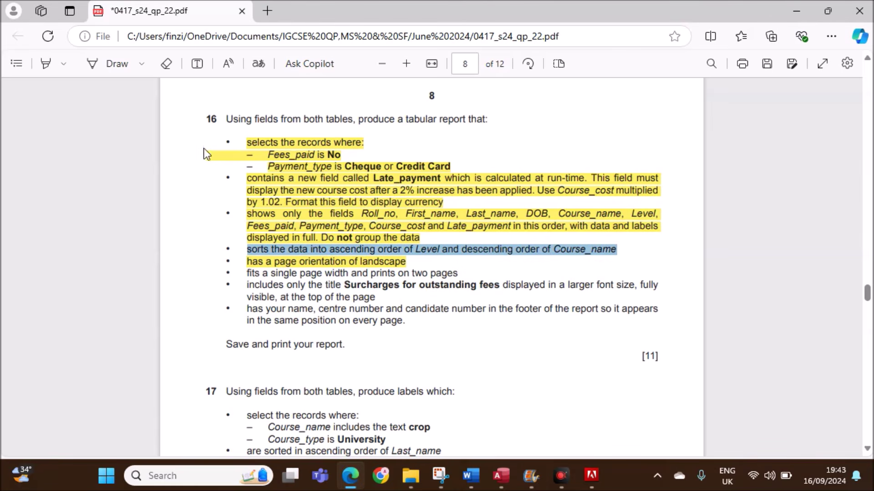
pyautogui.click(48, 65)
pyautogui.moveTo(247, 250); pyautogui.dragTo(621, 249)
# - In Access, open the report in Design View and display its grouping and sorting settings
pyautogui.click(501, 475)
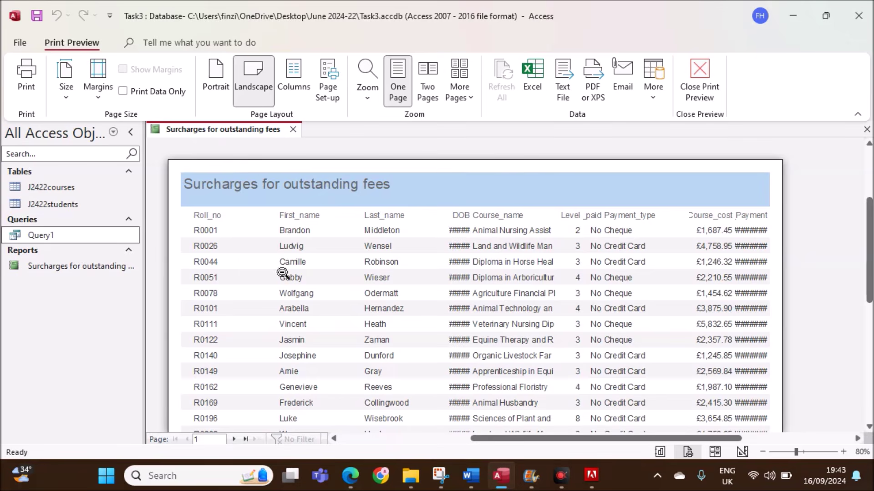
pyautogui.rightClick(221, 132)
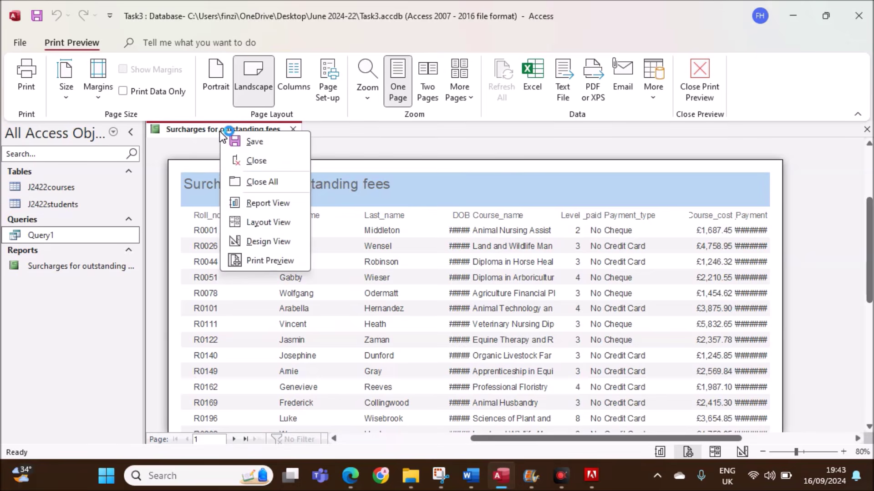
pyautogui.click(269, 242)
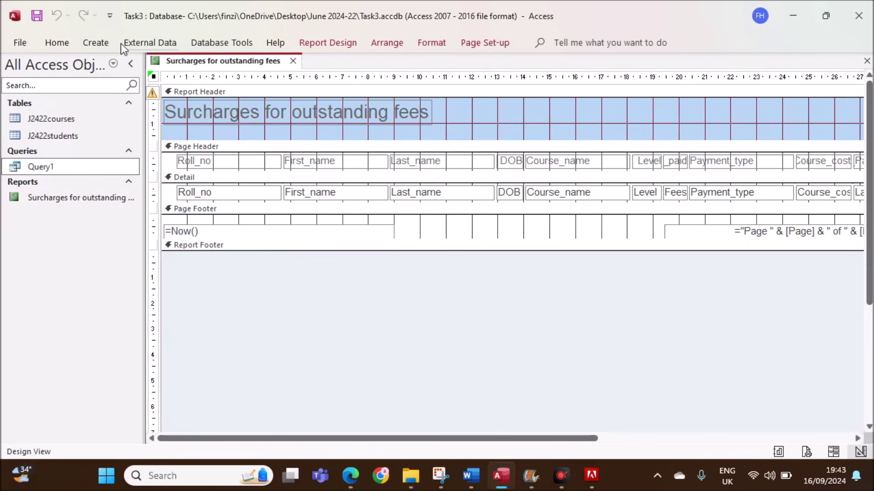
pyautogui.click(342, 42)
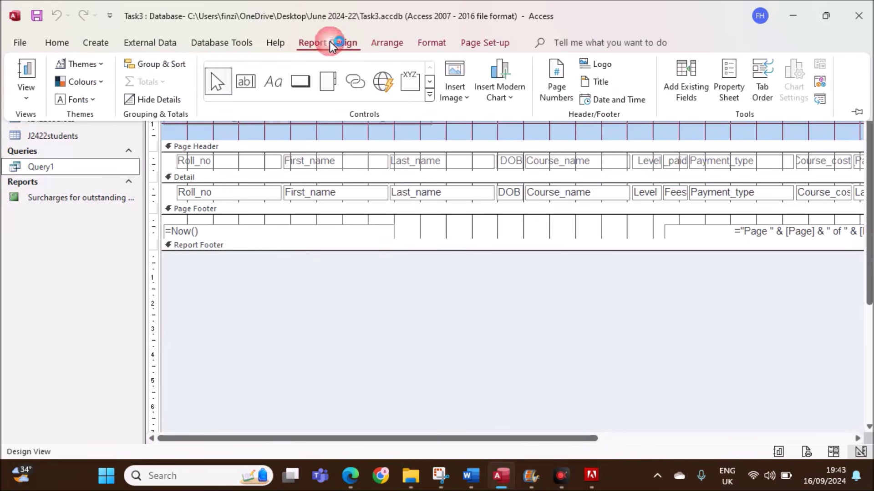
pyautogui.click(155, 69)
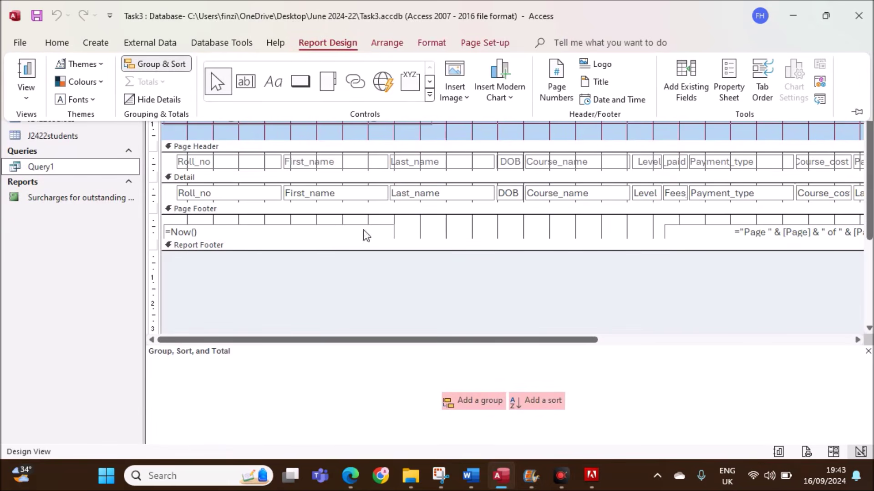
# - Add a report sort on Level from smallest to largest, checking the sort order in the question paper
pyautogui.click(539, 405)
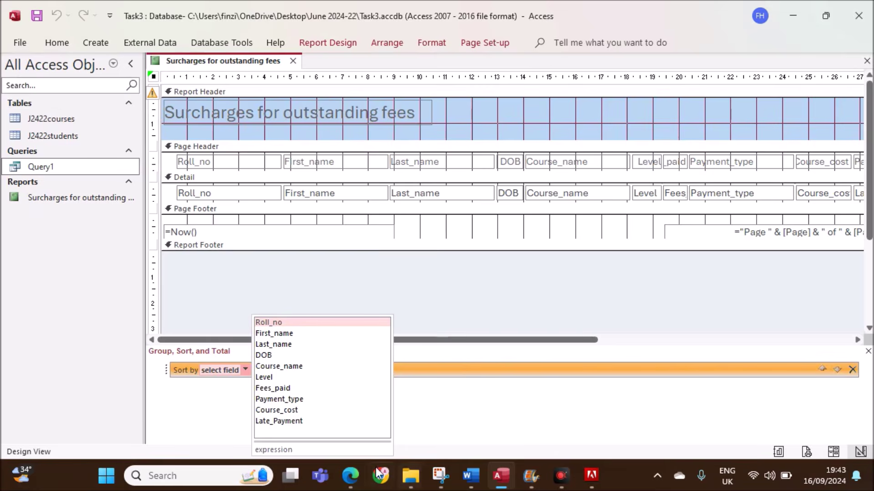
pyautogui.click(351, 476)
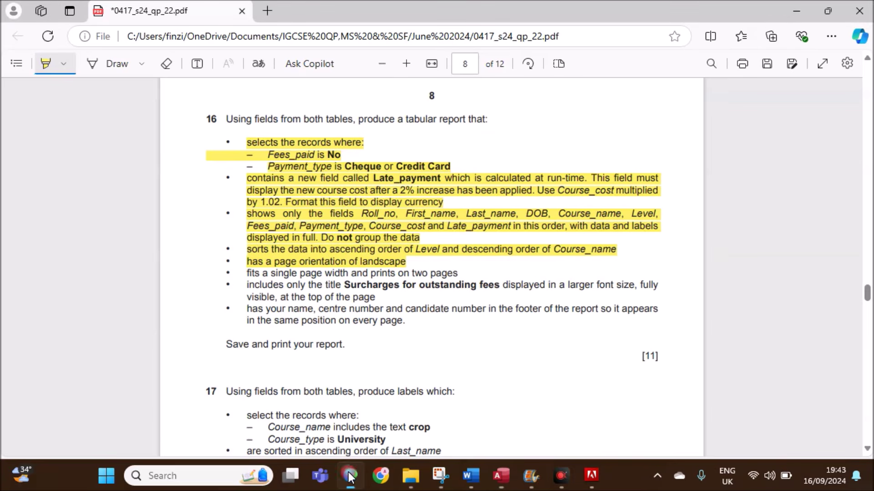
pyautogui.click(501, 475)
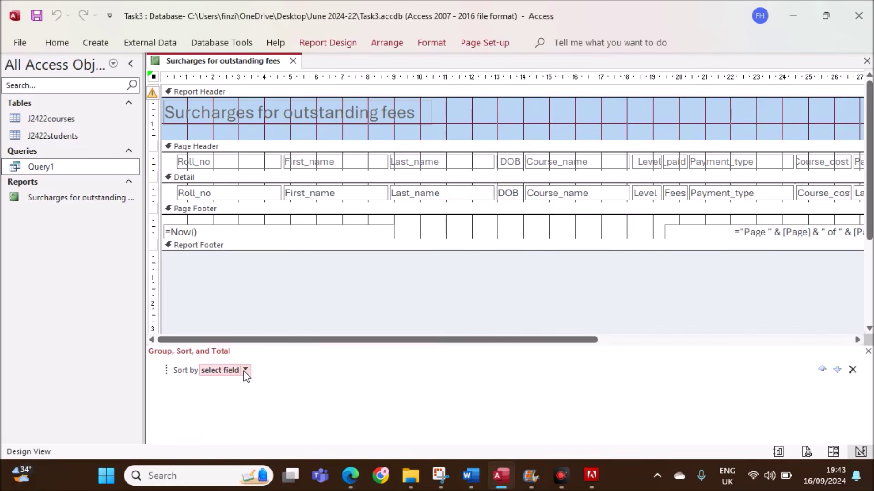
pyautogui.click(246, 370)
pyautogui.click(264, 377)
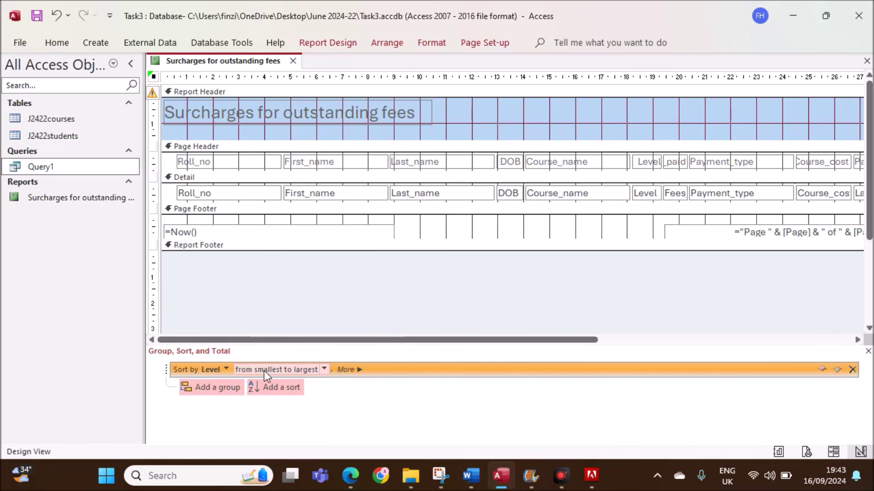
# - Add a second sort on Course_name with Z on top and close the sorting settings
pyautogui.click(291, 388)
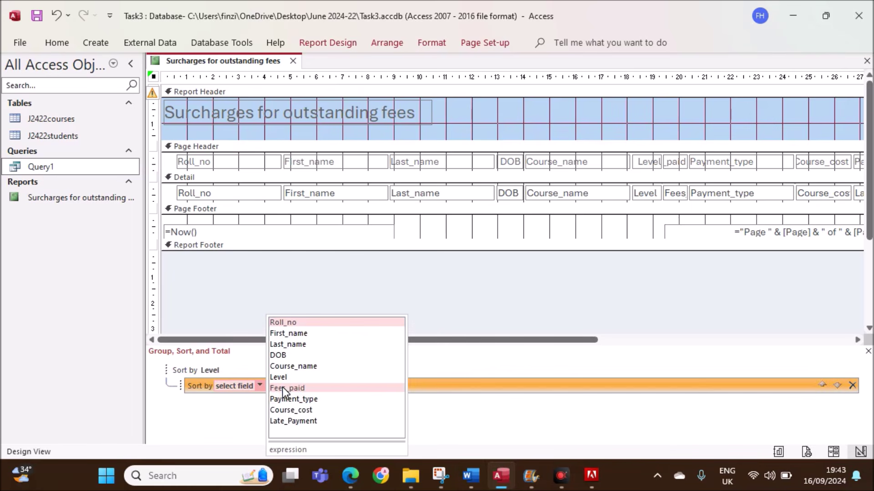
pyautogui.click(301, 367)
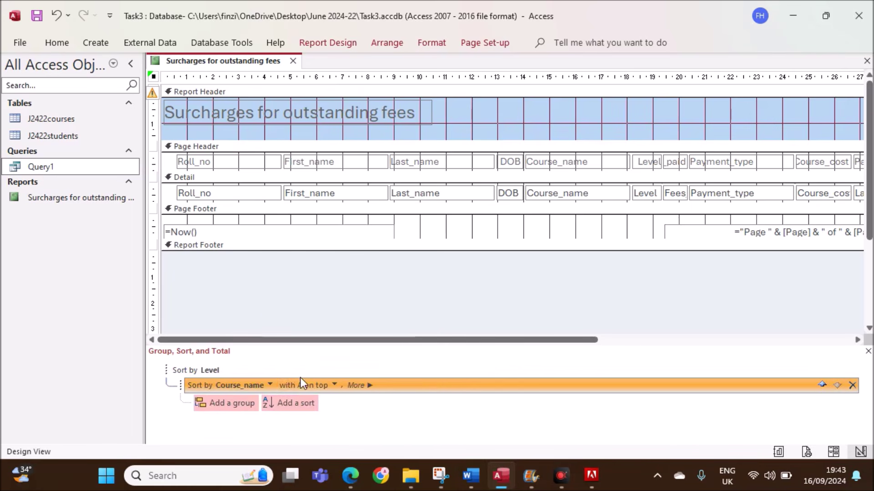
pyautogui.click(334, 385)
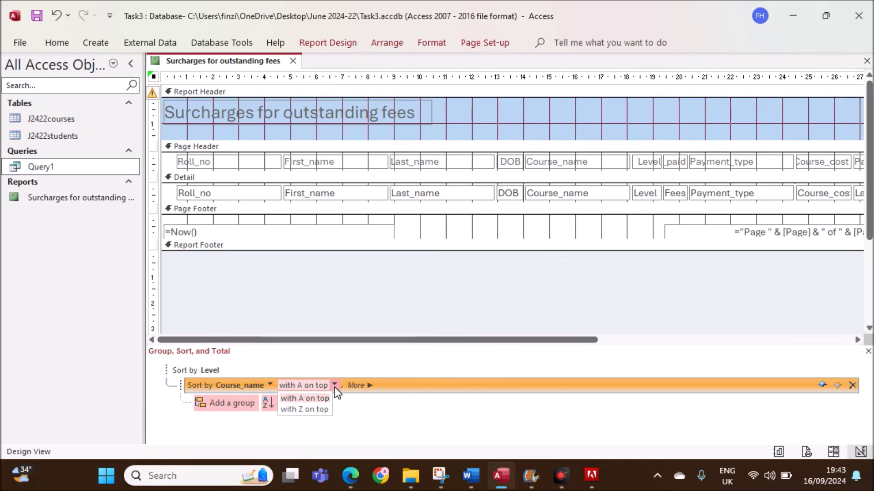
pyautogui.click(310, 410)
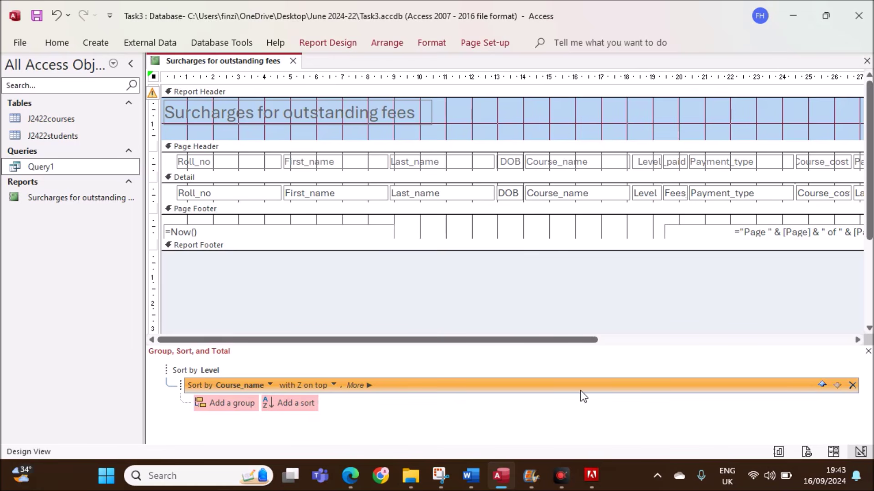
pyautogui.click(868, 352)
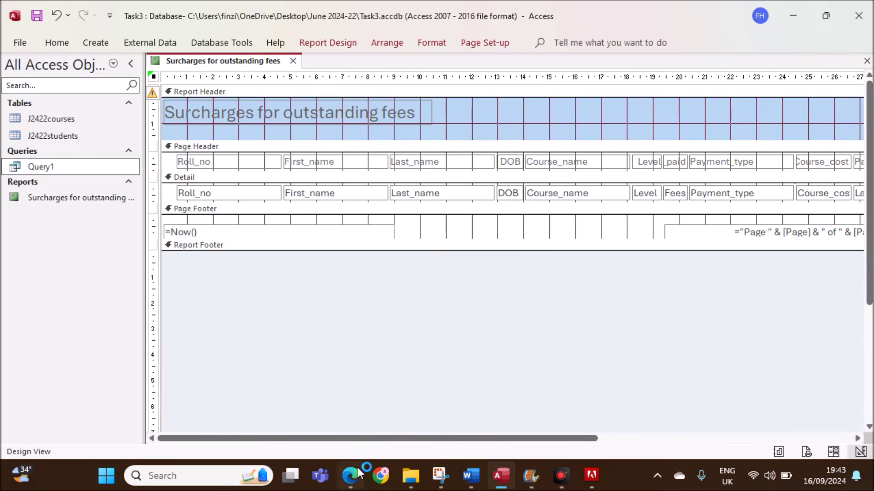
# - In the question paper PDF, highlight the question 16 requirements about the report title and the footer details
pyautogui.click(357, 462)
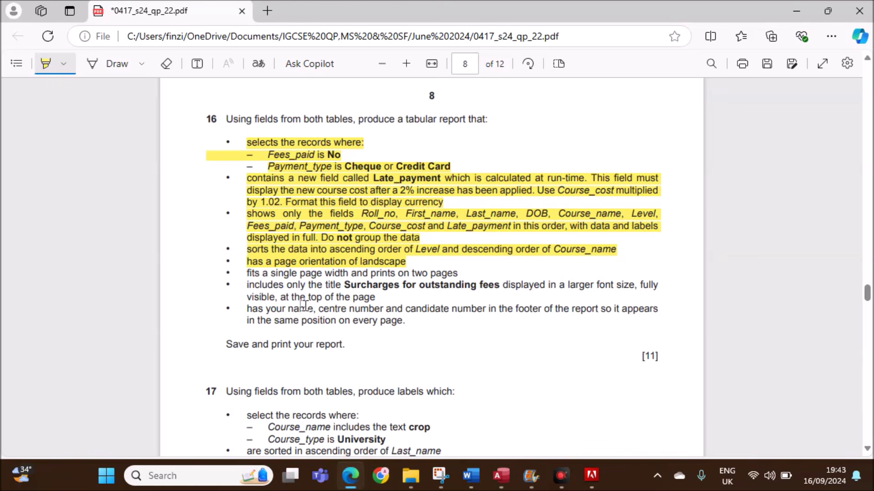
pyautogui.moveTo(244, 285); pyautogui.dragTo(377, 296)
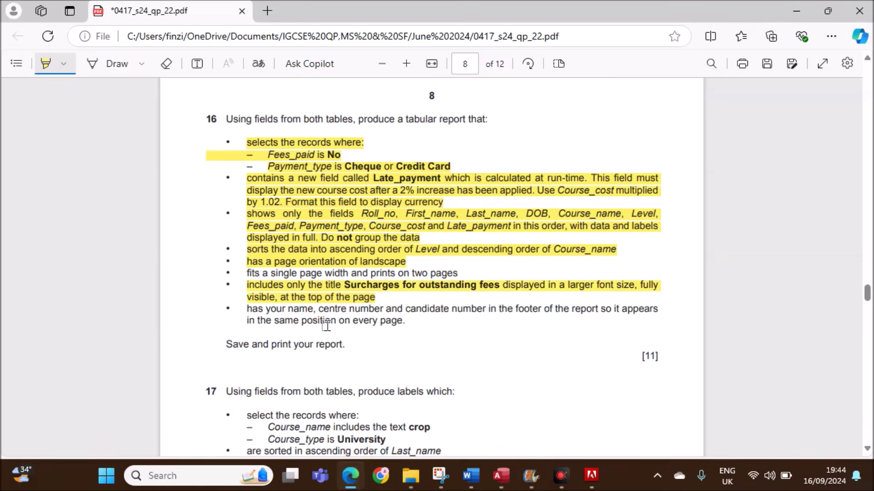
pyautogui.moveTo(246, 308); pyautogui.dragTo(411, 322)
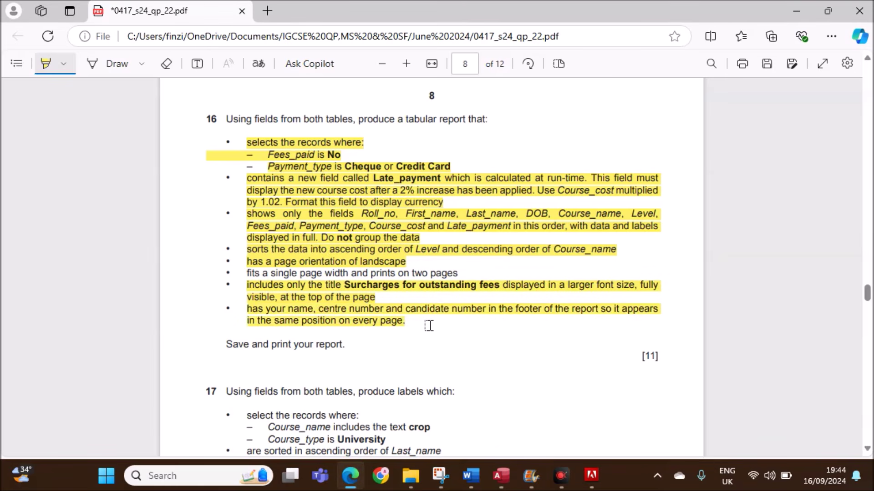
# - In Access, delete the =Now() date control from the report's page footer
pyautogui.click(501, 476)
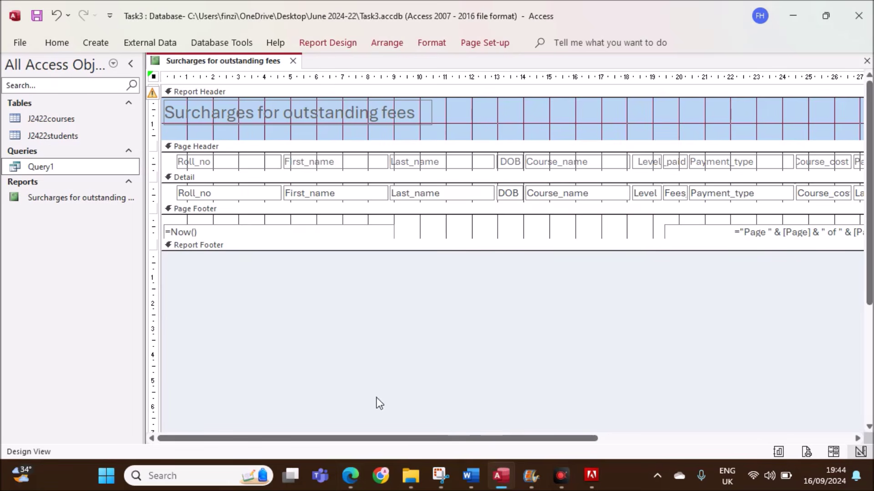
pyautogui.click(241, 231)
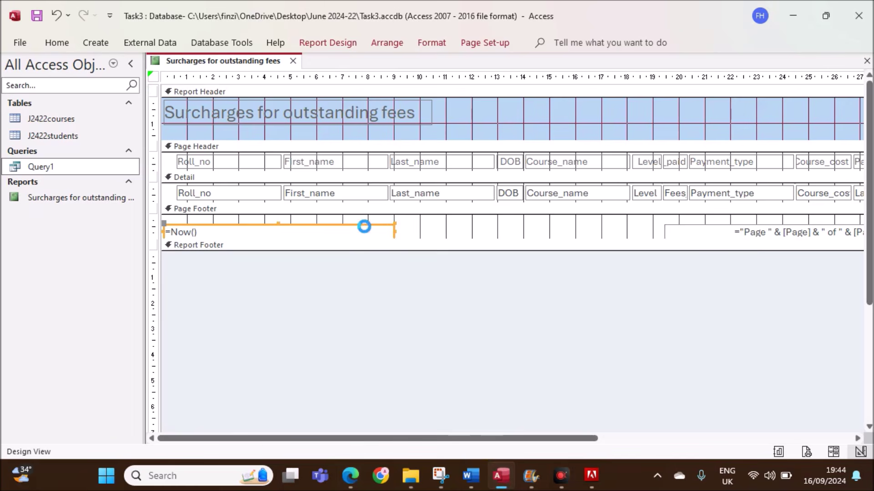
pyautogui.press('Delete')
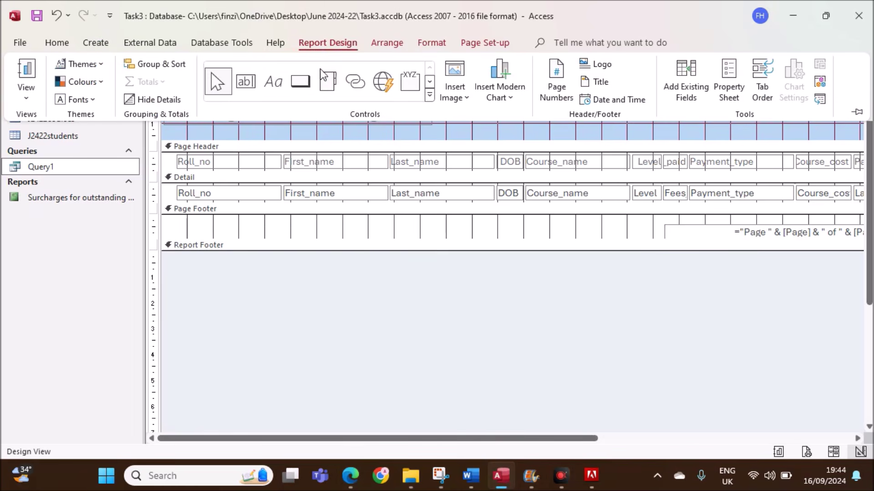
# - Add a label about 6 cm wide in the page footer reading "Name" followed by the centre number and candidate number
pyautogui.click(278, 85)
pyautogui.click(182, 224)
pyautogui.click(272, 84)
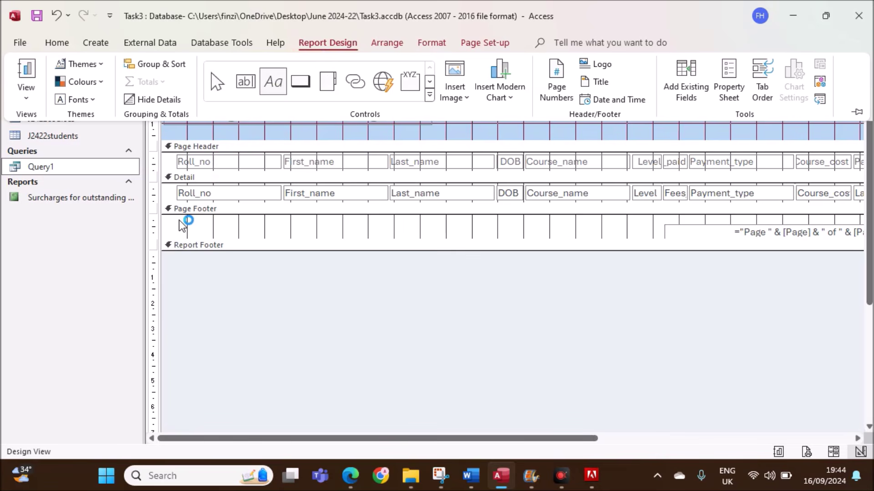
pyautogui.click(179, 220)
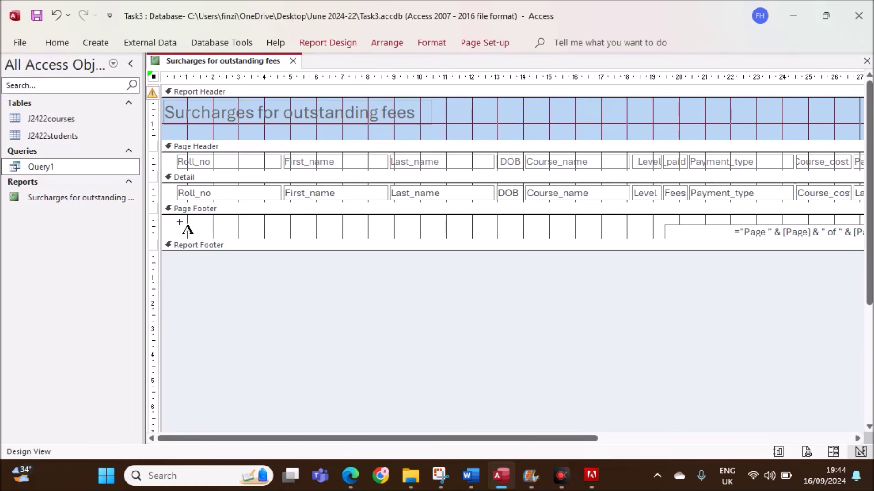
pyautogui.moveTo(180, 219)
pyautogui.mouseDown()
pyautogui.moveTo(267, 243)
pyautogui.moveTo(331, 240)
pyautogui.mouseUp()
pyautogui.write('Name,')
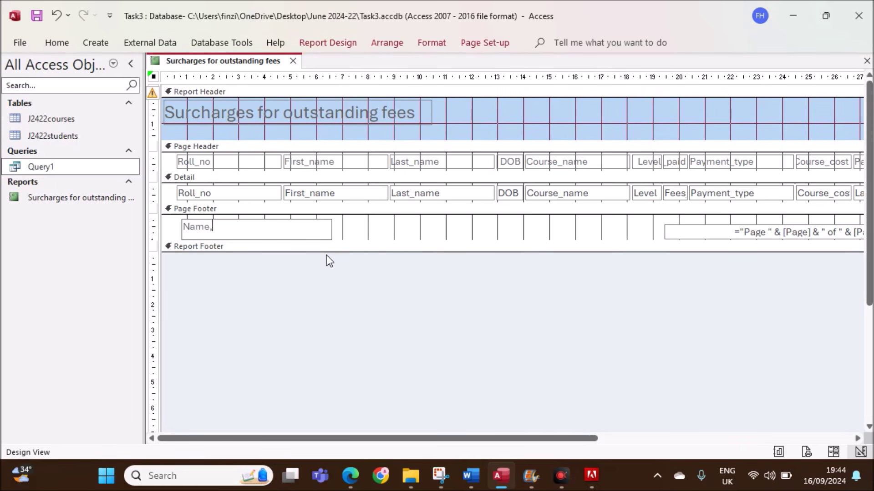
pyautogui.write('ZZ123,1234')
pyautogui.click(371, 233)
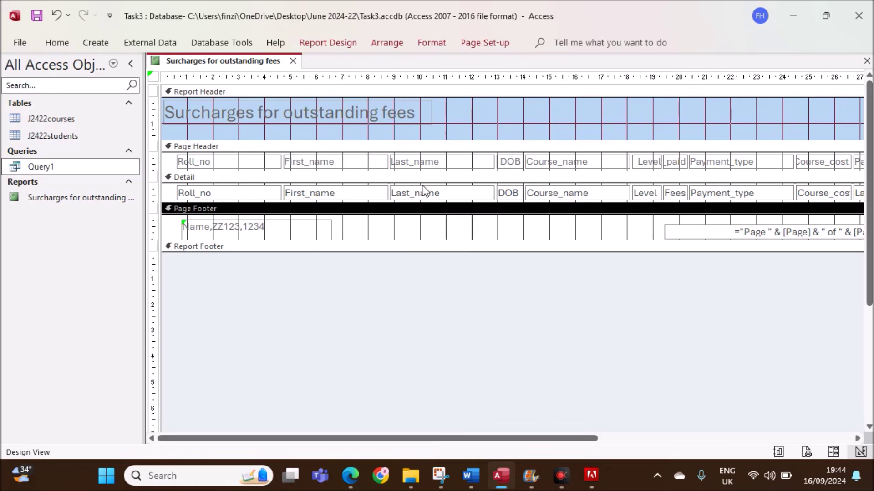
# - Switch the report to Layout View, move the Roll_no column to the report's left margin and narrow it to fit its contents
pyautogui.rightClick(215, 67)
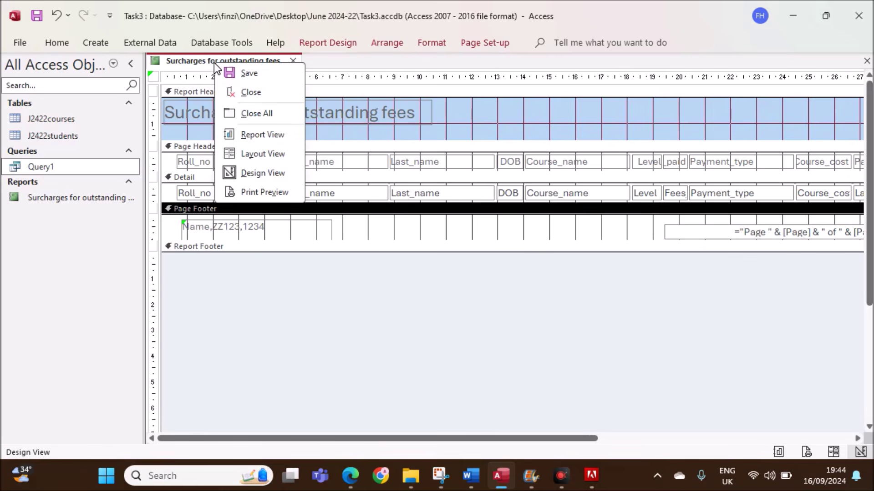
pyautogui.click(260, 155)
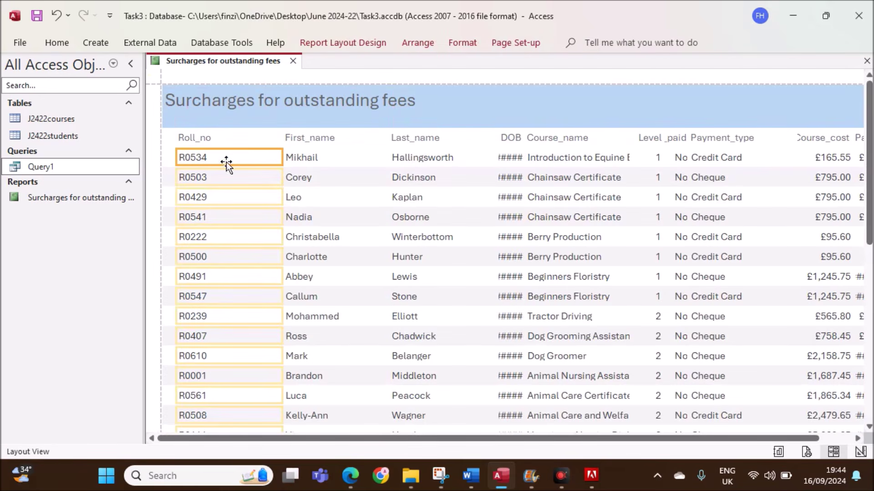
pyautogui.click(197, 139)
pyautogui.keyDown('ctrl'); pyautogui.click(197, 157); pyautogui.keyUp('ctrl')
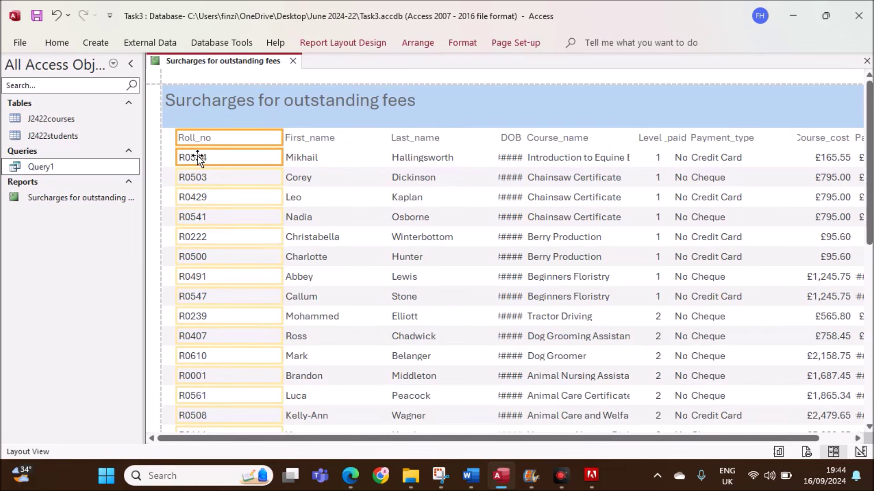
pyautogui.press('Left')
pyautogui.press('Left')
pyautogui.press('Left')
pyautogui.press('Left')
pyautogui.press('Left')
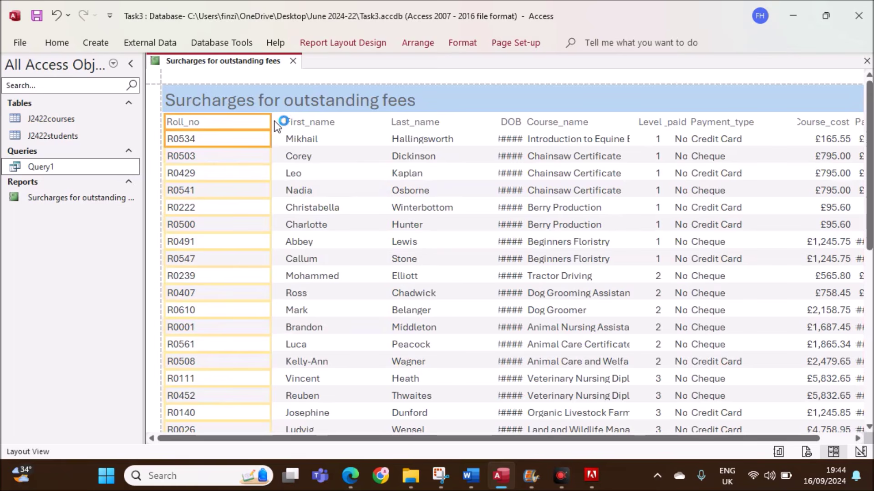
pyautogui.moveTo(272, 119); pyautogui.dragTo(214, 121)
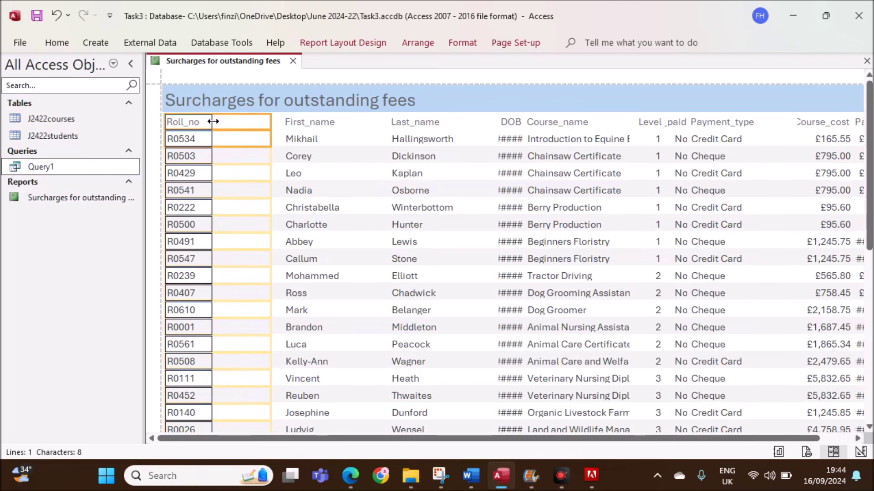
# - Narrow the First_name column, heading and data together, keeping room for the longest first names
pyautogui.click(298, 127)
pyautogui.click(302, 138)
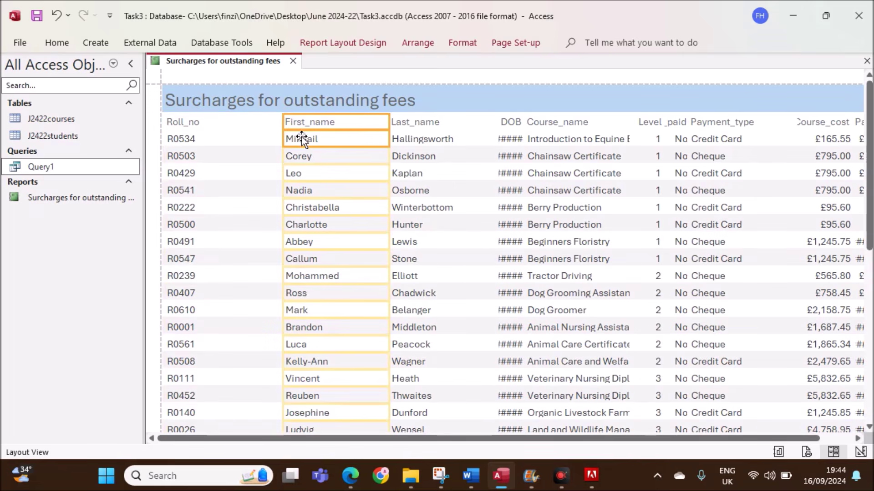
pyautogui.moveTo(387, 122); pyautogui.dragTo(364, 121)
pyautogui.scroll(-5, 310, 282)
pyautogui.scroll(-5, 334, 307)
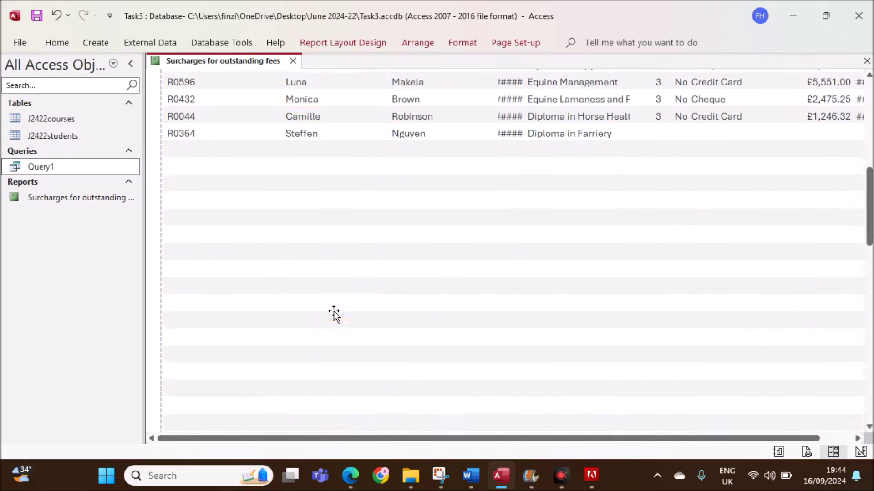
pyautogui.scroll(9, 334, 312)
pyautogui.scroll(1, 334, 314)
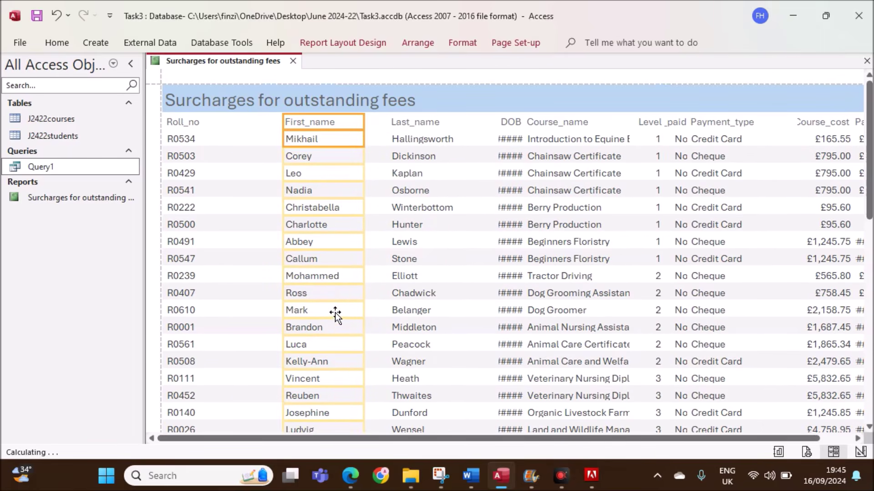
# - Move the First_name heading and data across to sit directly beside the Roll_no column
pyautogui.press('Left')
pyautogui.press('Left')
pyautogui.press('Left')
pyautogui.press('Left')
pyautogui.press('Left')
pyautogui.press('Left')
pyautogui.press('Left')
pyautogui.press('Left')
pyautogui.press('Left')
pyautogui.press('Left')
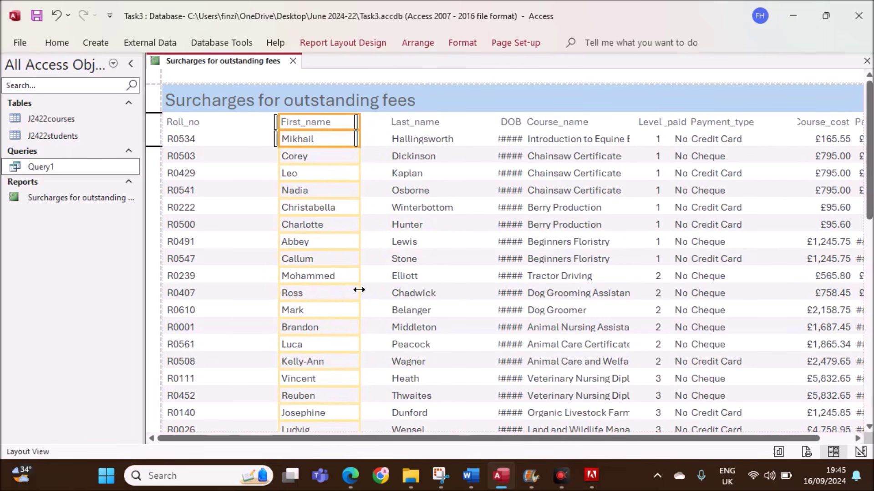
pyautogui.press('Left')
pyautogui.press('Left')
pyautogui.press('Left')
pyautogui.press('Left')
pyautogui.press('Left')
pyautogui.press('Left')
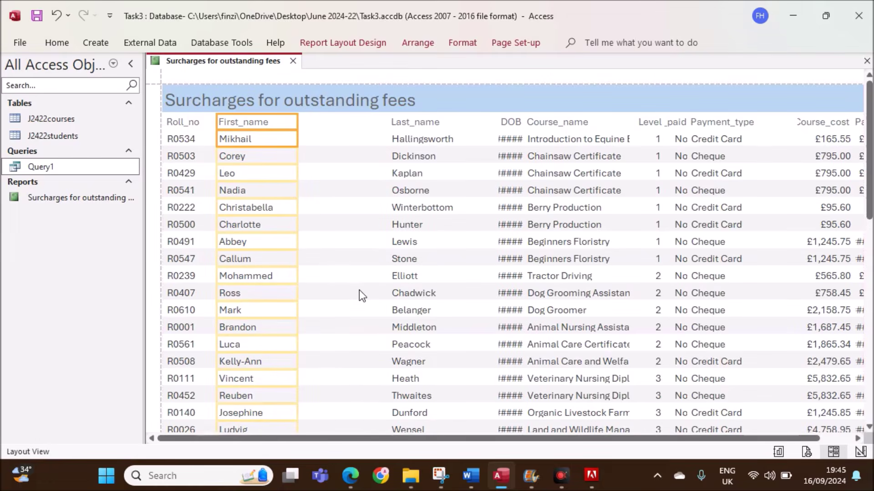
pyautogui.press('Left')
# - Narrow the Last_name column and move its heading and data directly beside First_name
pyautogui.click(435, 123)
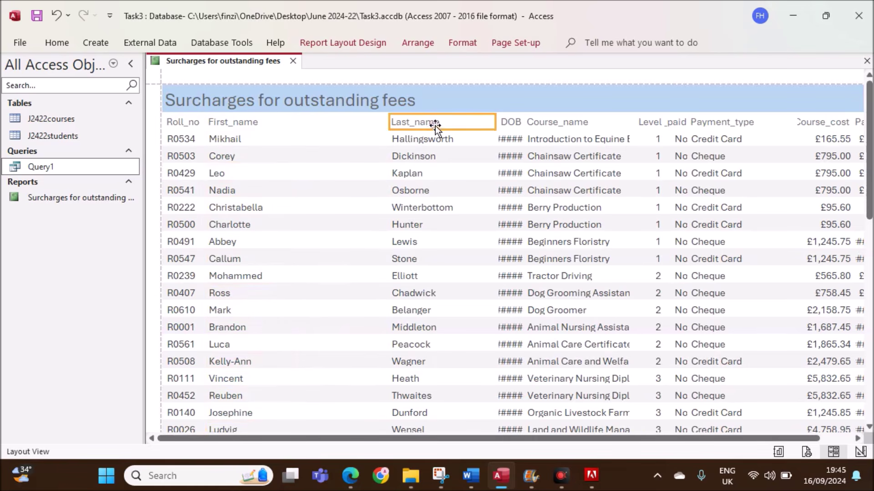
pyautogui.moveTo(497, 121); pyautogui.dragTo(472, 121)
pyautogui.click(427, 113)
pyautogui.moveTo(419, 117); pyautogui.dragTo(301, 118)
pyautogui.scroll(-15, 380, 253)
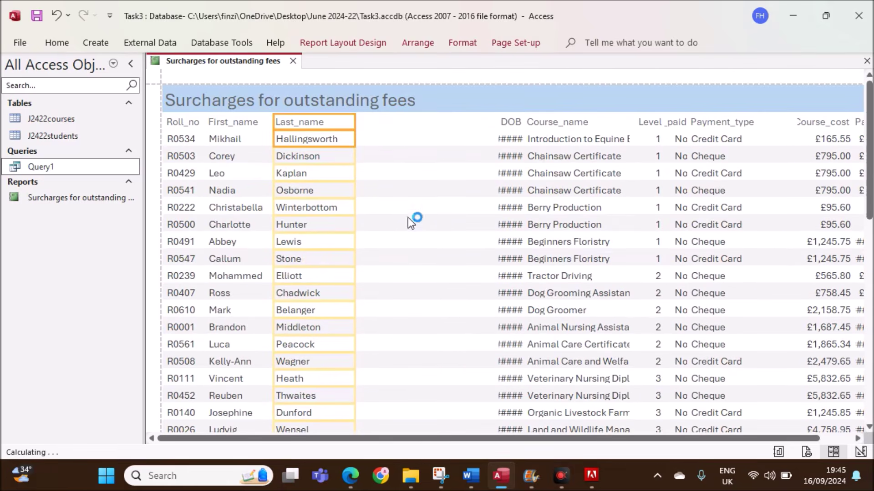
# - Widen the DOB column enough for full dates and move it directly beside Last_name
pyautogui.click(509, 121)
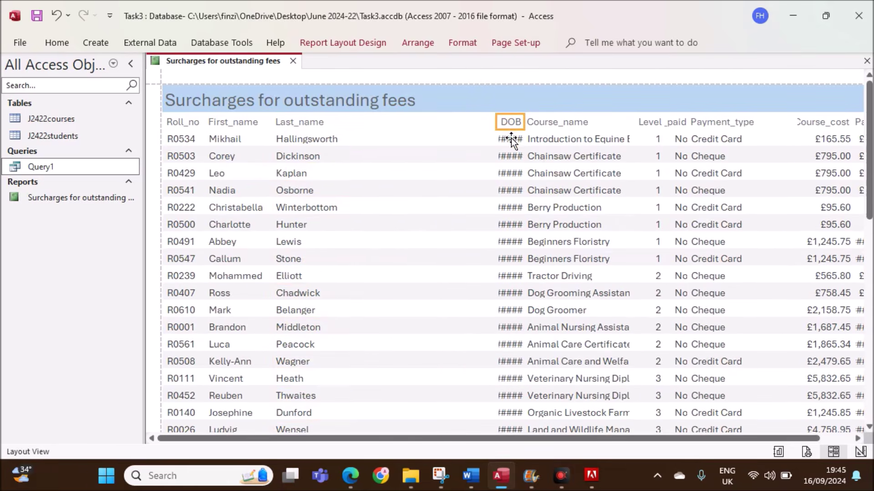
pyautogui.moveTo(496, 122); pyautogui.dragTo(477, 124)
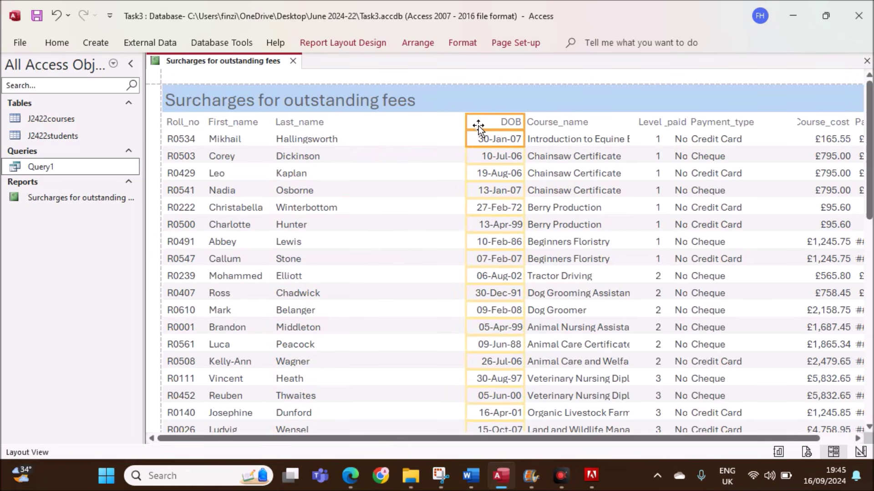
pyautogui.moveTo(371, 122); pyautogui.dragTo(373, 121)
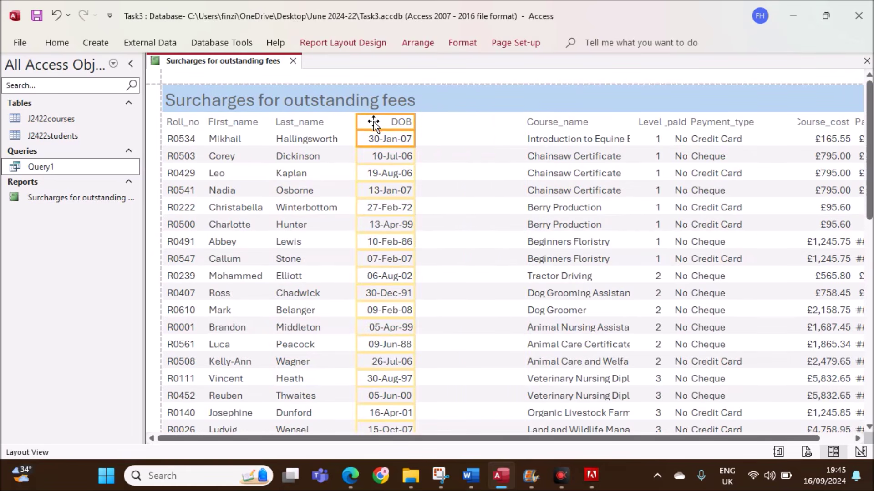
# - Move the Course_name column beside DOB and widen it until the longest course names fit in full
pyautogui.click(558, 122)
pyautogui.click(557, 137)
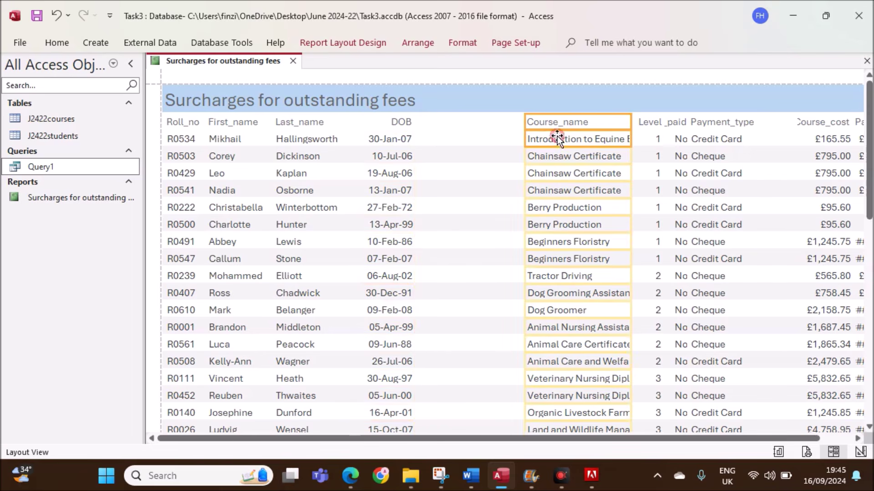
pyautogui.moveTo(551, 124); pyautogui.dragTo(448, 122)
pyautogui.moveTo(524, 122); pyautogui.dragTo(582, 122)
pyautogui.scroll(-3, 556, 297)
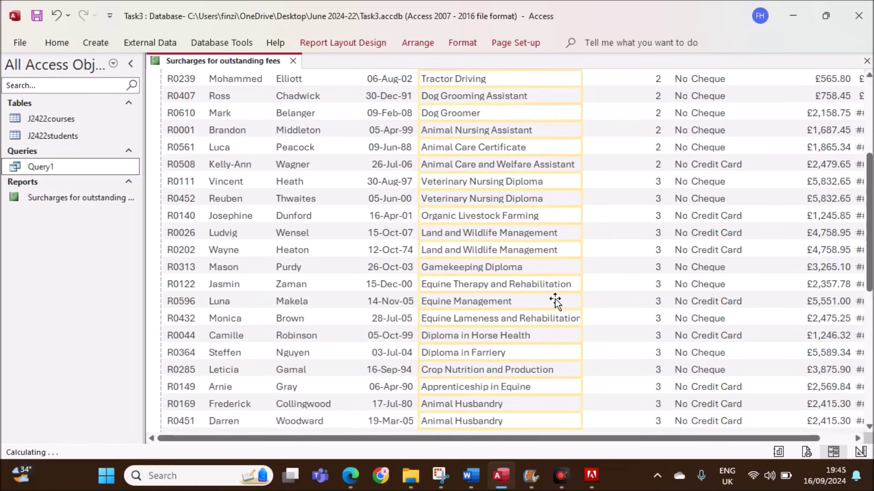
pyautogui.moveTo(581, 300); pyautogui.dragTo(589, 301)
pyautogui.scroll(-3, 591, 321)
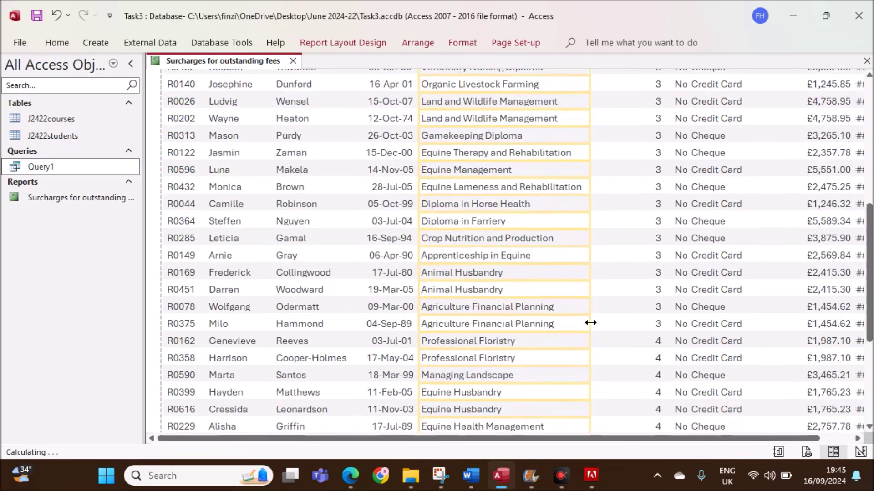
pyautogui.scroll(-3, 591, 322)
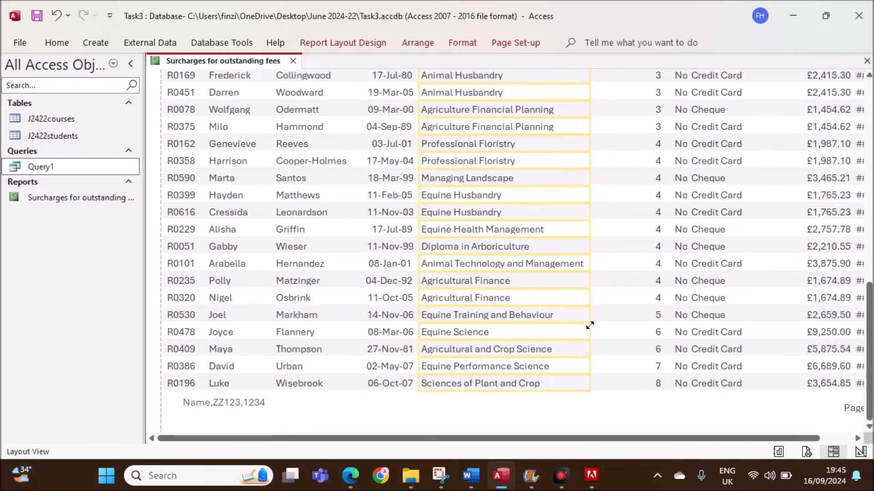
pyautogui.scroll(15, 580, 355)
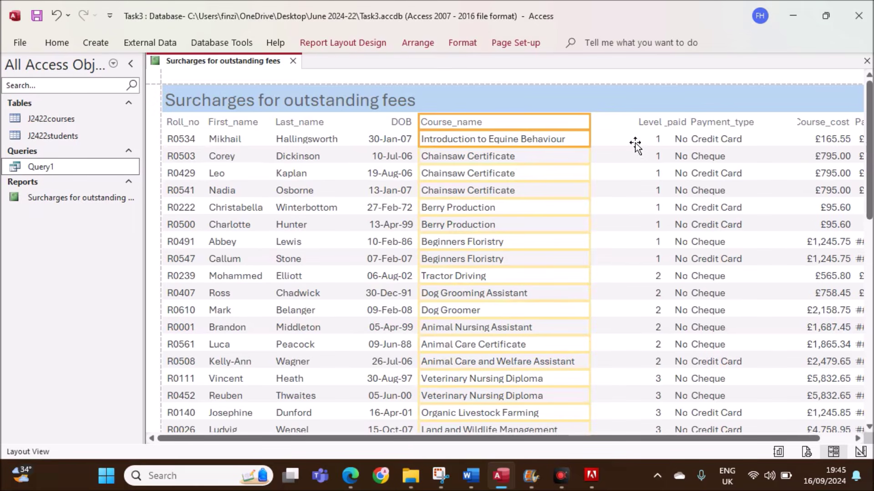
# - Move the Level column beside Course_name and widen the Fees_paid column until its whole heading fits
pyautogui.click(658, 123)
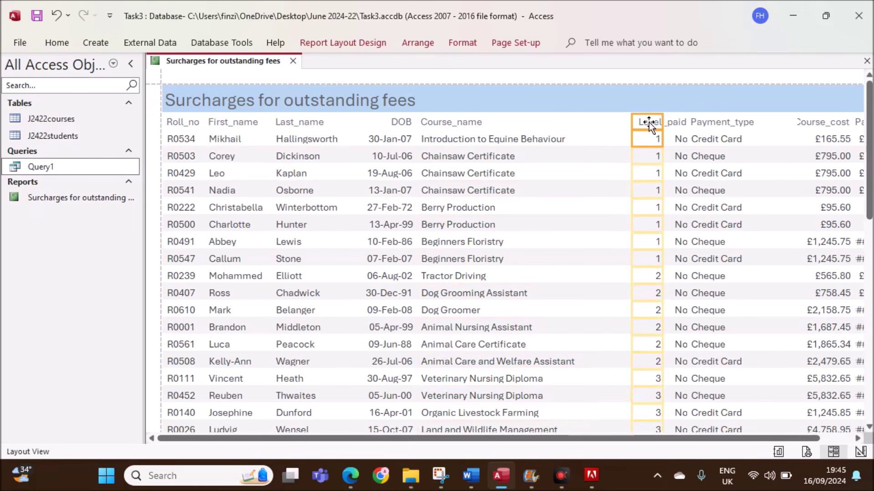
pyautogui.moveTo(608, 123); pyautogui.dragTo(602, 122)
pyautogui.click(685, 122)
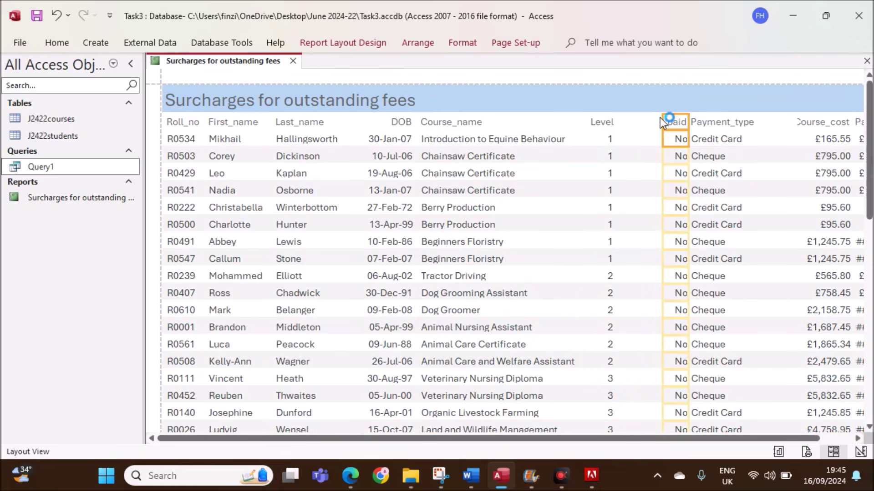
pyautogui.moveTo(662, 122); pyautogui.dragTo(634, 128)
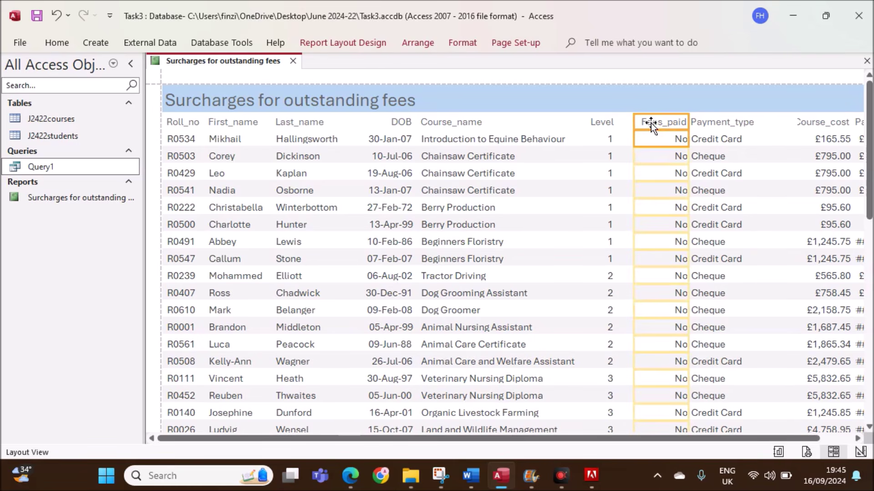
# - Move the Fees_paid column beside Level and trim its width slightly to fit the heading
pyautogui.press('Left')
pyautogui.press('Left')
pyautogui.press('Left')
pyautogui.press('Left')
pyautogui.press('Left')
pyautogui.press('Left')
pyautogui.press('Left')
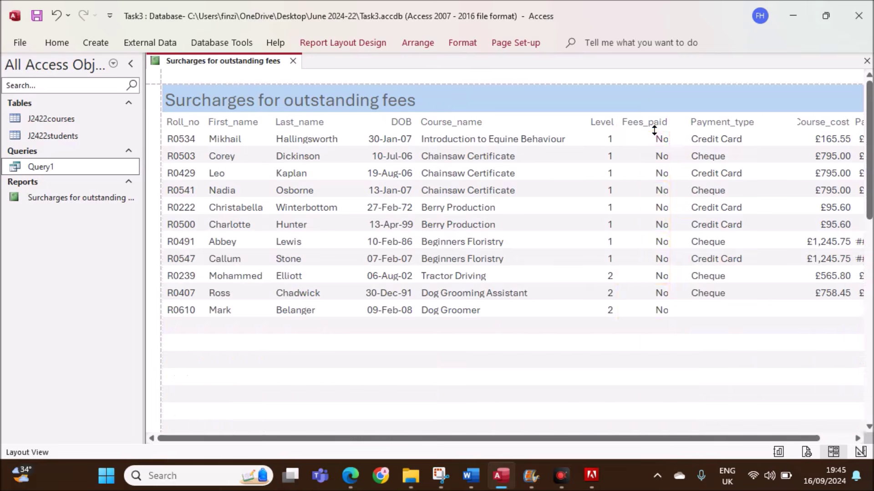
pyautogui.moveTo(617, 128); pyautogui.dragTo(622, 129)
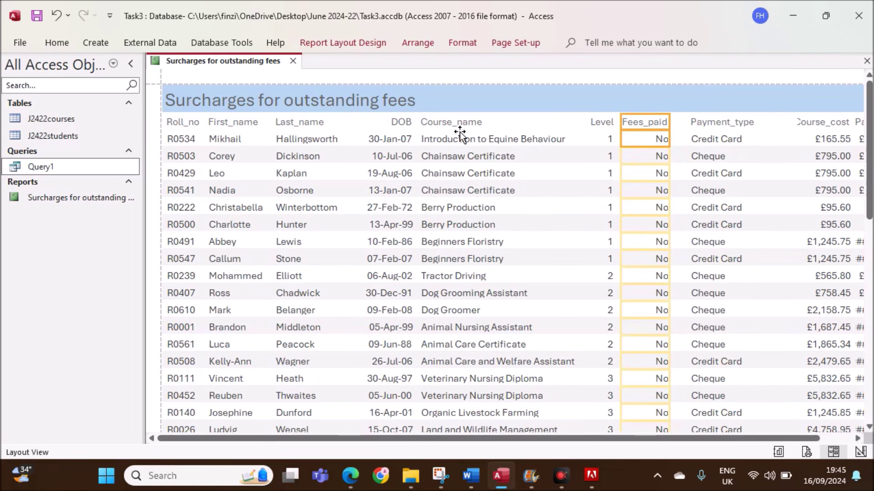
# - Narrow the Payment_type heading and data to the width of their text
pyautogui.click(721, 122)
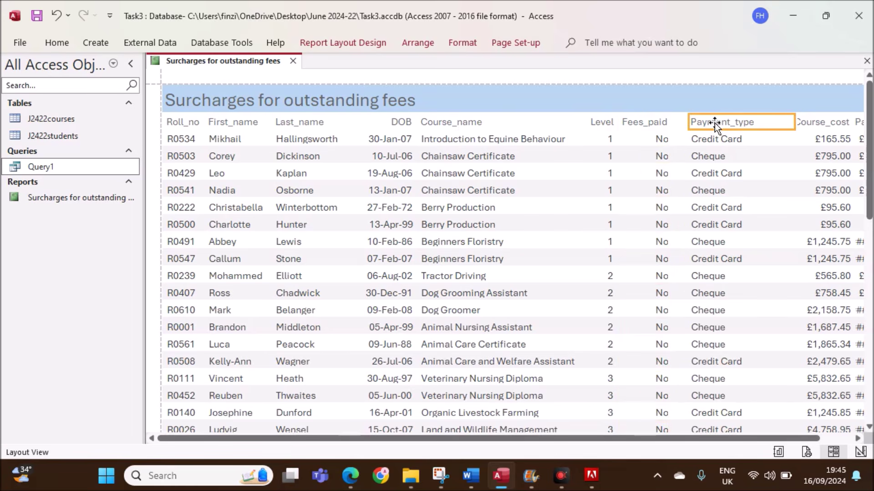
pyautogui.keyDown('shift'); pyautogui.click(718, 139); pyautogui.keyUp('shift')
pyautogui.moveTo(797, 122); pyautogui.dragTo(759, 134)
# - Widen the Course_cost column to fit its whole heading and move it directly beside Payment_type
pyautogui.click(808, 123)
pyautogui.keyDown('shift'); pyautogui.click(824, 138); pyautogui.keyUp('shift')
pyautogui.moveTo(796, 123); pyautogui.dragTo(792, 124)
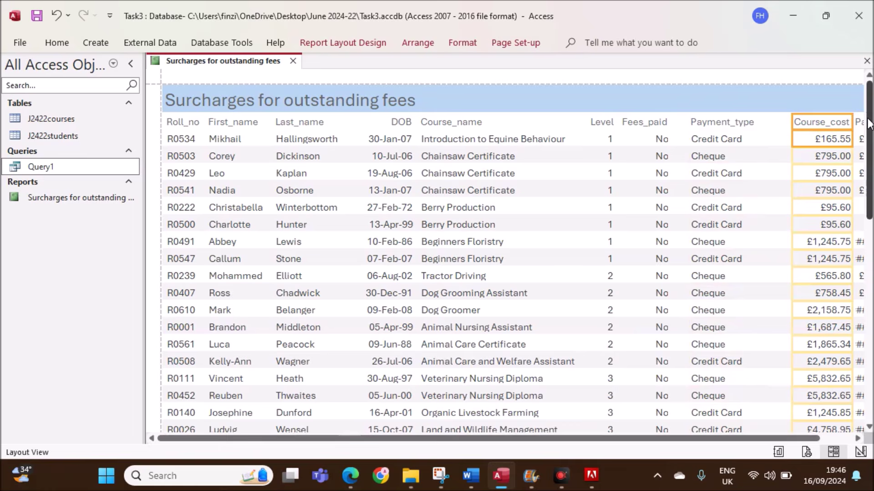
pyautogui.press('Left')
pyautogui.press('Left')
pyautogui.press('Left')
pyautogui.press('Left')
pyautogui.press('Left')
pyautogui.press('Left')
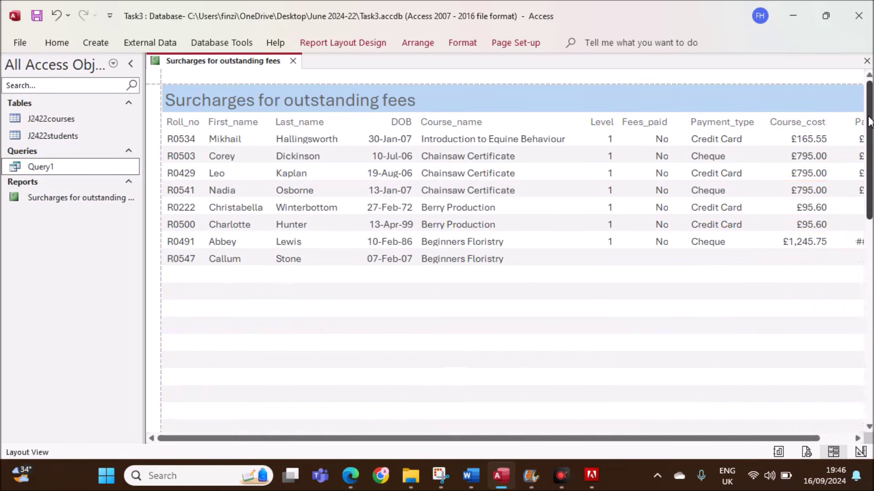
pyautogui.press('Left')
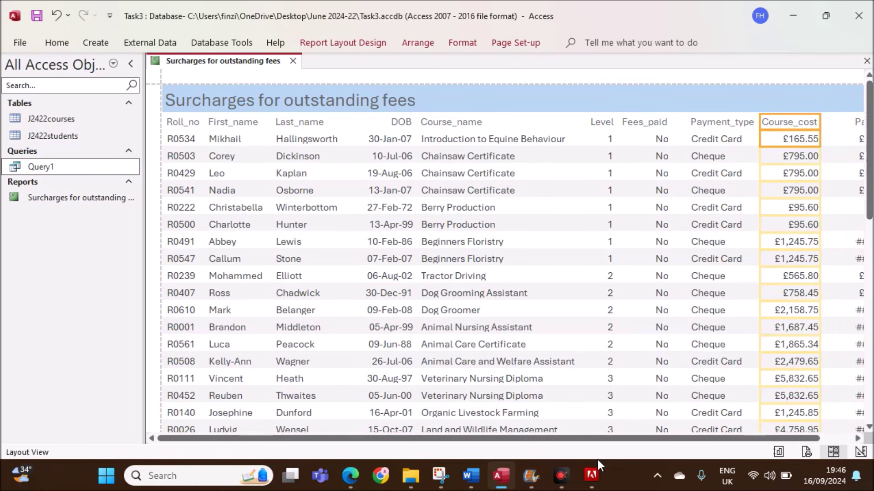
# - Widen the Late_Payment column to fit its full heading and all amounts, and check its values through to the last record
pyautogui.moveTo(618, 441); pyautogui.dragTo(767, 446)
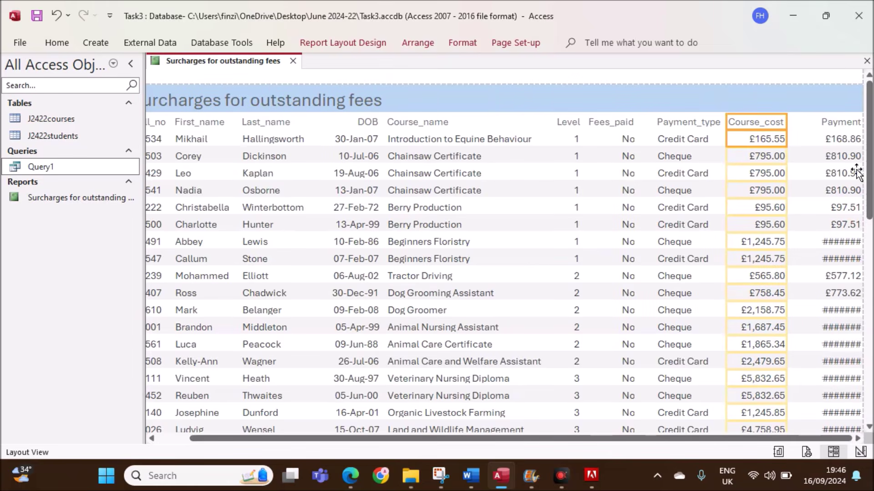
pyautogui.click(843, 126)
pyautogui.moveTo(819, 127); pyautogui.dragTo(788, 129)
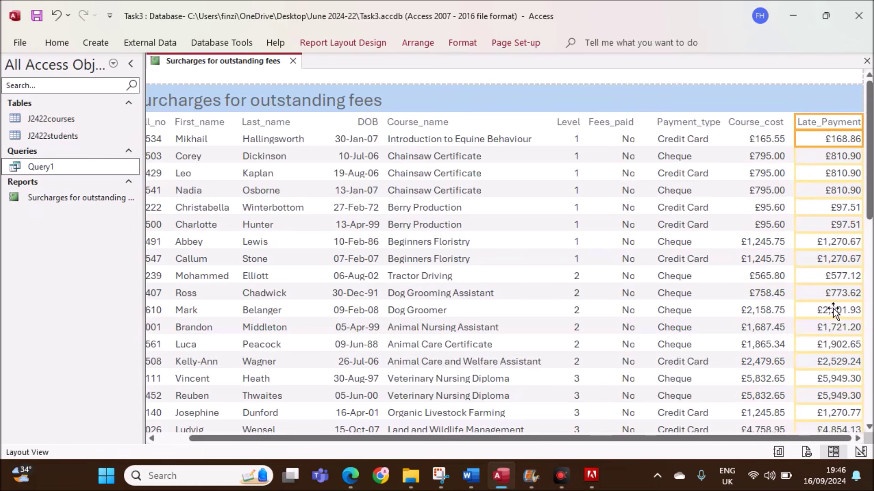
pyautogui.scroll(-15, 846, 286)
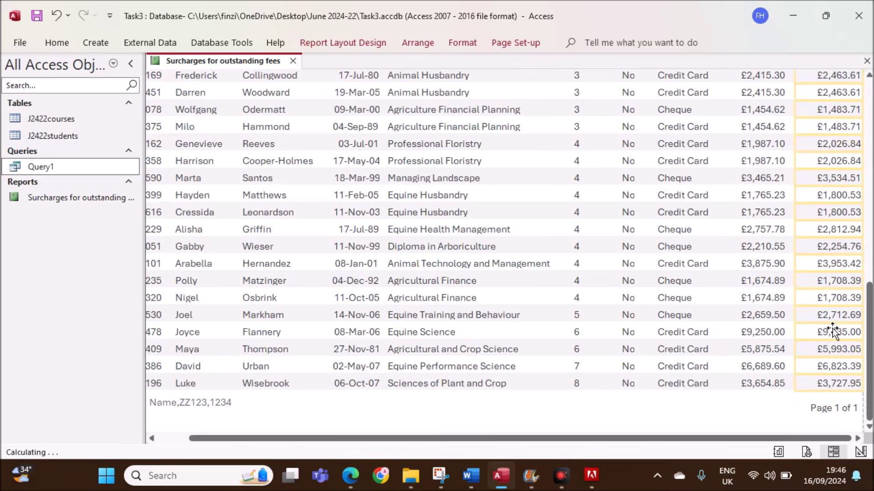
pyautogui.scroll(8, 808, 338)
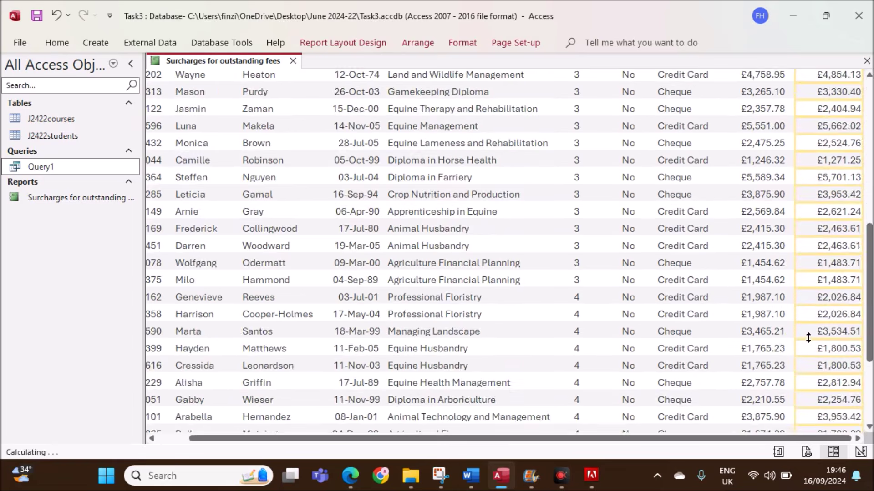
pyautogui.scroll(3, 808, 337)
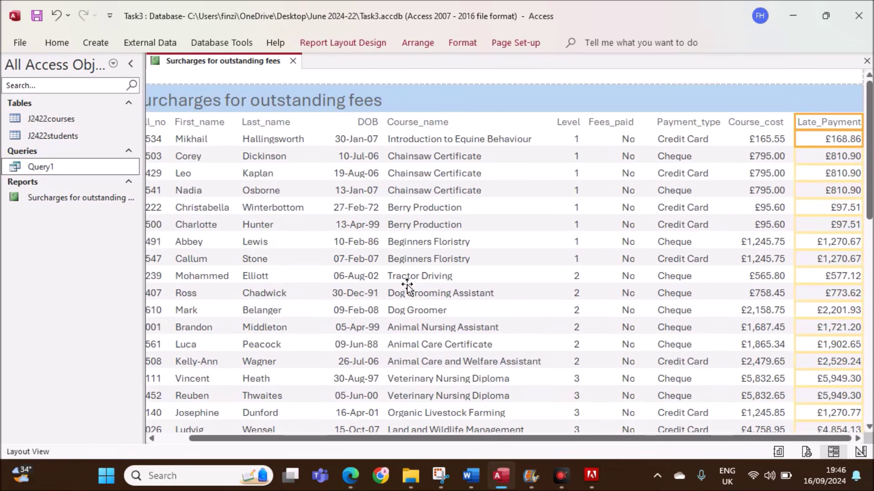
pyautogui.moveTo(375, 438); pyautogui.dragTo(300, 439)
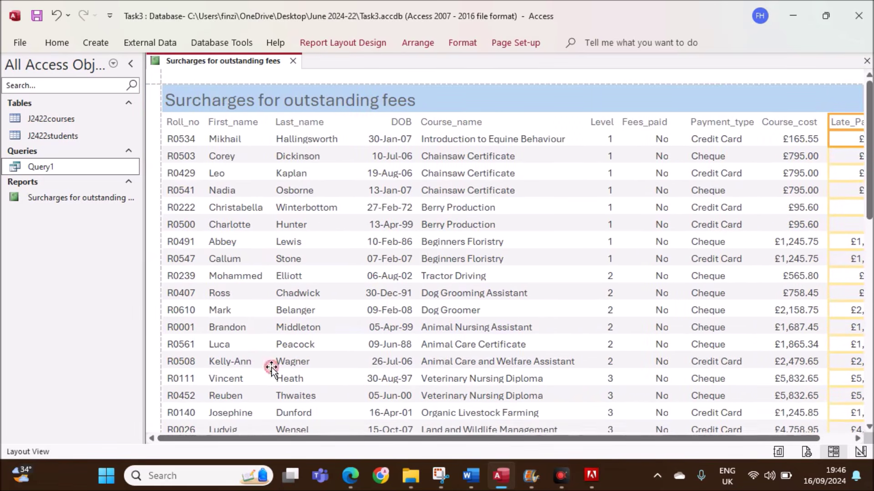
# - Preview the Surcharges for outstanding fees report as printed and check the width, data and footer on both pages
pyautogui.rightClick(203, 61)
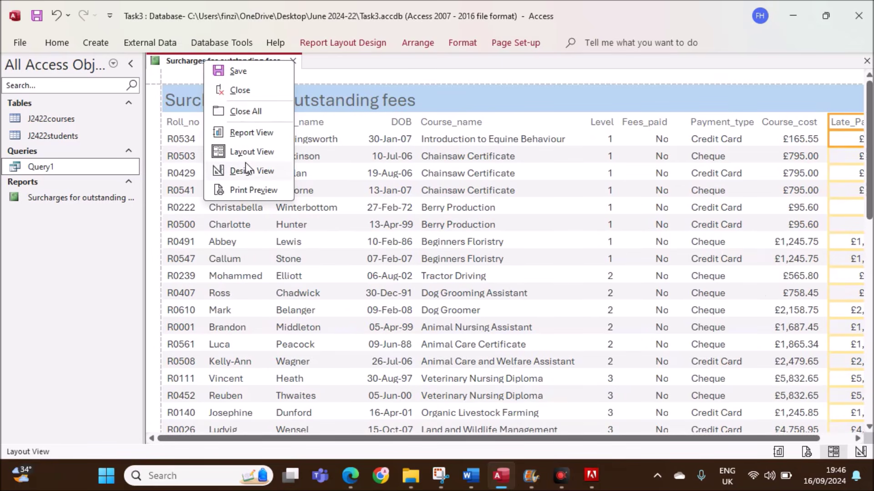
pyautogui.click(253, 191)
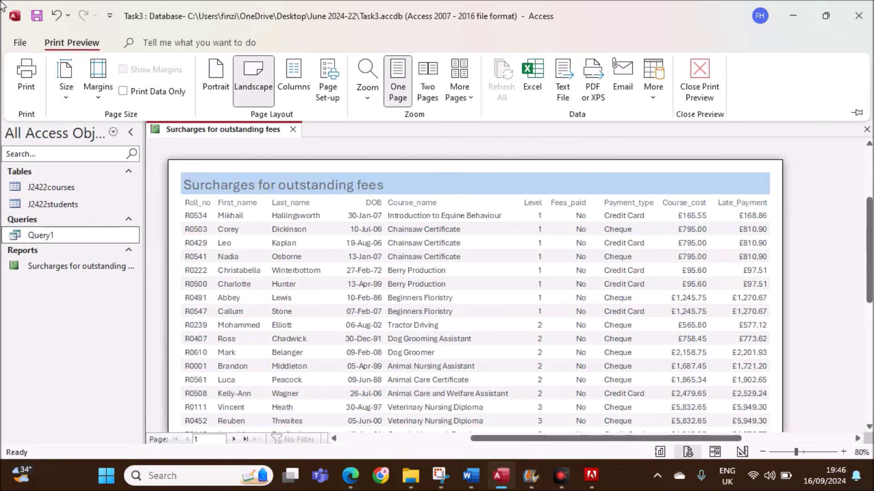
pyautogui.scroll(-5, 262, 335)
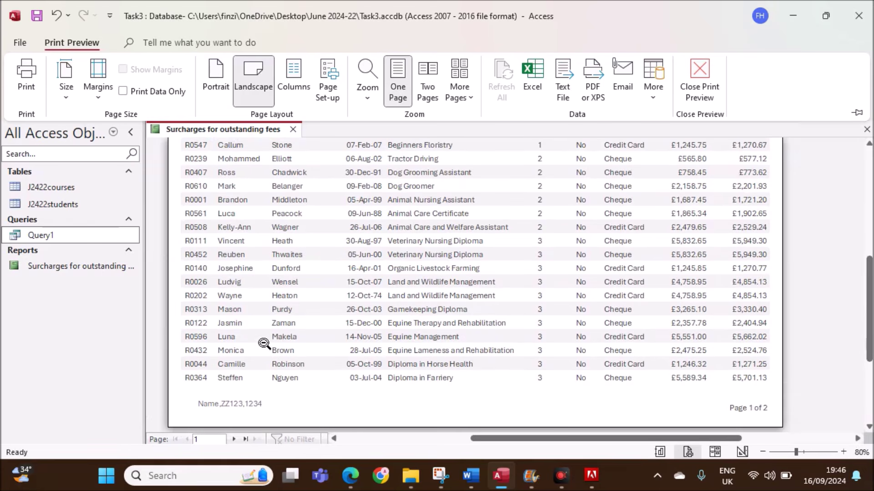
pyautogui.scroll(5, 404, 306)
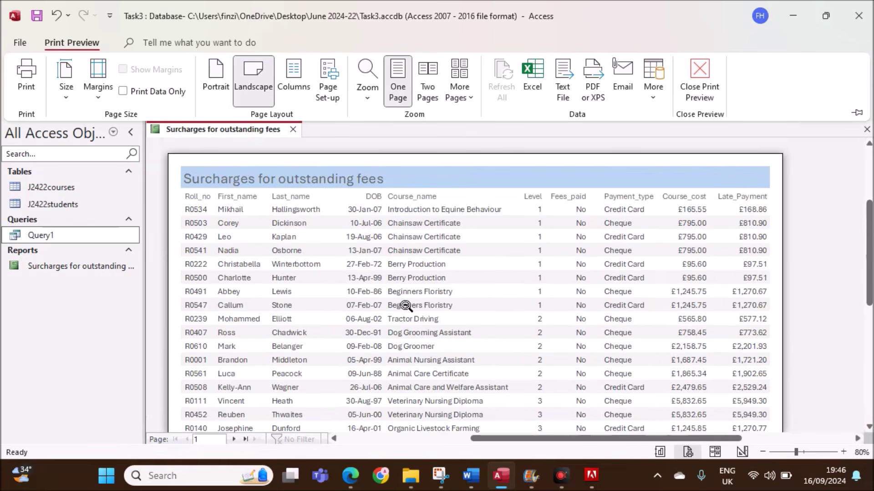
pyautogui.scroll(-3, 304, 367)
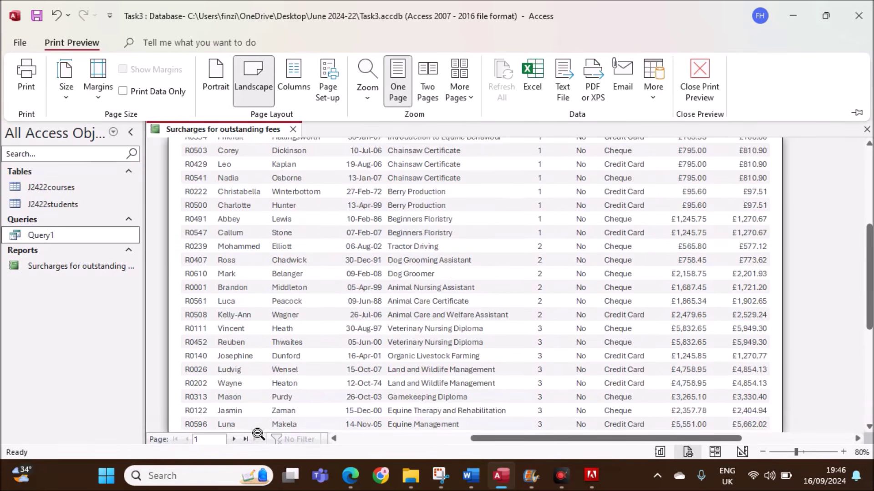
pyautogui.click(234, 439)
pyautogui.scroll(-6, 644, 340)
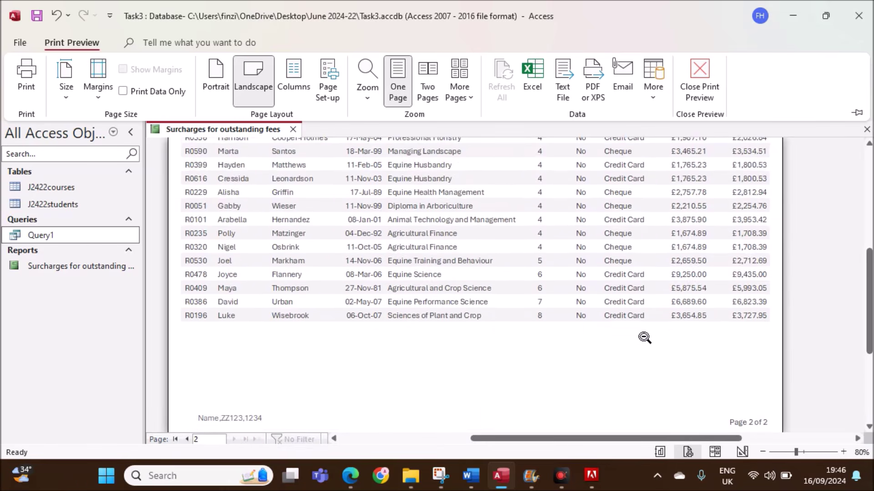
pyautogui.scroll(8, 645, 340)
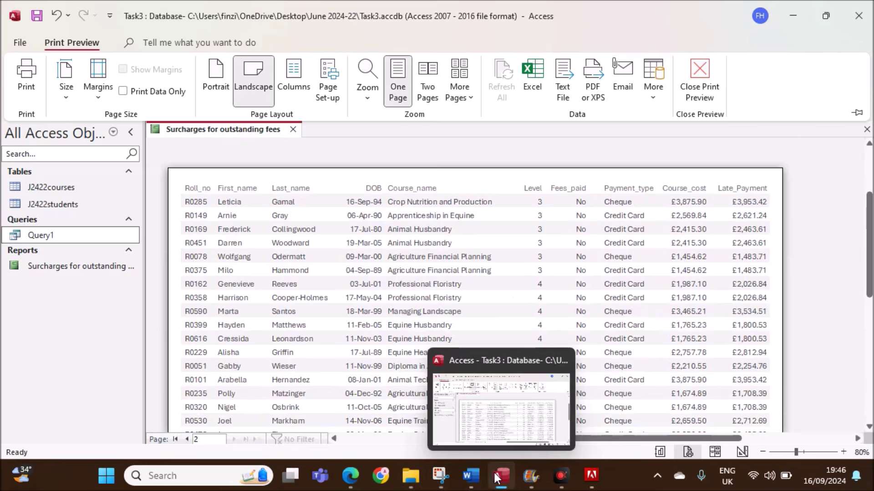
# - Switch to the exam paper PDF in Edge and highlight question 16's requirement "fits a single page width and prints on two pages"
pyautogui.click(351, 475)
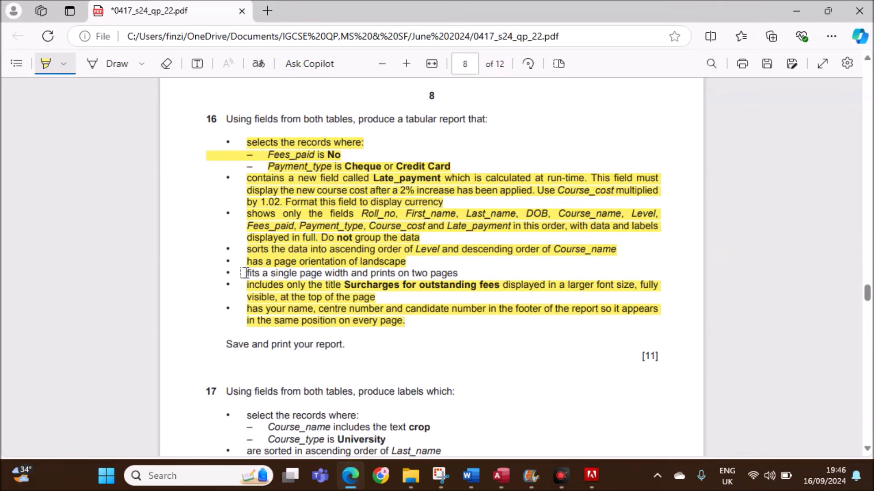
pyautogui.moveTo(246, 273); pyautogui.dragTo(472, 276)
pyautogui.click(483, 343)
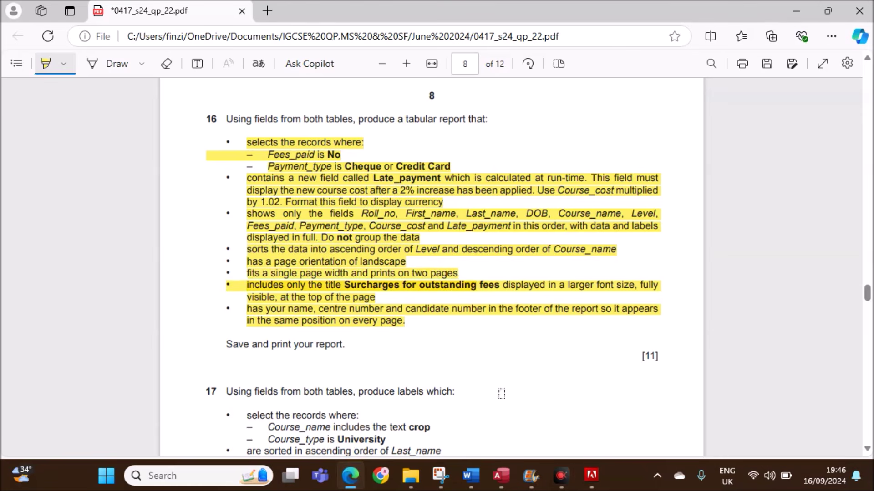
# - Return to Access and recheck the report's print preview, going from page 2 back to page 1
pyautogui.click(498, 474)
pyautogui.scroll(-3, 485, 340)
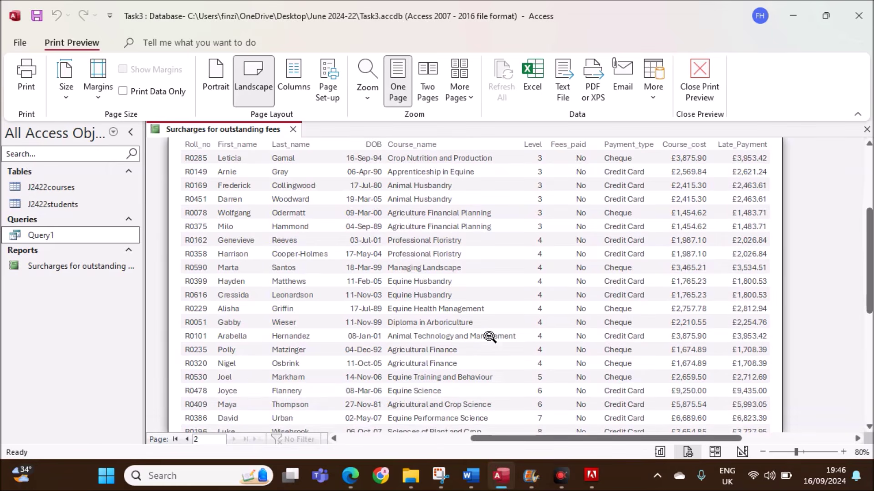
pyautogui.scroll(4, 486, 345)
pyautogui.scroll(-3, 486, 345)
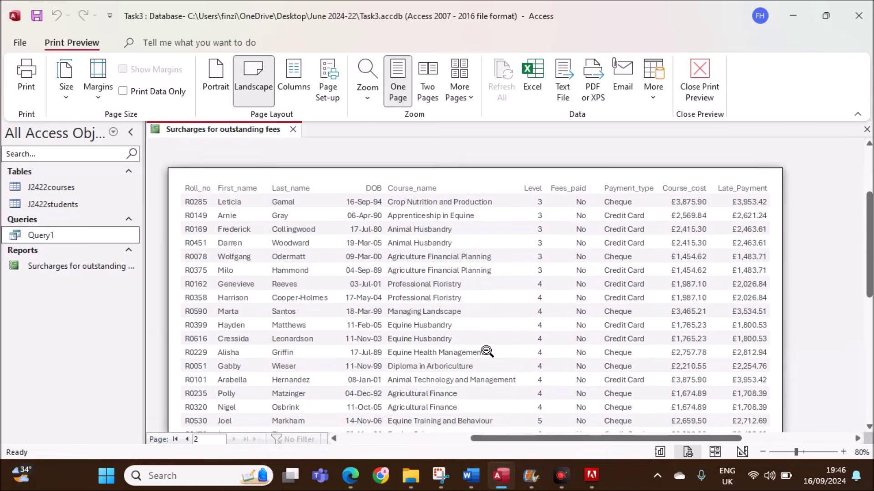
pyautogui.click(187, 439)
pyautogui.scroll(-4, 330, 384)
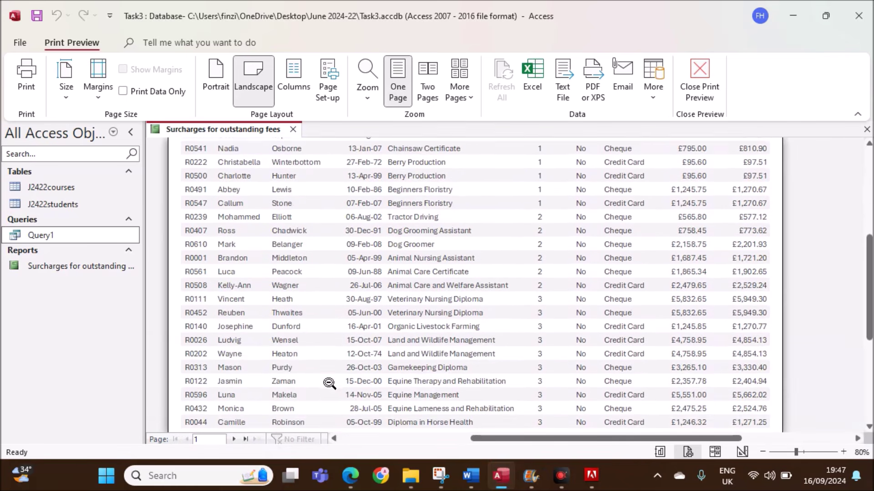
pyautogui.scroll(8, 330, 384)
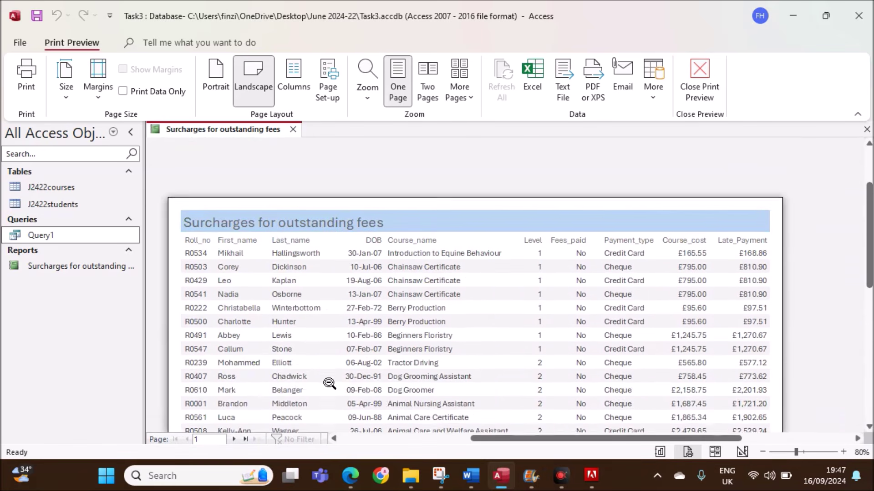
# - Save the Surcharges for outstanding fees report and close it
pyautogui.rightClick(187, 130)
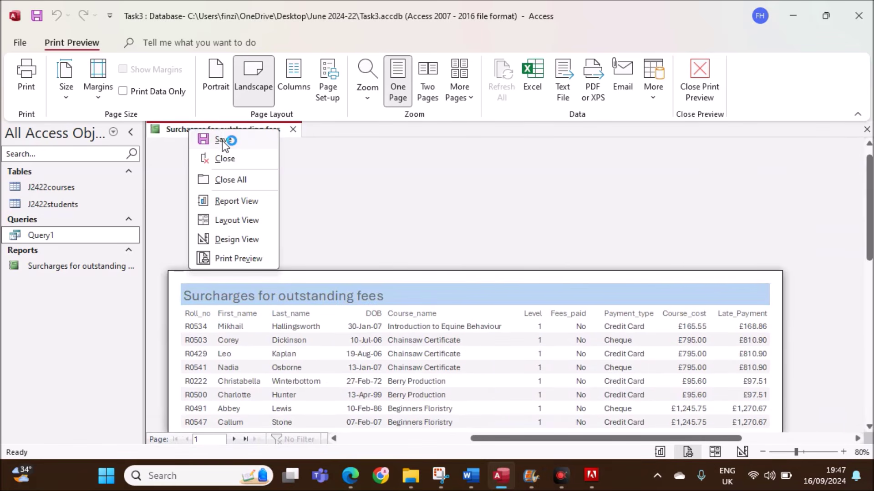
pyautogui.click(222, 141)
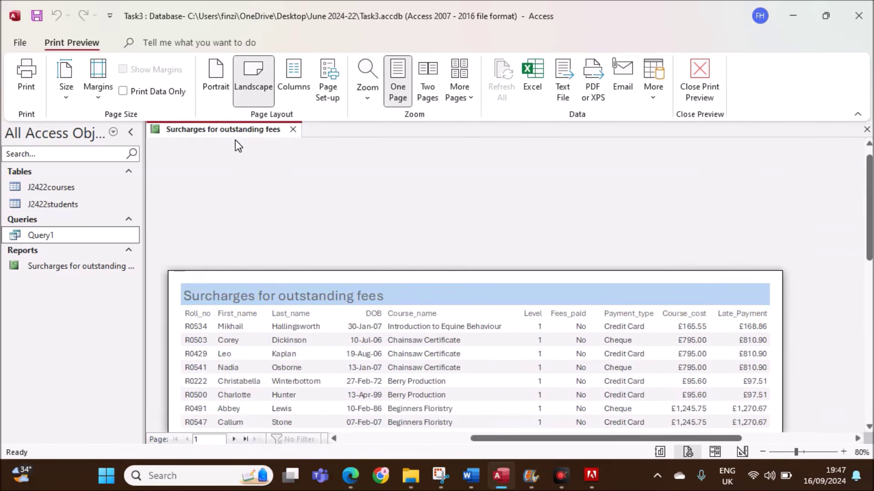
pyautogui.click(292, 129)
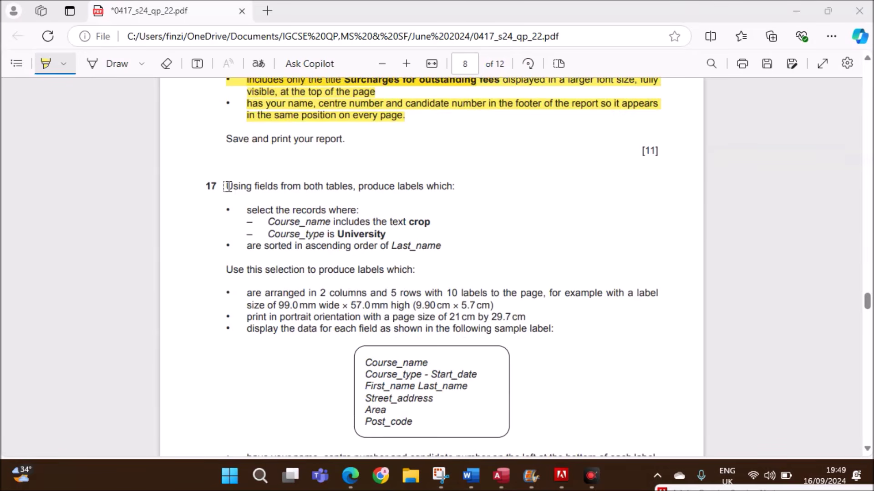
# - Highlight question 17's opening line in the exam paper PDF and start a new query design in Access
pyautogui.moveTo(227, 186); pyautogui.dragTo(455, 189)
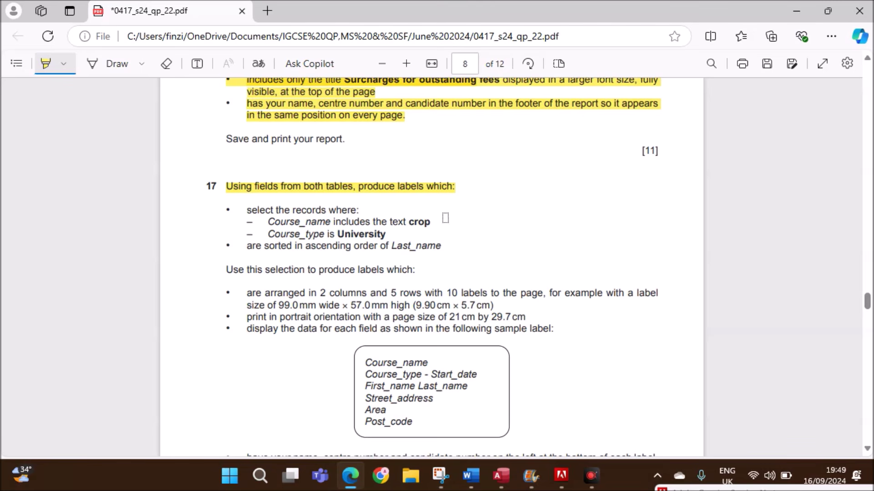
pyautogui.click(501, 476)
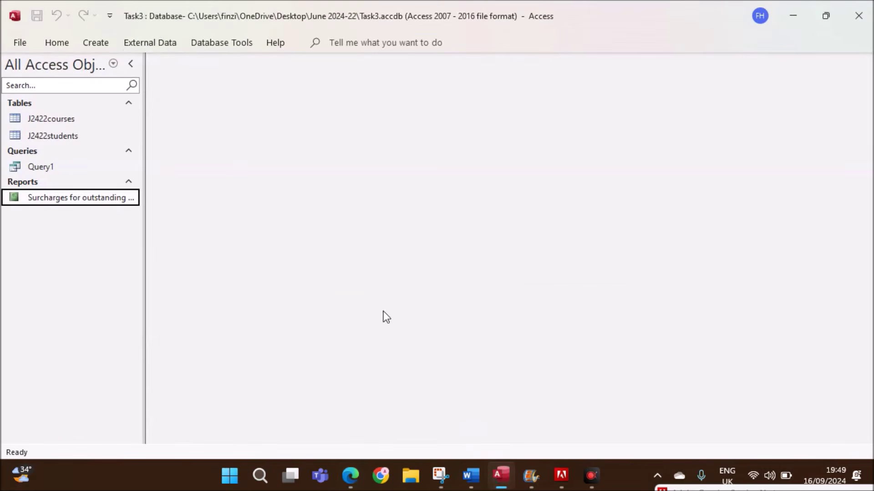
pyautogui.click(96, 43)
pyautogui.click(227, 93)
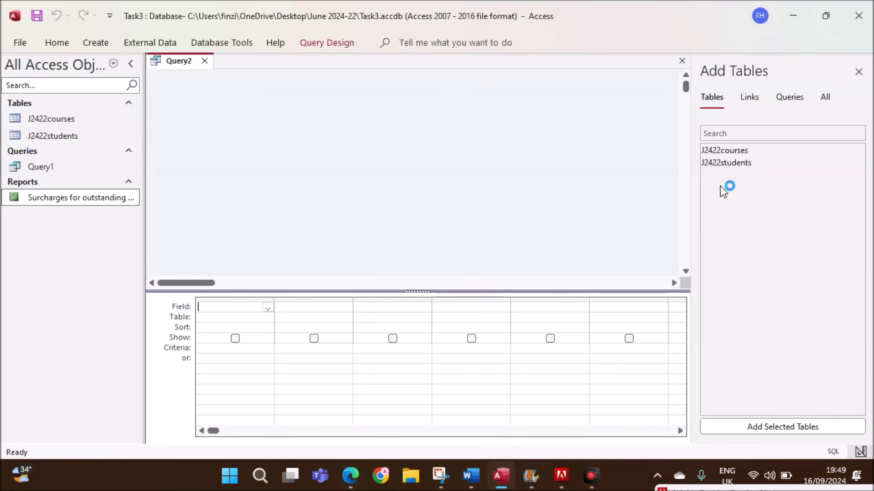
# - Add the J2422courses and J2422students tables to the query and enlarge both field lists to show every field
pyautogui.click(728, 151)
pyautogui.doubleClick(728, 163)
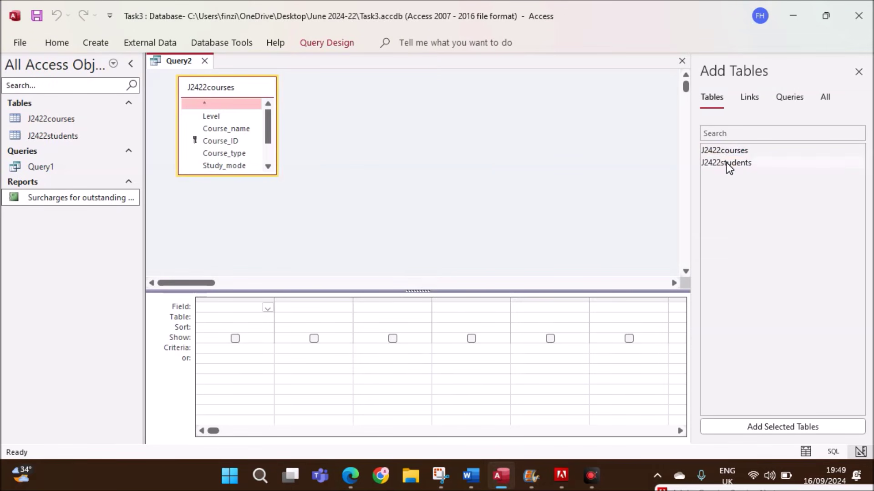
pyautogui.moveTo(239, 176); pyautogui.dragTo(232, 230)
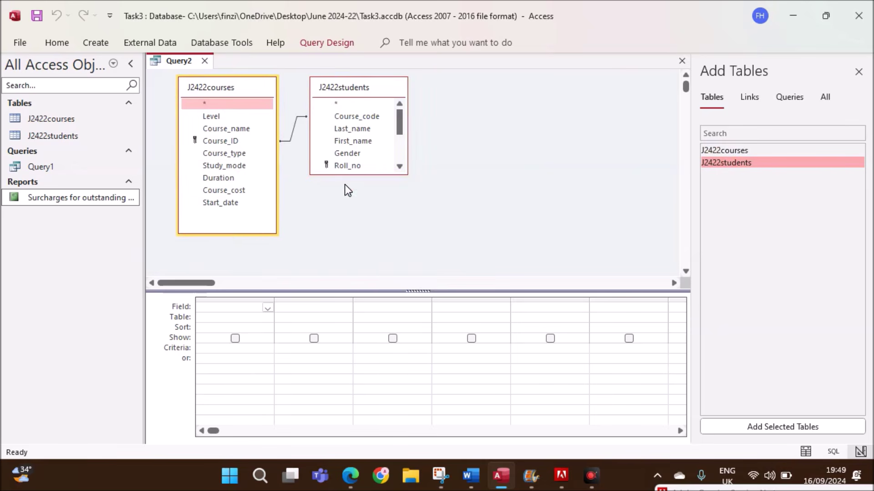
pyautogui.moveTo(353, 175); pyautogui.dragTo(353, 231)
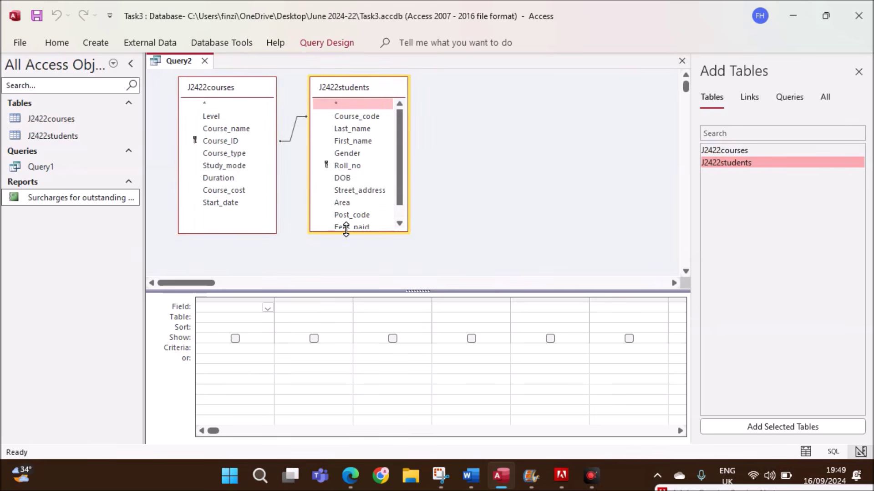
pyautogui.click(859, 72)
pyautogui.moveTo(376, 233); pyautogui.dragTo(375, 261)
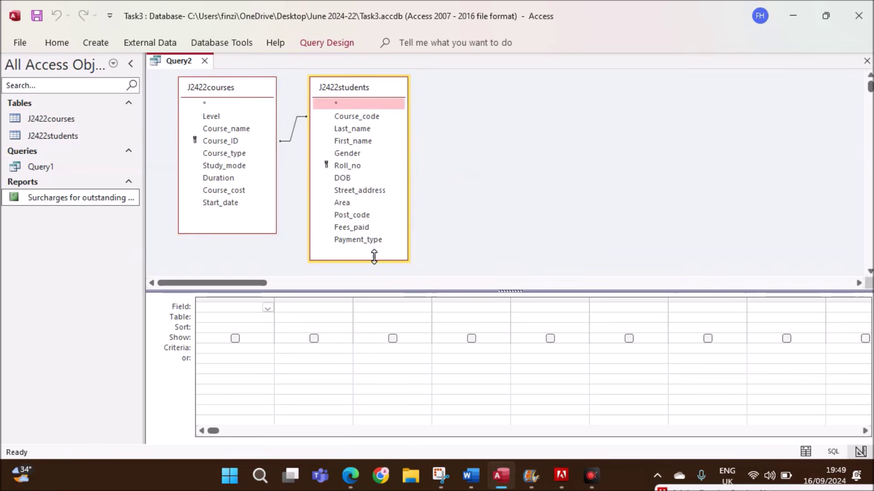
# - Check question 17's sample label in the exam paper and add Course_name, Course_type and Start_date from J2422courses to the Access query
pyautogui.click(350, 476)
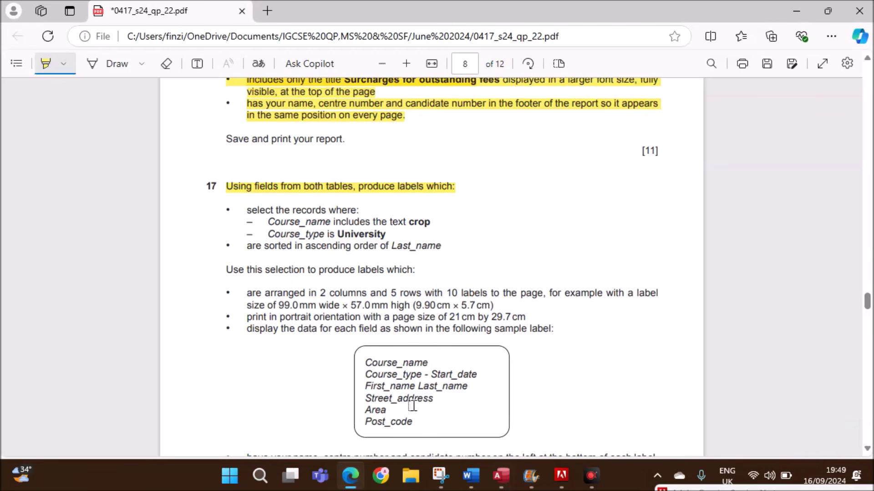
pyautogui.scroll(-5, 405, 389)
pyautogui.scroll(2, 387, 255)
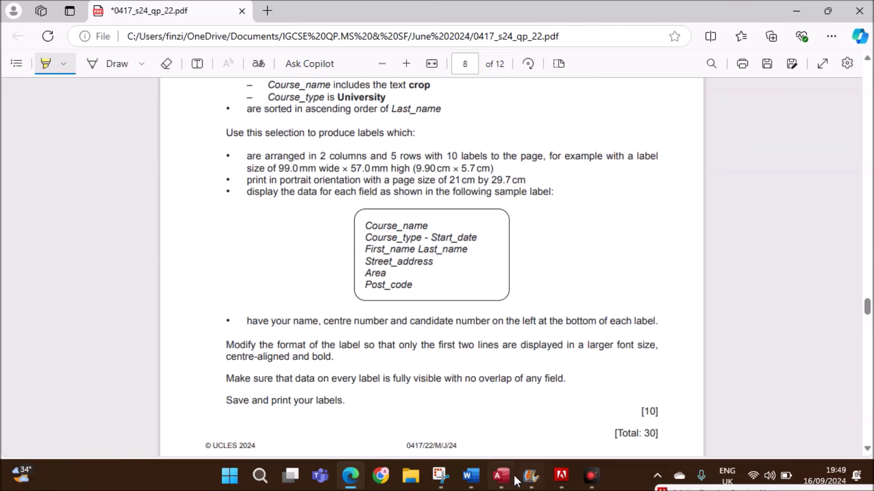
pyautogui.click(501, 476)
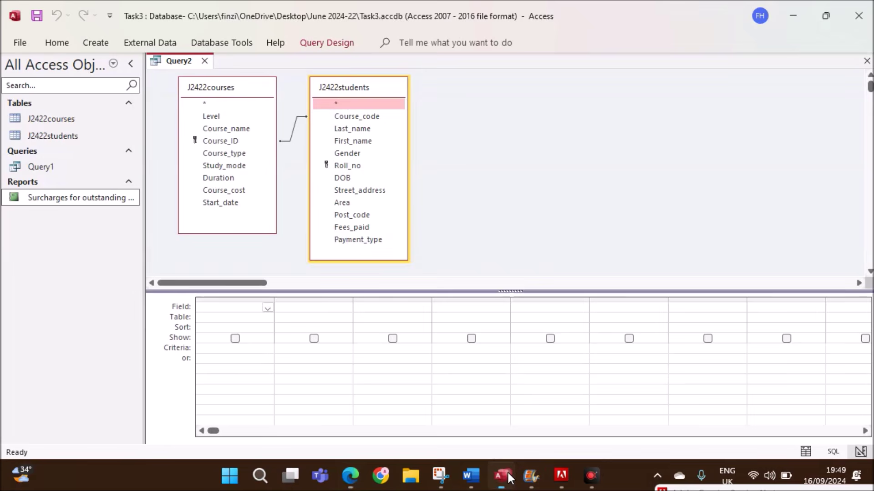
pyautogui.doubleClick(250, 128)
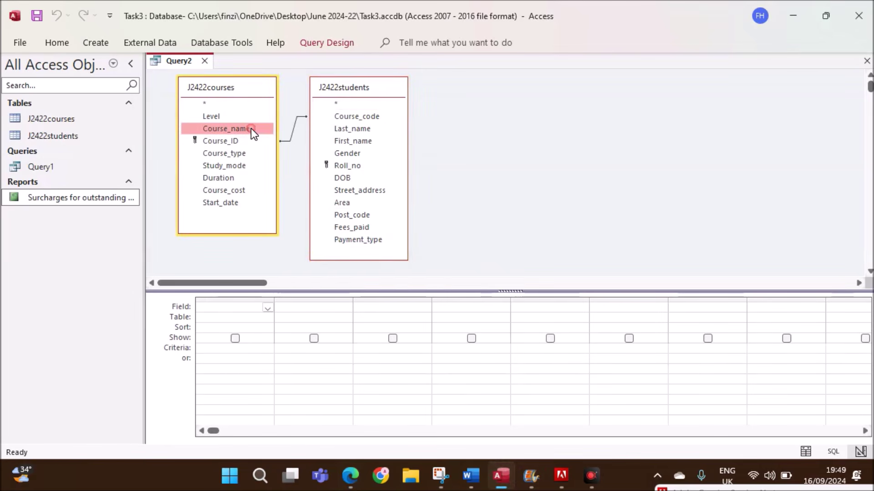
pyautogui.doubleClick(239, 152)
pyautogui.doubleClick(236, 202)
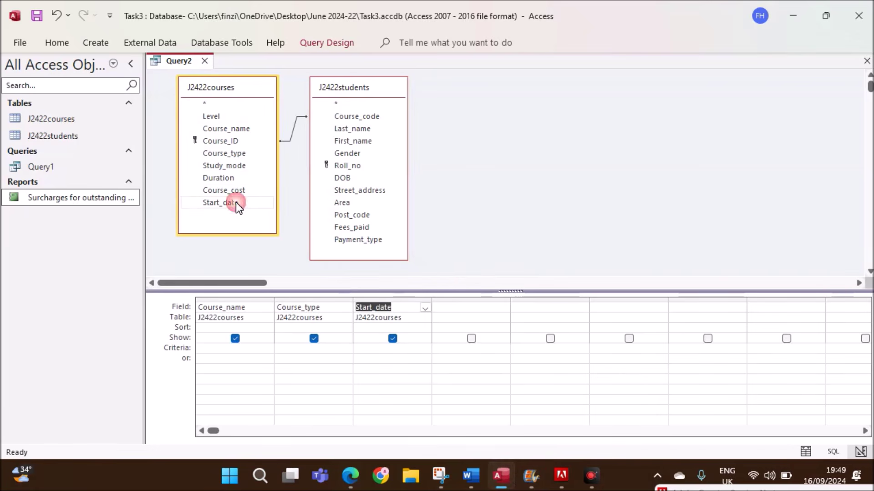
# - Consult the sample label again in Edge and add First_name and Last_name from J2422students to the Access query
pyautogui.click(350, 476)
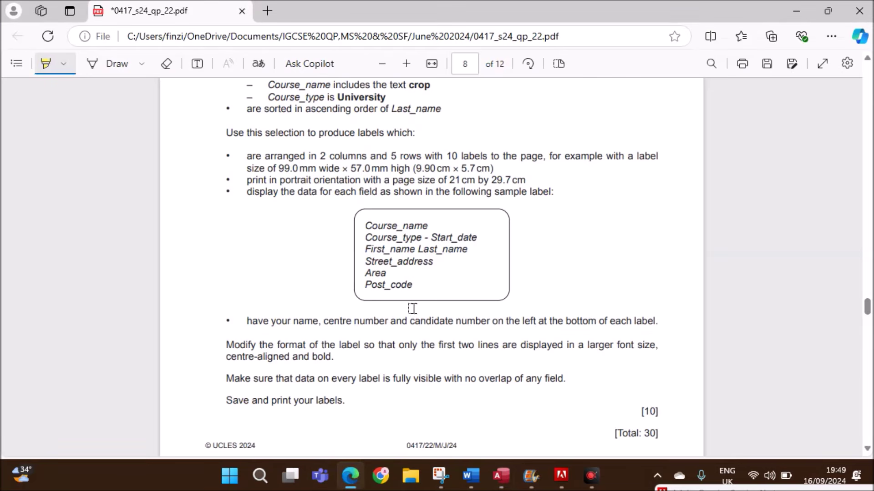
pyautogui.click(500, 476)
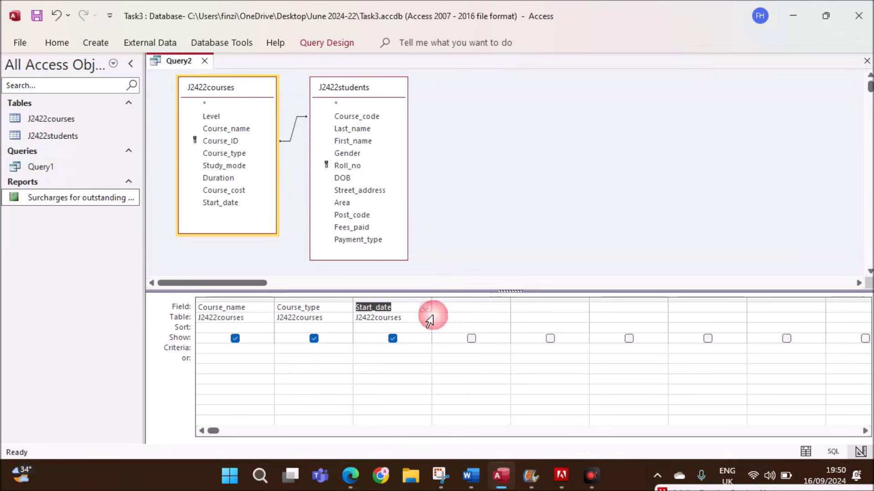
pyautogui.doubleClick(372, 140)
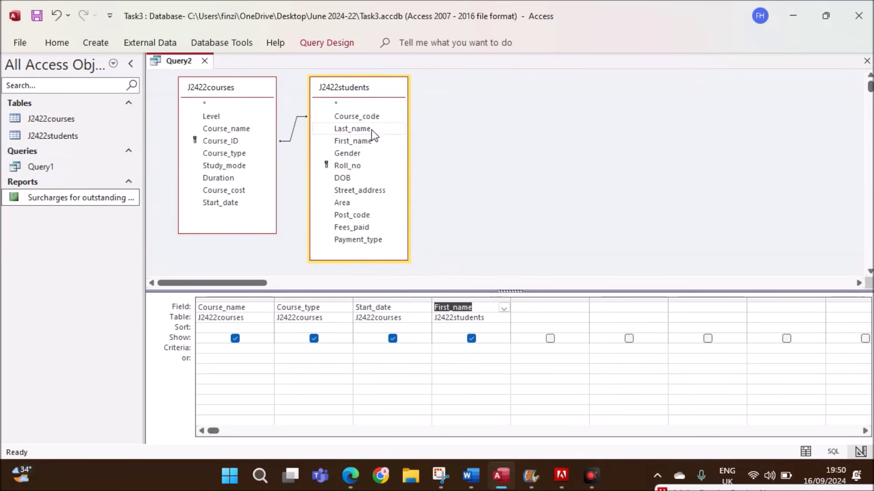
pyautogui.doubleClick(372, 129)
# - Check the label's remaining lines in Edge and add Street_address, Area and Post_code from J2422students to the Access query
pyautogui.click(350, 475)
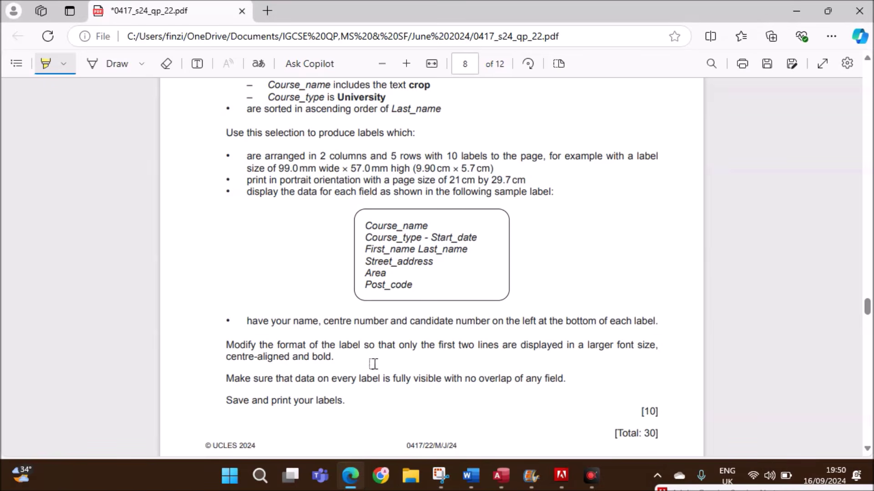
pyautogui.click(503, 486)
pyautogui.doubleClick(371, 191)
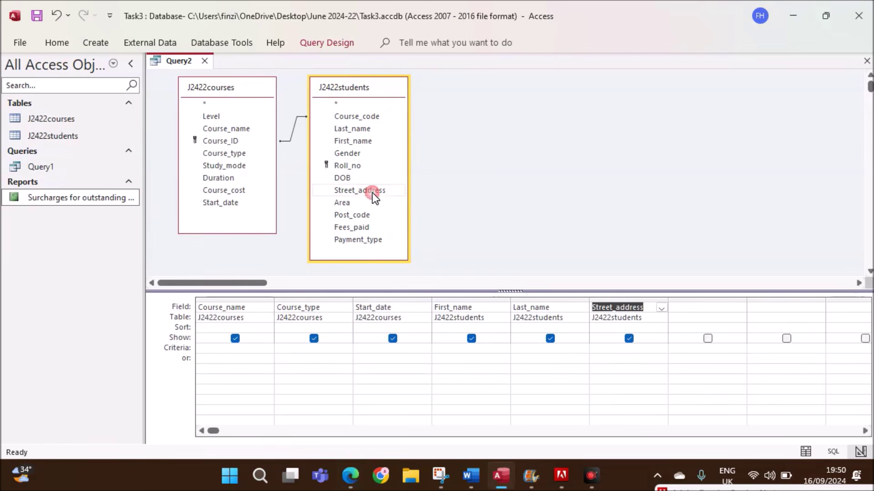
pyautogui.doubleClick(361, 203)
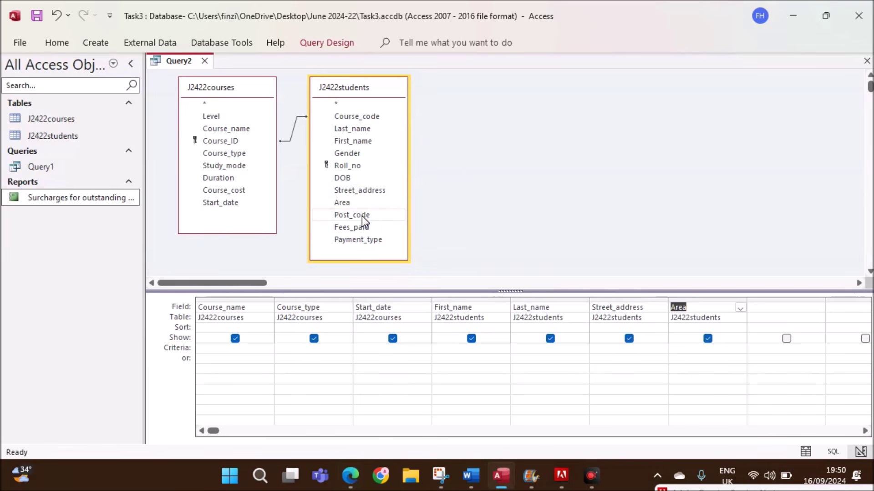
pyautogui.doubleClick(361, 216)
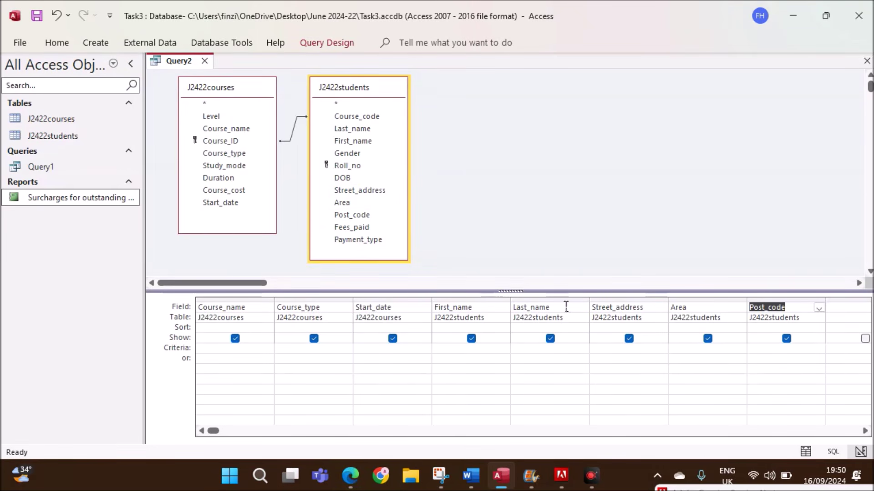
# - Highlight question 17's condition that Course_name includes the text crop in the exam paper in Edge
pyautogui.click(350, 474)
pyautogui.scroll(3, 385, 314)
pyautogui.scroll(-1, 384, 314)
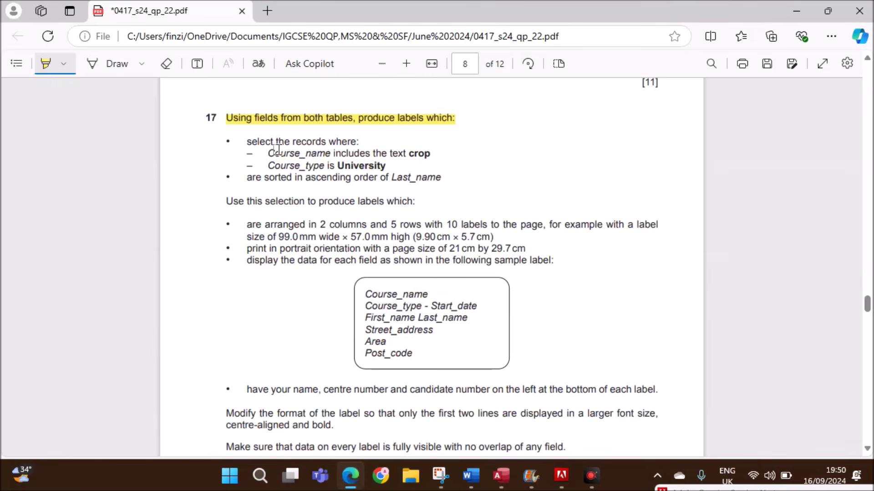
pyautogui.moveTo(265, 153); pyautogui.dragTo(434, 155)
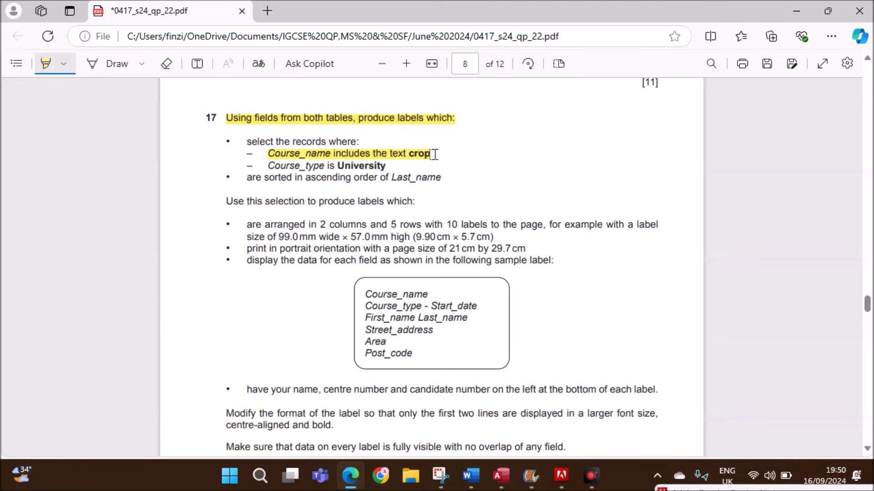
# - In the Access query, set the Course_name criterion to *crop*
pyautogui.click(502, 477)
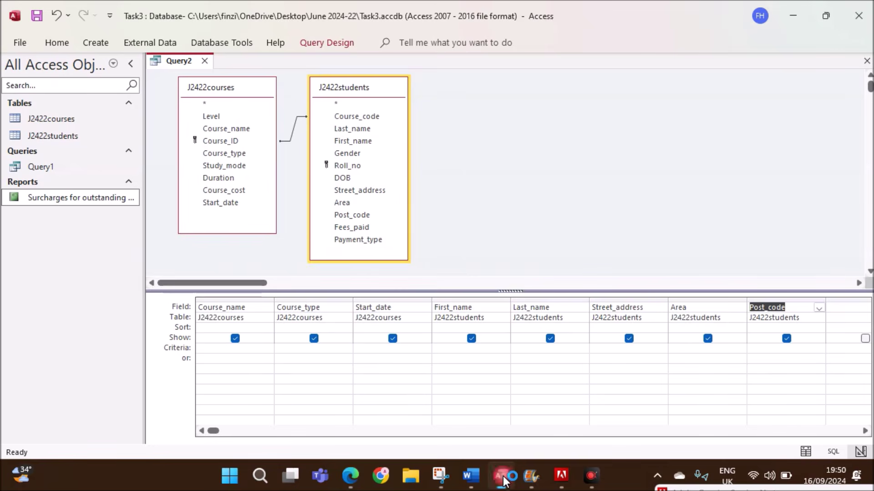
pyautogui.click(245, 347)
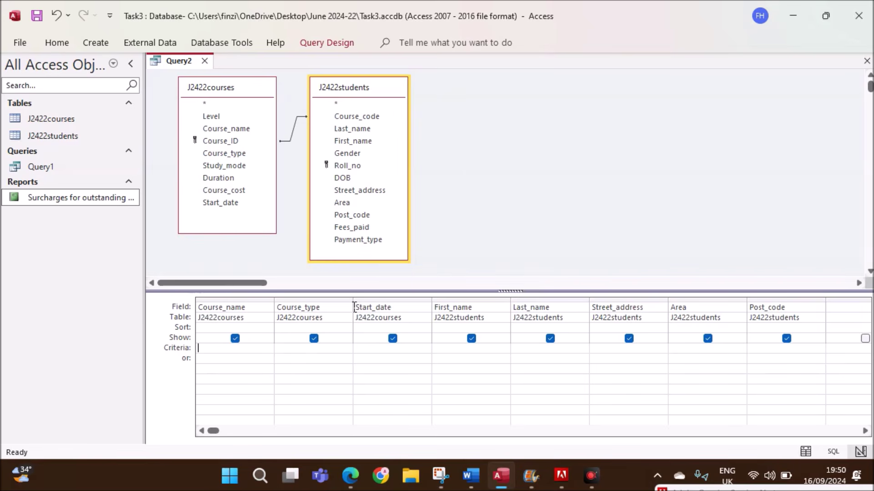
pyautogui.write('*crop*')
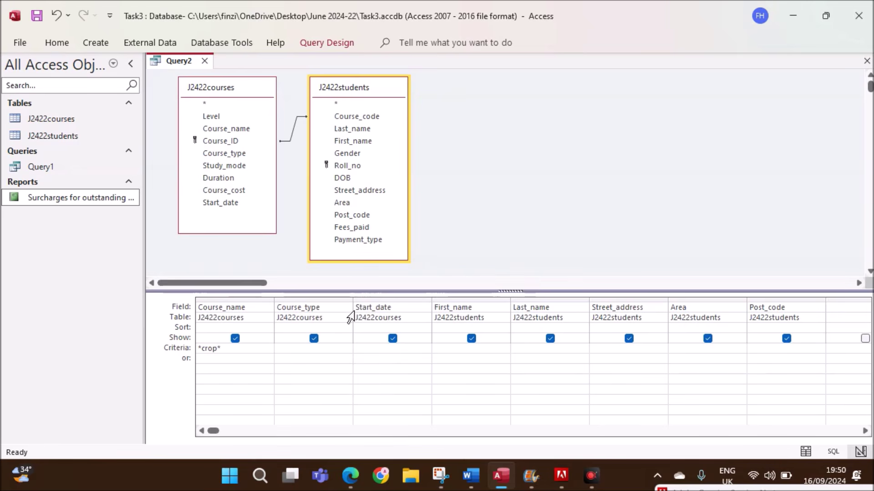
pyautogui.click(245, 345)
pyautogui.moveTo(219, 349); pyautogui.dragTo(201, 348)
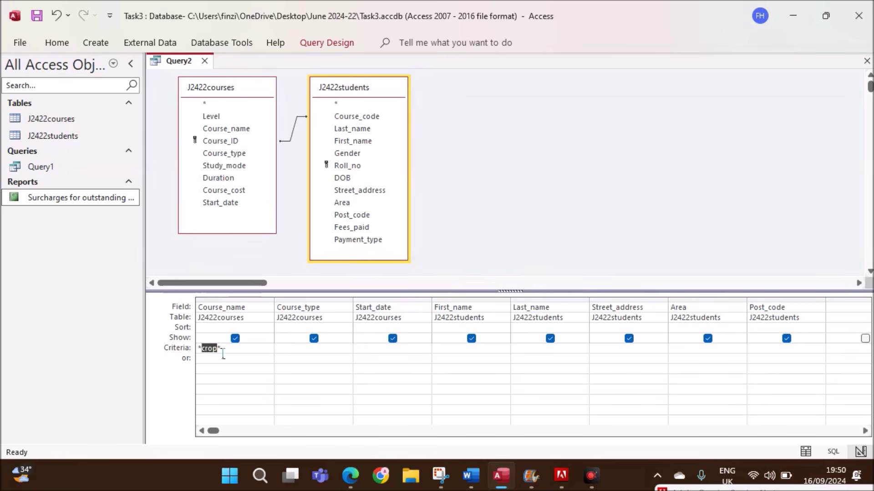
pyautogui.click(231, 349)
pyautogui.click(245, 374)
# - Run the query to check the records matching the Course_name criterion, and return to its design
pyautogui.click(318, 43)
pyautogui.click(59, 83)
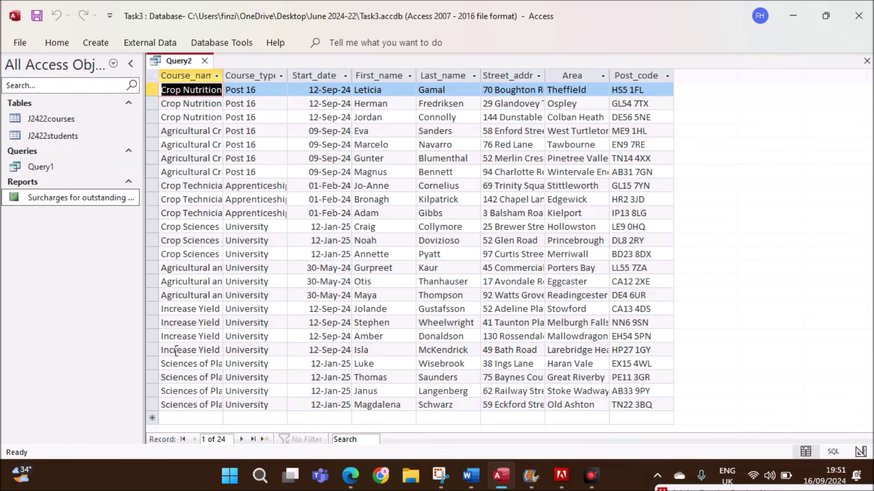
pyautogui.rightClick(178, 61)
pyautogui.click(228, 132)
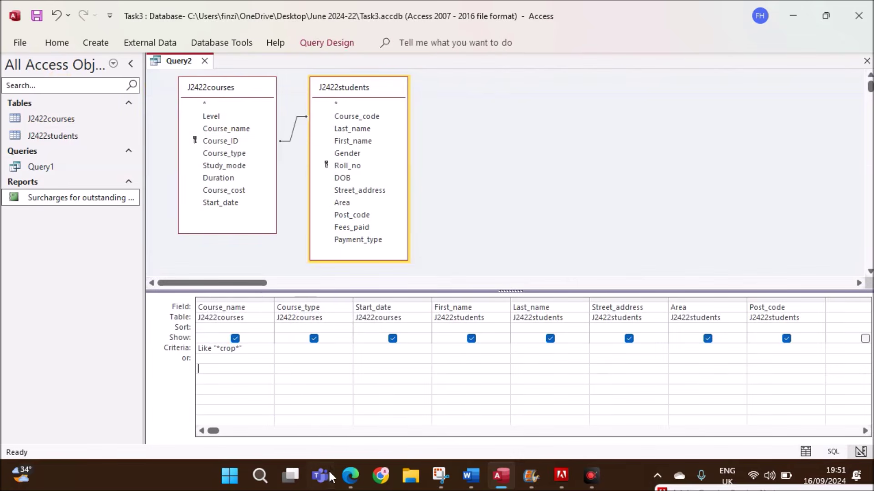
# - Highlight the Course_type condition in the exam paper in Edge and set the Access query's Course_type criterion to University
pyautogui.click(349, 474)
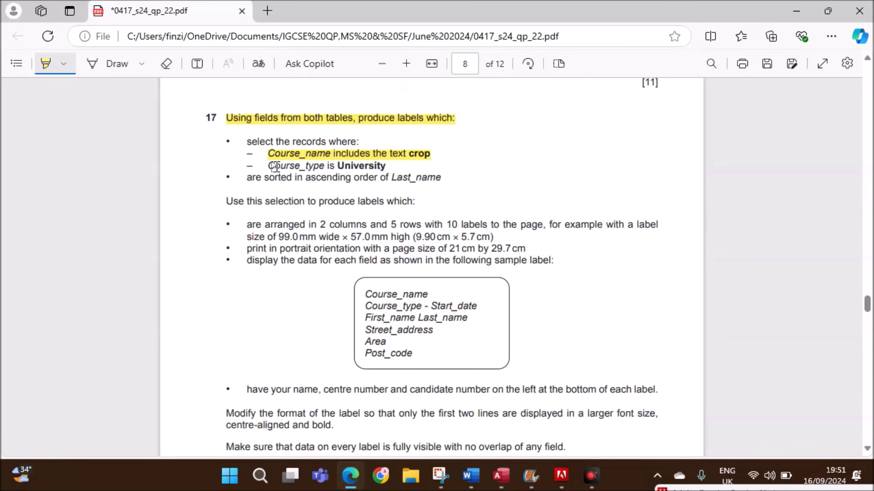
pyautogui.moveTo(267, 166); pyautogui.dragTo(383, 167)
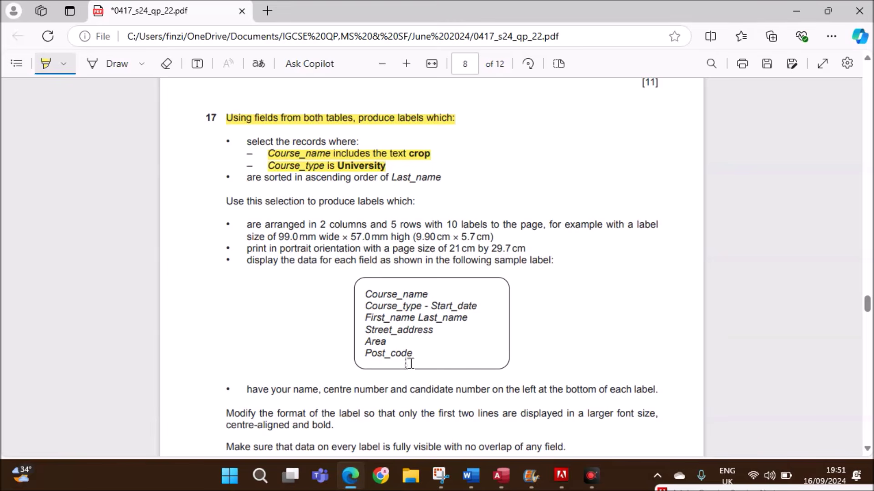
pyautogui.click(500, 476)
pyautogui.click(299, 348)
pyautogui.write('University')
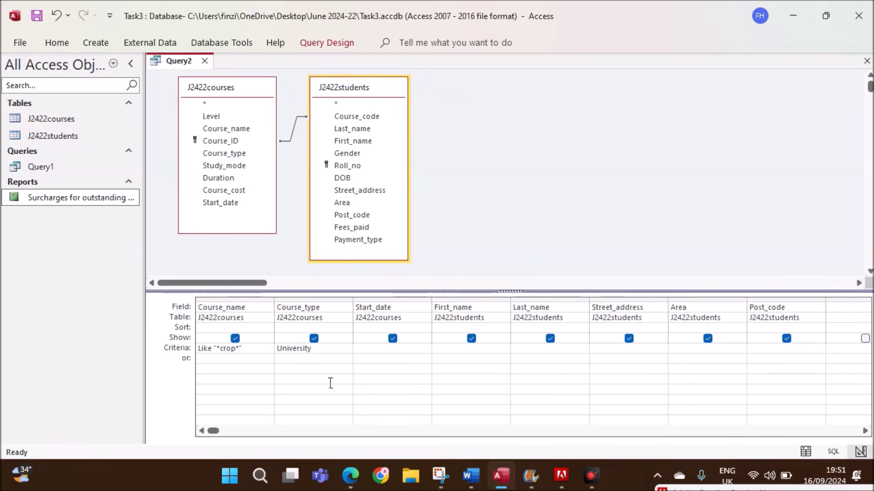
pyautogui.click(331, 383)
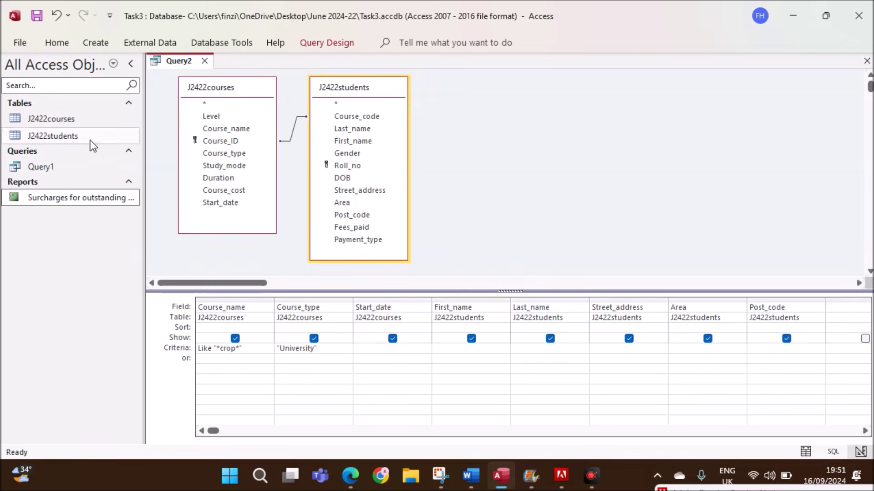
# - Run the query to check its records, then save it as Query2 and close it
pyautogui.click(321, 42)
pyautogui.click(56, 83)
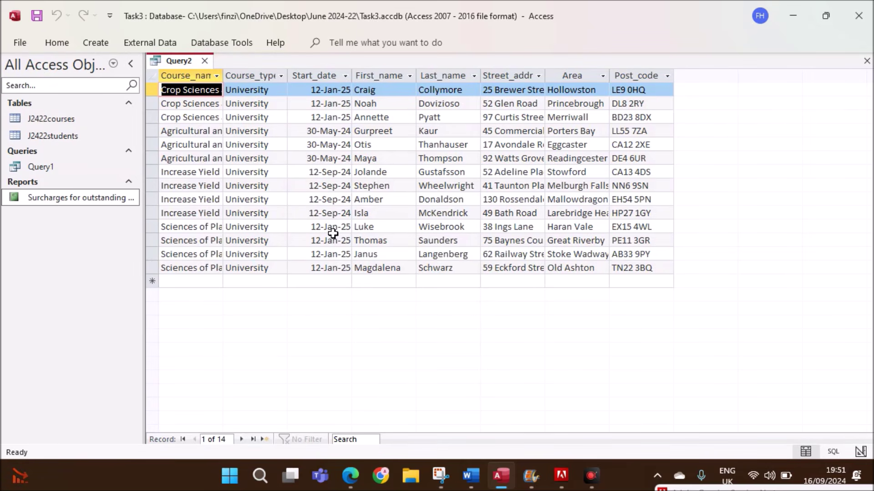
pyautogui.rightClick(186, 62)
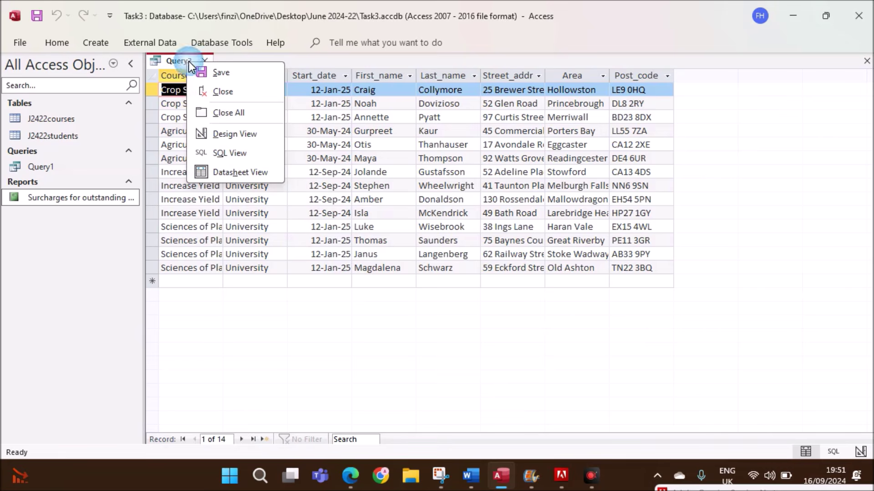
pyautogui.click(218, 73)
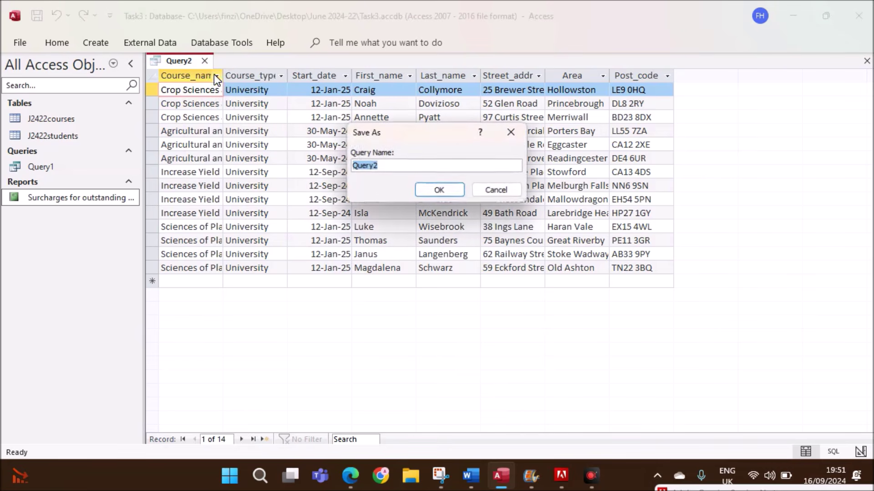
pyautogui.click(431, 188)
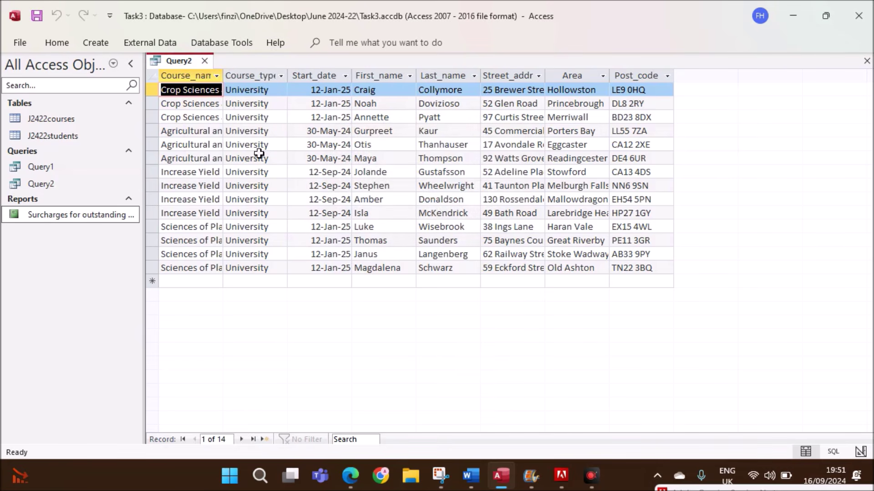
pyautogui.click(204, 61)
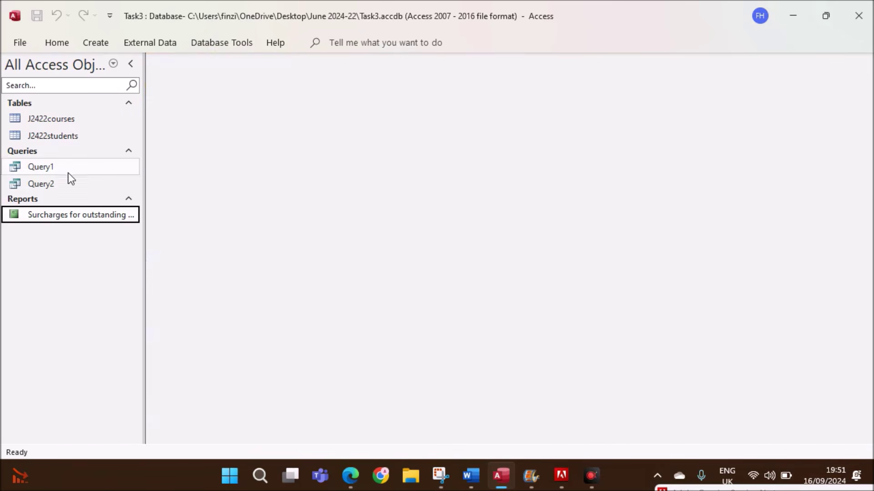
# - Highlight the Last_name sorting instruction in Edge and set Query2's design in Access to sort Last_name in ascending order
pyautogui.click(350, 475)
pyautogui.moveTo(241, 184); pyautogui.dragTo(440, 184)
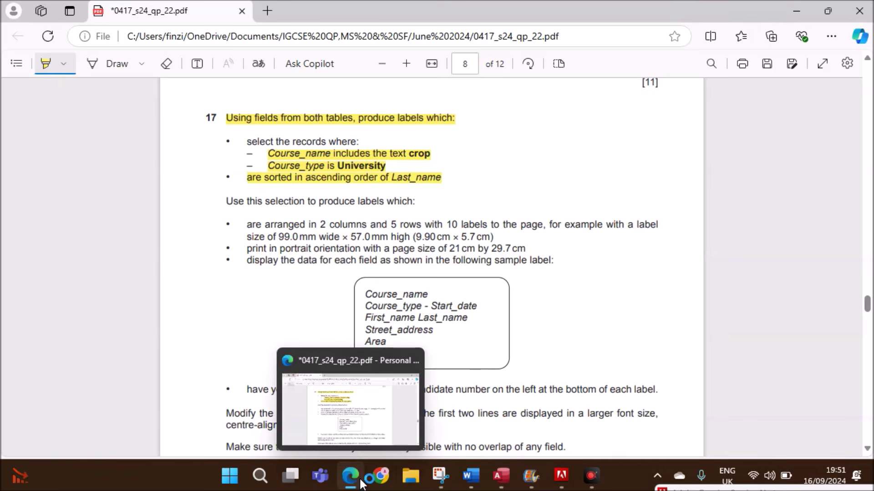
pyautogui.click(500, 475)
pyautogui.click(72, 184)
pyautogui.rightClick(73, 186)
pyautogui.click(119, 212)
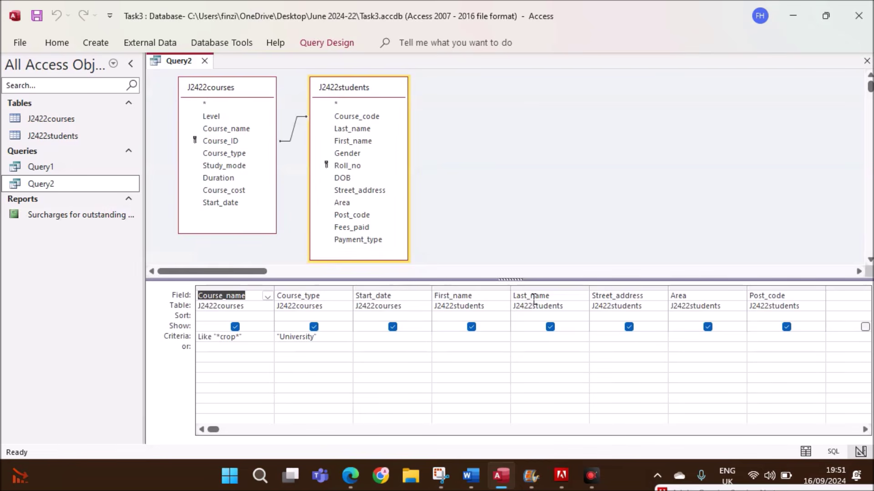
pyautogui.click(553, 296)
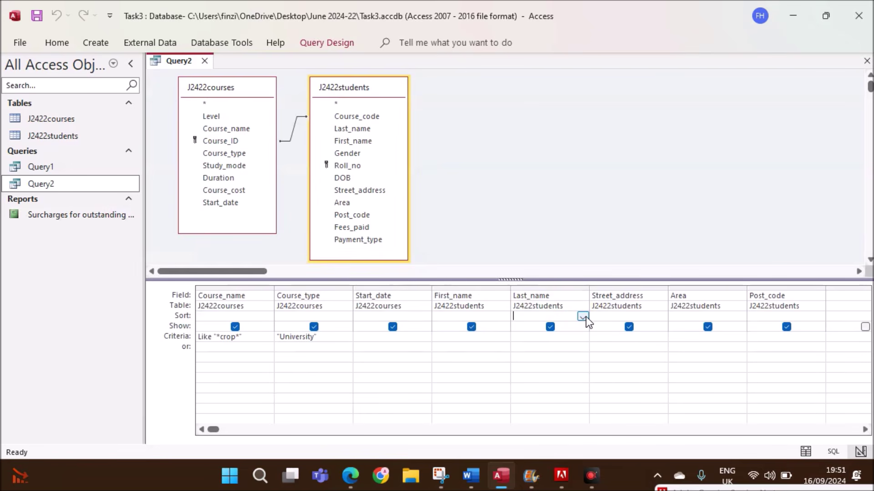
pyautogui.click(583, 317)
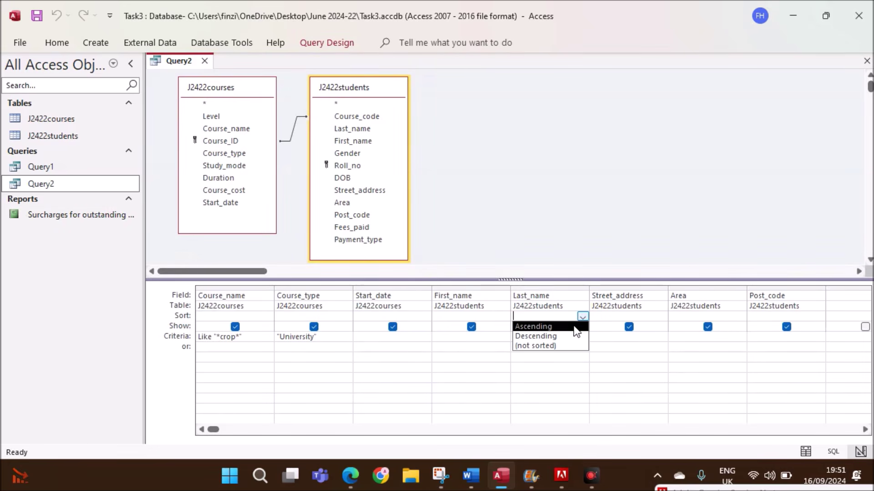
pyautogui.click(544, 326)
# - Save Query2, run it to check the sort order and close it
pyautogui.rightClick(177, 63)
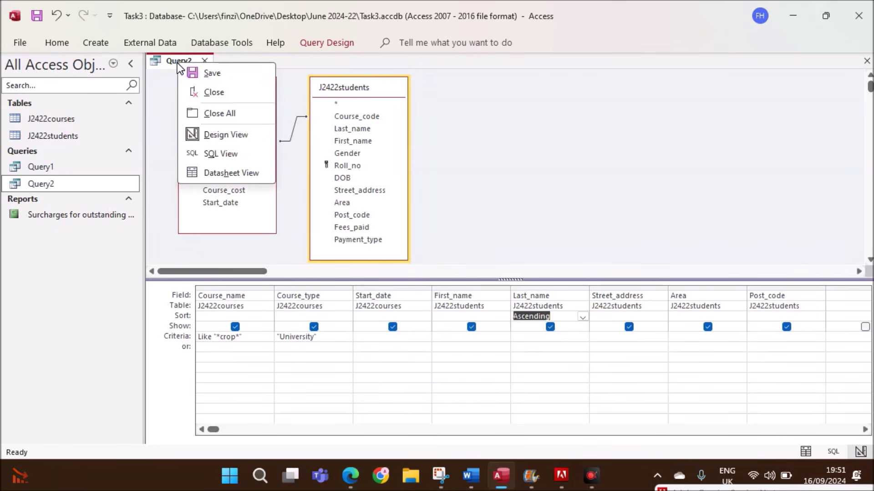
pyautogui.click(205, 71)
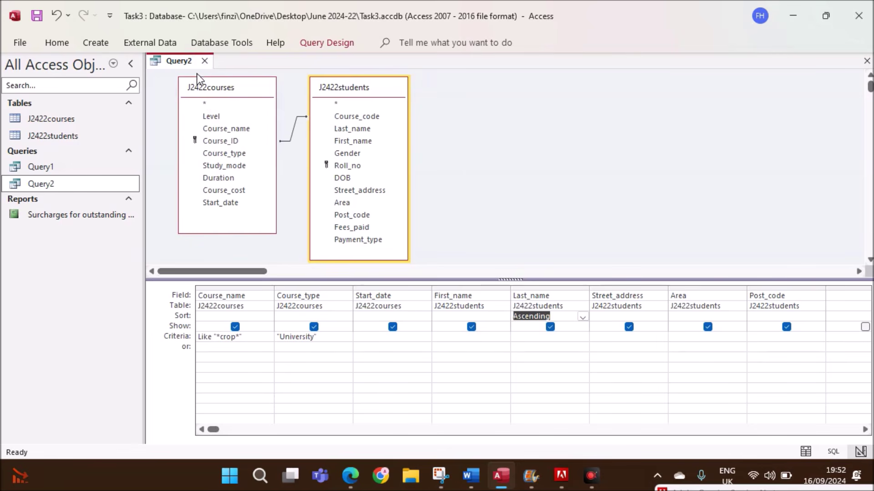
pyautogui.click(317, 41)
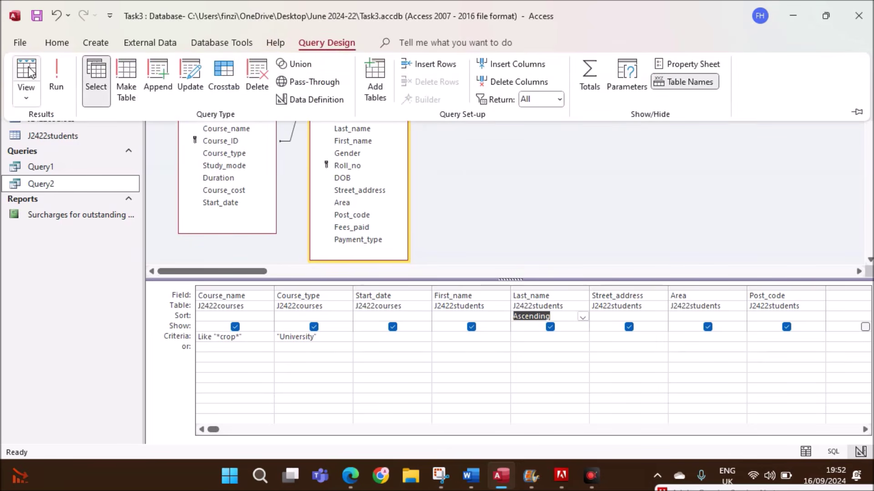
pyautogui.click(54, 80)
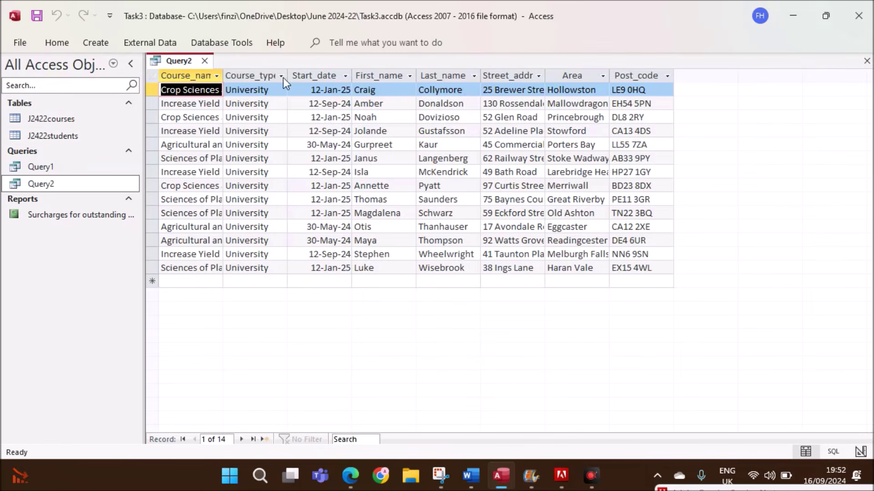
pyautogui.click(204, 62)
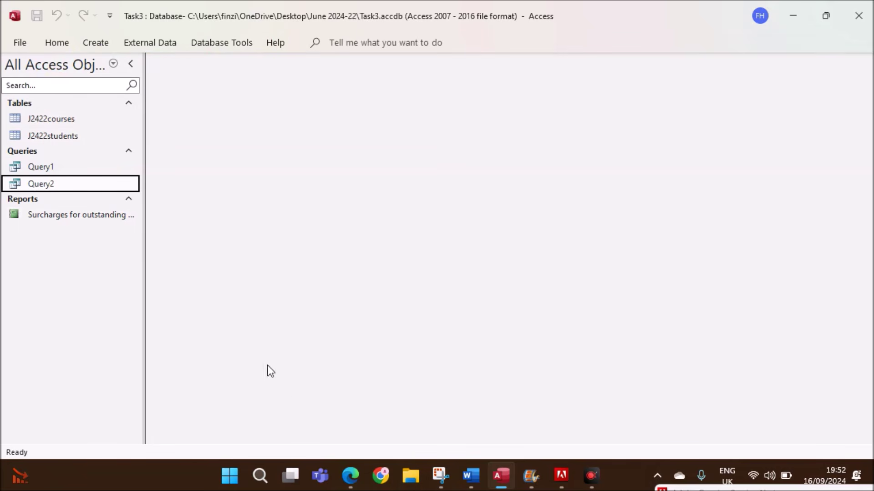
# - Review the label requirements in Edge, and start labels from Query2 in Access with a new custom label size named J24
pyautogui.click(350, 475)
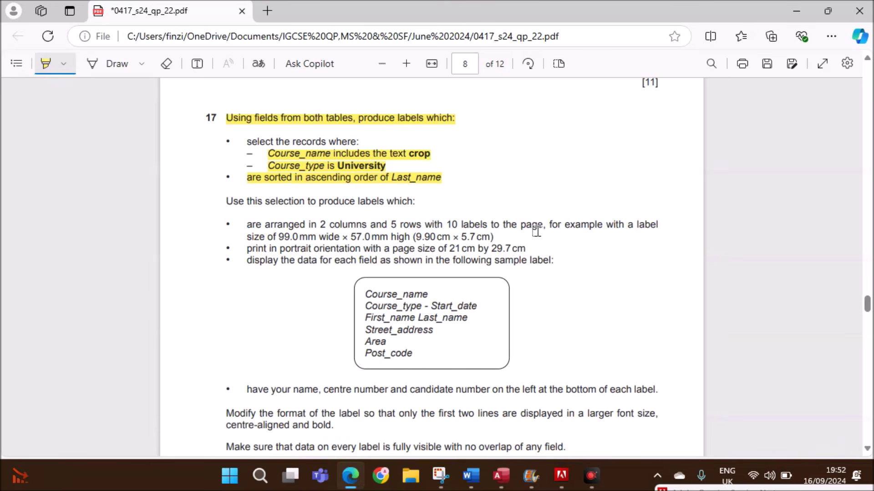
pyautogui.scroll(-2, 532, 230)
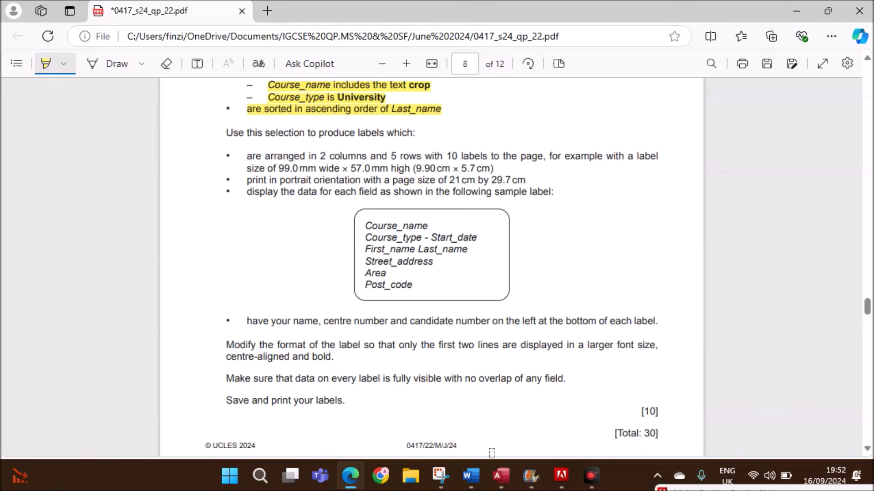
pyautogui.click(501, 477)
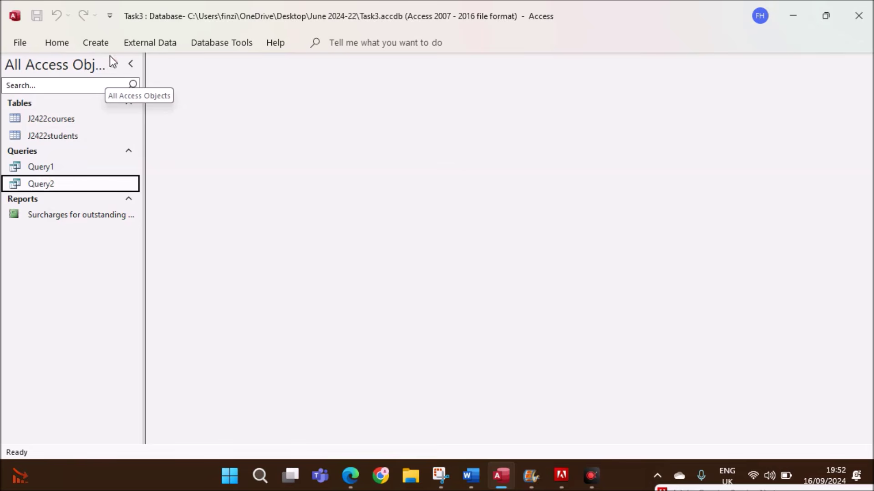
pyautogui.click(109, 43)
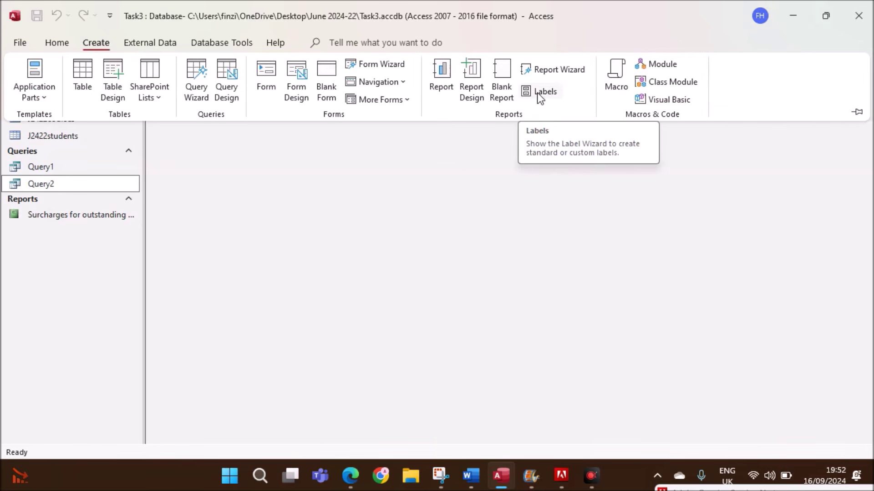
pyautogui.click(553, 92)
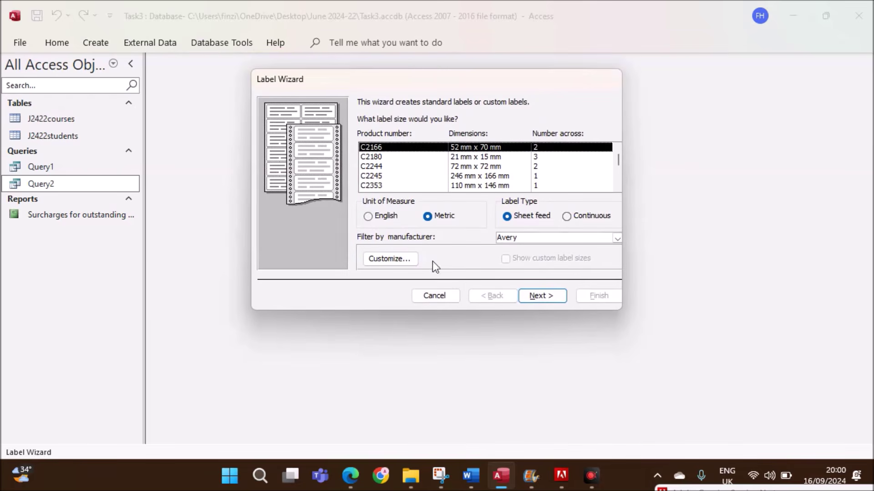
pyautogui.click(403, 260)
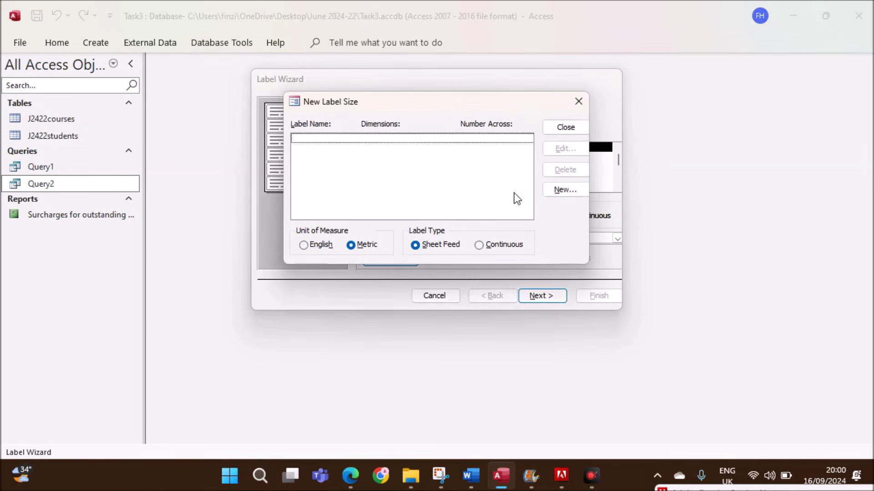
pyautogui.click(564, 190)
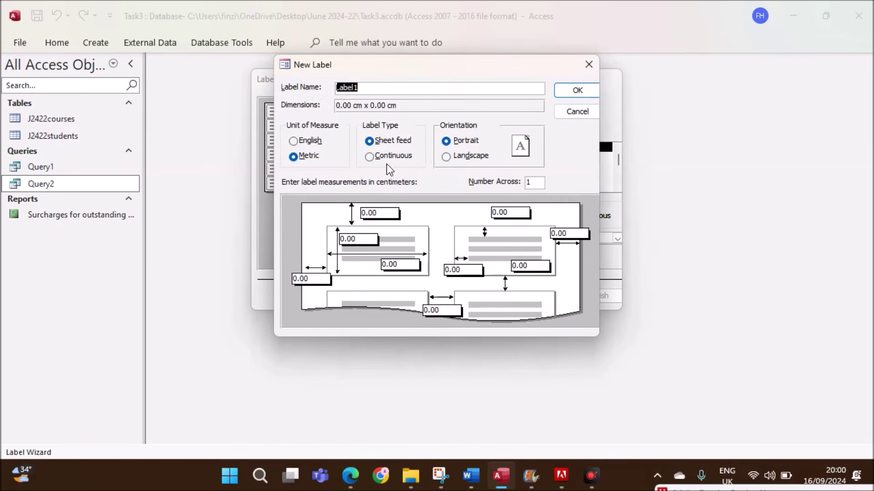
pyautogui.write('J24')
# - Highlight "2 columns" and "5 rows" in the exam paper in Edge, and set the custom label's number across to 2 in Access
pyautogui.click(350, 475)
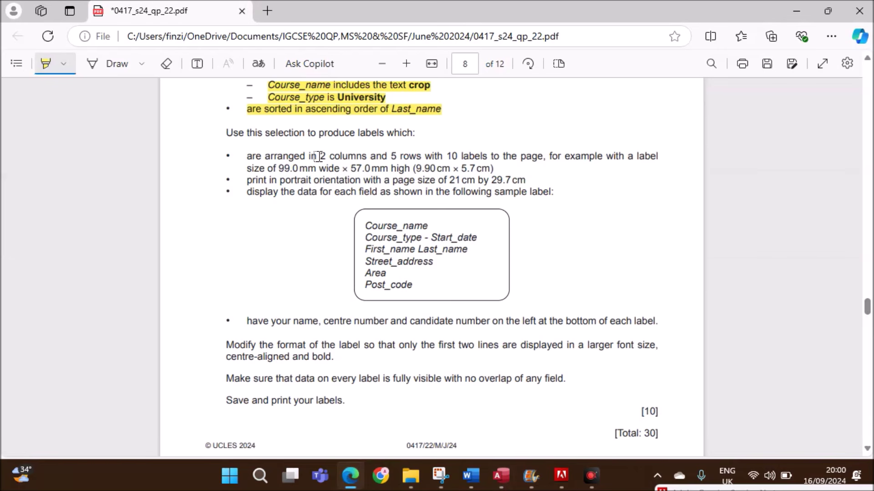
pyautogui.moveTo(317, 156); pyautogui.dragTo(366, 156)
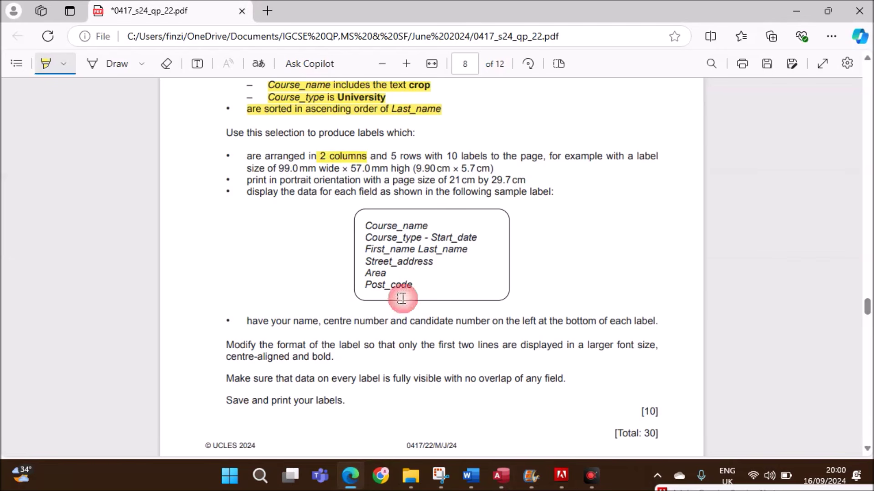
pyautogui.moveTo(494, 470)
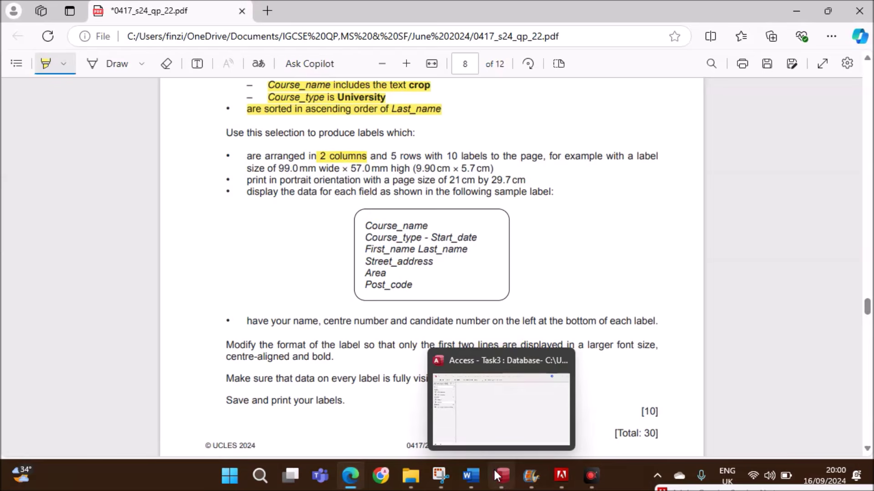
pyautogui.click(494, 471)
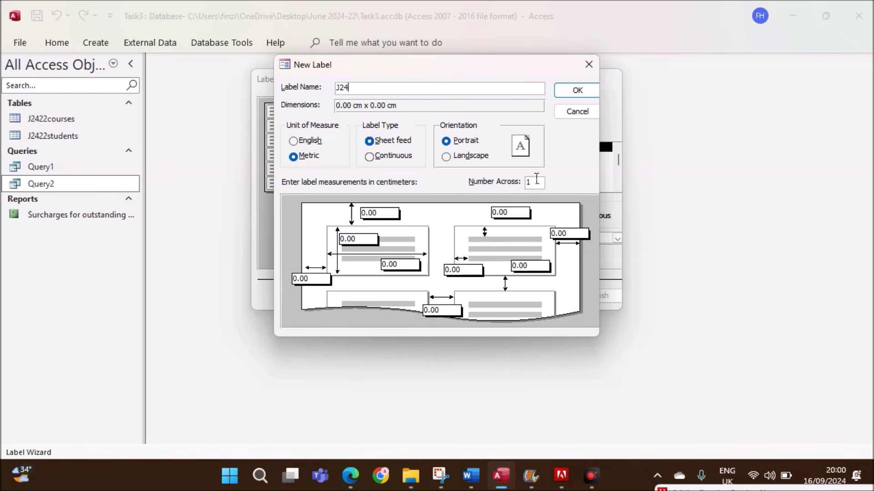
pyautogui.moveTo(536, 179); pyautogui.dragTo(514, 183)
pyautogui.click(356, 469)
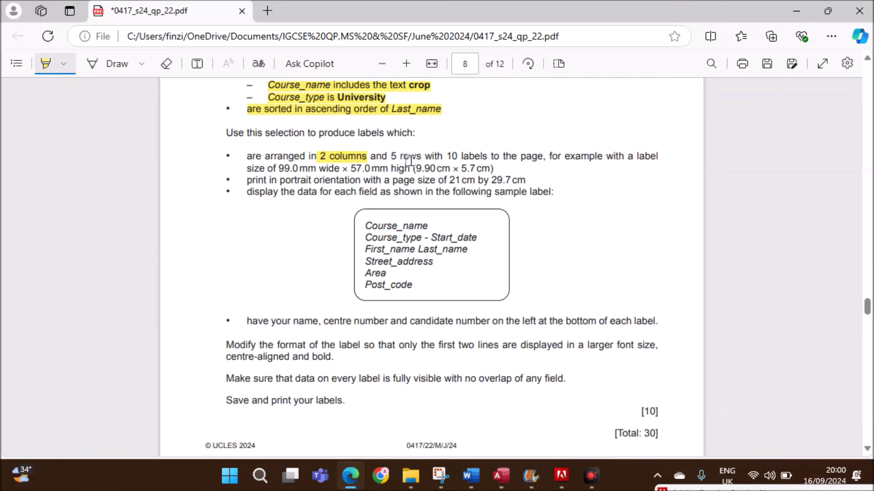
pyautogui.moveTo(410, 154); pyautogui.dragTo(417, 156)
pyautogui.click(500, 479)
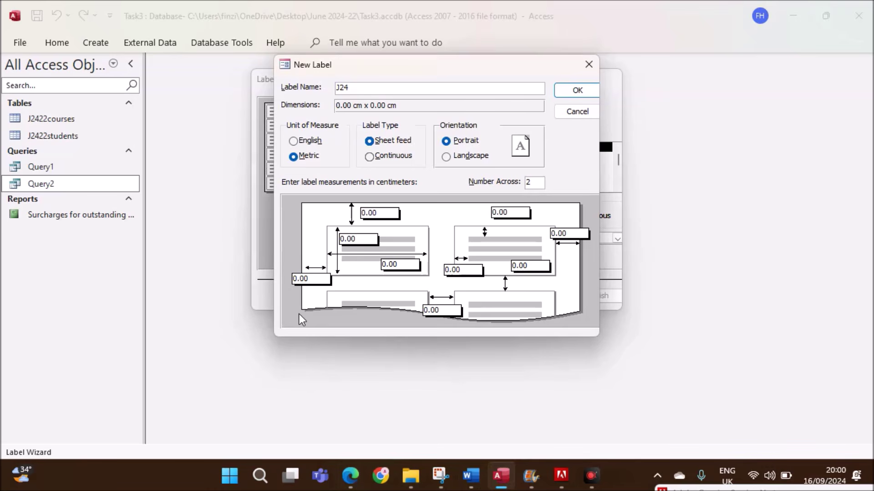
# - Set the J24 label's height to 5.7 cm and width to 9.90 cm, checking the required size in Edge
pyautogui.doubleClick(356, 239)
pyautogui.click(310, 141)
pyautogui.click(309, 157)
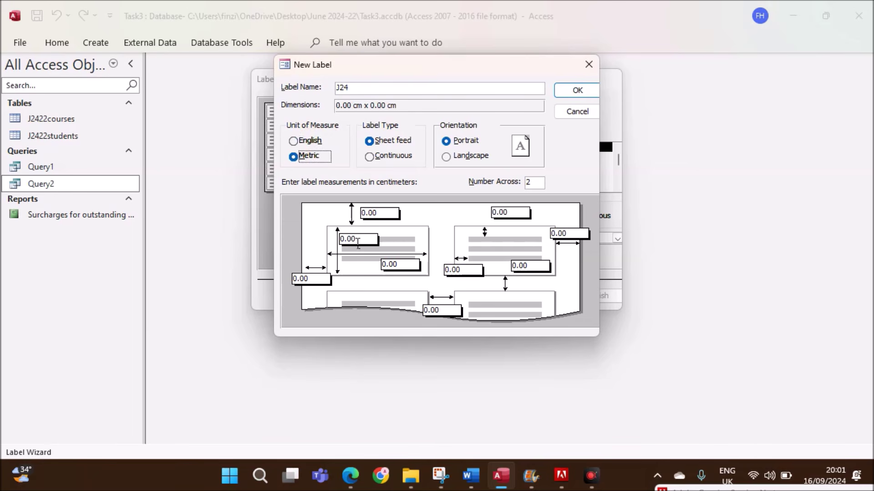
pyautogui.moveTo(360, 242); pyautogui.dragTo(341, 240)
pyautogui.write('5.7')
pyautogui.click(350, 476)
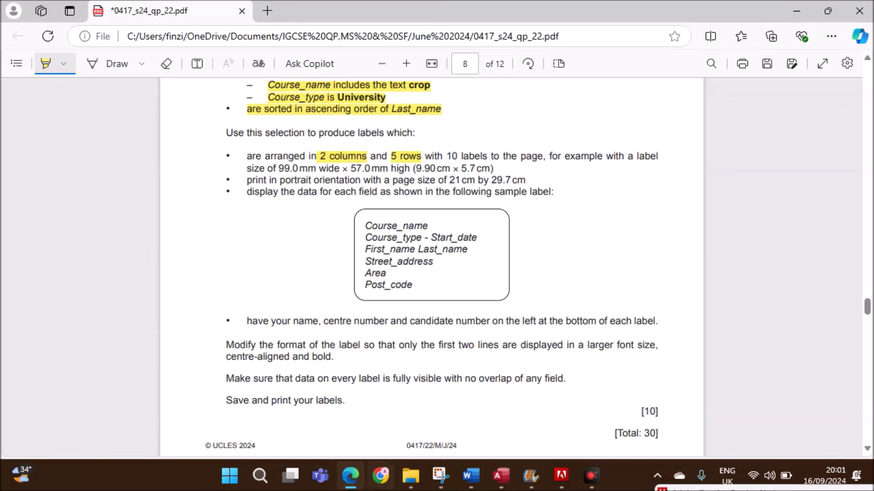
pyautogui.click(490, 474)
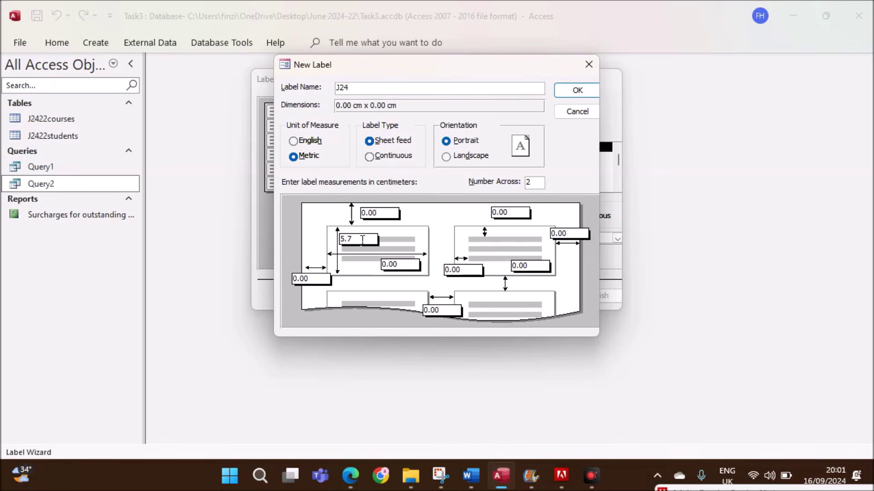
pyautogui.moveTo(398, 265); pyautogui.dragTo(380, 263)
# - Save the J24 label size with the margins increased to the printable area, and use it with the default text appearance
pyautogui.click(577, 93)
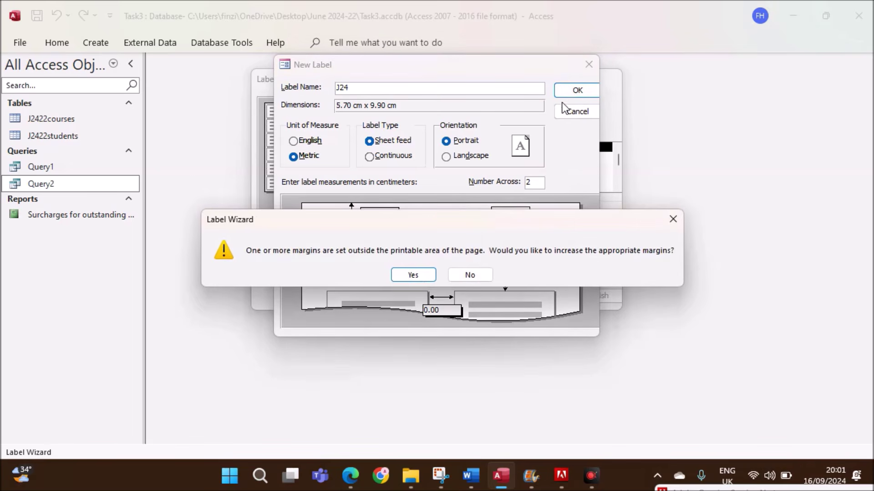
pyautogui.click(413, 274)
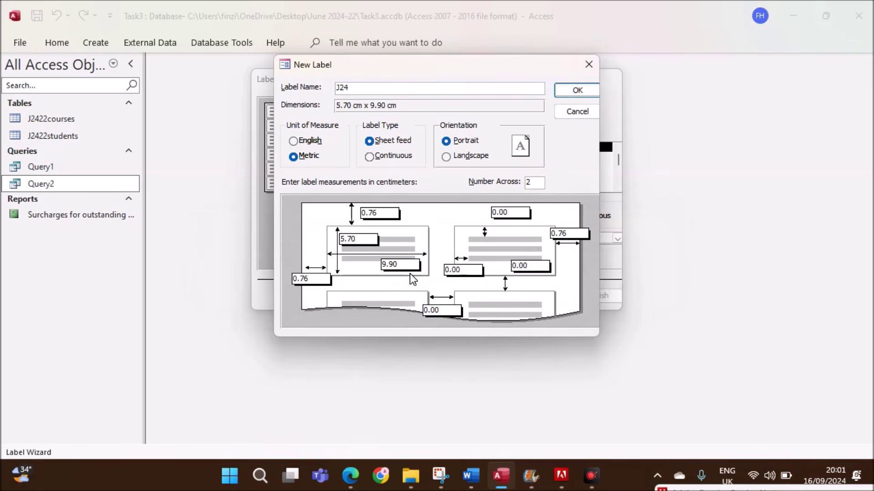
pyautogui.click(564, 94)
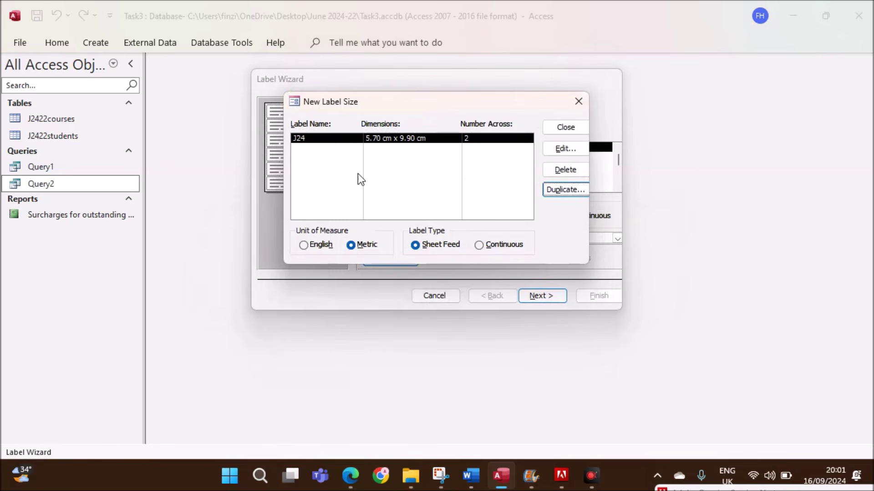
pyautogui.click(570, 130)
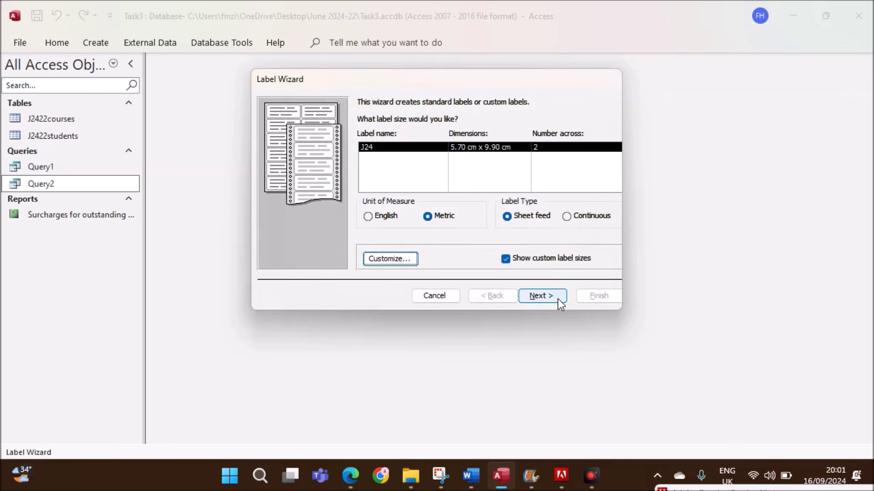
pyautogui.click(542, 296)
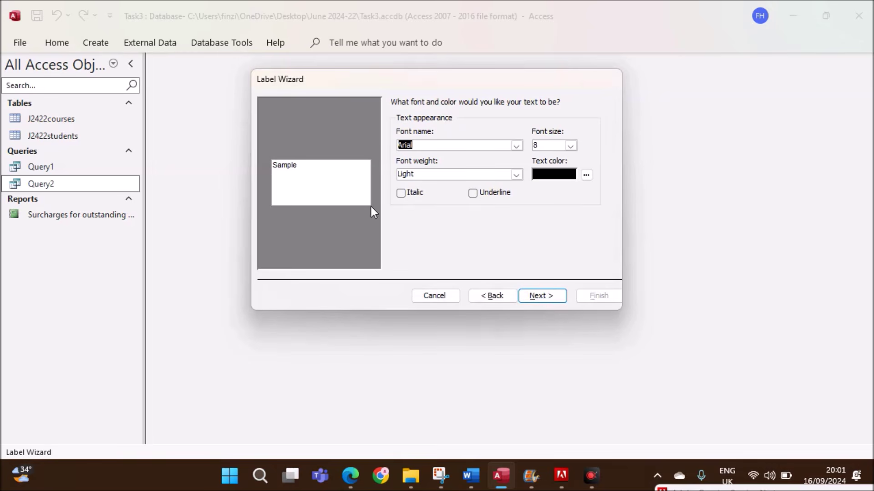
pyautogui.click(534, 295)
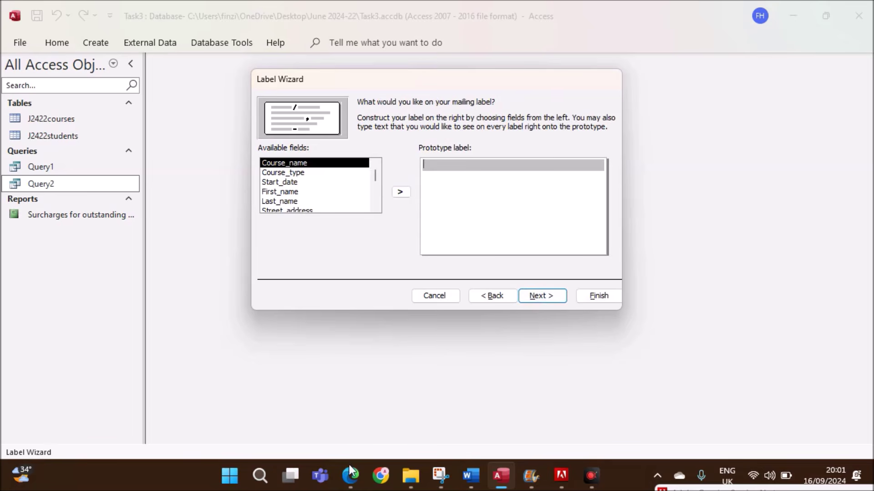
# - Highlight Course_name in Edge's sample label, and in Access put Course_name on the label's first line and Course_type-Start_date on the second
pyautogui.click(350, 476)
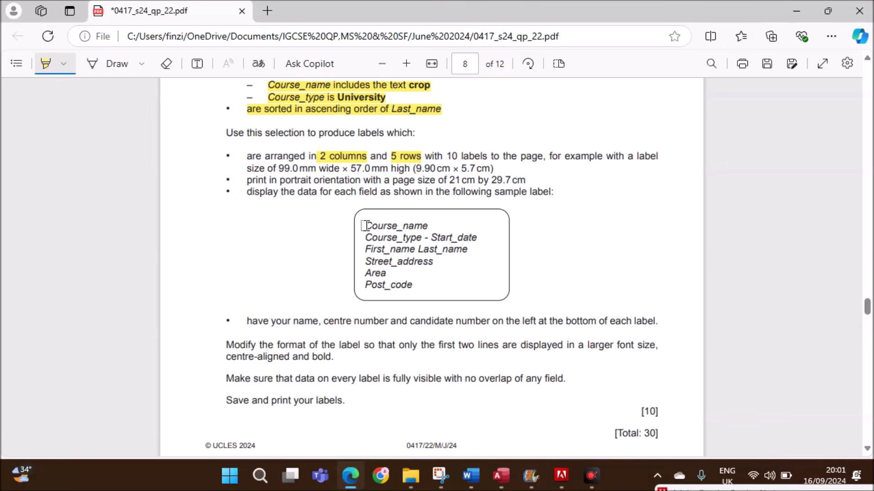
pyautogui.moveTo(364, 226); pyautogui.dragTo(430, 224)
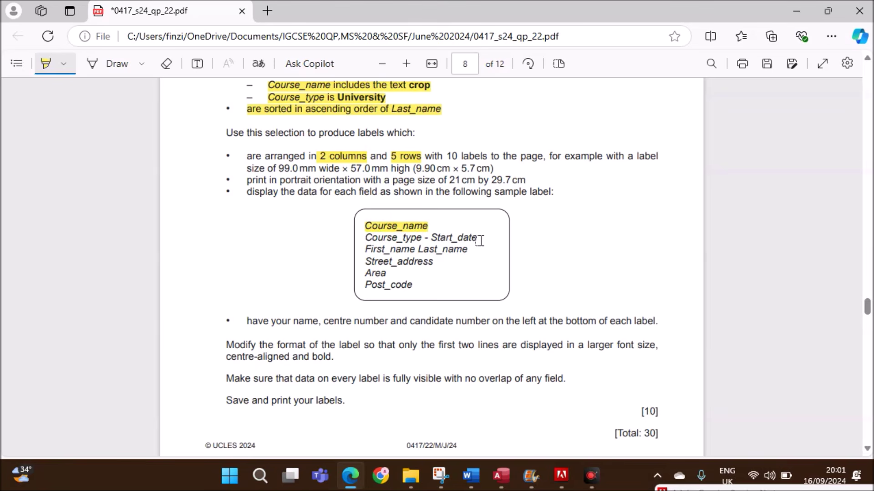
pyautogui.click(500, 476)
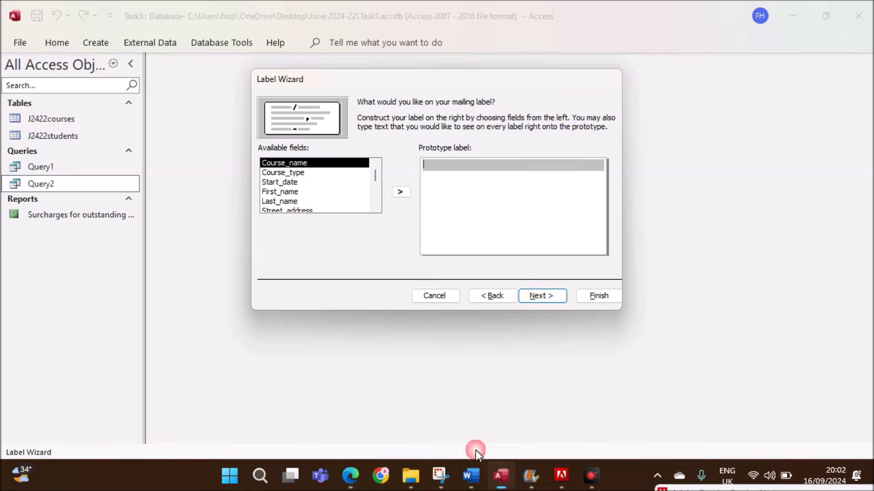
pyautogui.click(400, 192)
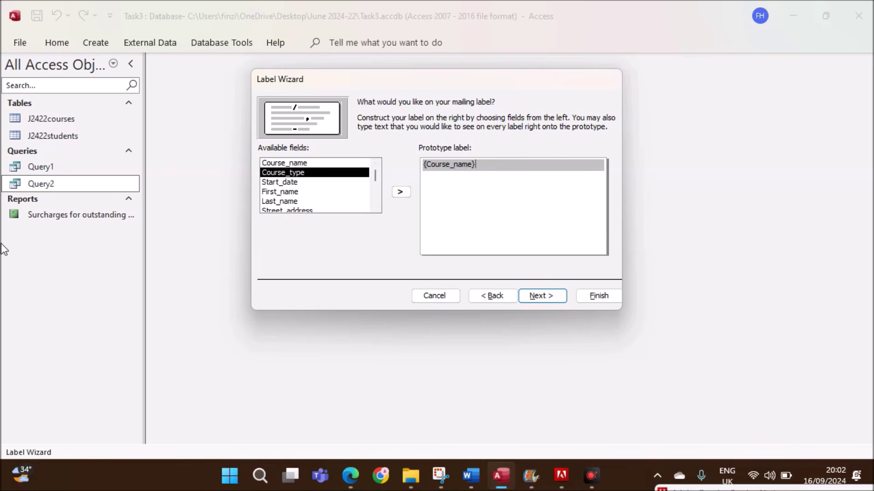
pyautogui.press('Return')
pyautogui.click(399, 193)
pyautogui.write('-')
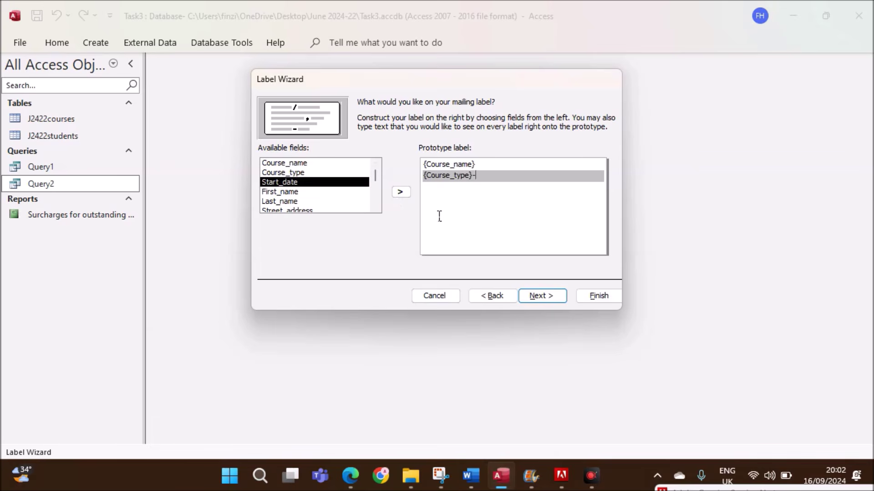
pyautogui.click(401, 193)
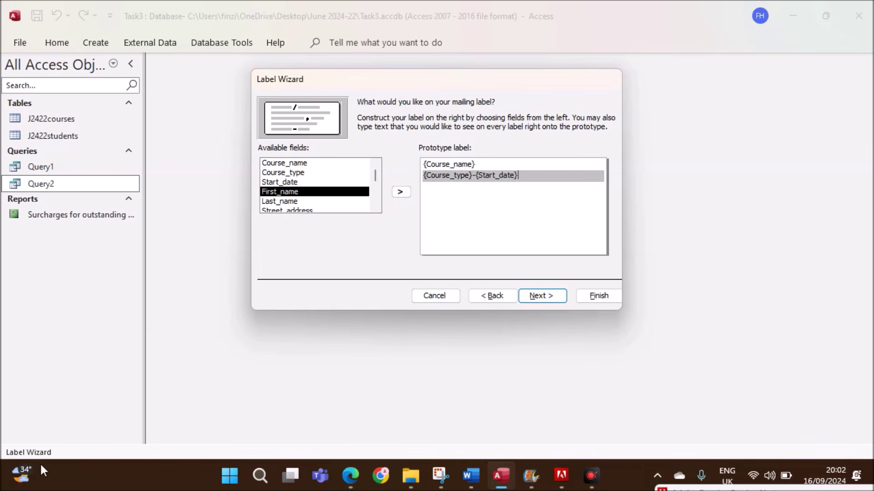
pyautogui.press('Return')
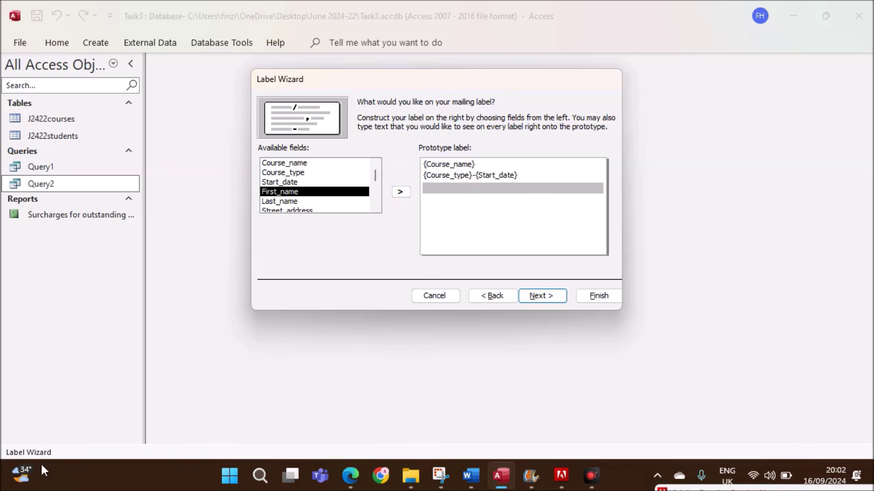
# - Check the sample label in Edge and rework the second line in Access with a space on each side of the hyphen
pyautogui.click(353, 478)
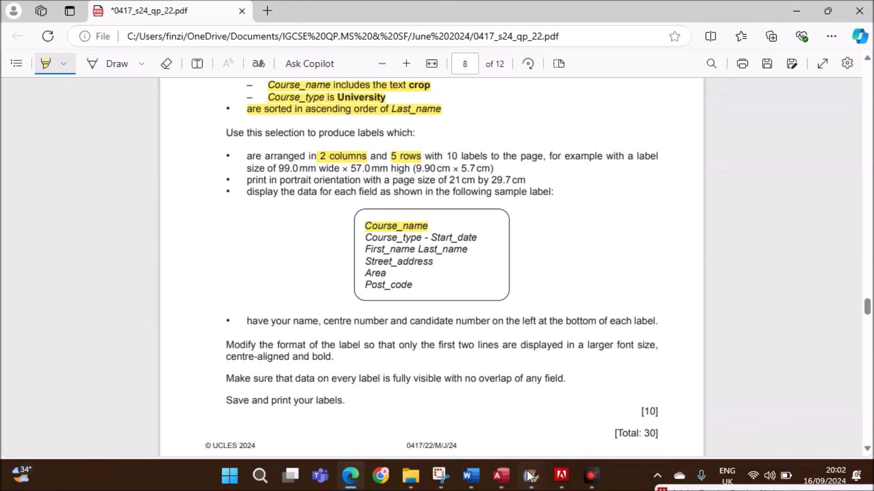
pyautogui.click(501, 477)
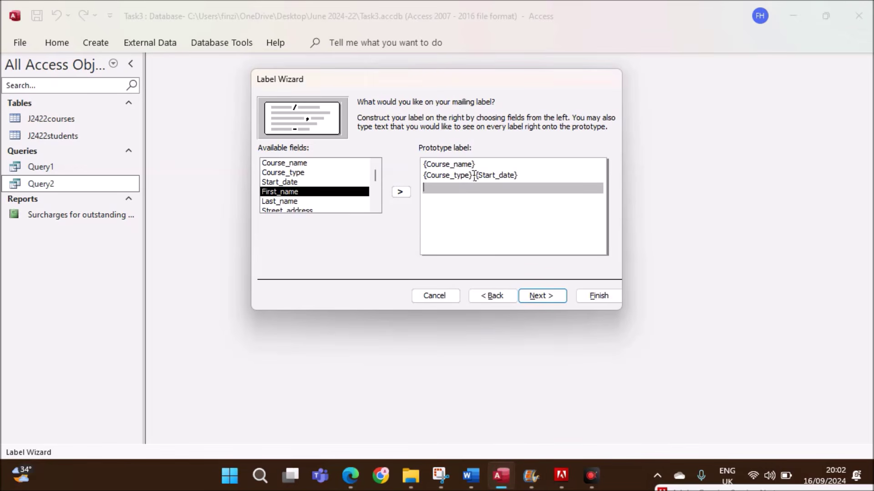
pyautogui.click(474, 176)
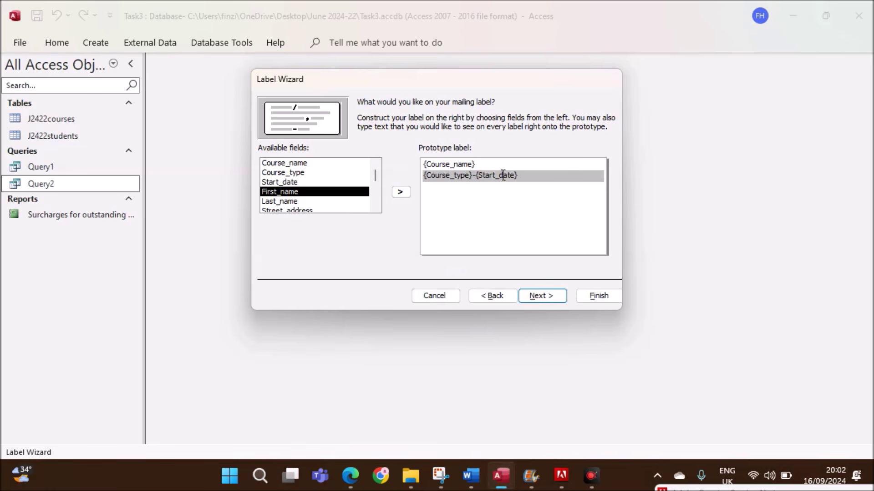
pyautogui.click(480, 179)
pyautogui.press('Delete')
pyautogui.click(320, 182)
pyautogui.click(404, 192)
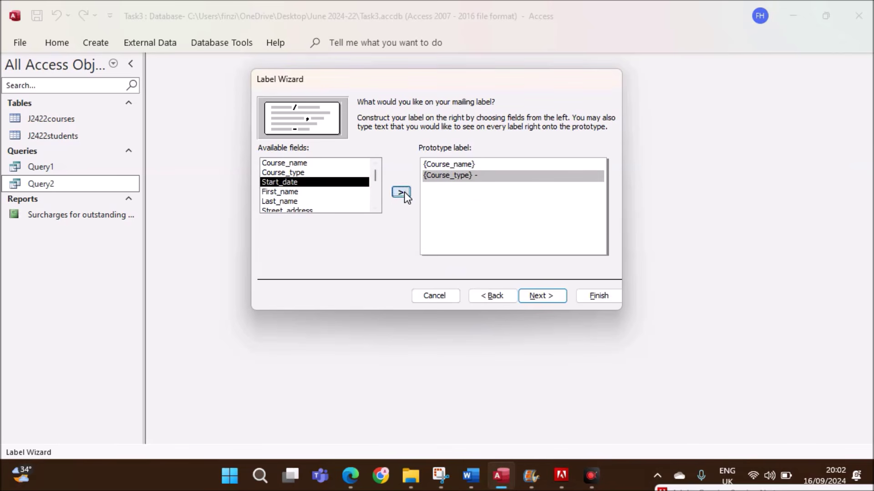
pyautogui.click(535, 173)
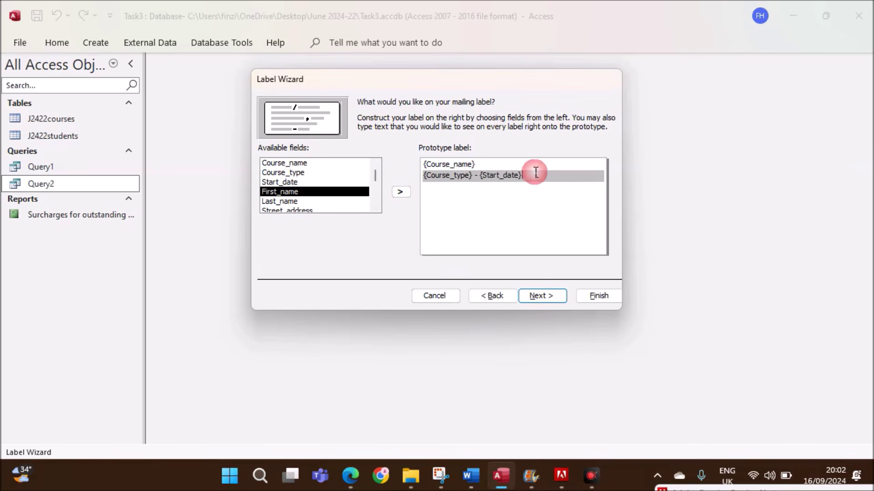
pyautogui.press('Return')
# - Add First_name and Last_name, separated by a space, to the label's third line in Access, checking against the sample in Edge
pyautogui.click(349, 469)
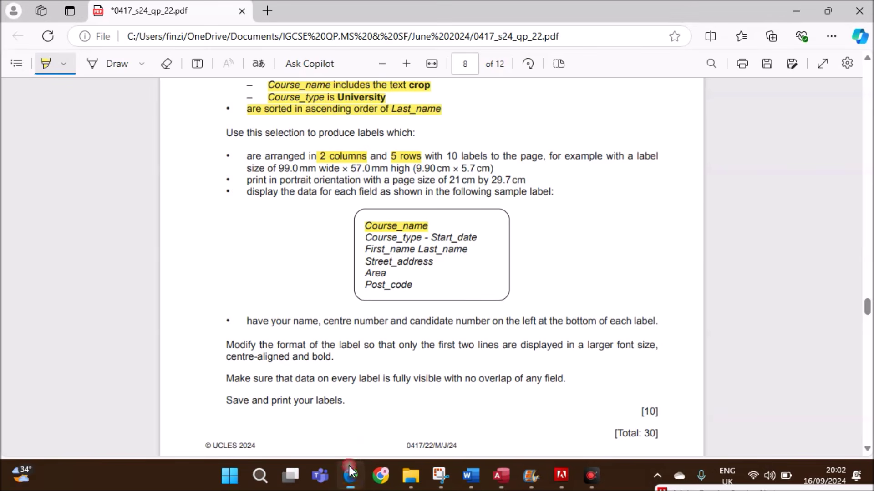
pyautogui.click(501, 476)
pyautogui.click(400, 192)
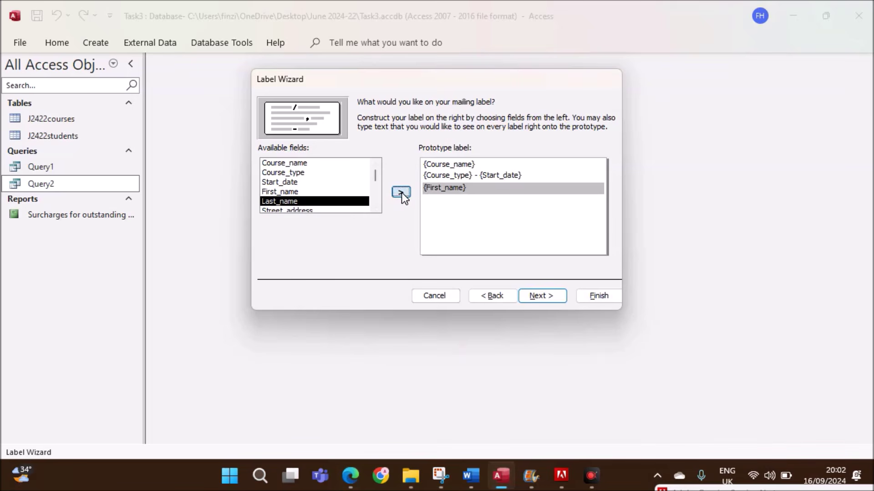
pyautogui.click(401, 193)
pyautogui.click(350, 476)
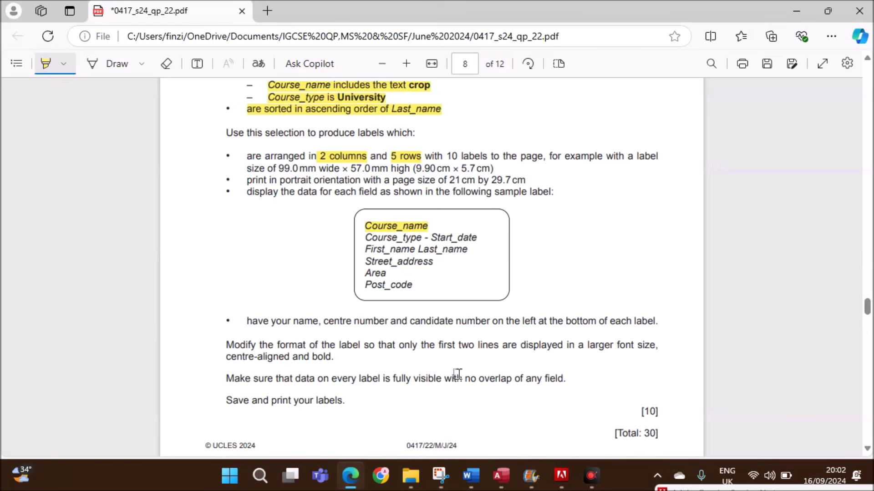
pyautogui.click(501, 476)
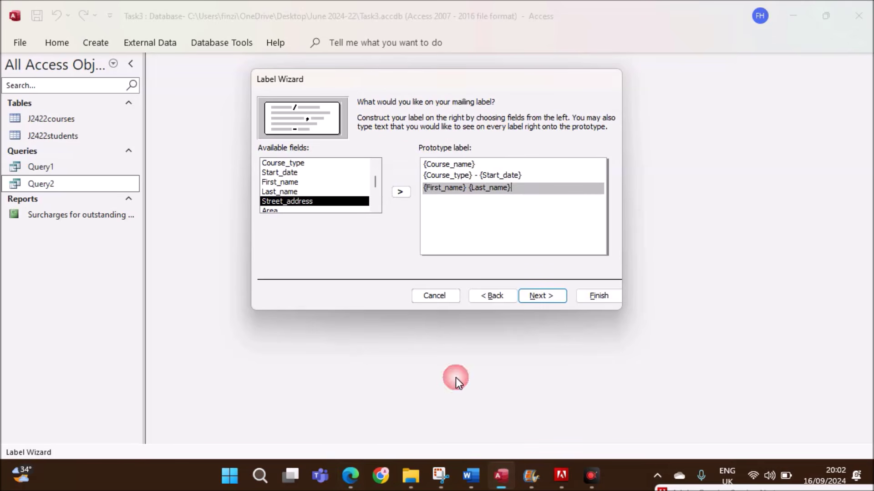
pyautogui.click(402, 192)
pyautogui.click(401, 192)
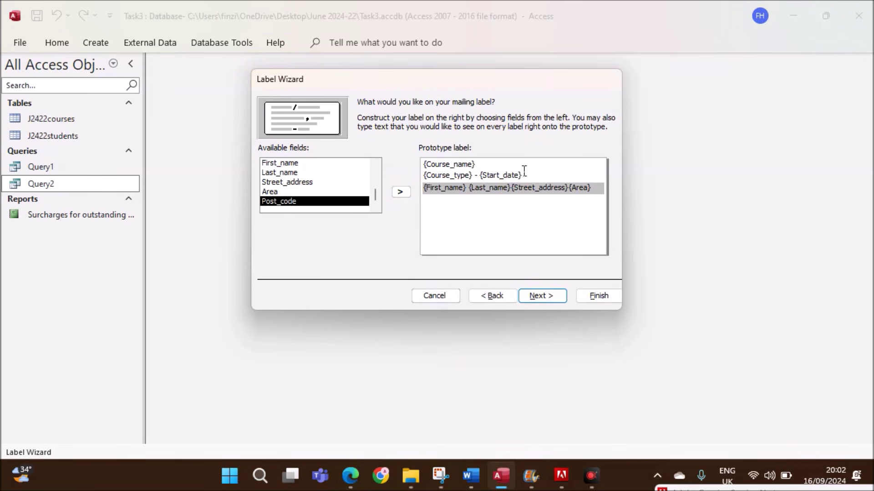
pyautogui.click(498, 201)
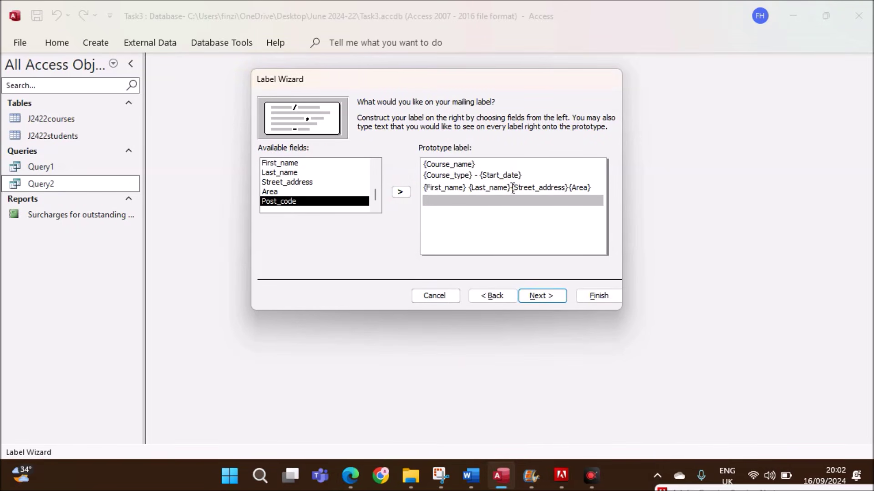
pyautogui.click(512, 188)
pyautogui.press('Return')
pyautogui.click(514, 188)
pyautogui.press('Return')
pyautogui.click(514, 188)
pyautogui.click(566, 183)
pyautogui.click(591, 190)
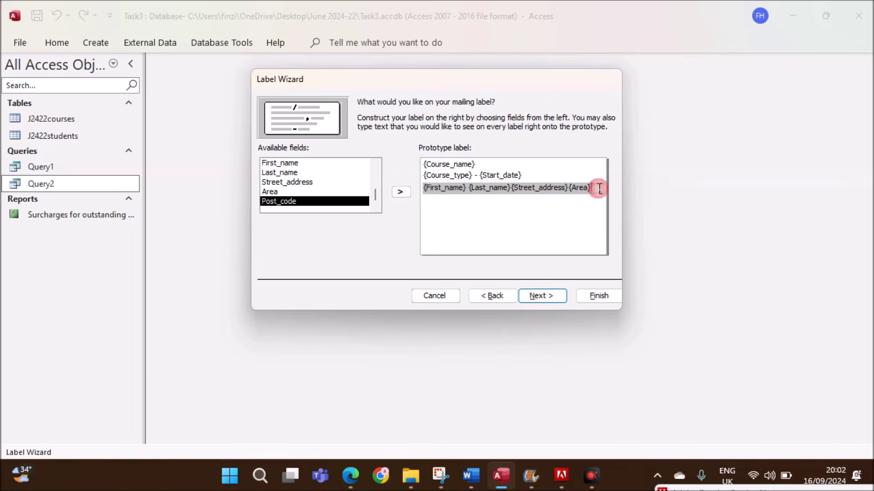
pyautogui.press('BackSpace')
pyautogui.press('BackSpace')
# - Place Street_address, Area and Post_code on the label's fourth, fifth and sixth lines, one field per line
pyautogui.press('Return')
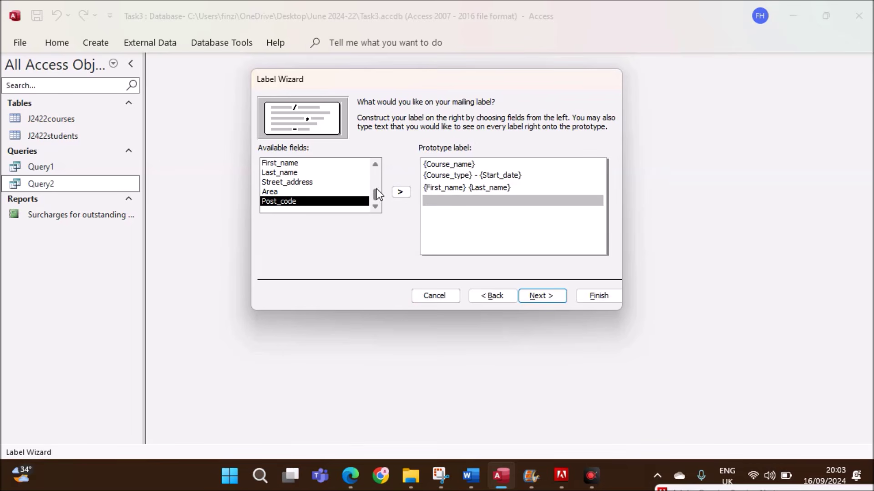
pyautogui.click(353, 182)
pyautogui.click(396, 190)
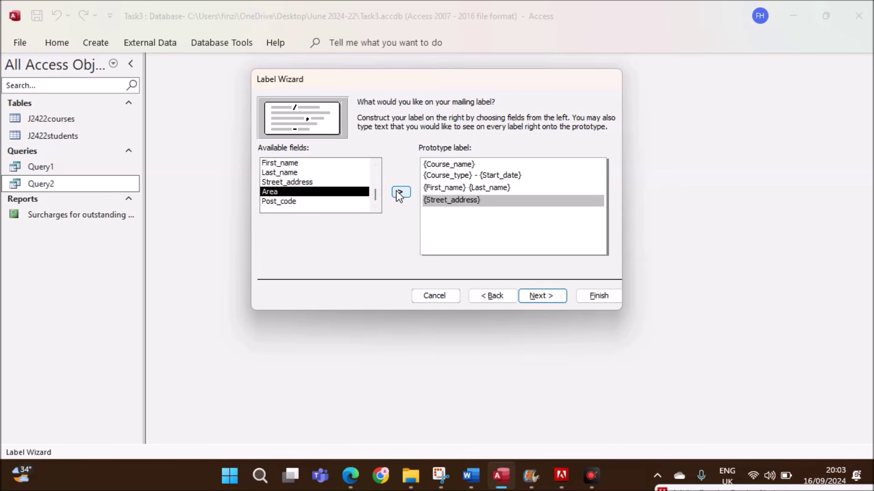
pyautogui.press('Return')
pyautogui.click(398, 194)
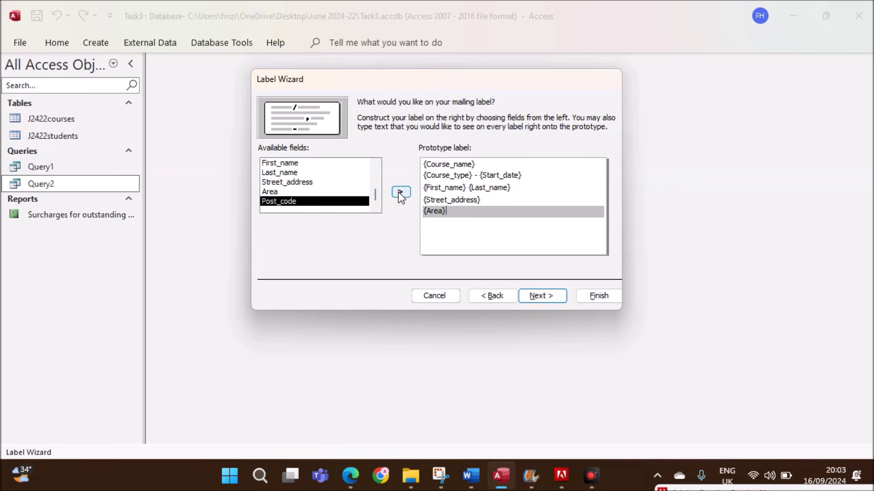
pyautogui.press('Return')
pyautogui.click(399, 194)
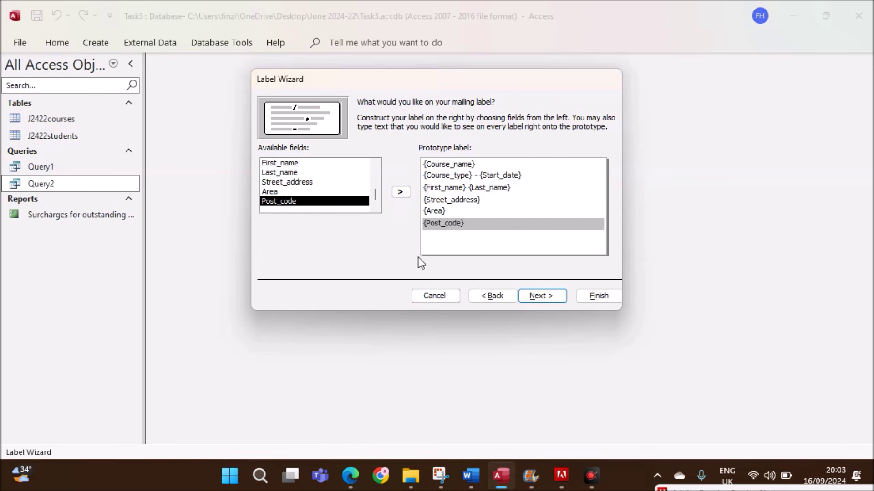
# - Sort the labels by Last_name, generate the label report past the column-space notice, and look through its print preview
pyautogui.click(542, 296)
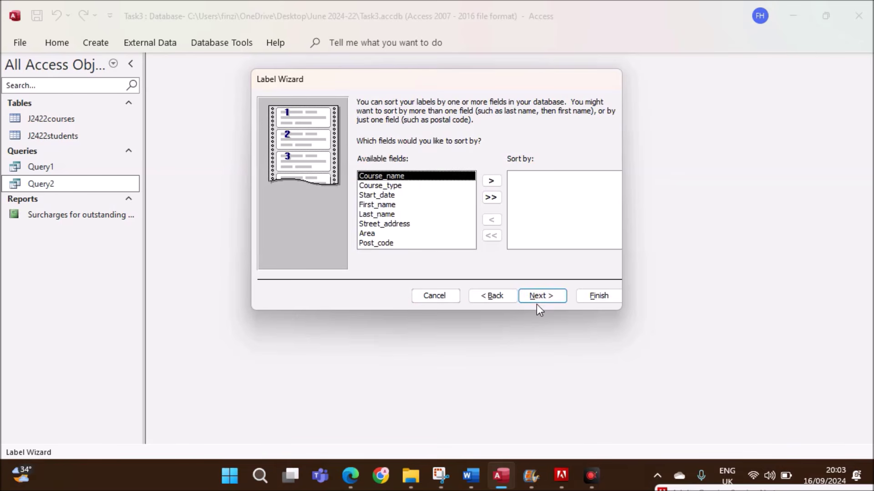
pyautogui.click(378, 215)
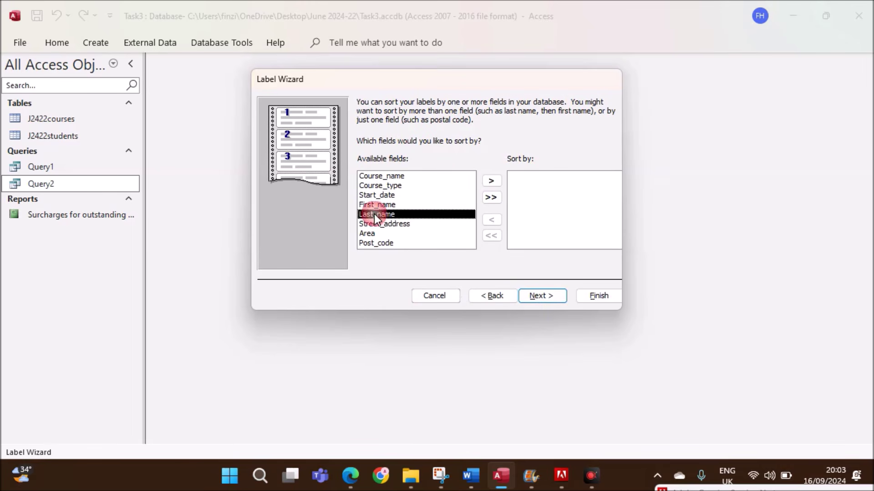
pyautogui.click(491, 181)
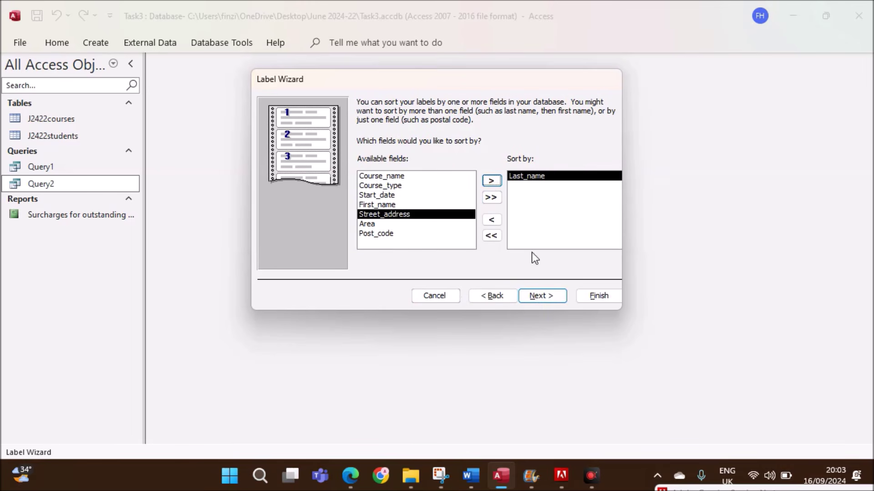
pyautogui.click(538, 297)
pyautogui.click(598, 296)
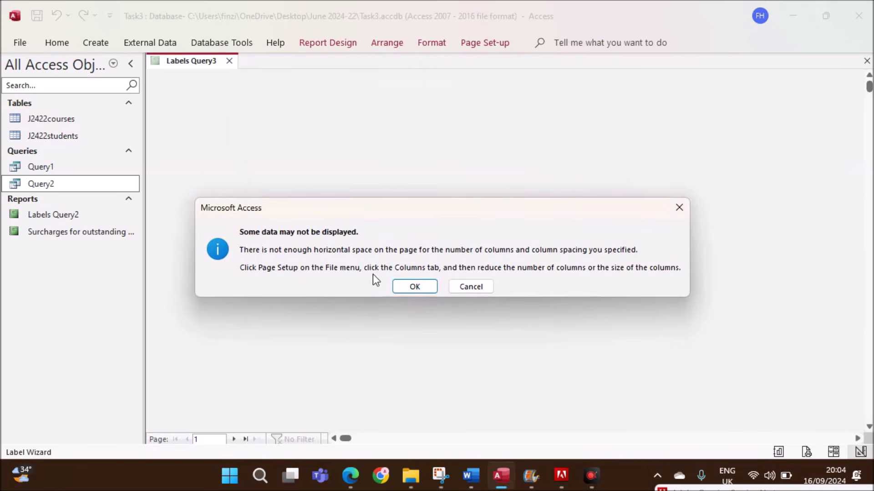
pyautogui.click(403, 285)
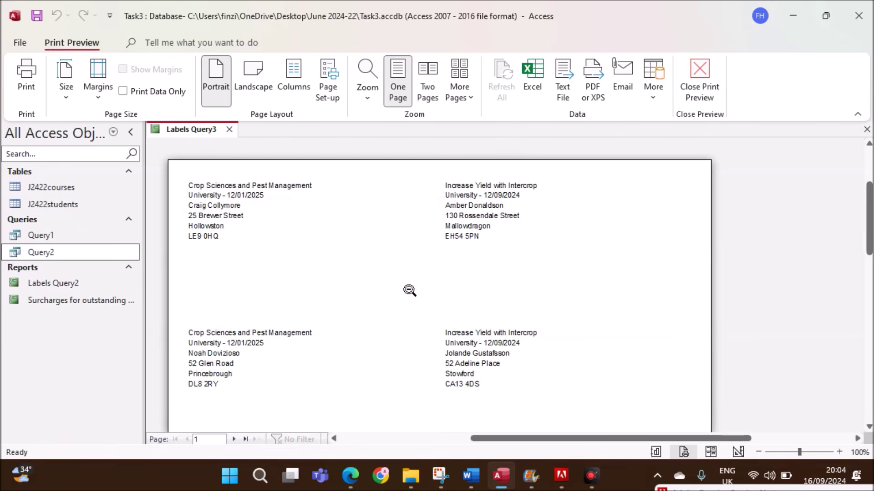
pyautogui.scroll(-10, 423, 342)
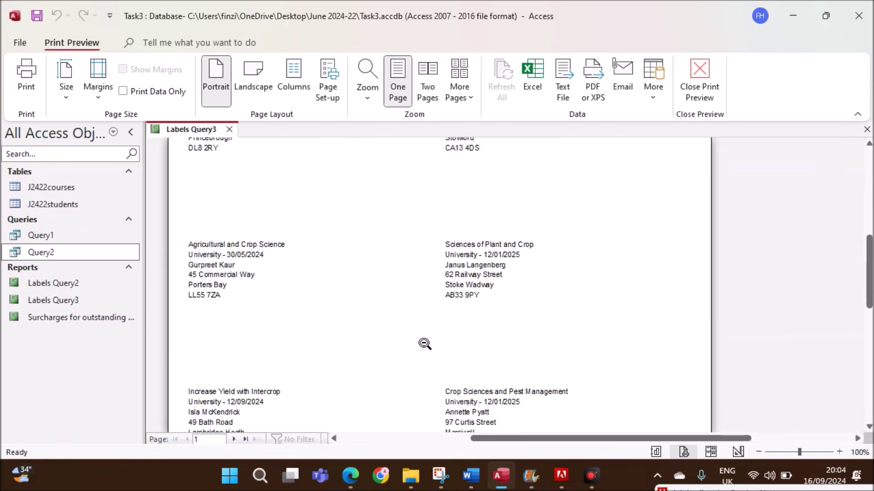
pyautogui.scroll(-2, 424, 345)
pyautogui.scroll(5, 425, 345)
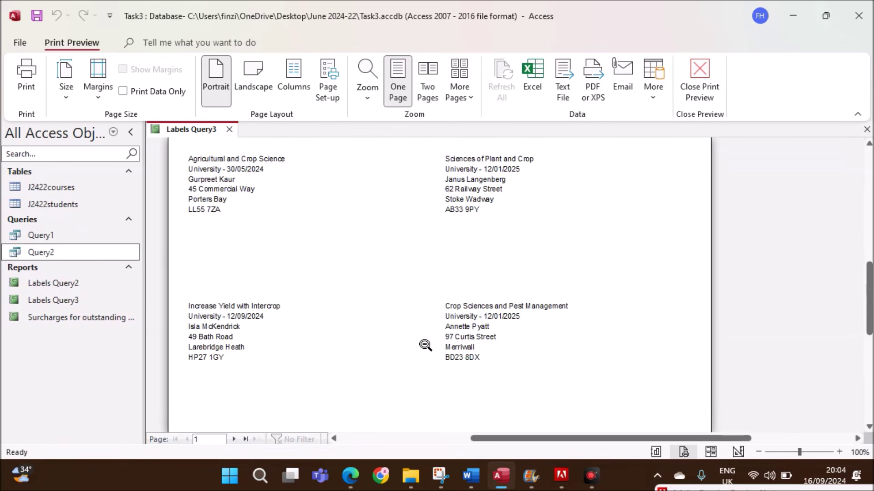
pyautogui.scroll(2, 426, 345)
pyautogui.scroll(-4, 425, 345)
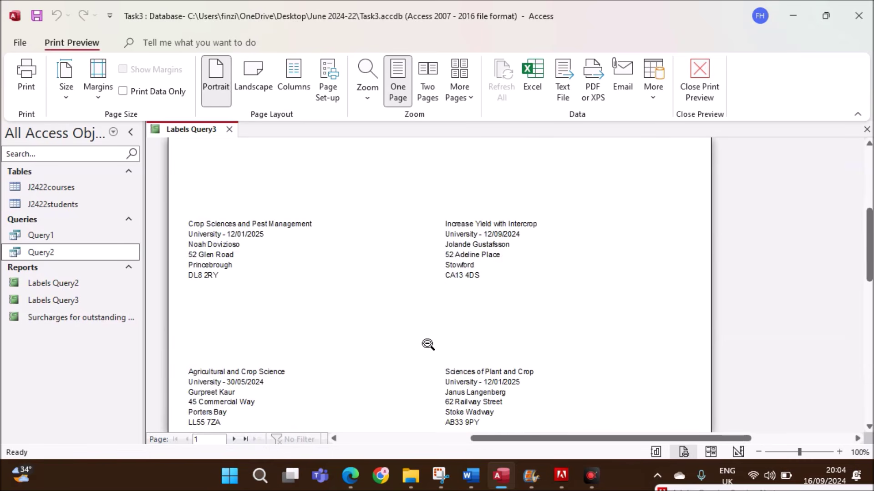
# - In Edge, highlight the requirement for portrait orientation at 21 cm by 29.7 cm and the text "left at the bottom of each label"
pyautogui.click(350, 476)
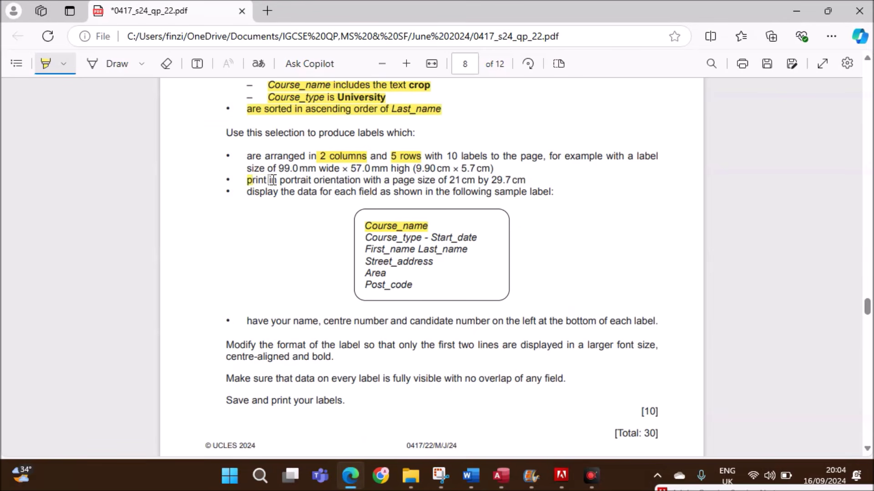
pyautogui.moveTo(247, 181); pyautogui.dragTo(494, 182)
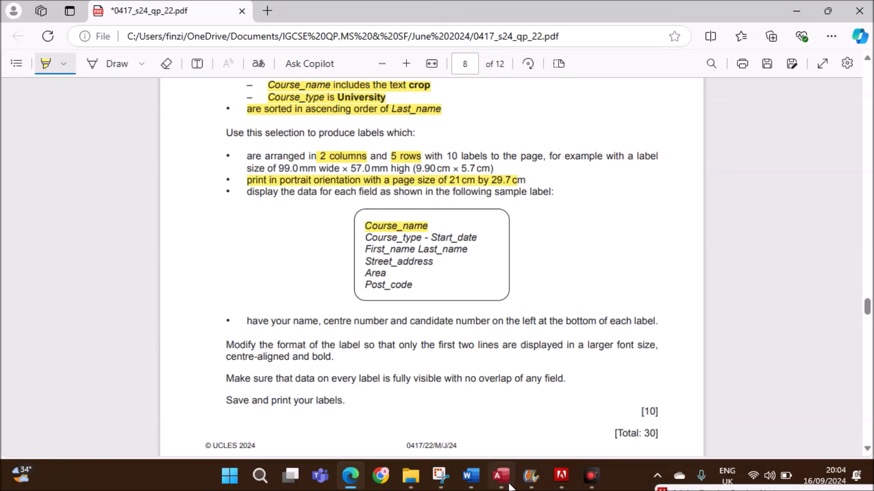
pyautogui.click(500, 476)
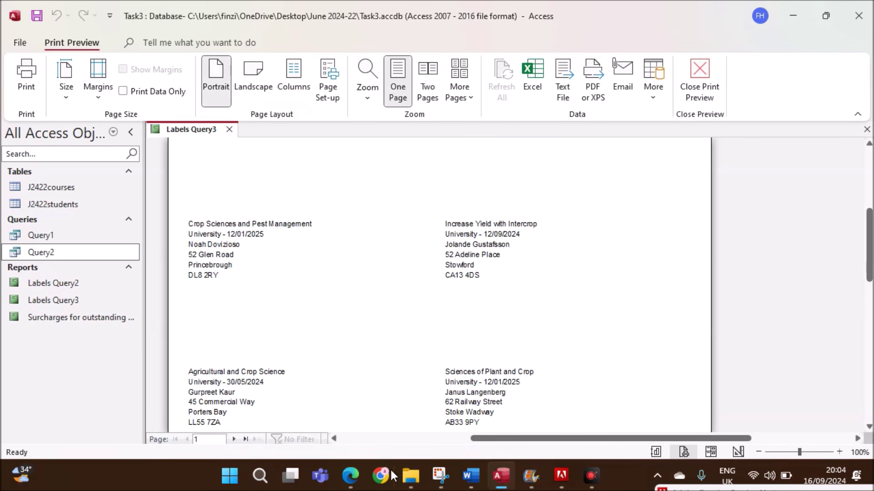
pyautogui.click(359, 473)
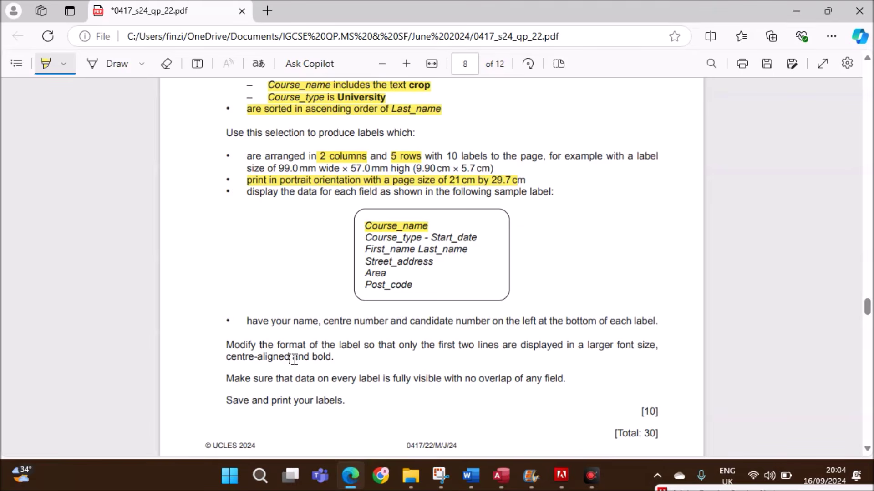
pyautogui.scroll(-3, 296, 357)
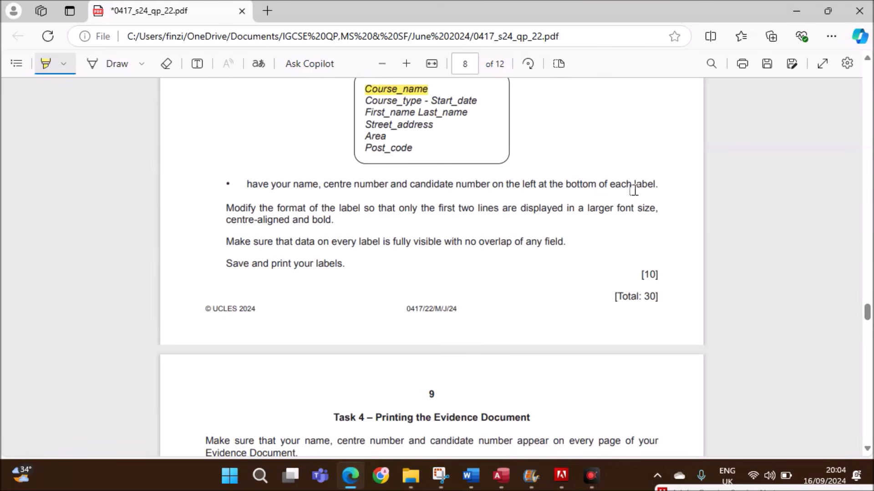
pyautogui.moveTo(523, 185); pyautogui.dragTo(544, 186)
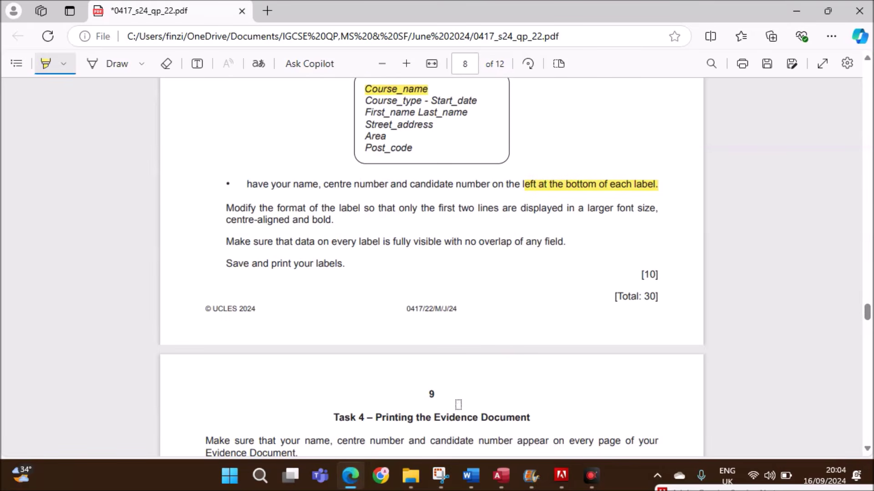
# - In Access, switch the labels report to Design View and add a text label about 8 cm wide below Post_code with name, centre number and candidate number
pyautogui.click(500, 476)
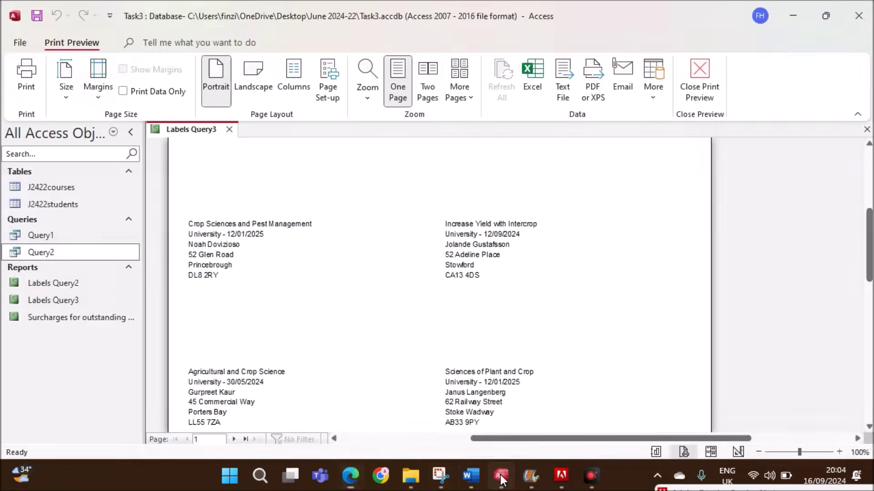
pyautogui.rightClick(218, 132)
pyautogui.click(249, 242)
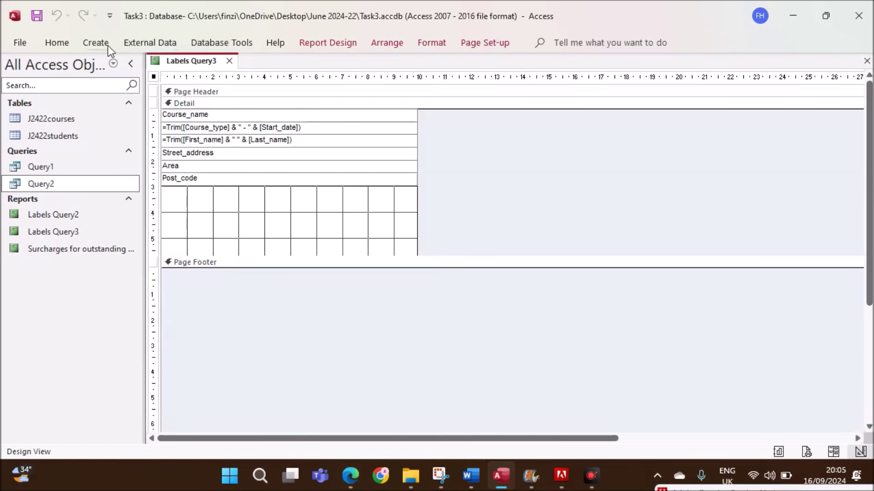
pyautogui.click(339, 42)
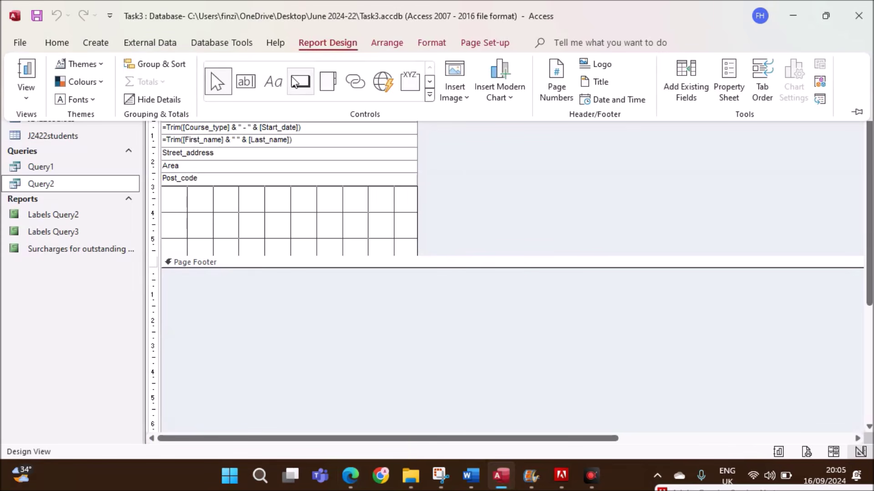
pyautogui.click(273, 81)
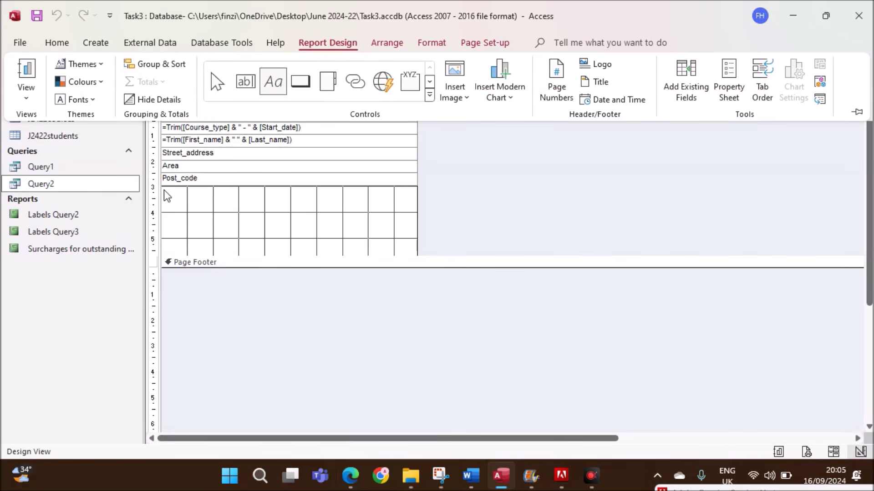
pyautogui.moveTo(167, 192); pyautogui.dragTo(376, 215)
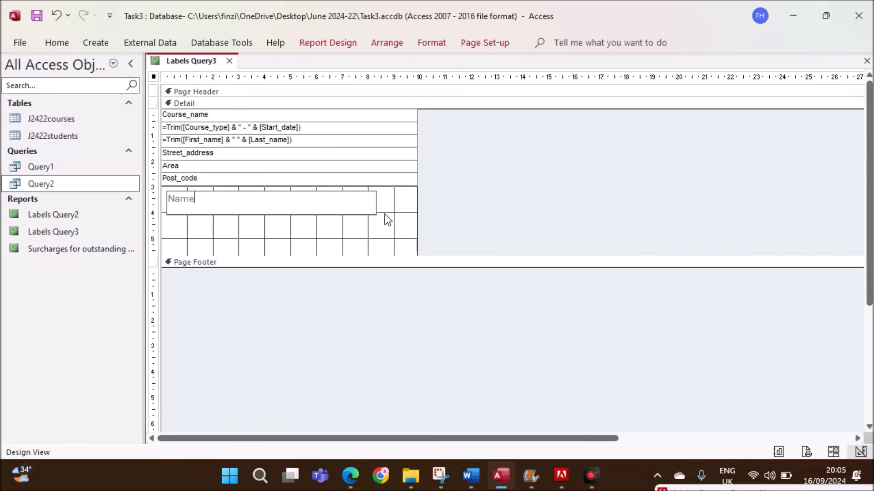
pyautogui.write('Name,ZZ123,1234')
# - Move the label with the candidate details flush with the left edge of the Detail section, just below Post_code
pyautogui.click(266, 224)
pyautogui.click(264, 213)
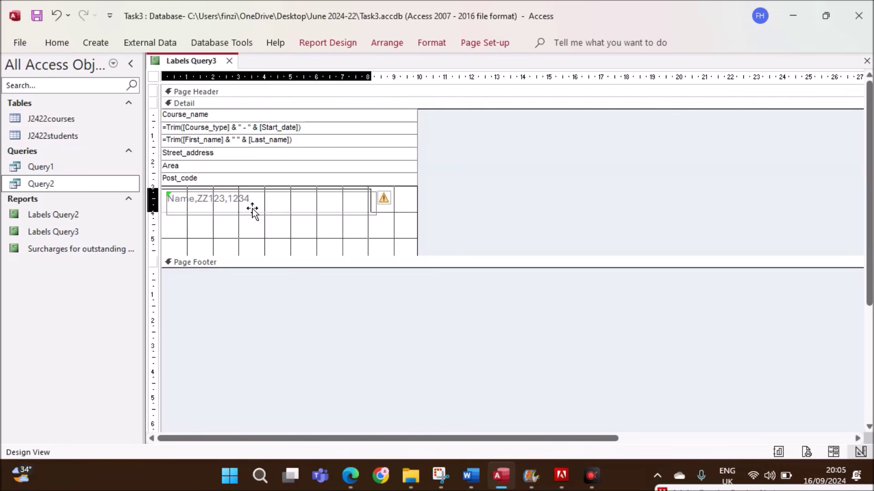
pyautogui.moveTo(255, 208); pyautogui.dragTo(250, 205)
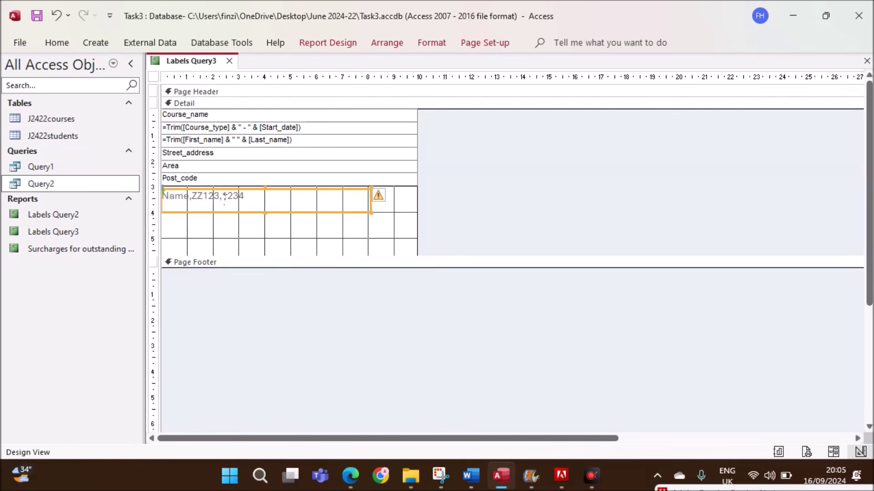
pyautogui.click(58, 38)
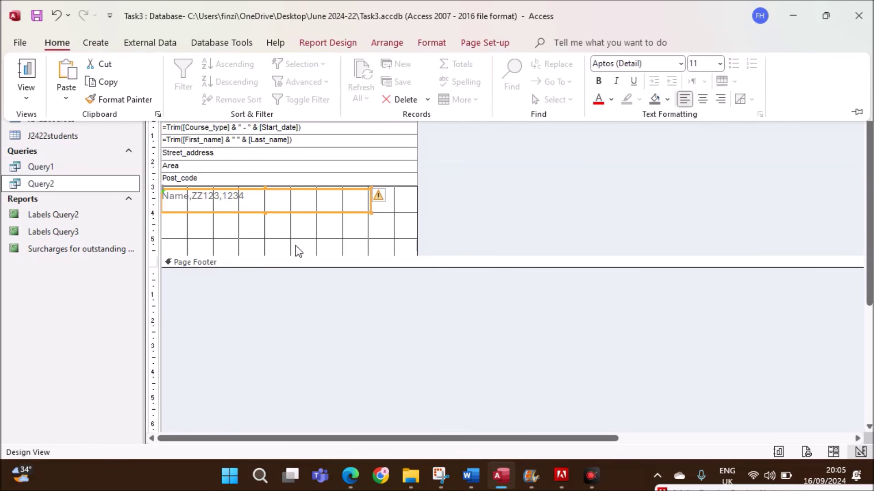
pyautogui.click(302, 234)
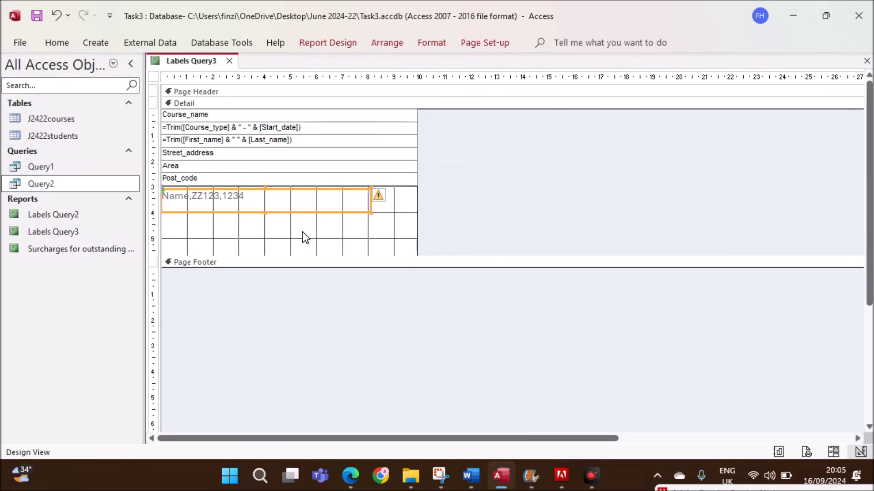
pyautogui.click(375, 224)
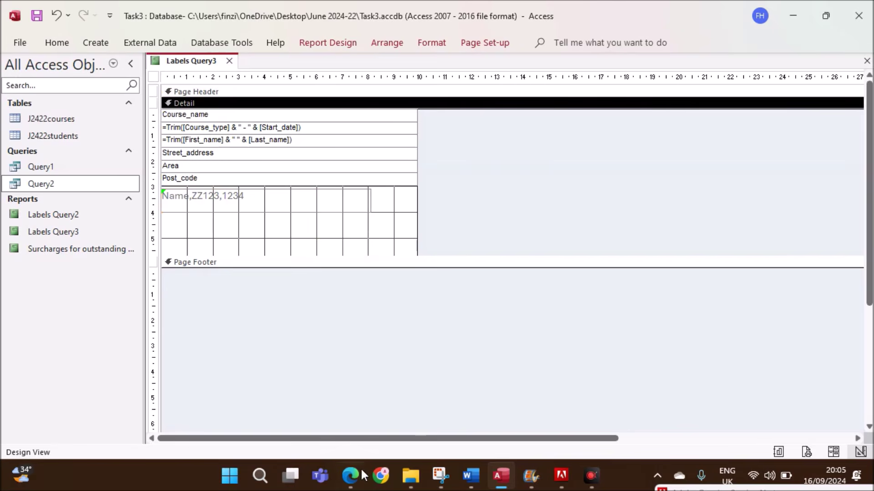
# - Highlight the instruction in Edge about enlarging the first two lines, and in Access set the Course_name and Course_type - Start_date lines to font size 12
pyautogui.click(351, 476)
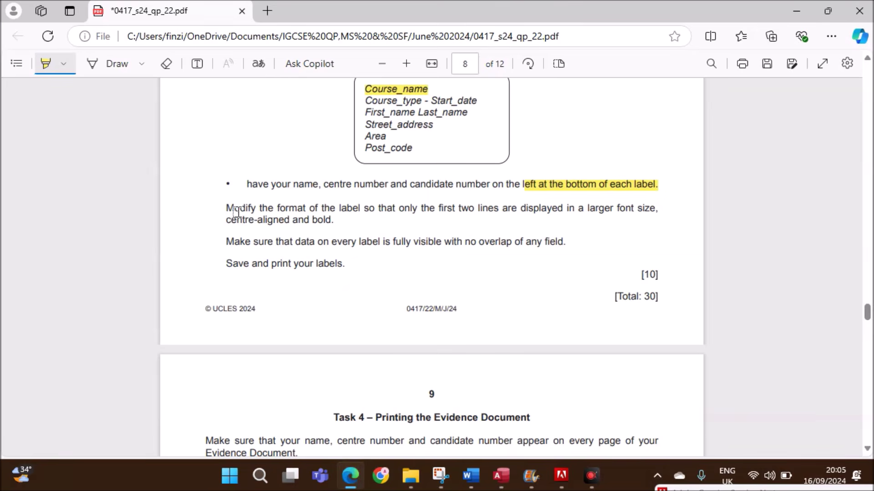
pyautogui.moveTo(230, 209); pyautogui.dragTo(651, 212)
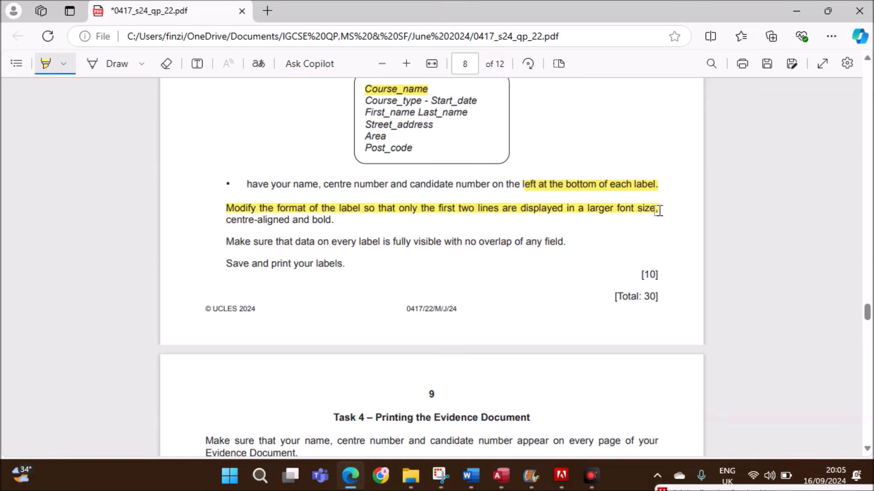
pyautogui.click(500, 475)
pyautogui.click(225, 114)
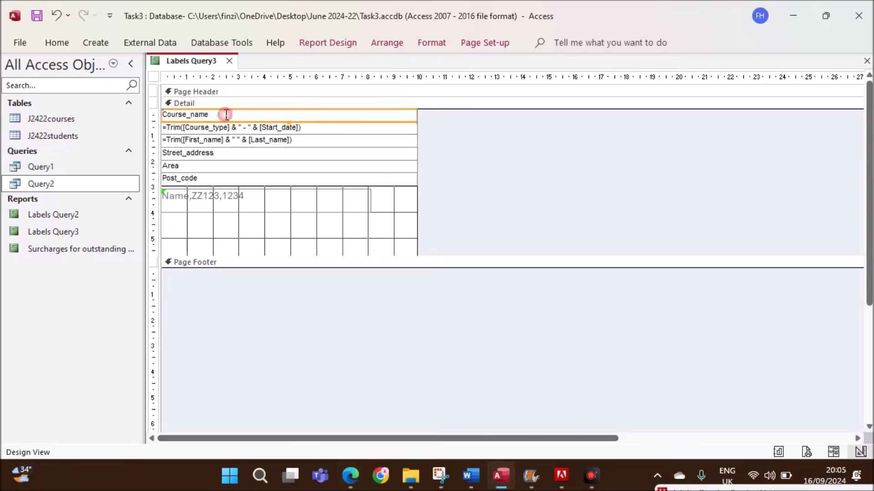
pyautogui.keyDown('shift'); pyautogui.click(306, 130); pyautogui.keyUp('shift')
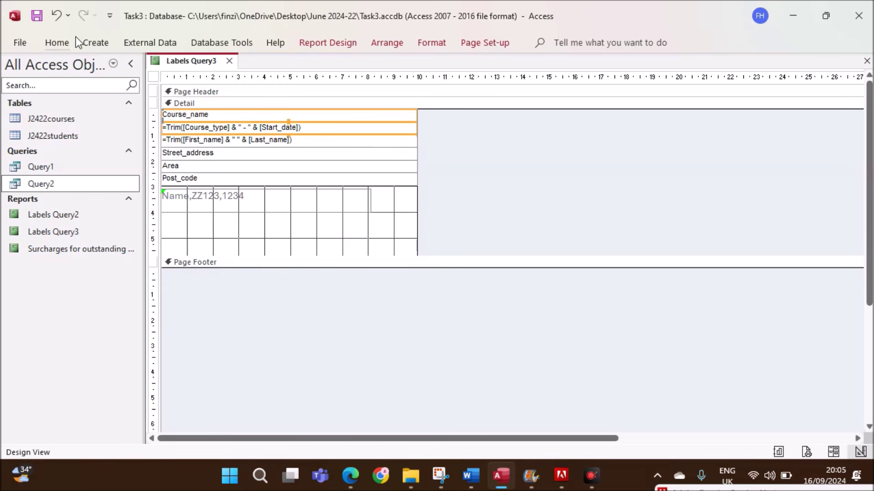
pyautogui.click(64, 42)
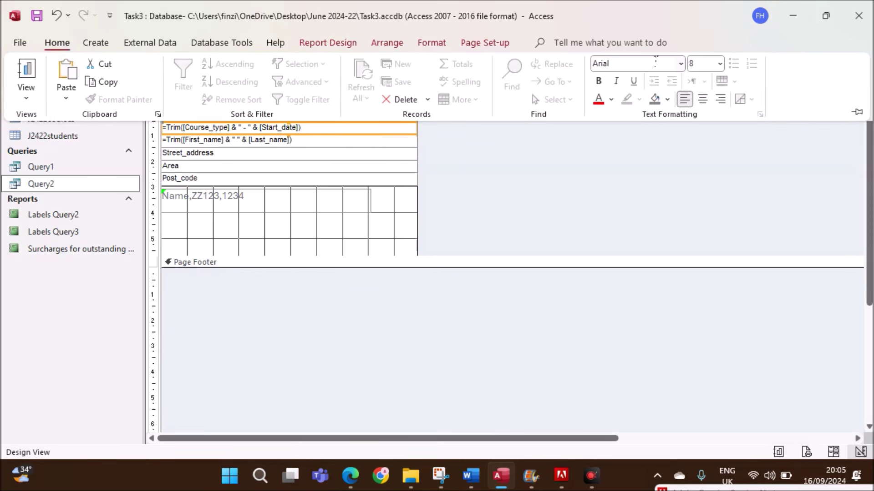
pyautogui.click(719, 65)
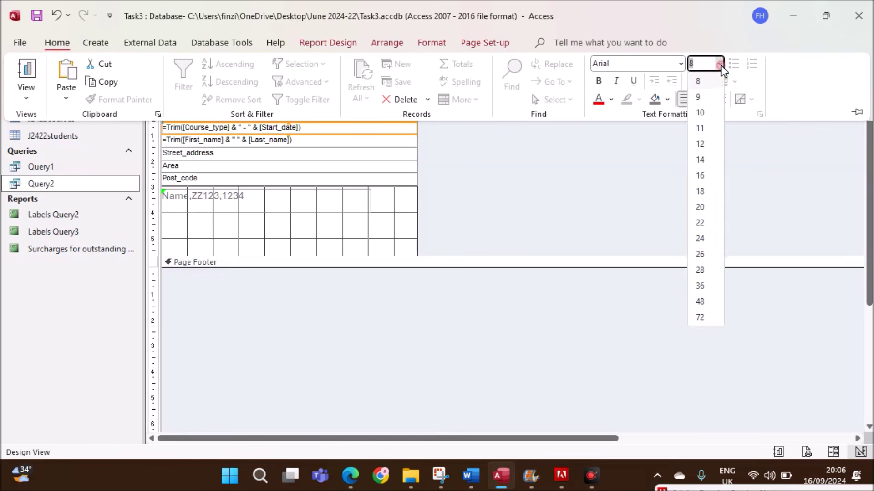
pyautogui.click(701, 145)
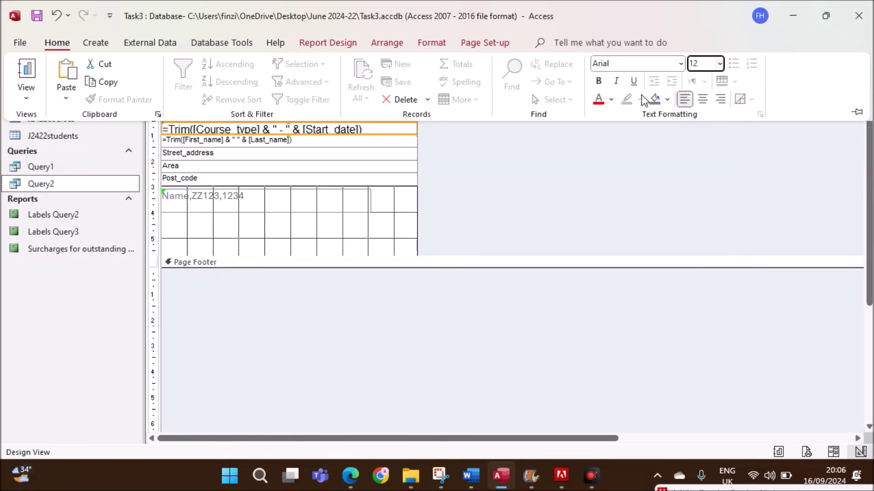
# - Make the Course_name and Course_type - Start_date lines bold and centre them across the label
pyautogui.click(598, 81)
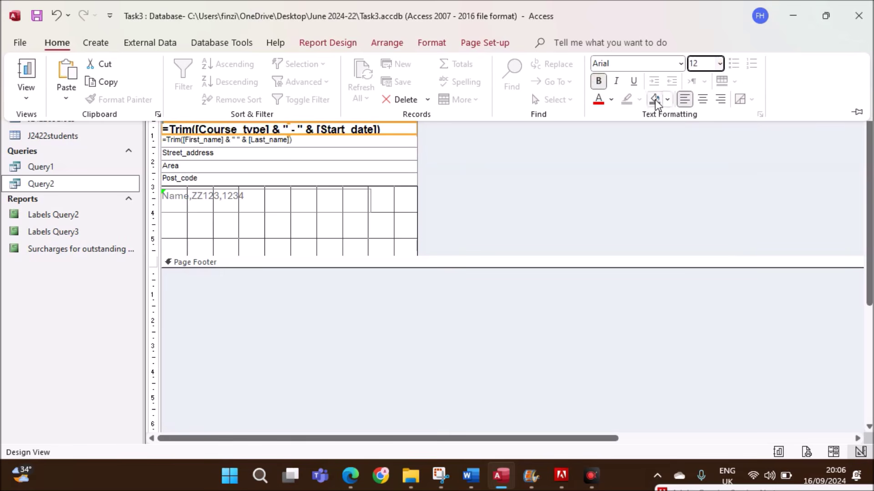
pyautogui.click(702, 99)
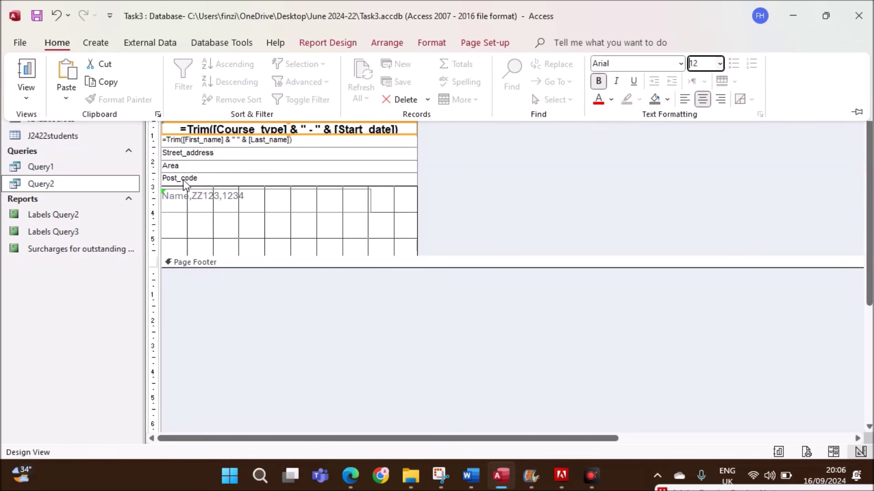
pyautogui.click(233, 209)
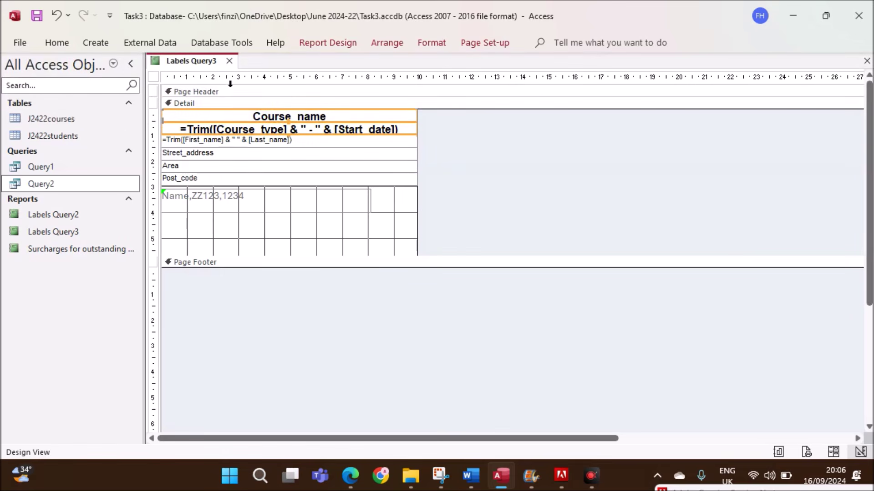
# - Check the labels in Report View and Print Preview, examining the enlarged first two lines, candidate details and spacing between labels
pyautogui.rightClick(197, 65)
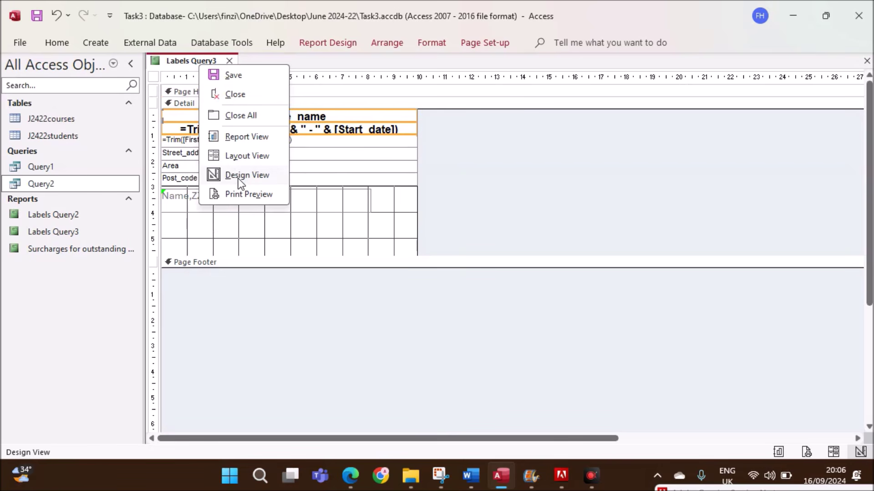
pyautogui.click(252, 139)
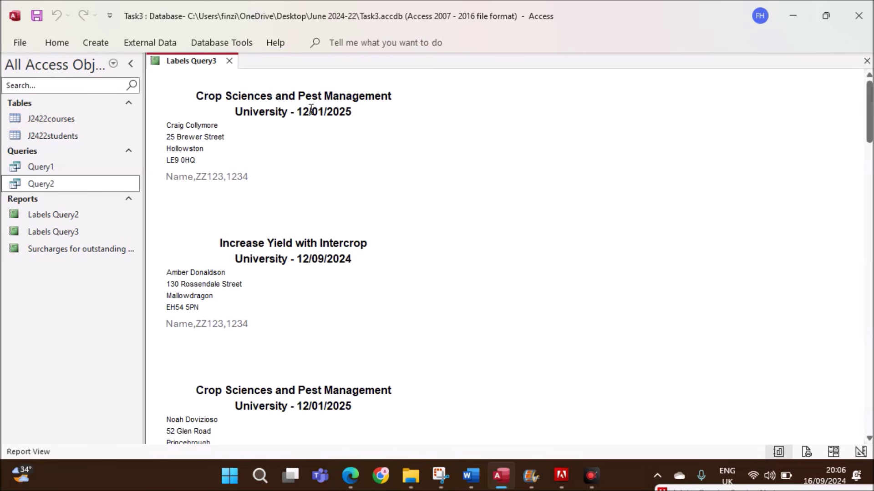
pyautogui.scroll(-15, 306, 249)
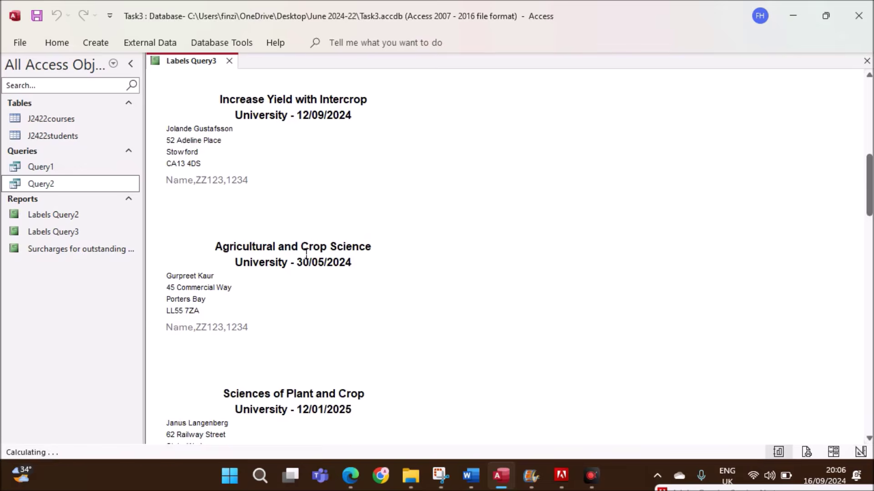
pyautogui.scroll(10, 304, 254)
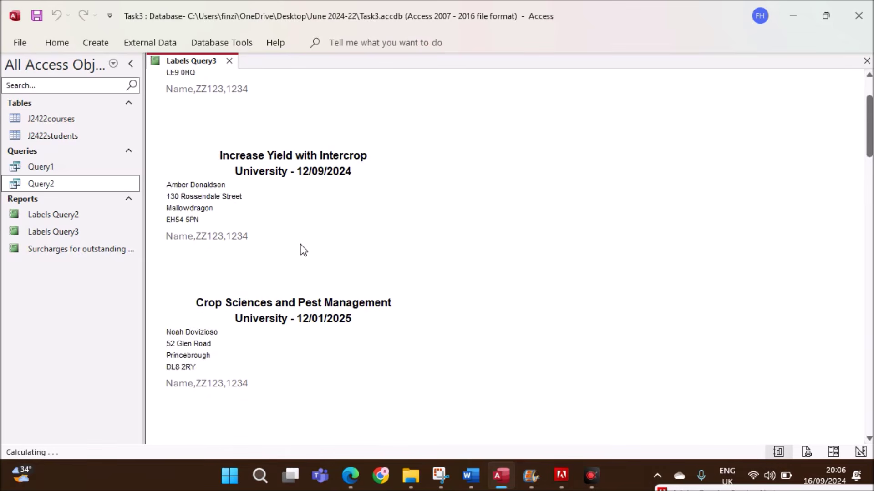
pyautogui.rightClick(187, 65)
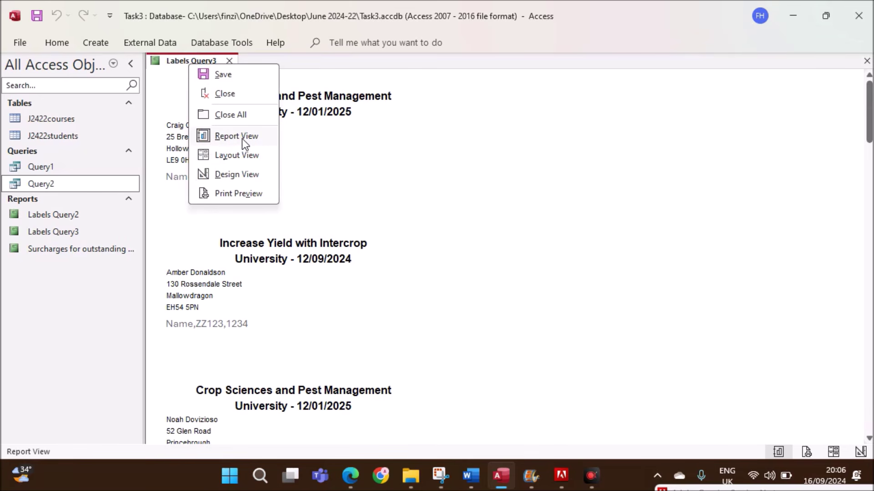
pyautogui.click(245, 193)
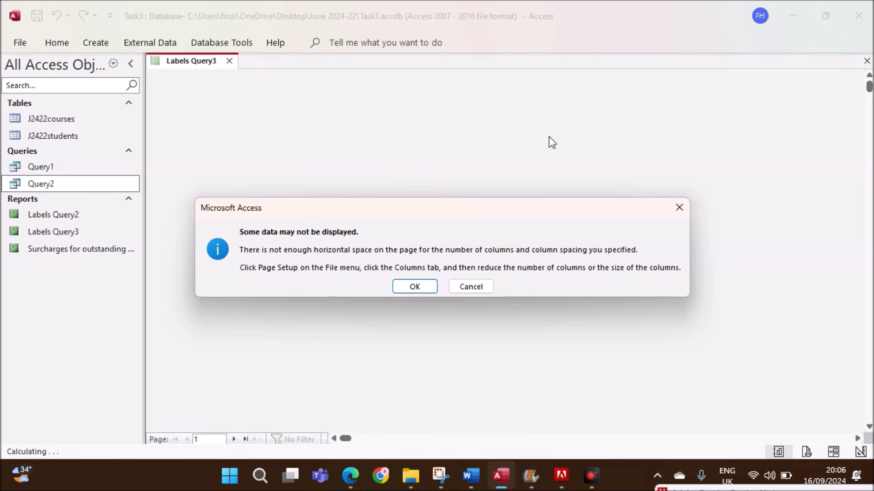
pyautogui.click(410, 286)
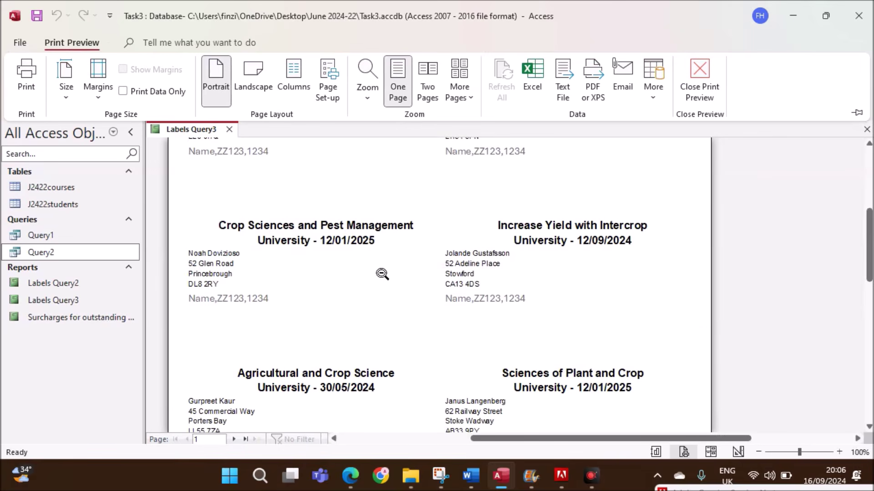
pyautogui.scroll(3, 383, 269)
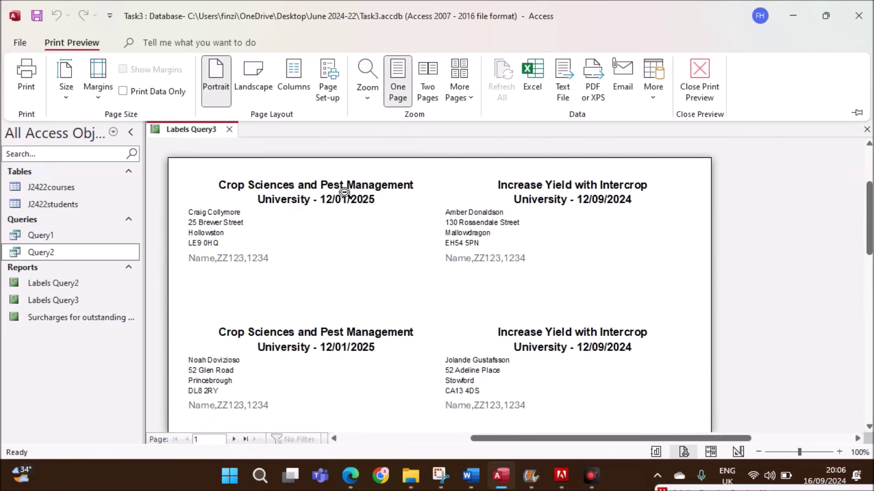
pyautogui.scroll(-2, 473, 247)
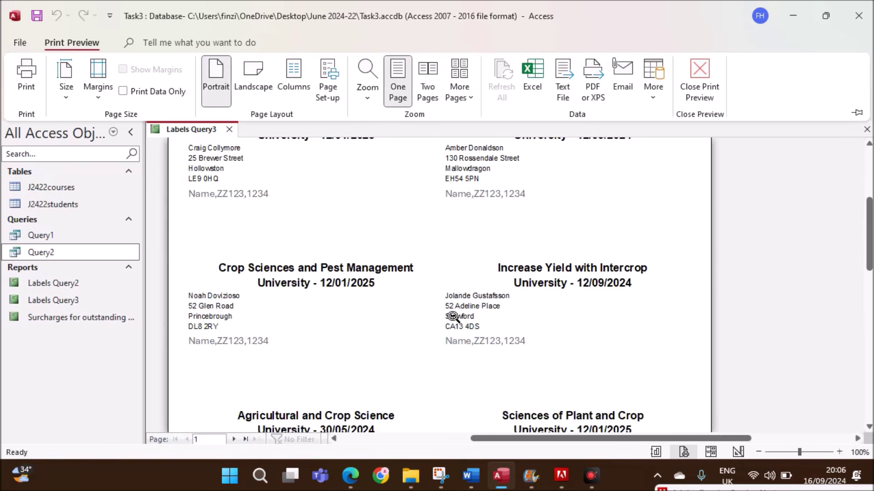
pyautogui.scroll(-3, 501, 322)
pyautogui.scroll(-3, 588, 325)
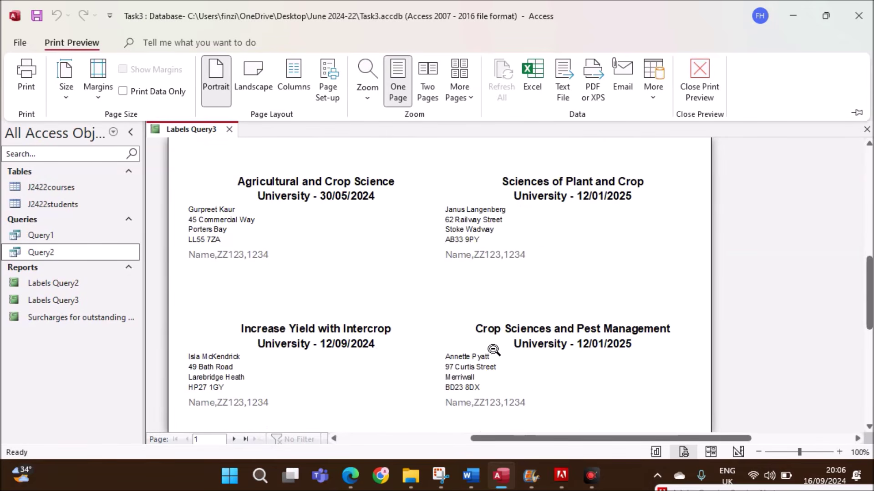
pyautogui.scroll(-3, 495, 351)
pyautogui.scroll(-3, 517, 348)
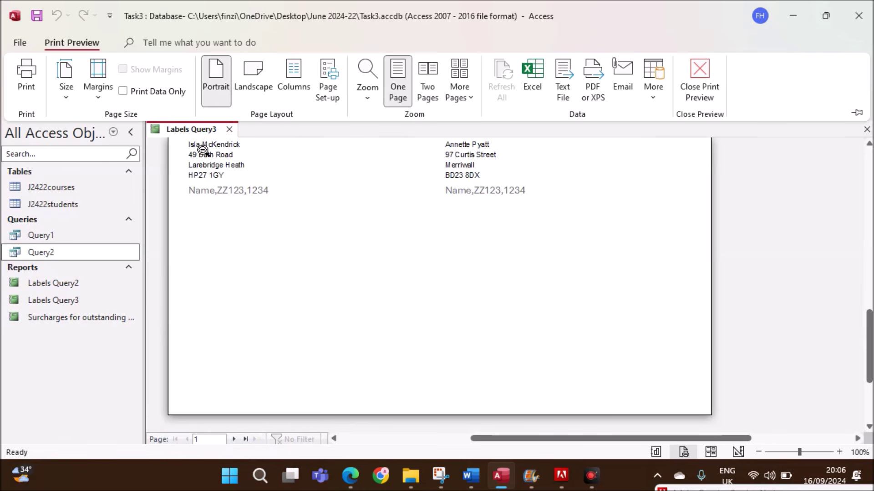
# - Try shortening the Detail section to about 4.6 cm in Design View and examine the label spacing in Print Preview
pyautogui.rightClick(197, 134)
pyautogui.click(244, 239)
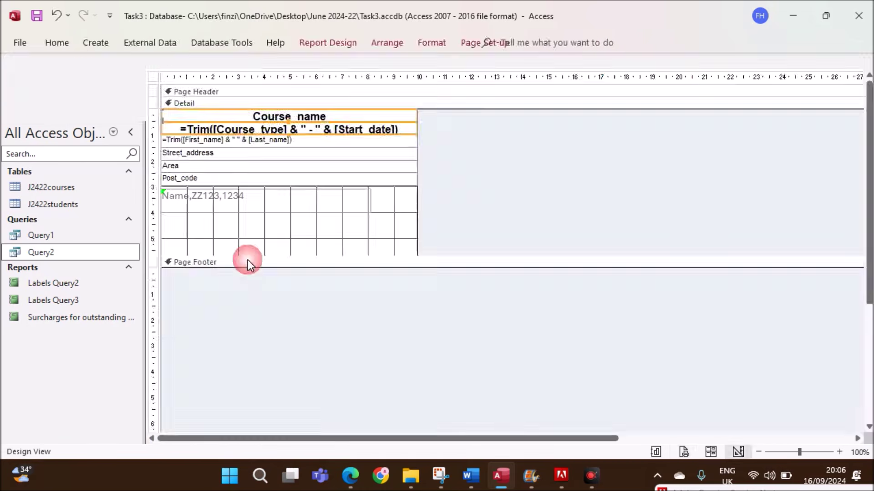
pyautogui.moveTo(157, 255); pyautogui.dragTo(164, 227)
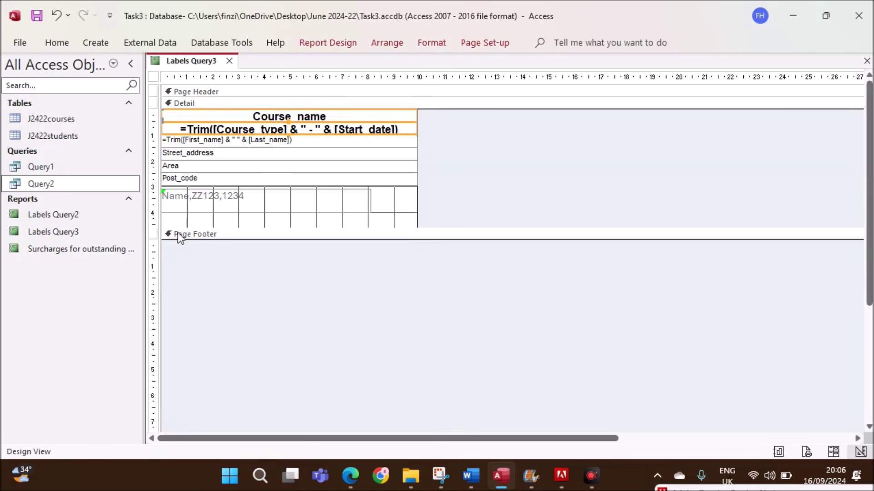
pyautogui.rightClick(200, 63)
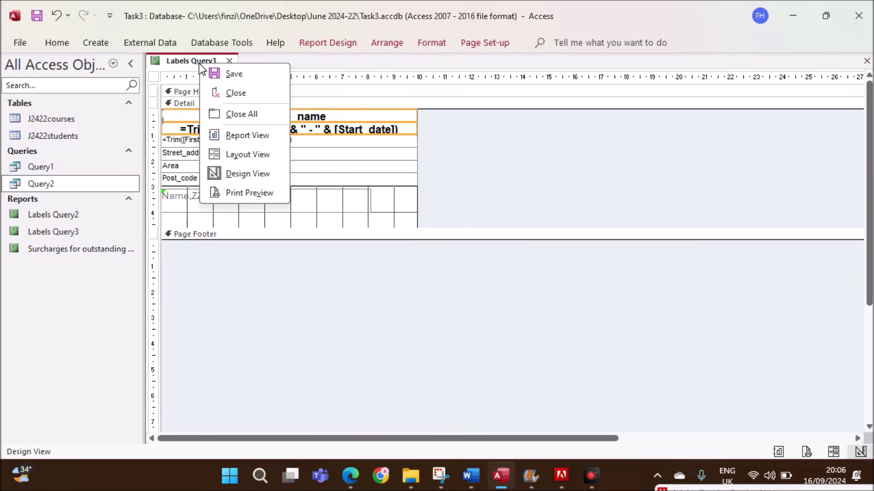
pyautogui.click(241, 194)
pyautogui.click(414, 287)
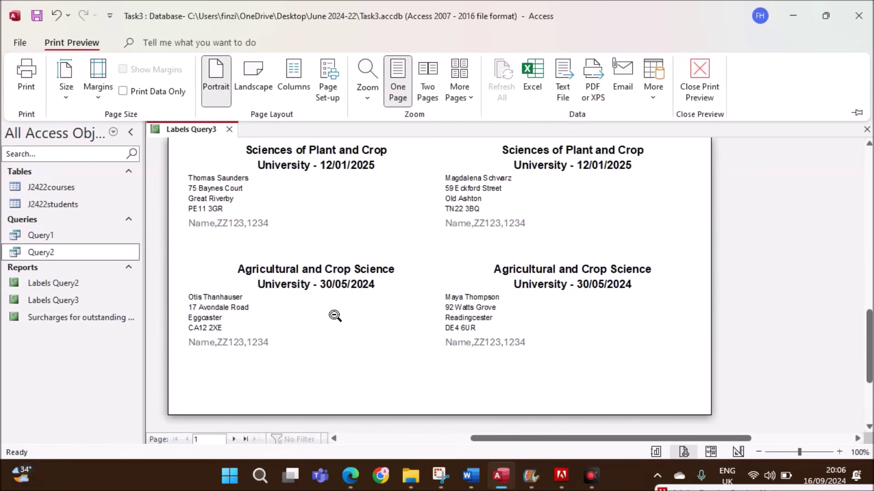
pyautogui.scroll(15, 335, 316)
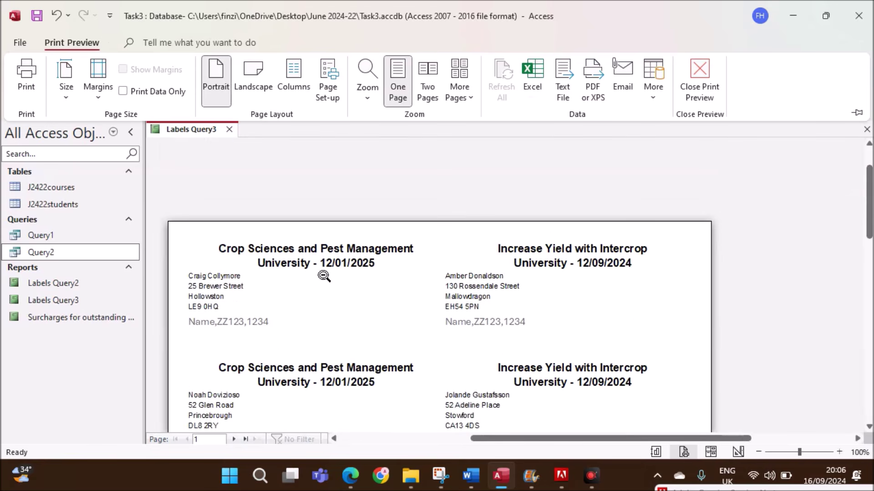
pyautogui.scroll(-15, 324, 276)
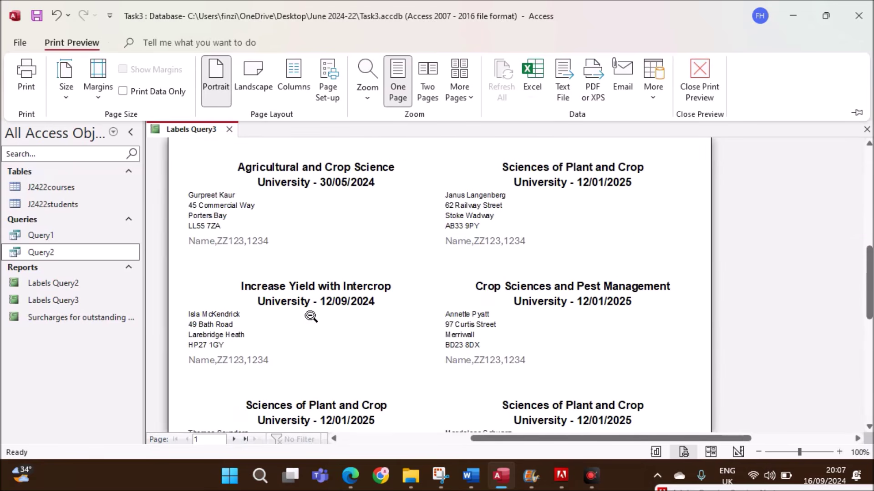
pyautogui.scroll(-10, 311, 316)
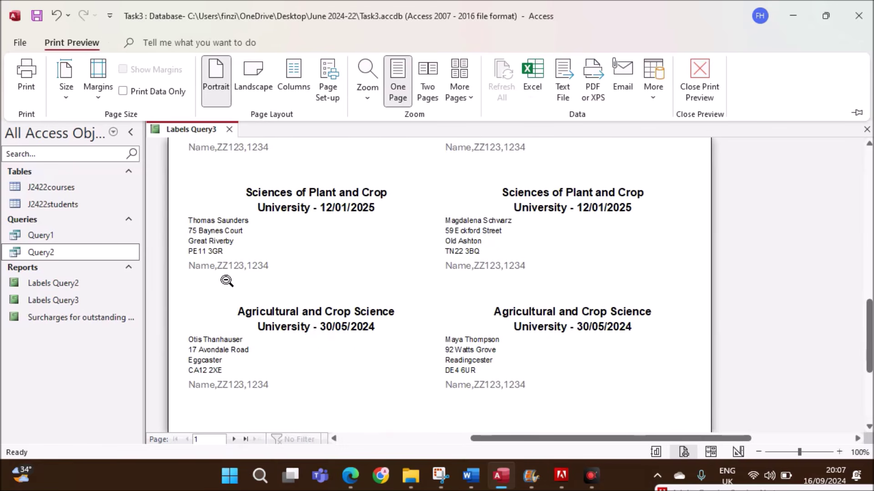
# - Set the Detail section's height to about 5.2 cm in Design View and reopen the labels in Print Preview
pyautogui.rightClick(186, 131)
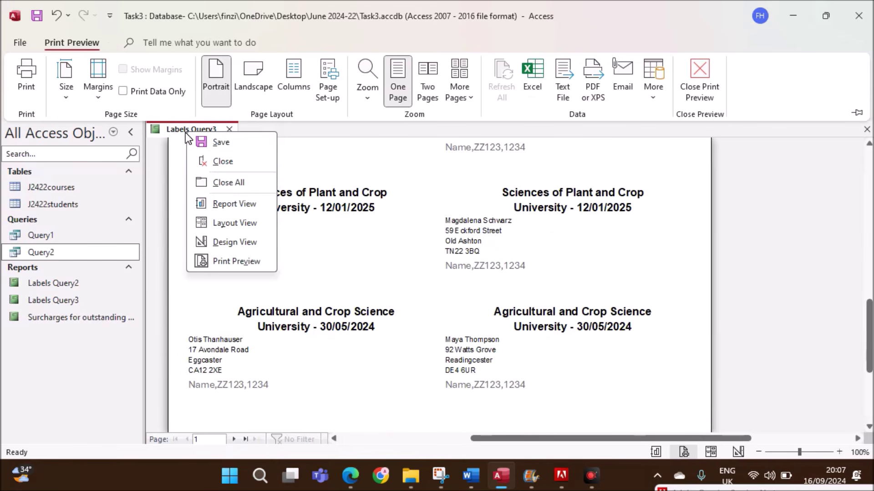
pyautogui.click(254, 246)
pyautogui.moveTo(169, 225); pyautogui.dragTo(169, 241)
pyautogui.rightClick(186, 66)
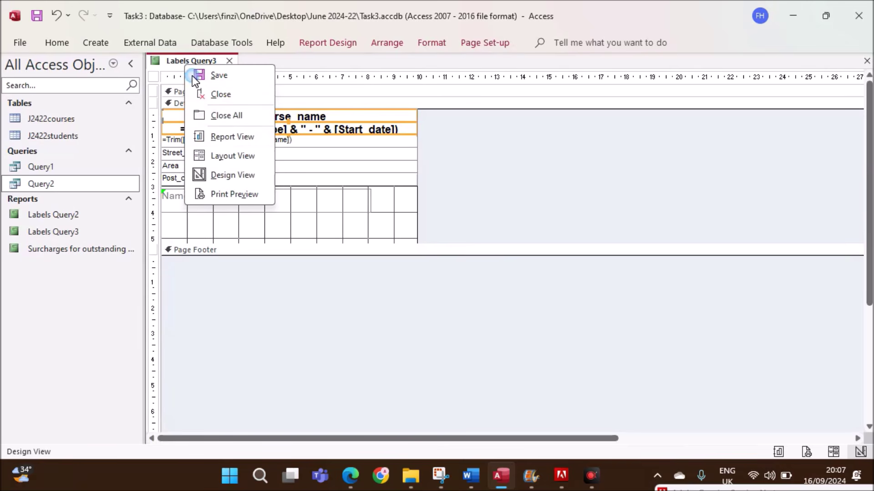
pyautogui.click(229, 187)
pyautogui.click(416, 288)
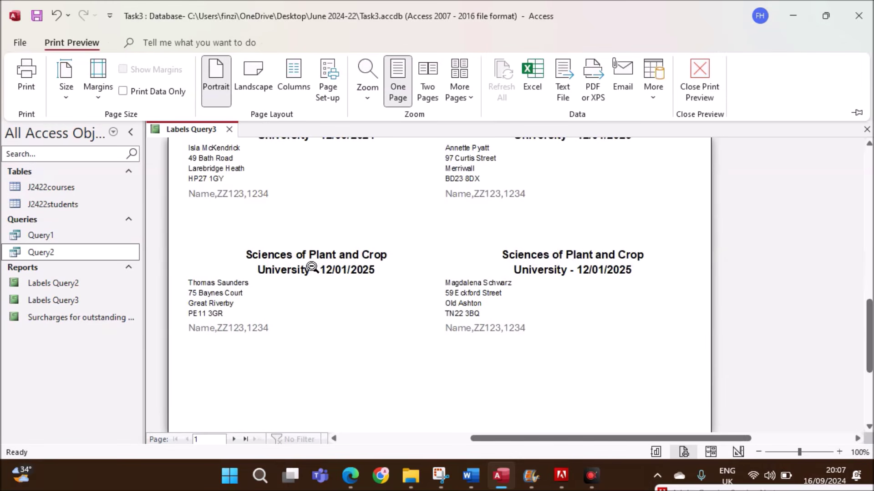
# - Examine both pages of the print preview for complete labels, even spacing and the candidate details on every label
pyautogui.scroll(10, 312, 269)
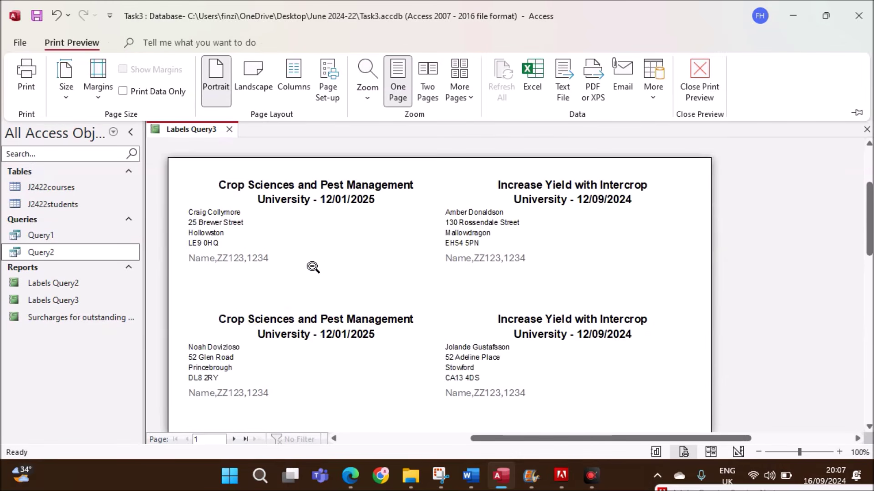
pyautogui.scroll(-10, 337, 266)
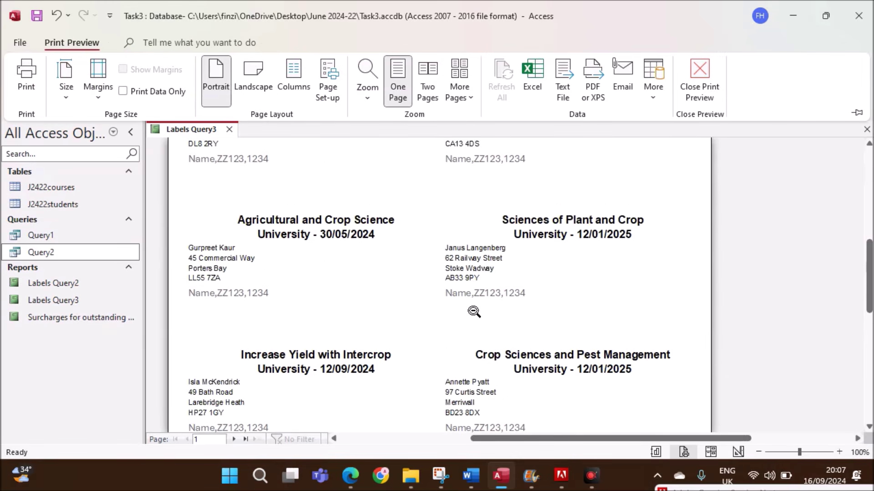
pyautogui.scroll(-9, 474, 311)
pyautogui.scroll(12, 384, 292)
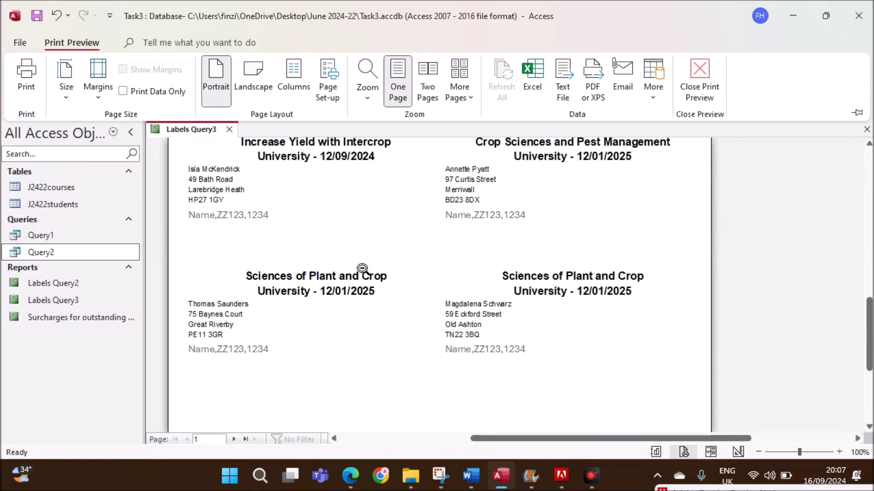
pyautogui.scroll(10, 366, 278)
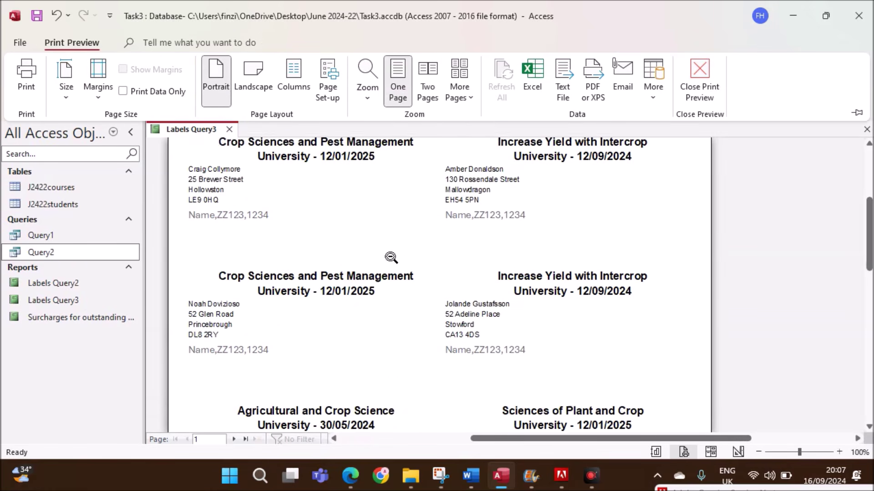
pyautogui.scroll(-7, 320, 257)
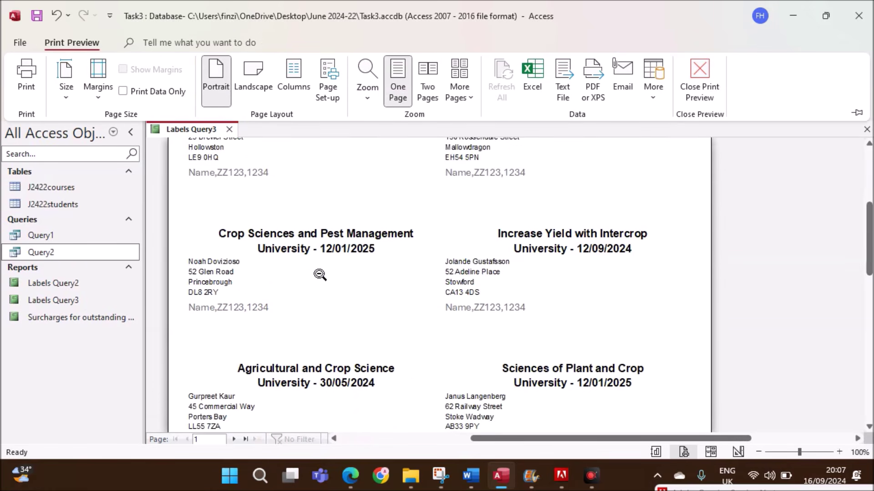
pyautogui.click(234, 440)
pyautogui.scroll(6, 325, 348)
pyautogui.scroll(-1, 325, 348)
pyautogui.scroll(-4, 325, 348)
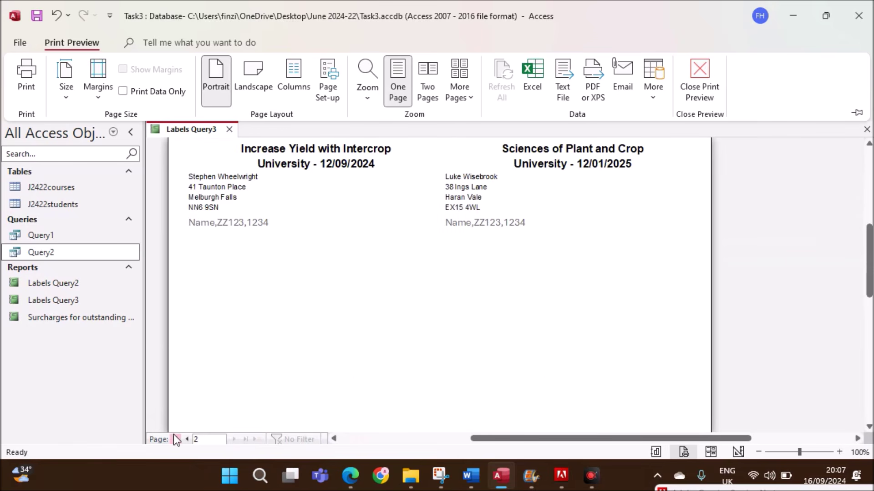
pyautogui.click(186, 440)
pyautogui.scroll(5, 290, 345)
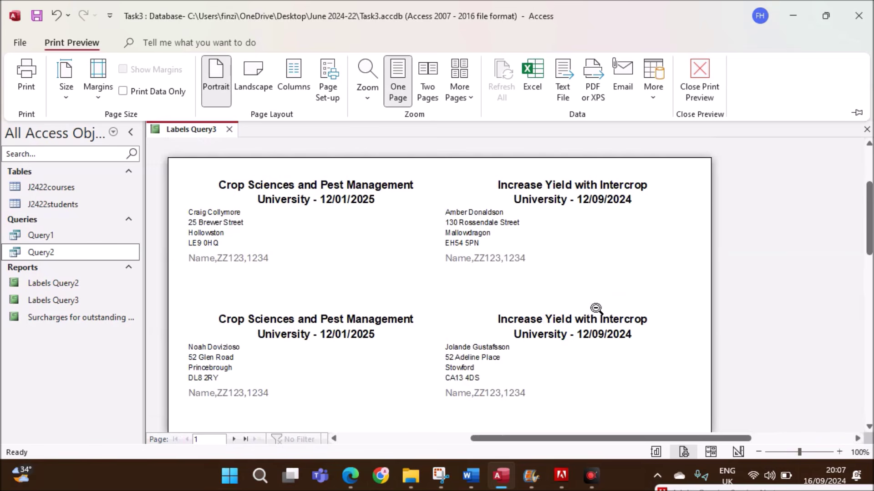
pyautogui.scroll(-6, 598, 289)
pyautogui.scroll(-10, 598, 289)
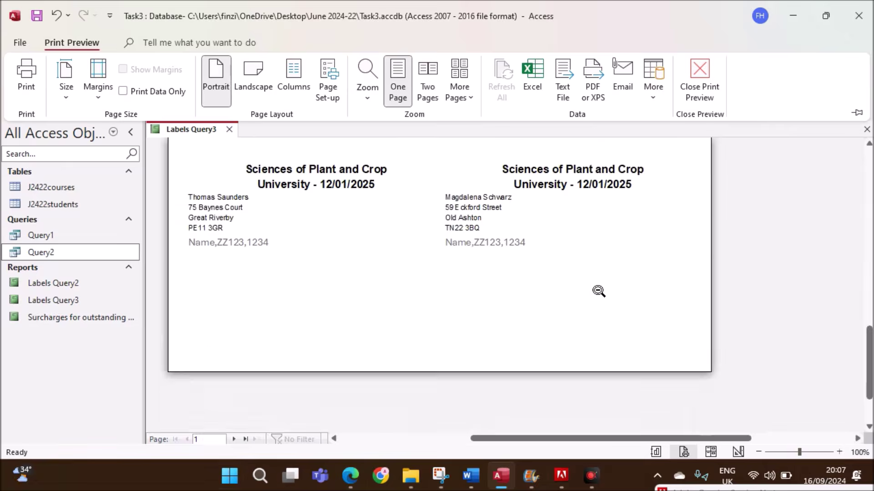
pyautogui.scroll(5, 598, 293)
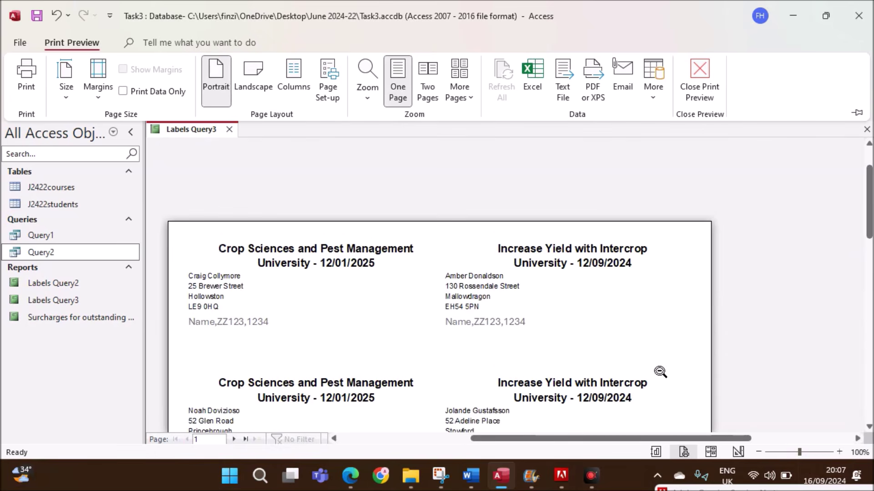
pyautogui.scroll(-3, 305, 332)
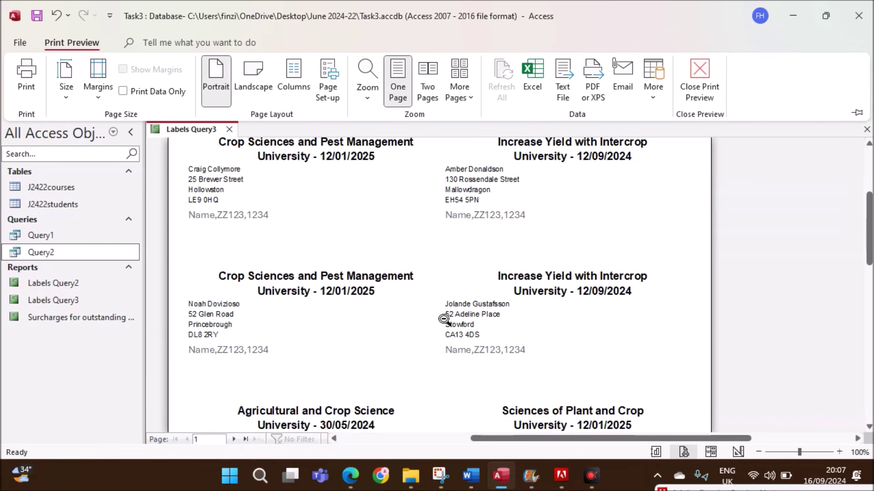
# - In Design View, expand the Page Footer to about 1.1 cm high and copy the Detail section's candidate-details label into it
pyautogui.rightClick(182, 132)
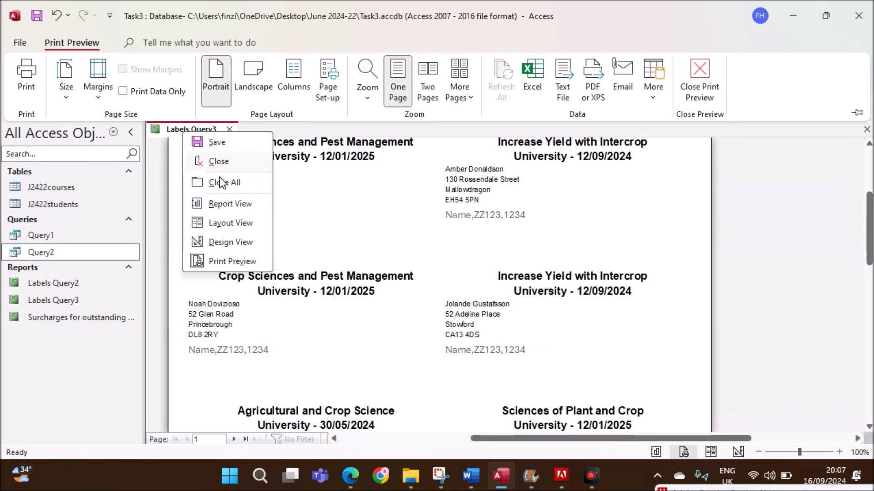
pyautogui.click(229, 244)
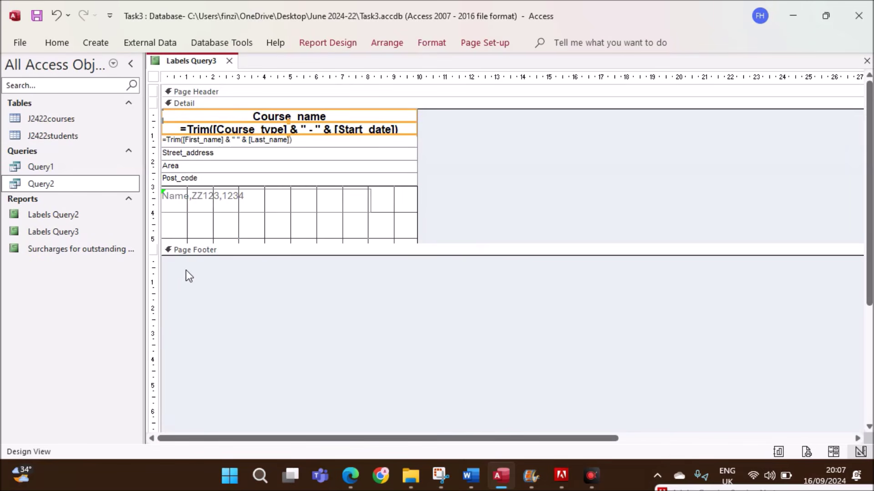
pyautogui.moveTo(161, 254); pyautogui.dragTo(162, 284)
pyautogui.click(223, 203)
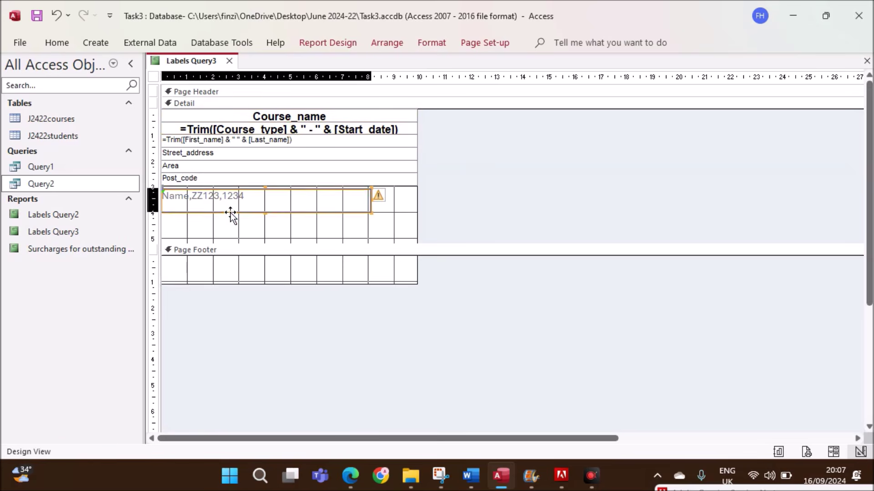
pyautogui.click(207, 269)
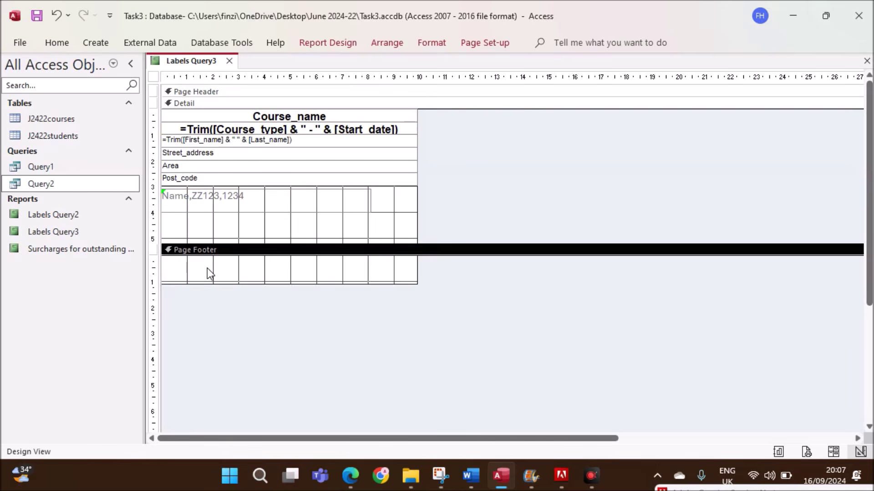
pyautogui.hotkey('ctrl', 'v')
# - Examine the first page of the labels in Print Preview for the candidate details in the page footer and the label spacing
pyautogui.rightClick(195, 64)
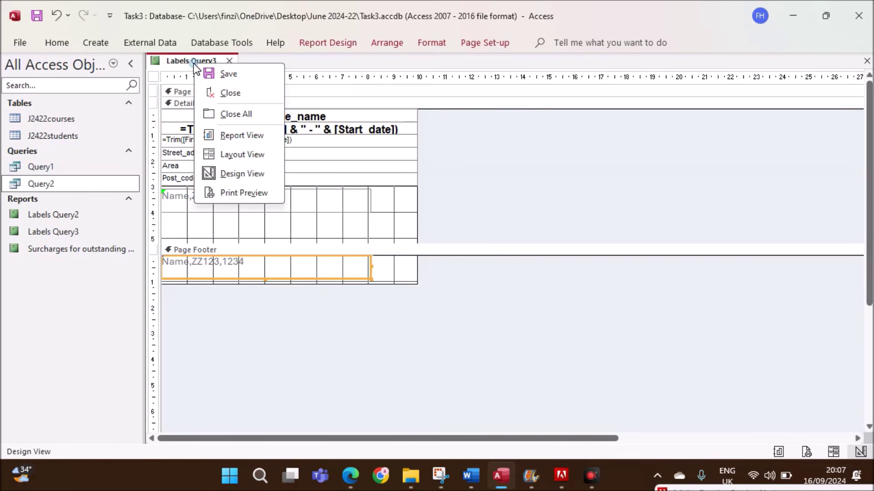
pyautogui.click(238, 192)
pyautogui.click(403, 286)
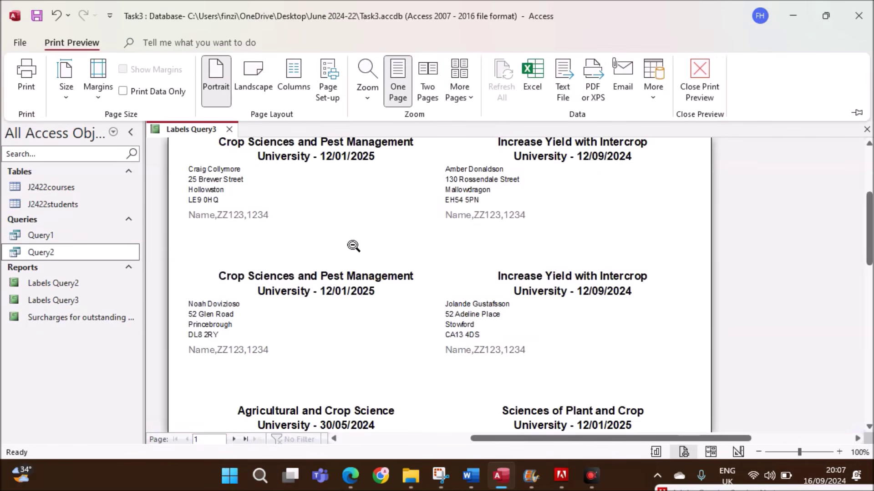
pyautogui.scroll(-10, 351, 255)
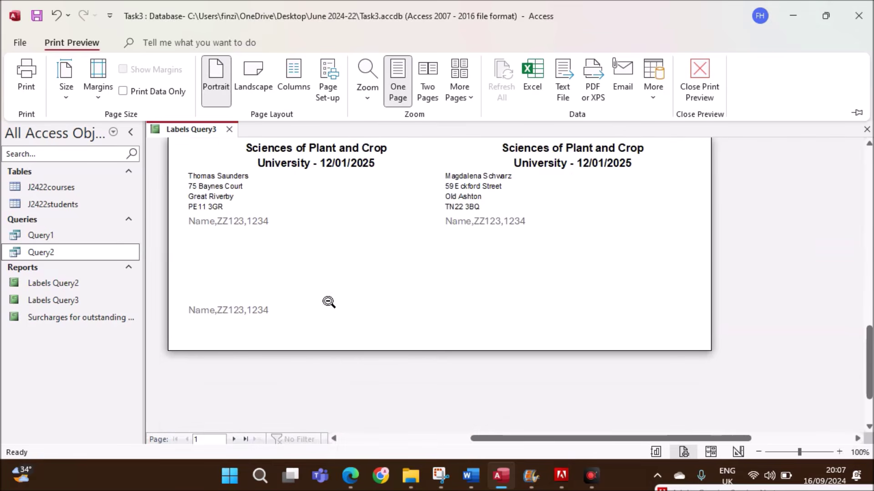
pyautogui.scroll(3, 331, 327)
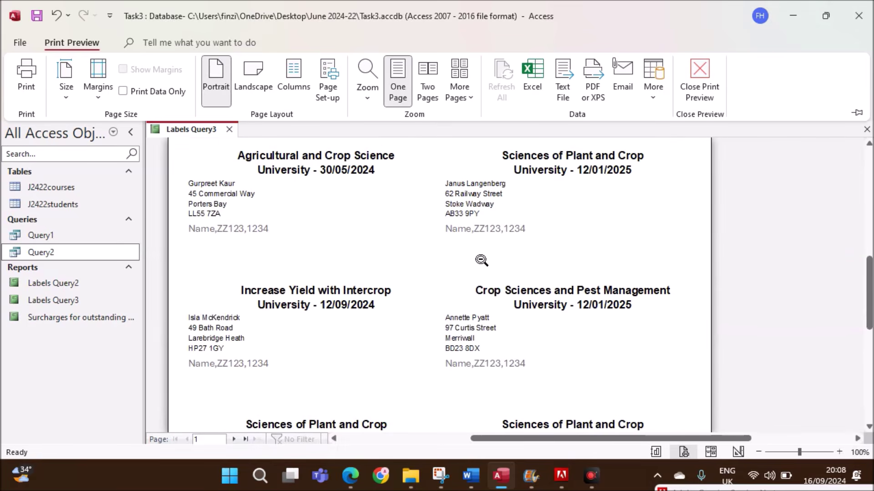
pyautogui.scroll(-5, 401, 302)
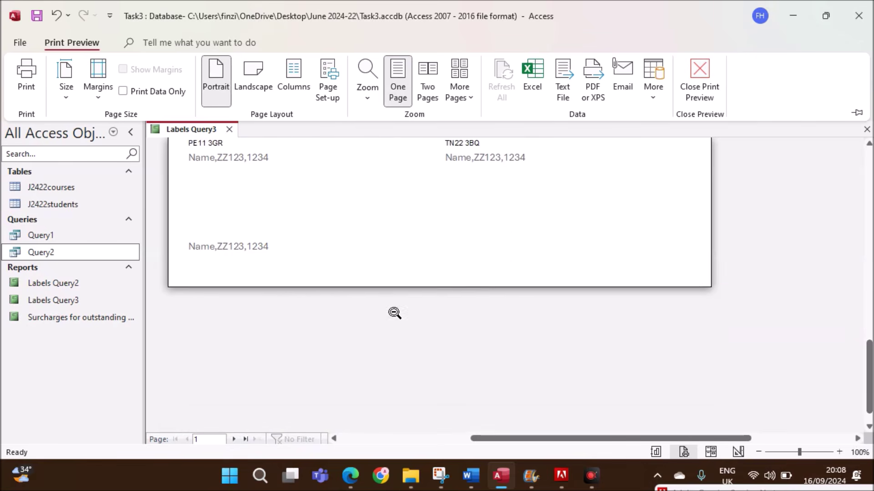
pyautogui.scroll(1, 393, 314)
pyautogui.scroll(1, 255, 286)
pyautogui.scroll(6, 255, 287)
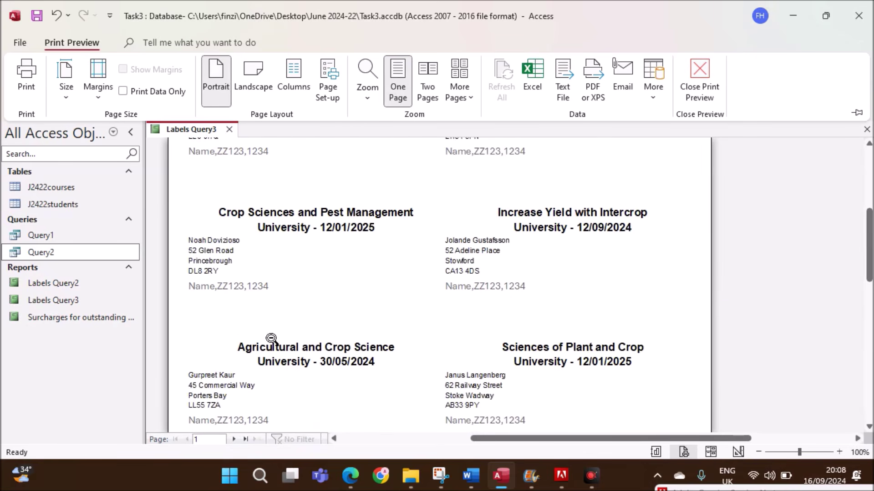
# - Switch to the exam paper PDF in Edge and review question 17's label requirements and the Task 4 and Task 5 instructions
pyautogui.moveTo(348, 475)
pyautogui.click(367, 371)
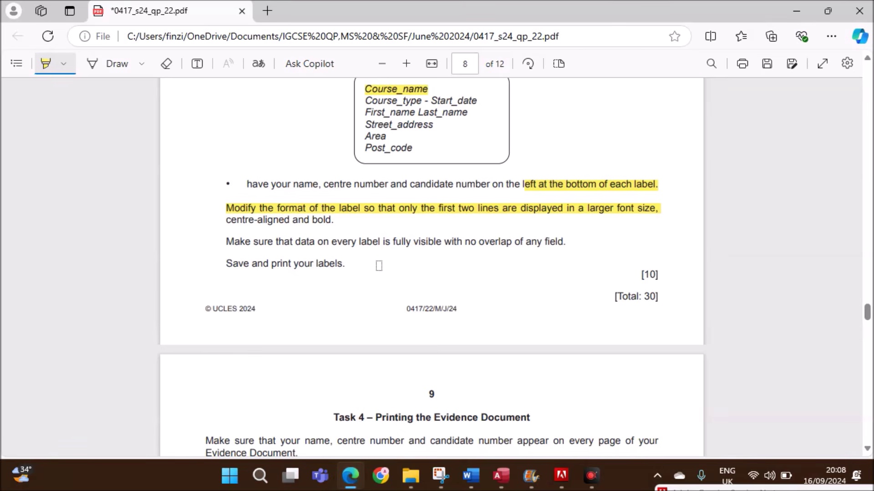
pyautogui.scroll(5, 379, 265)
pyautogui.scroll(-4, 378, 266)
pyautogui.scroll(-4, 379, 266)
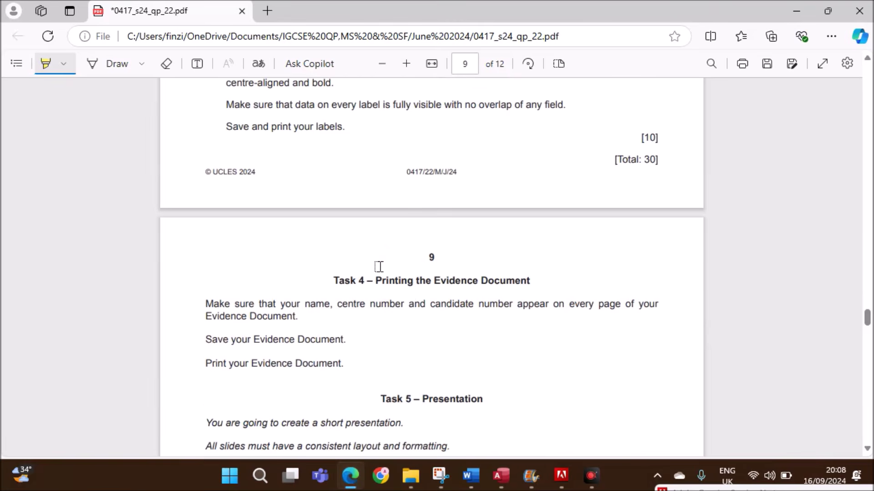
pyautogui.scroll(-5, 380, 267)
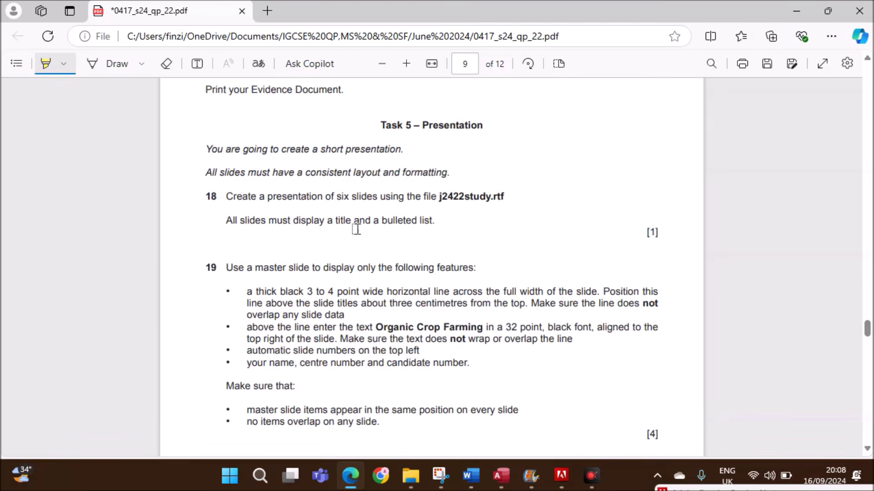
pyautogui.scroll(5, 380, 298)
pyautogui.scroll(-3, 396, 273)
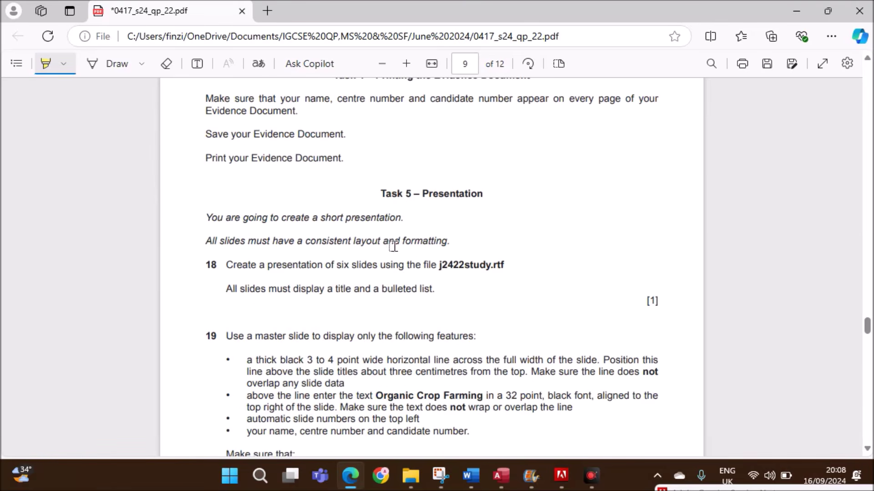
pyautogui.scroll(10, 559, 294)
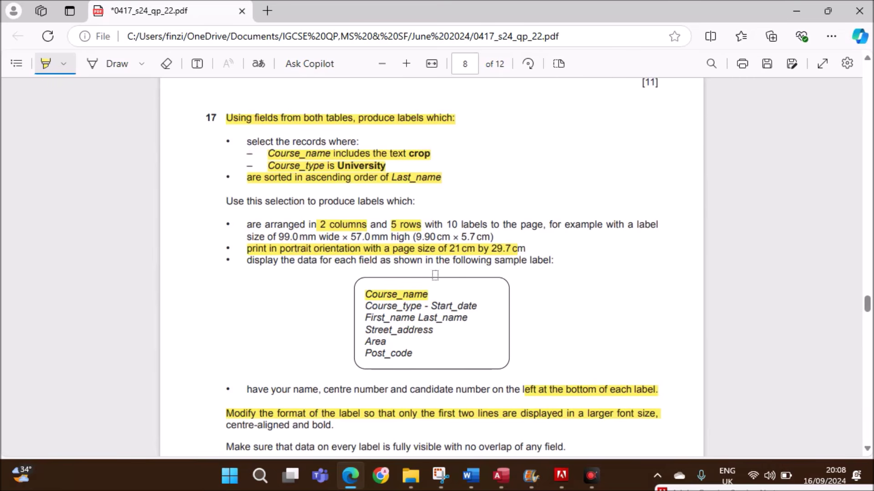
pyautogui.scroll(-10, 430, 261)
pyautogui.scroll(-5, 505, 280)
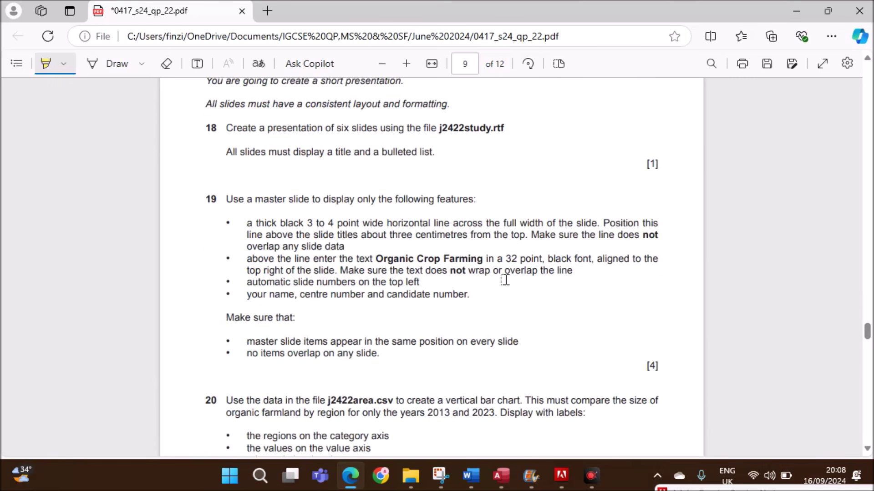
pyautogui.scroll(7, 590, 316)
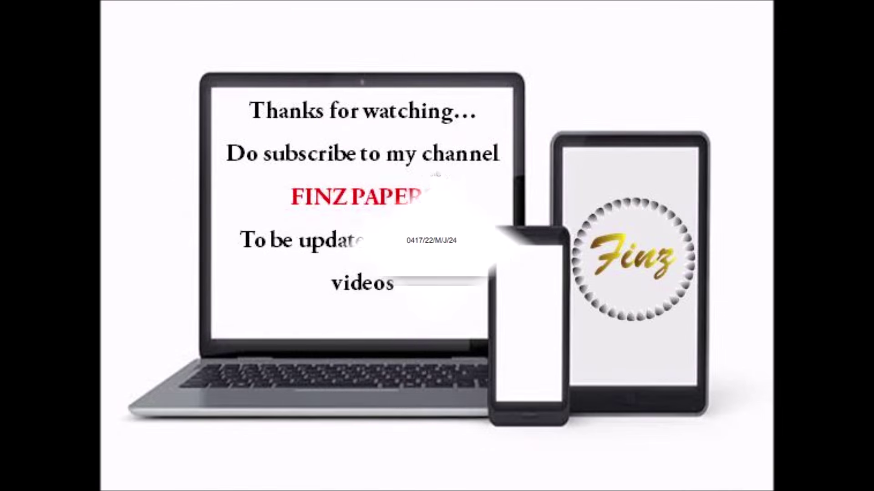